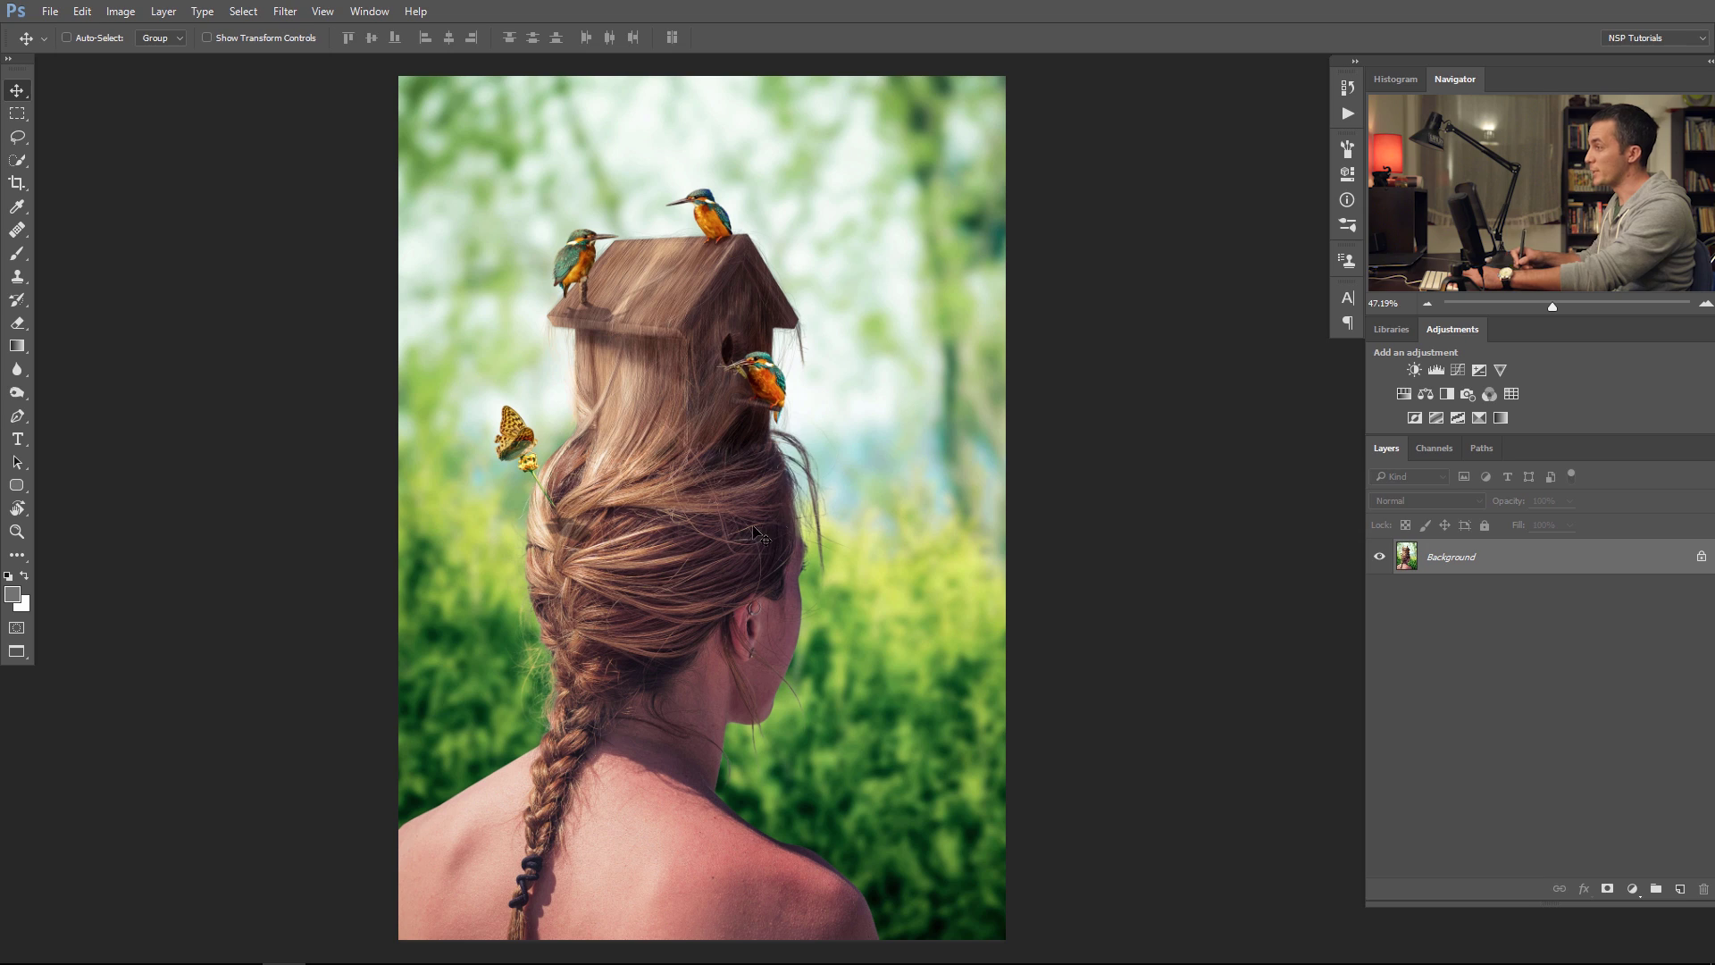
drag(655, 432, 703, 509)
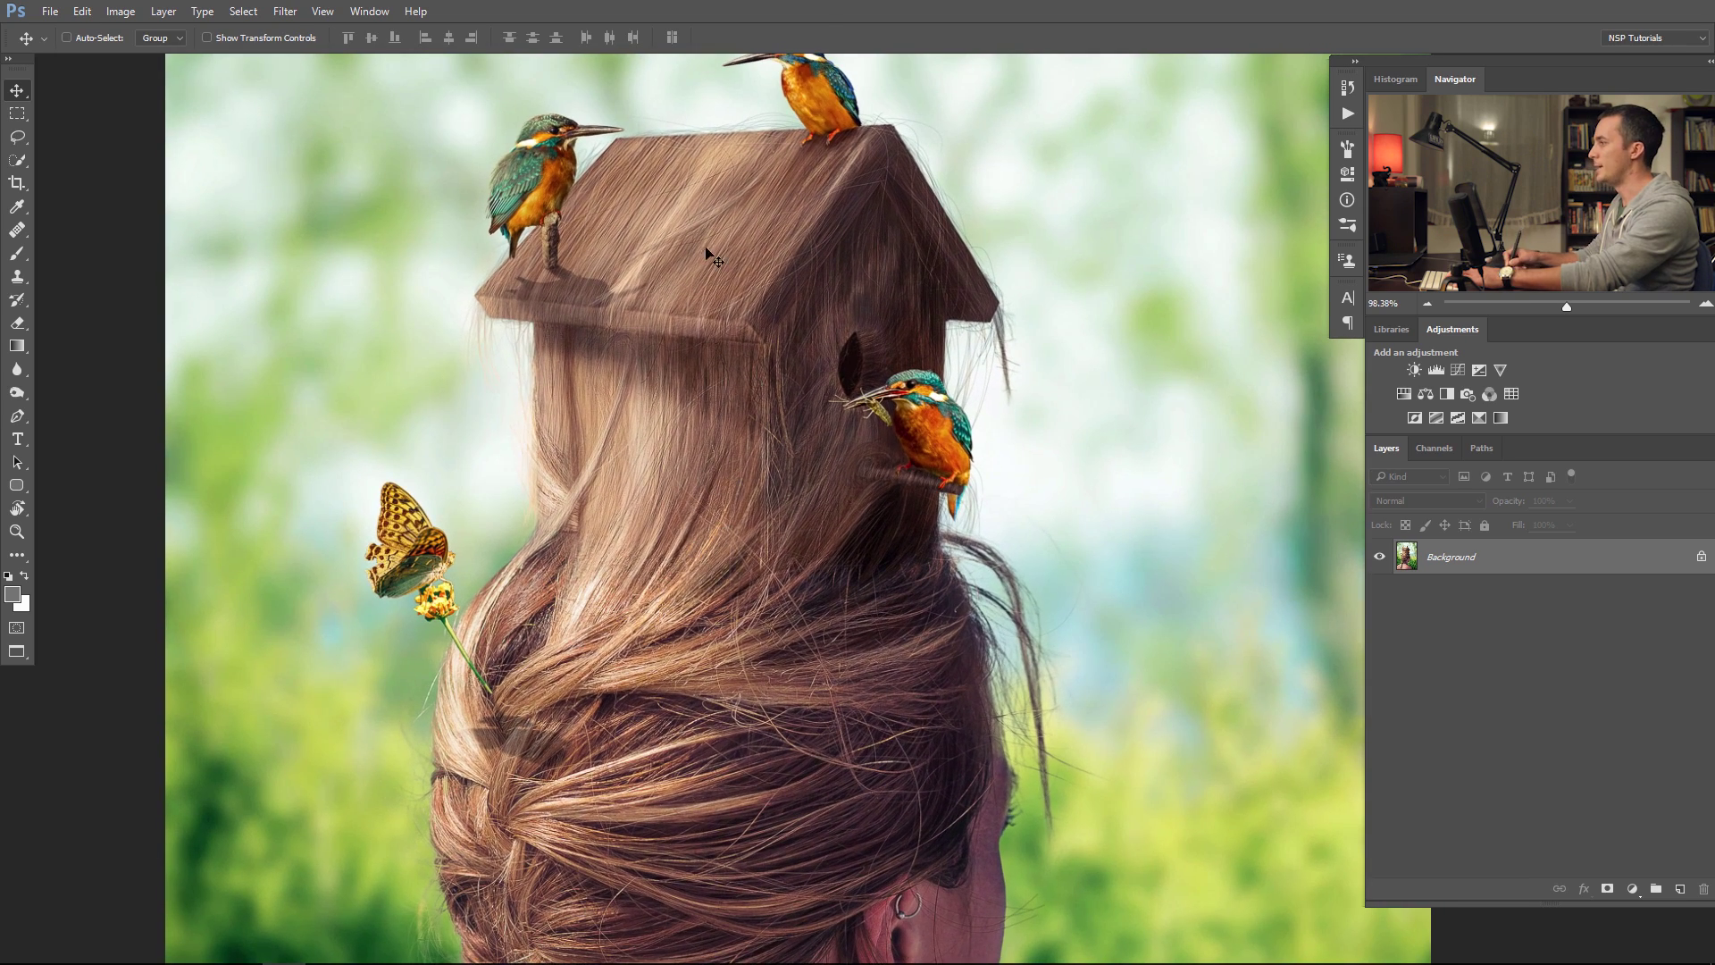
drag(832, 368, 675, 379)
click(699, 378)
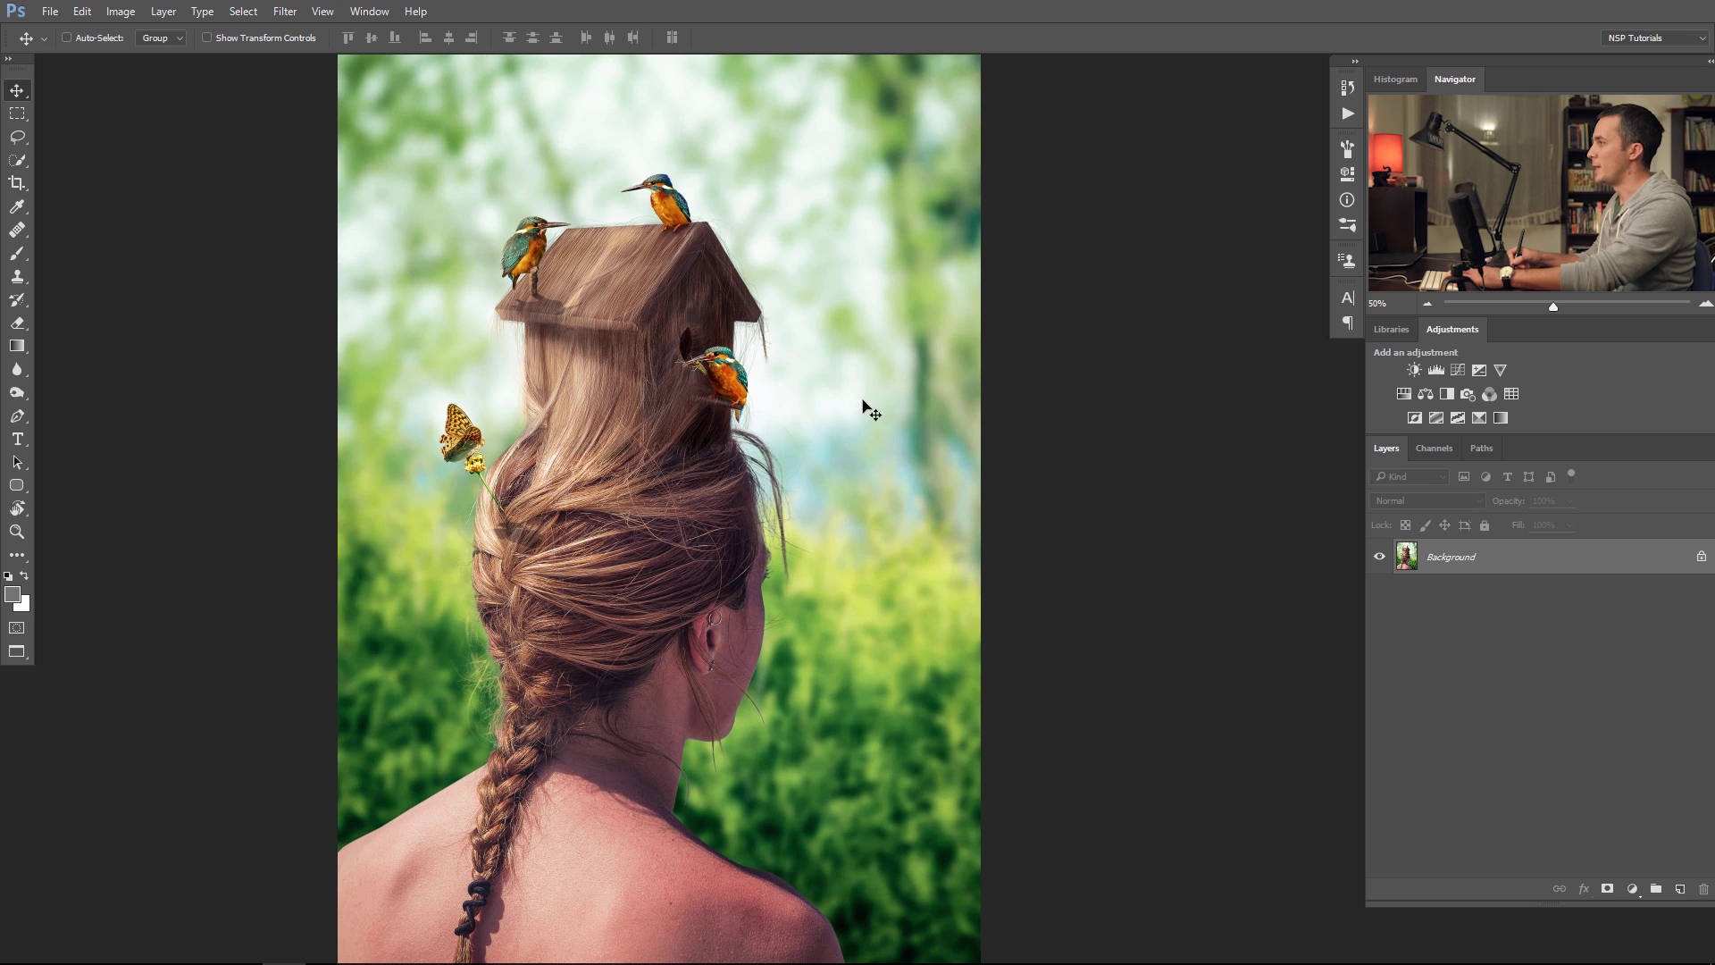
drag(827, 256, 830, 251)
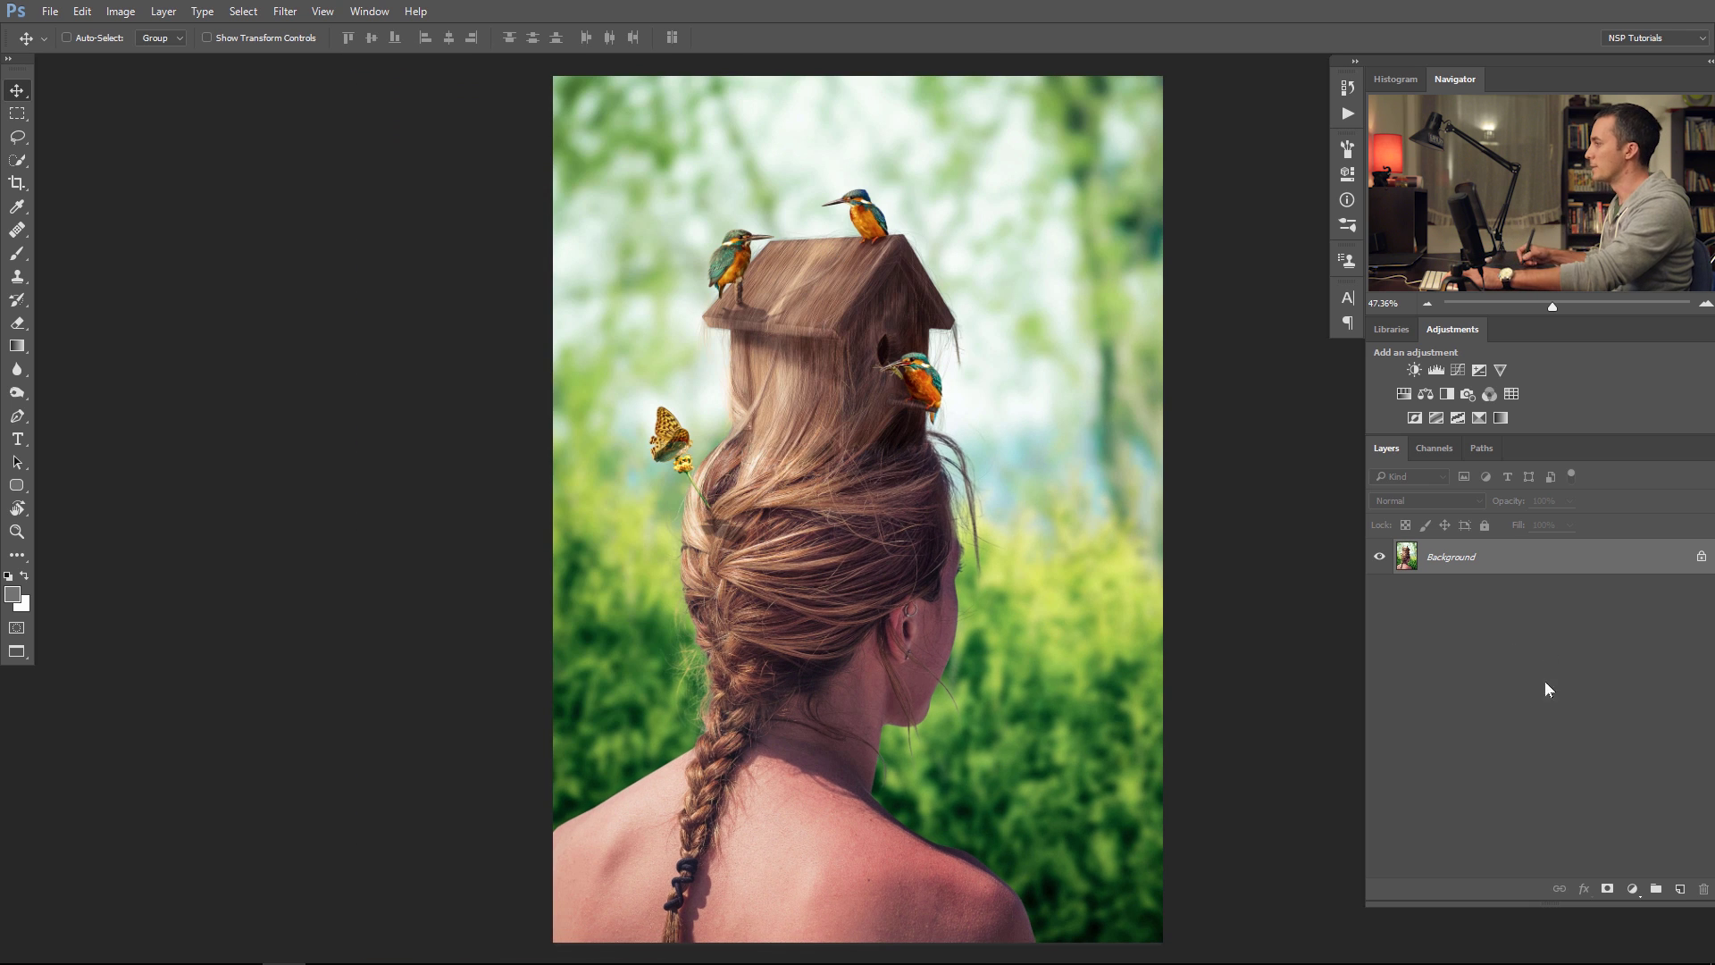
drag(929, 632, 727, 613)
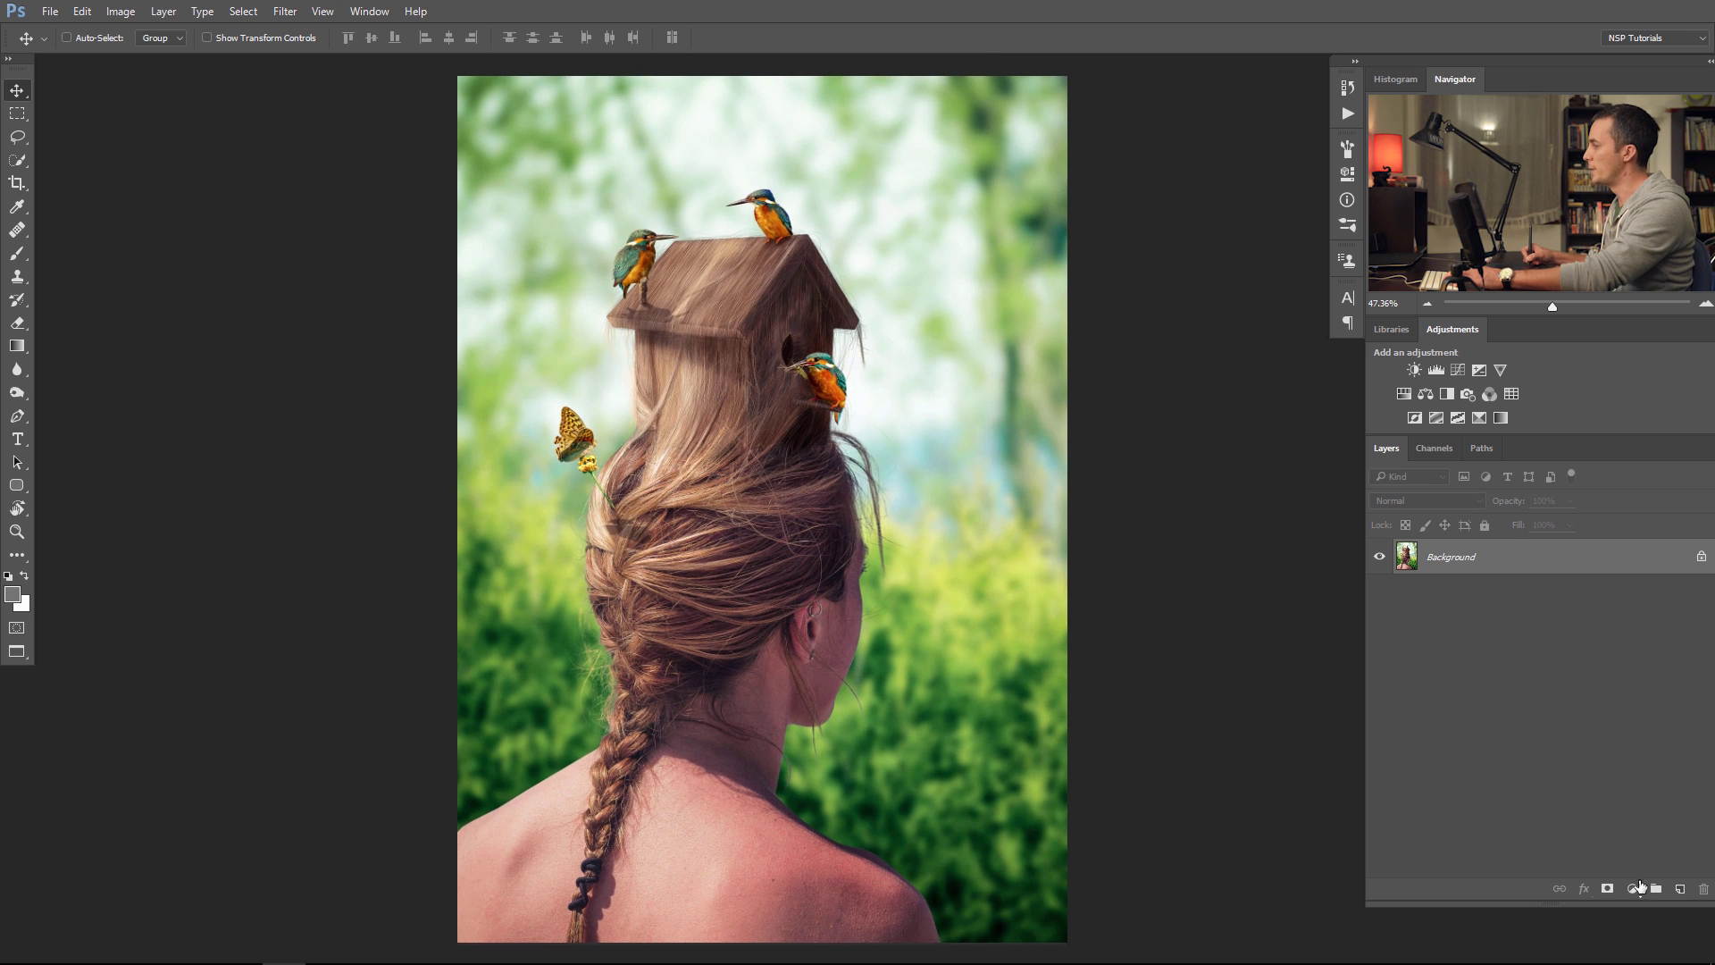
- Add a Curves adjustment layer above the Background layer
click(1641, 887)
click(1584, 608)
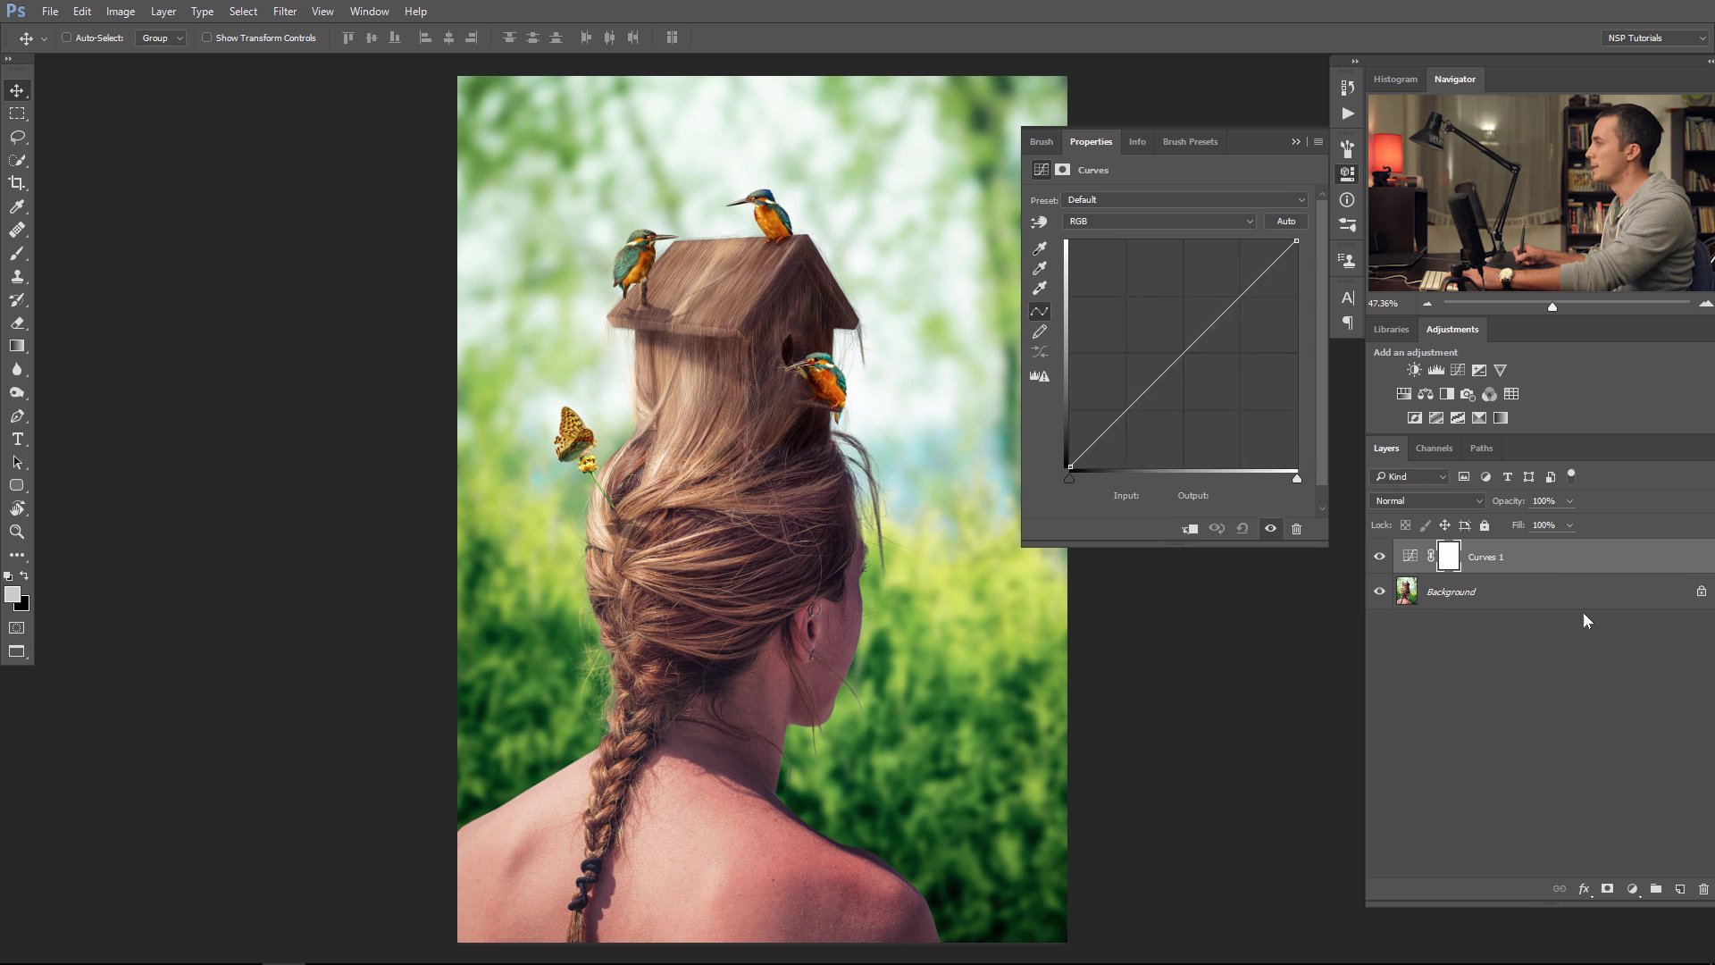
scroll(737, 500, right, 3)
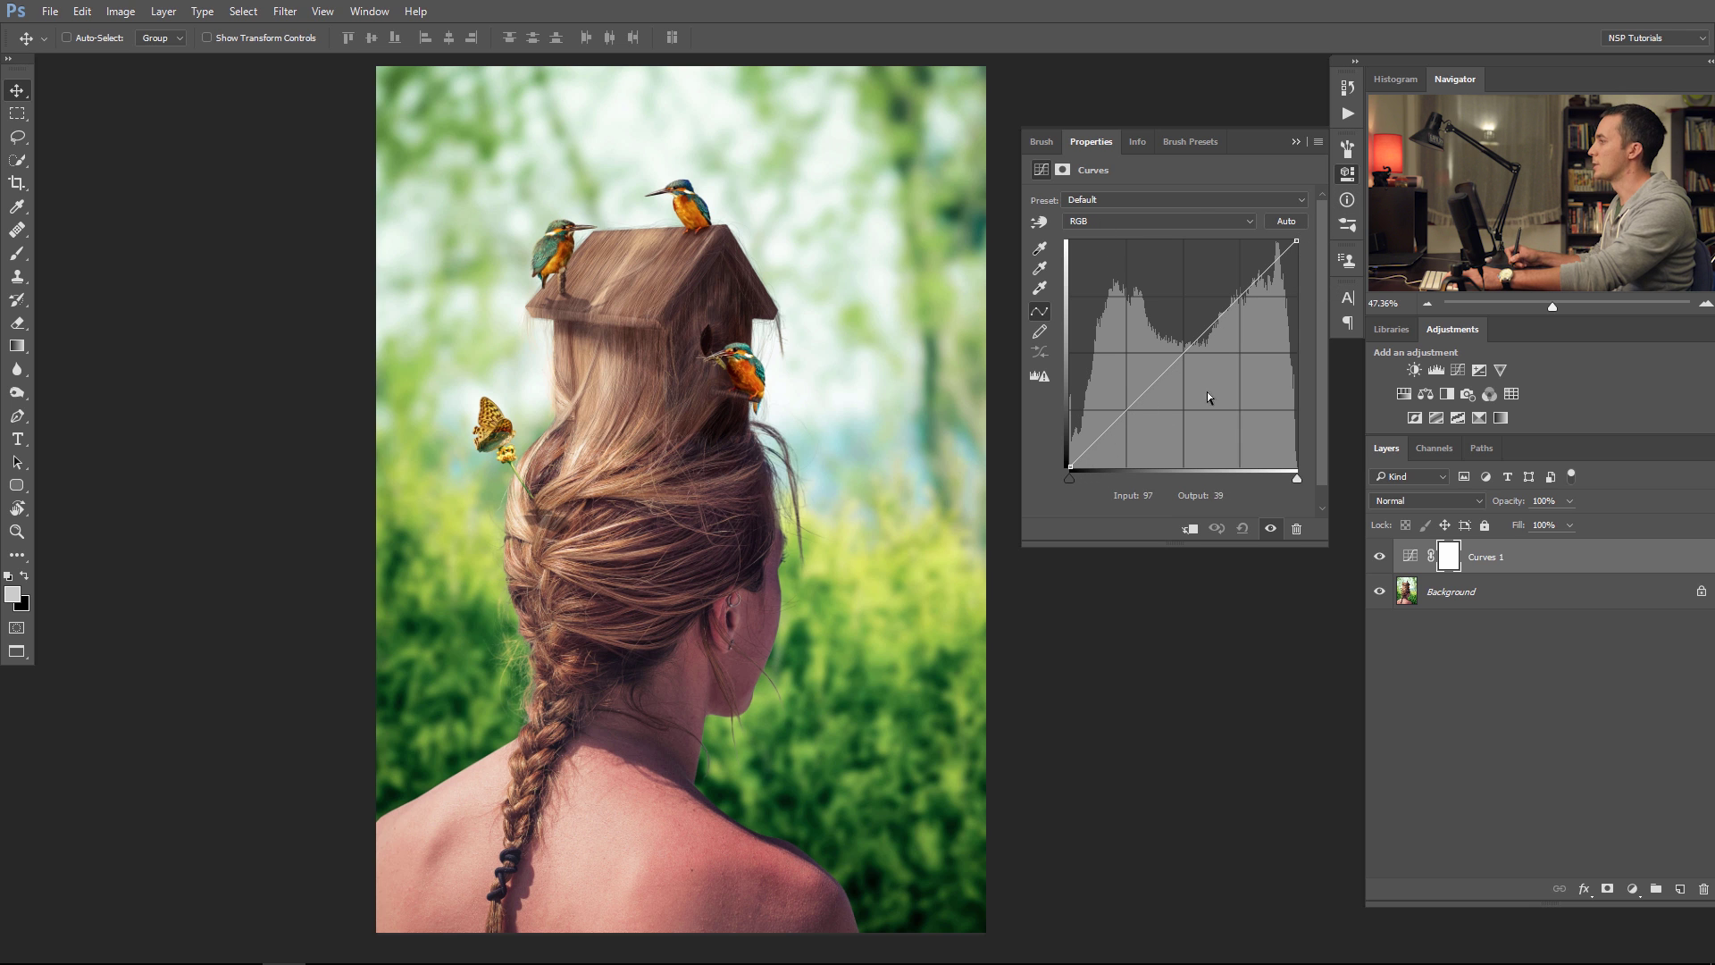
mouse_move(1189, 349)
mouse_down()
mouse_move(1174, 304)
mouse_move(1192, 362)
mouse_move(1162, 325)
mouse_move(1182, 349)
mouse_up()
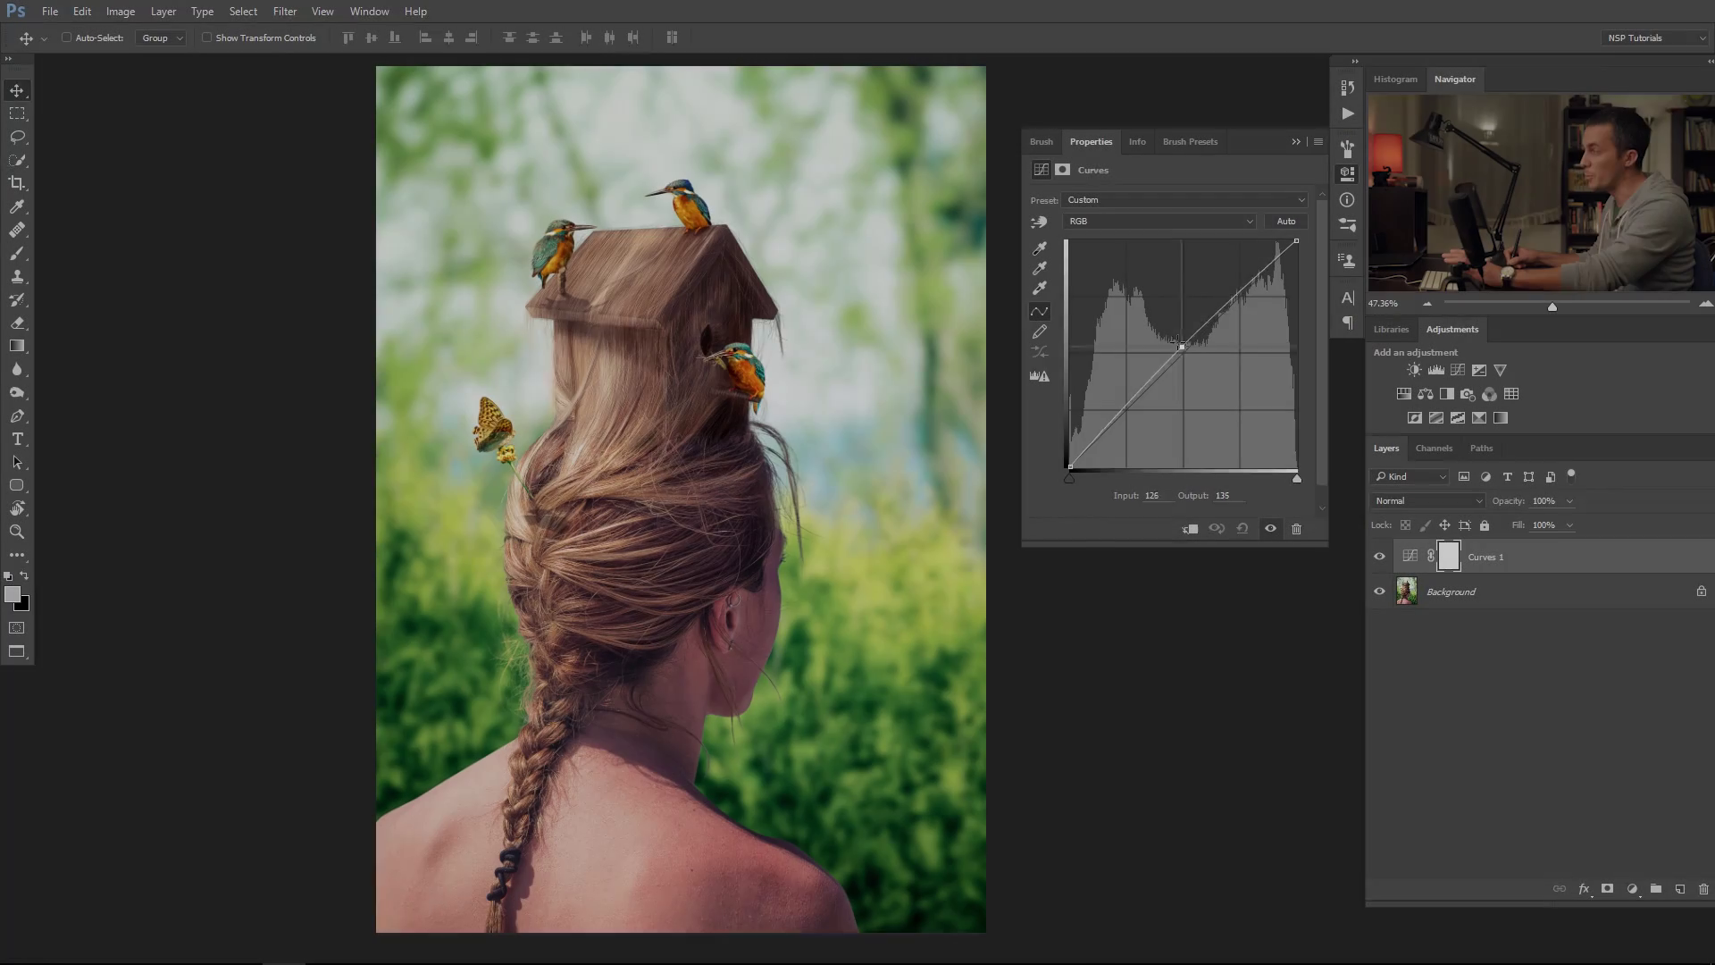
mouse_move(1172, 342)
mouse_down()
mouse_move(1204, 364)
mouse_move(1161, 304)
mouse_move(1061, 282)
mouse_move(1170, 352)
mouse_up()
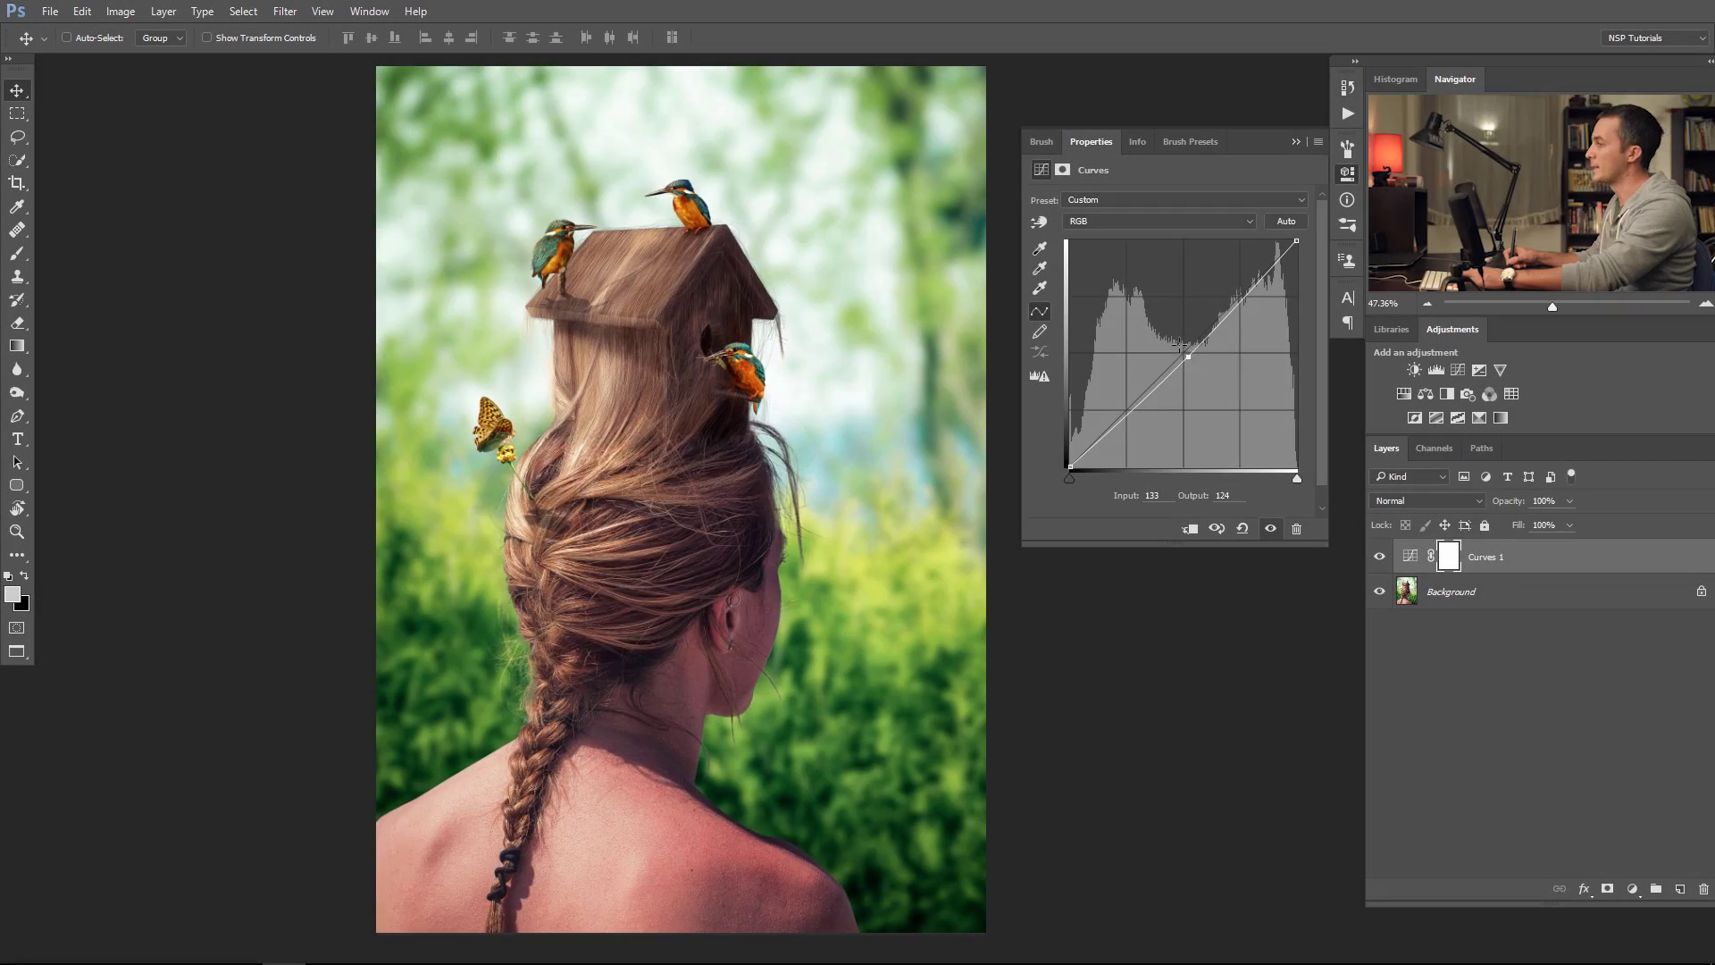
drag(1184, 350, 1349, 371)
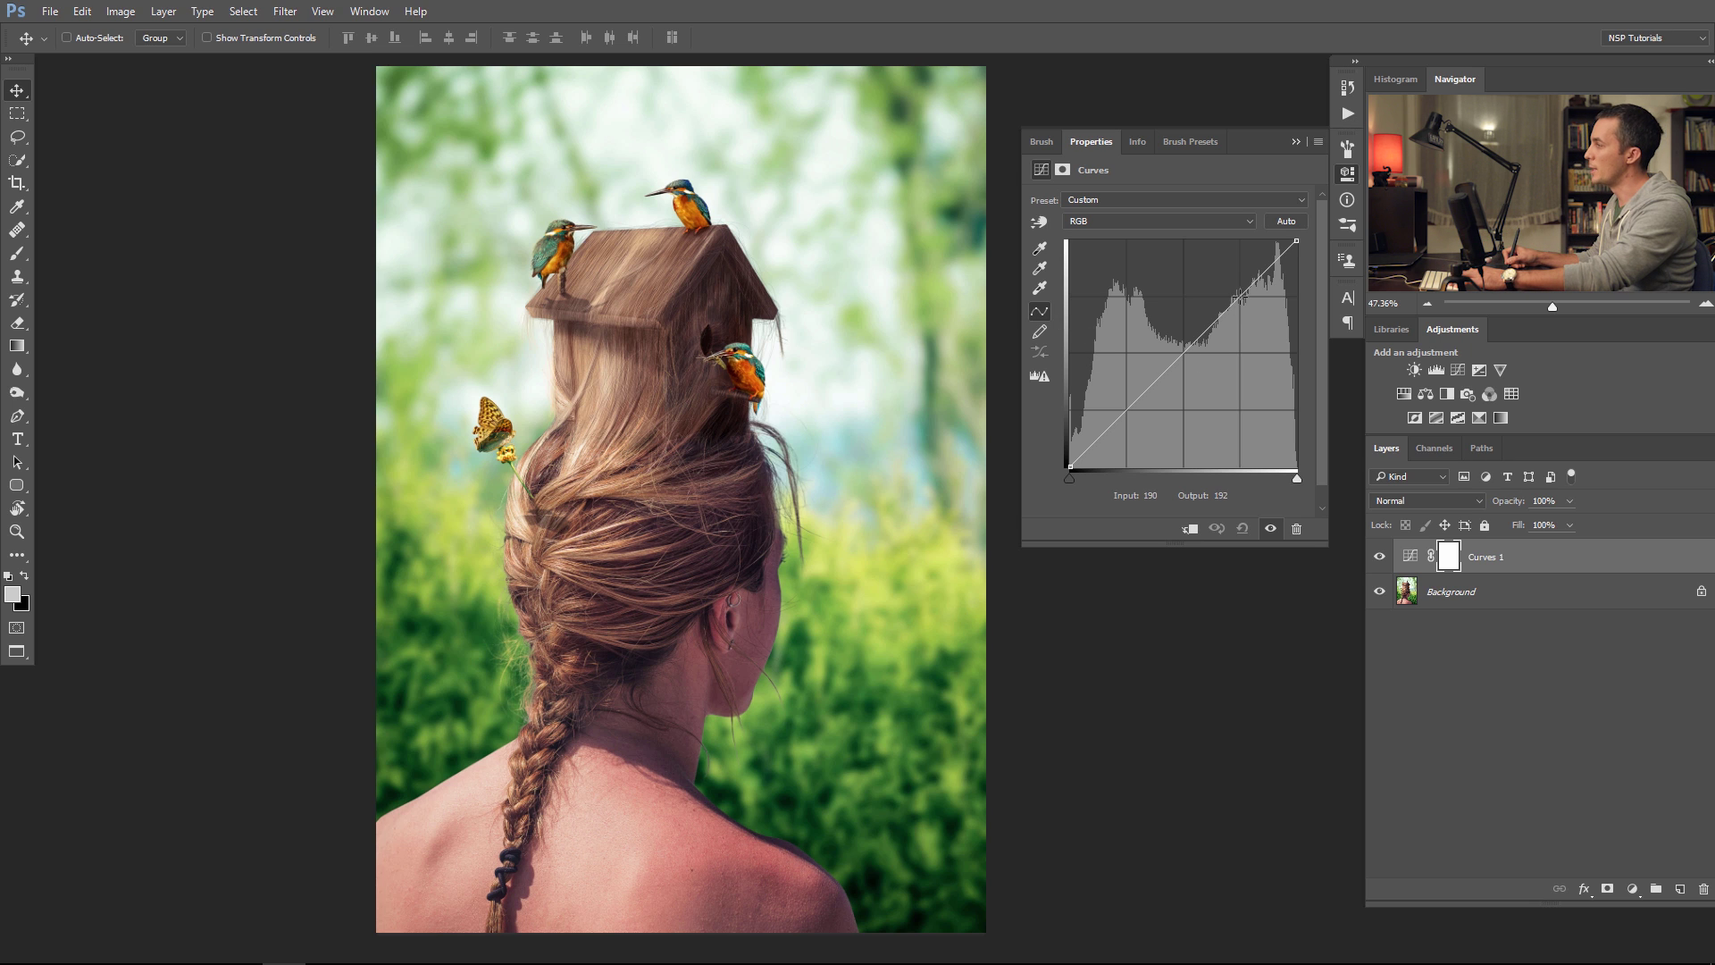
- Shape an S-curve on the RGB channel with a highlight point at input 187, output 219 and a shadow point at input 68, output 46
drag(1239, 295, 1235, 272)
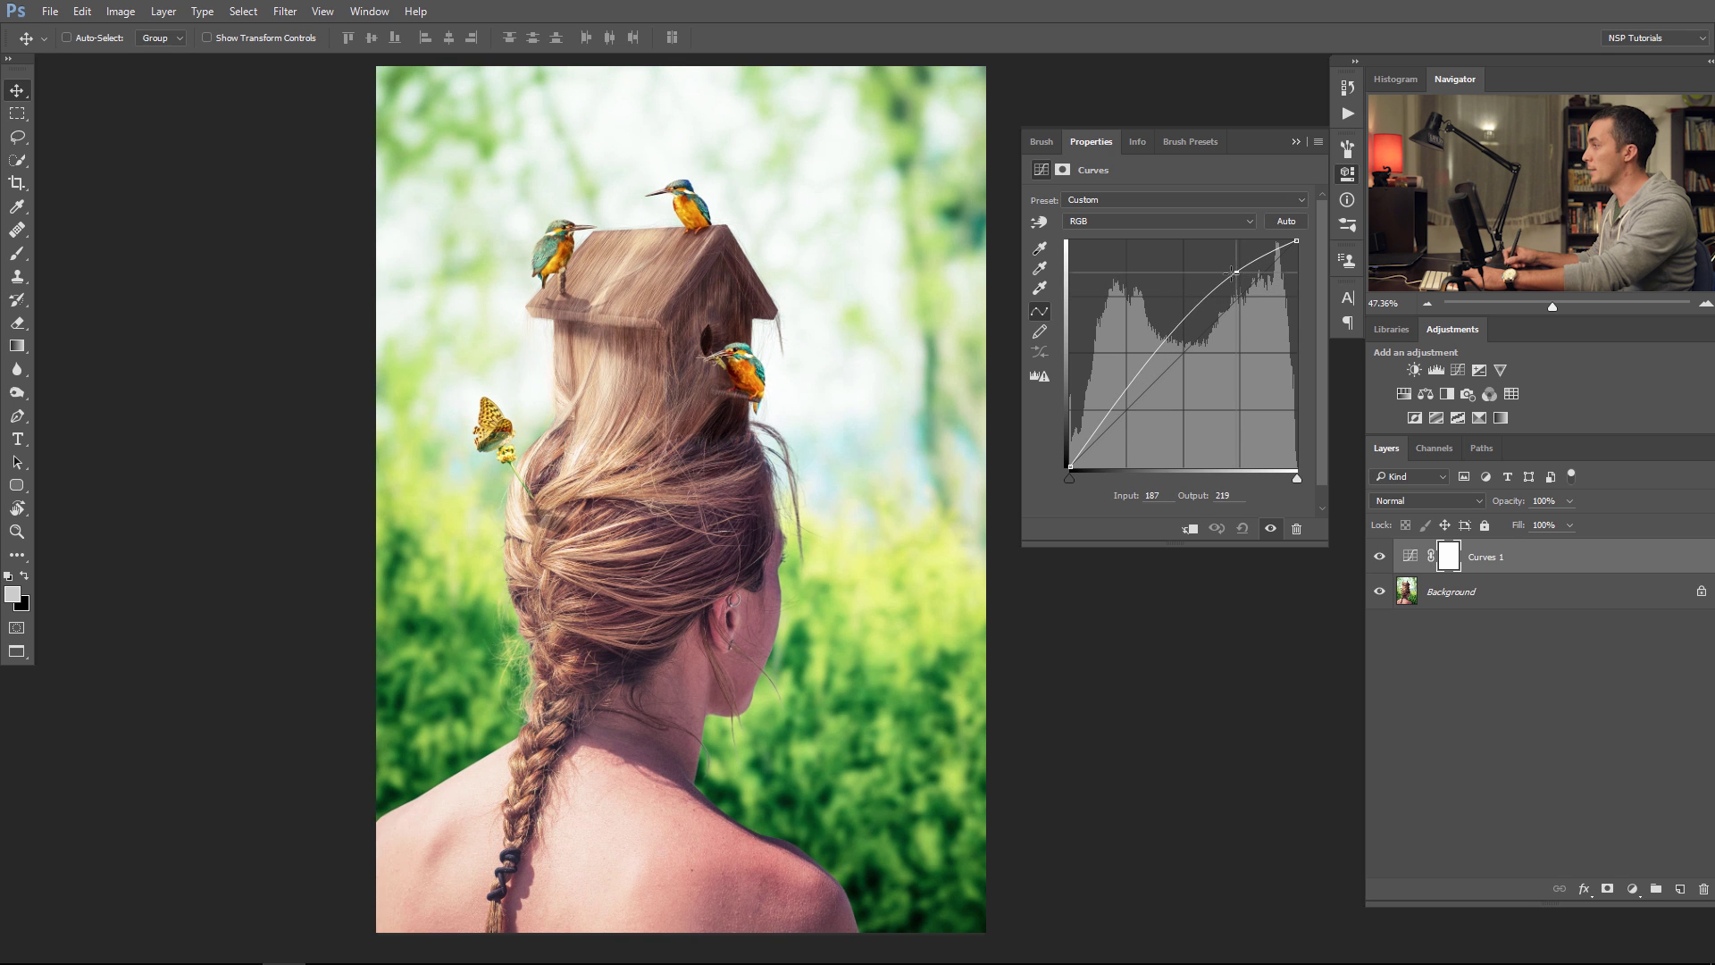
drag(1117, 403, 1130, 416)
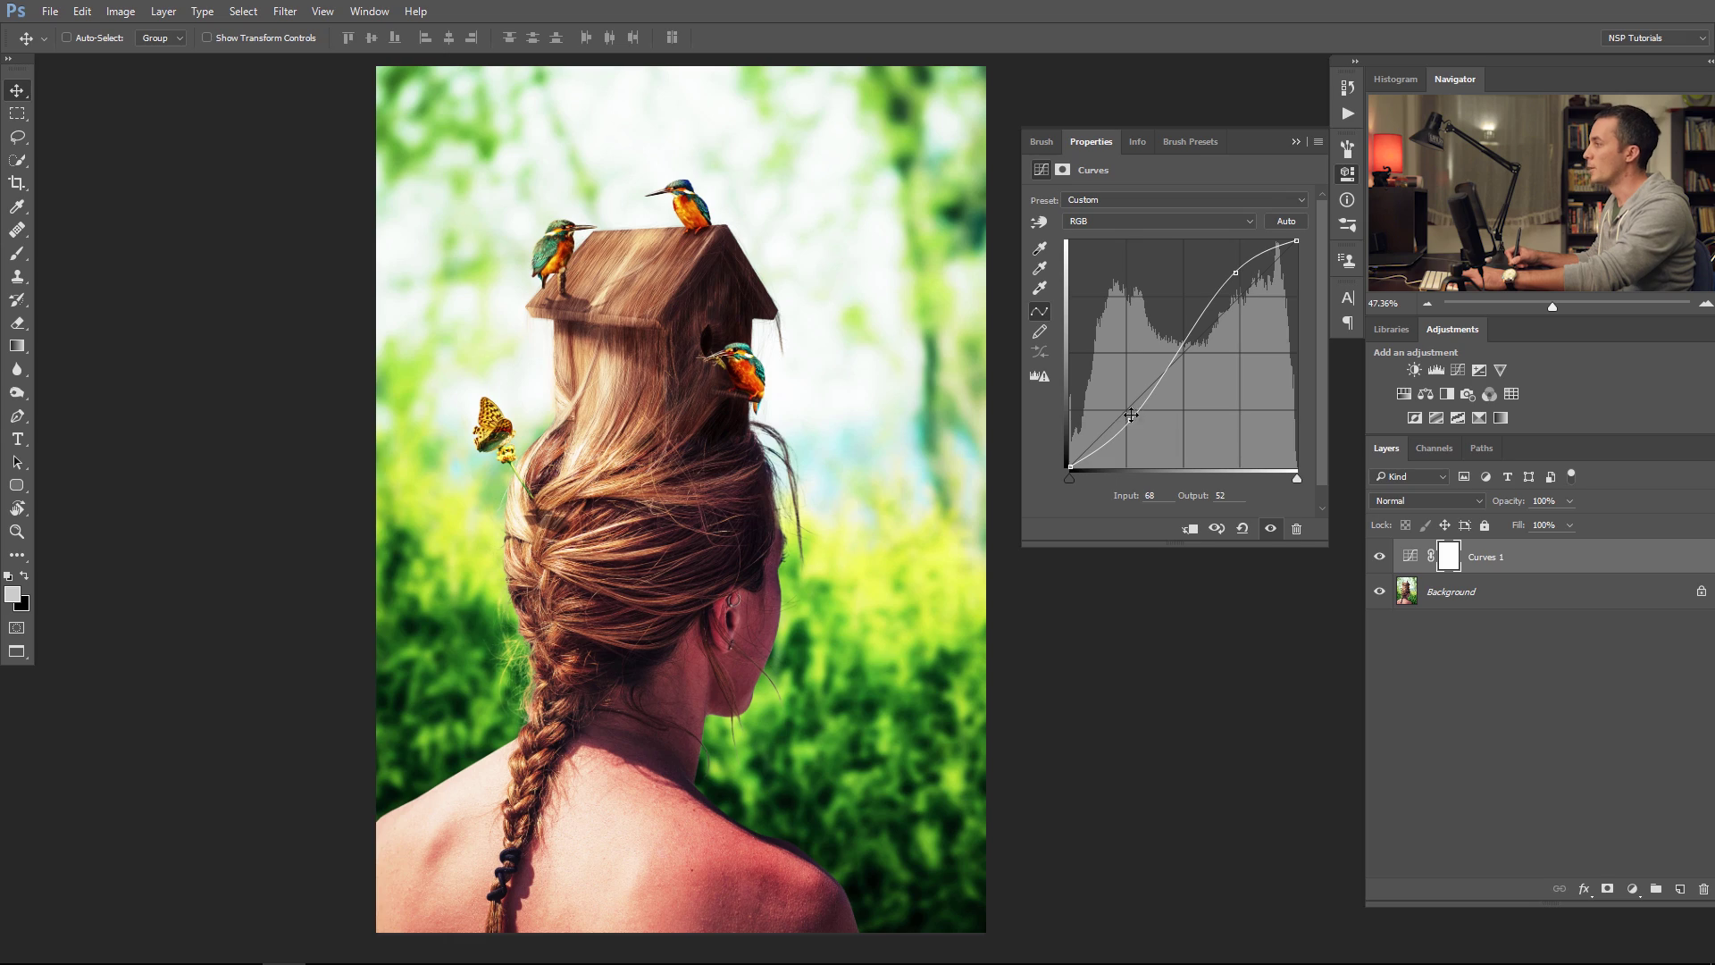
drag(1131, 423, 1130, 428)
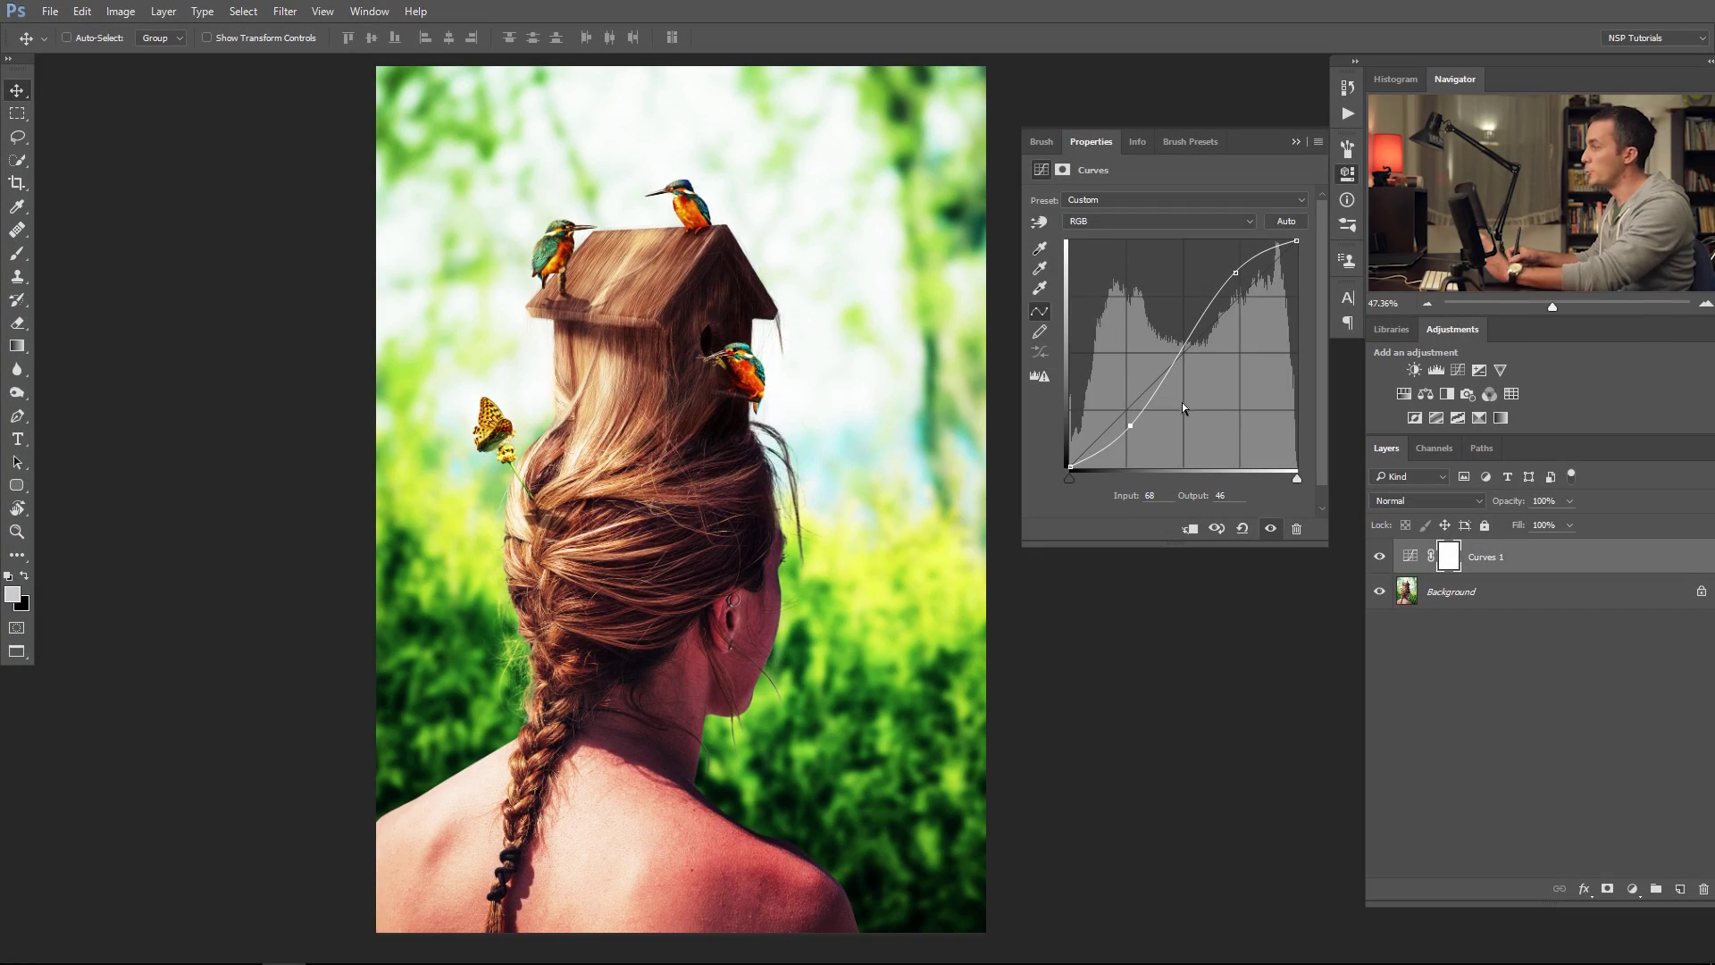
- Set the blend mode of the Curves adjustment layer to Luminosity
click(1409, 501)
click(1407, 505)
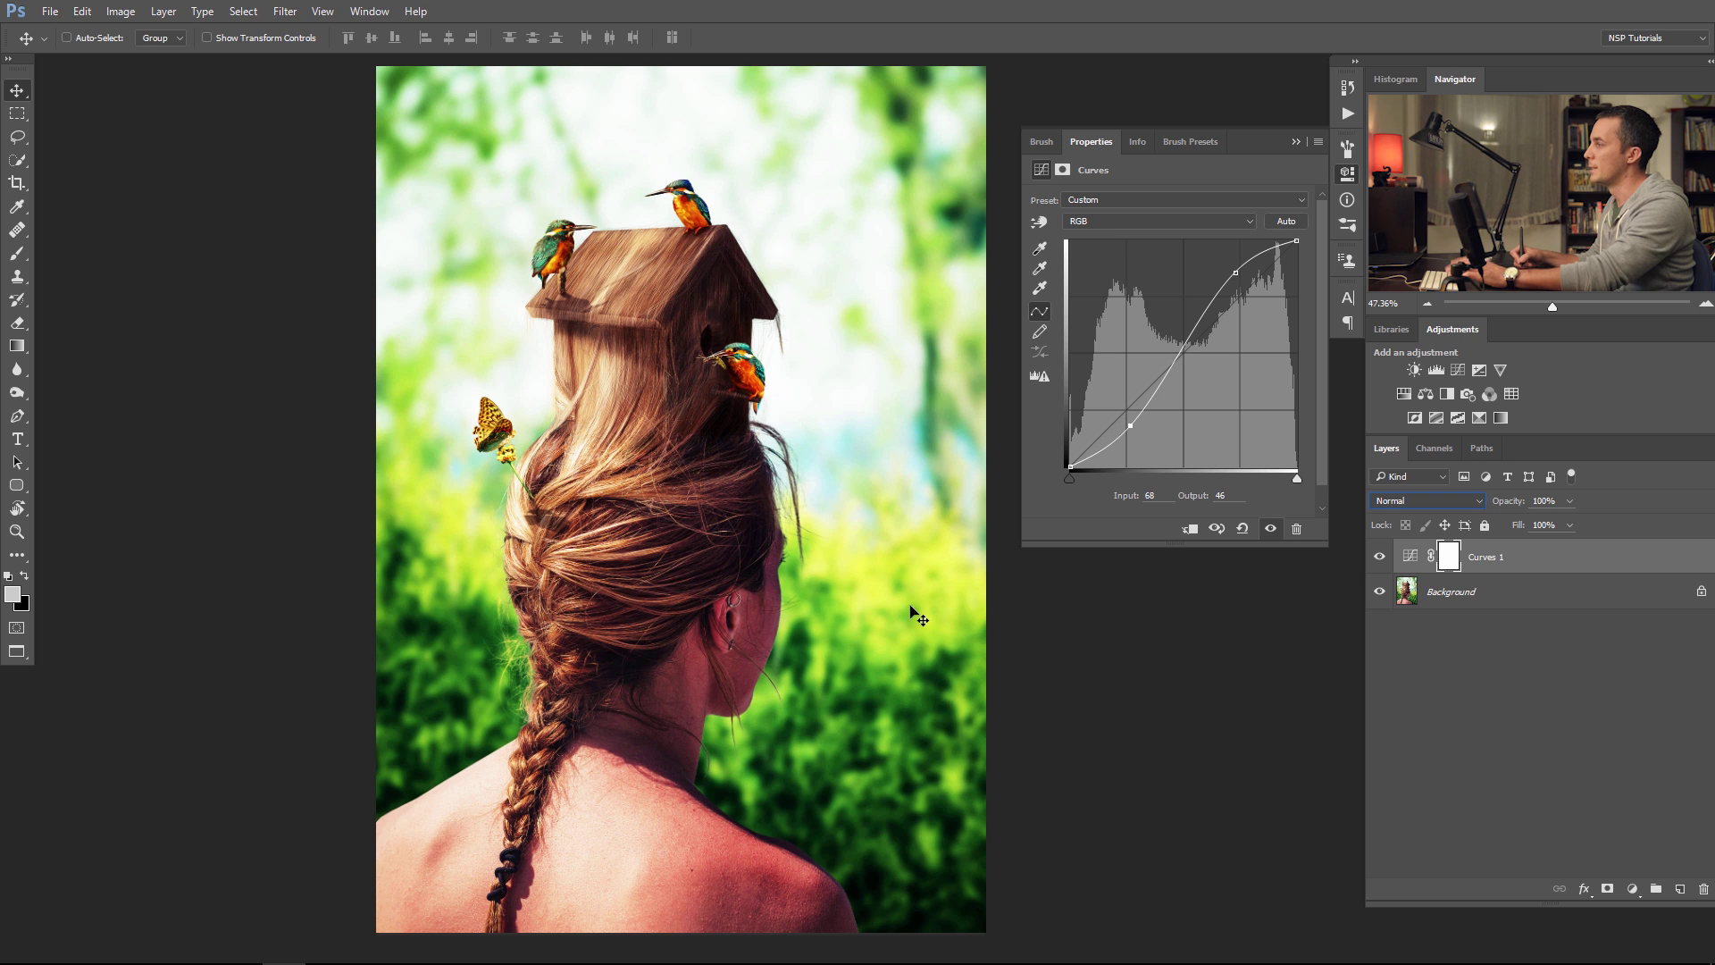
click(1406, 498)
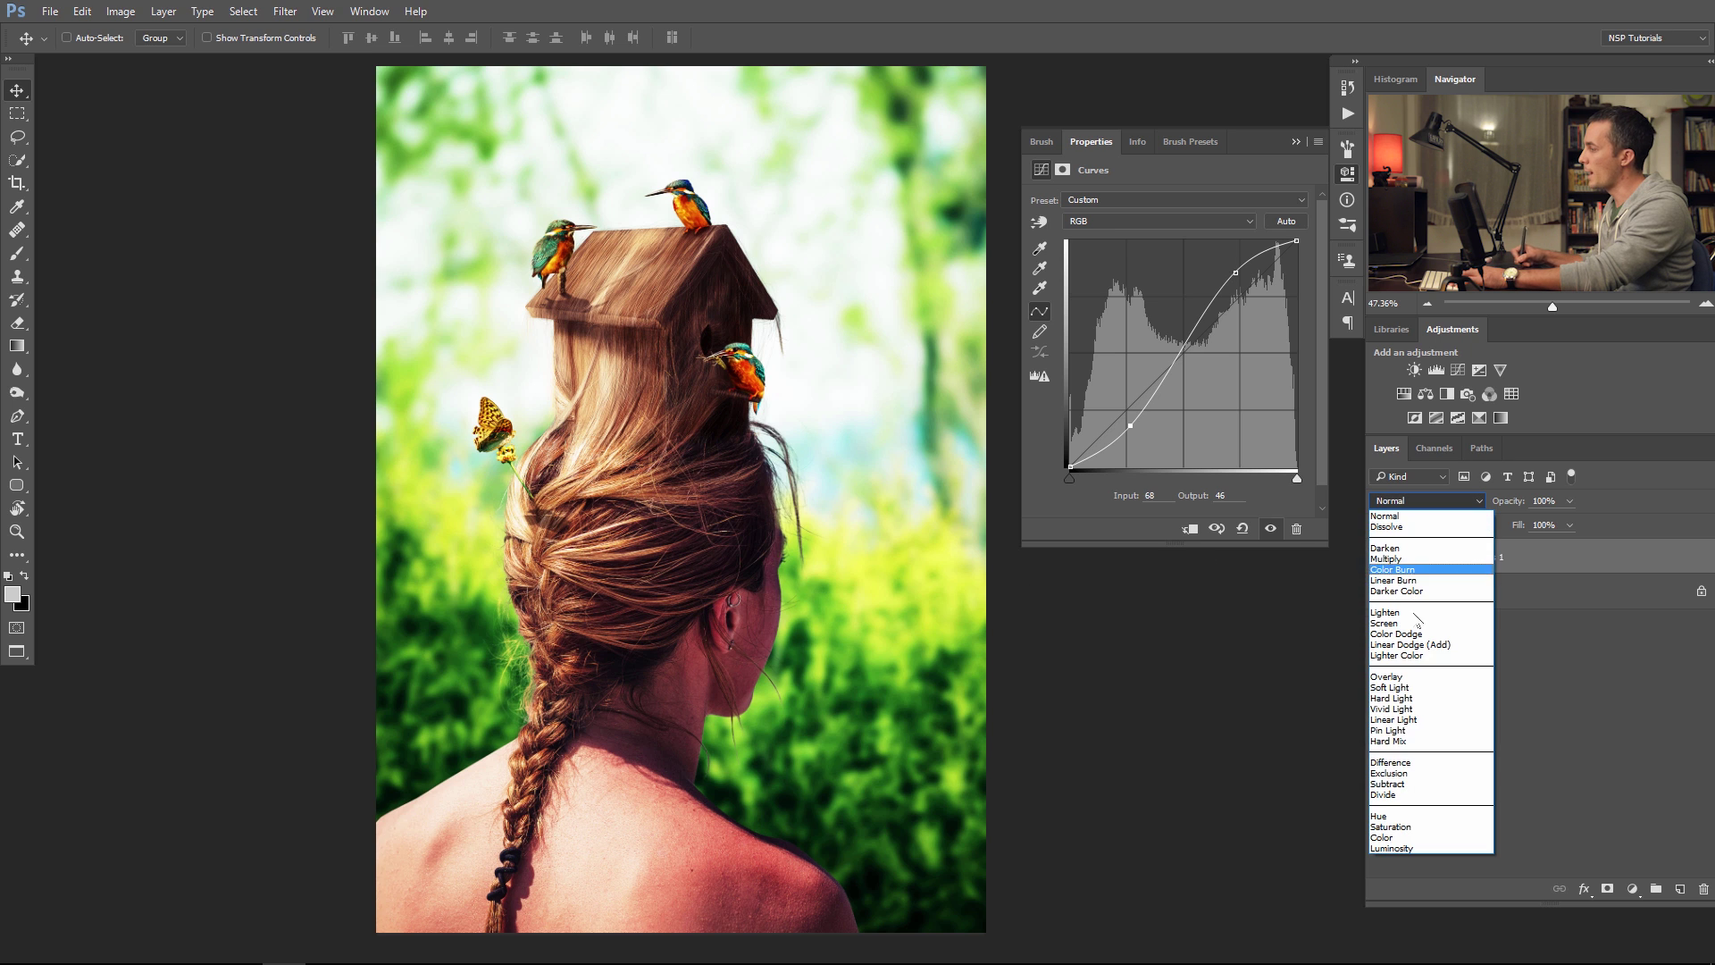
click(1407, 848)
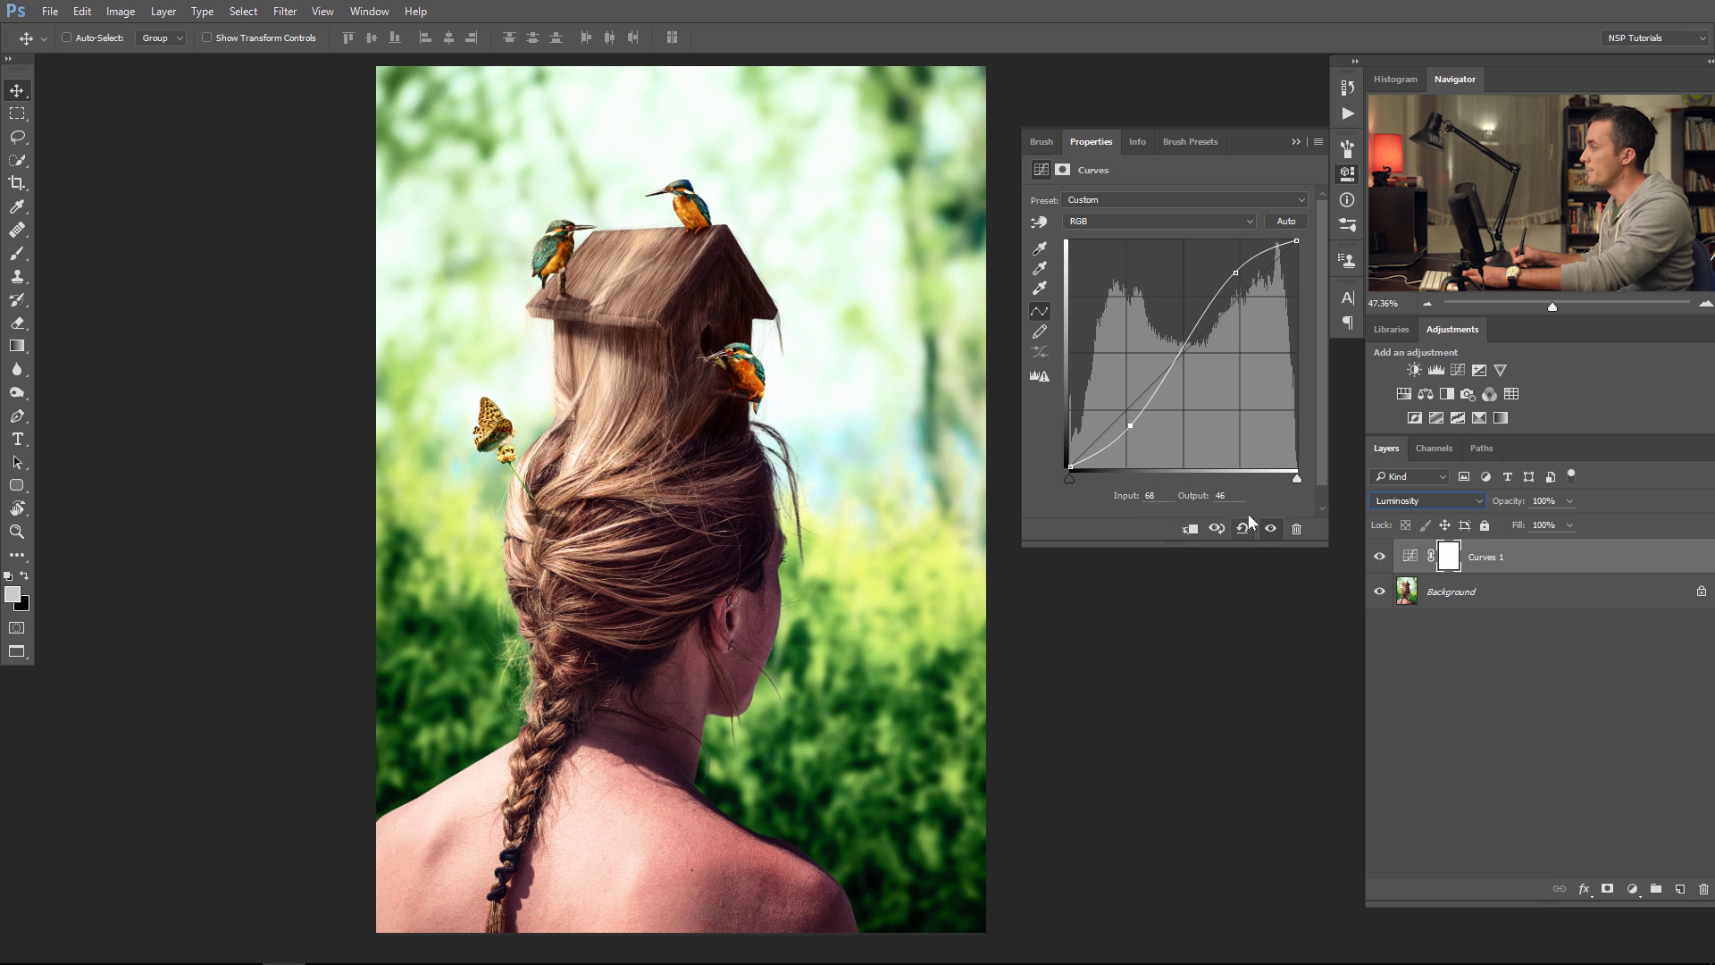
- Compare the photo with and without the Curves adjustment layer
click(1379, 558)
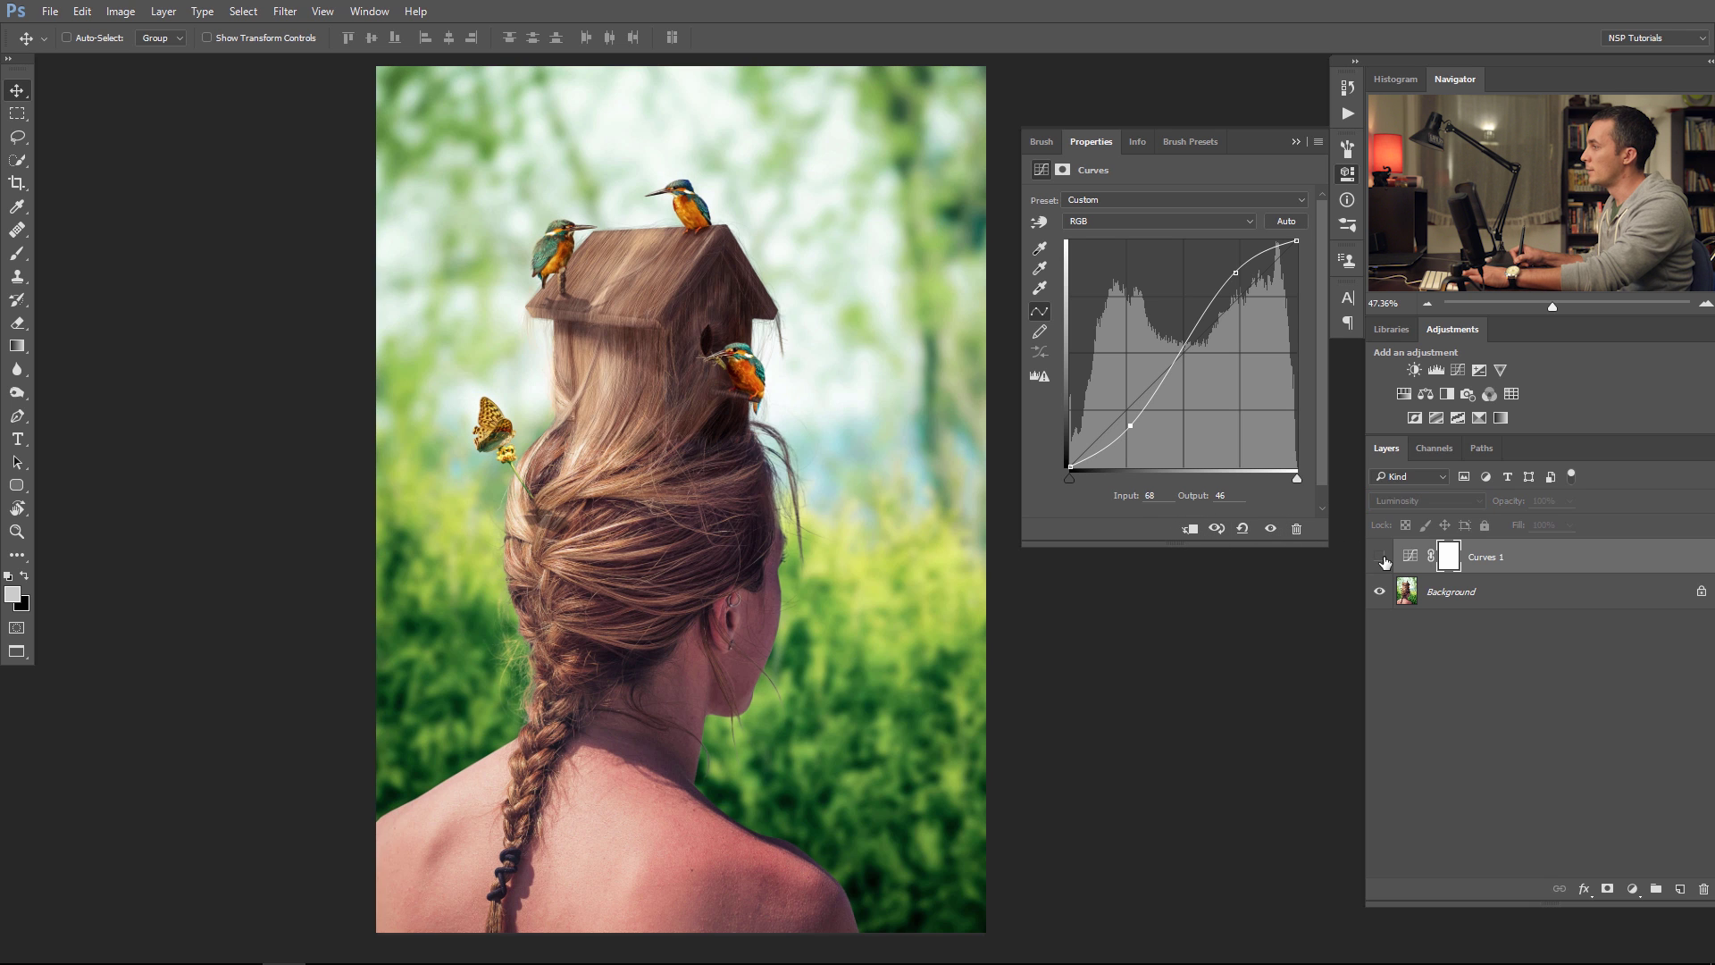
click(1380, 558)
click(1379, 558)
click(1380, 559)
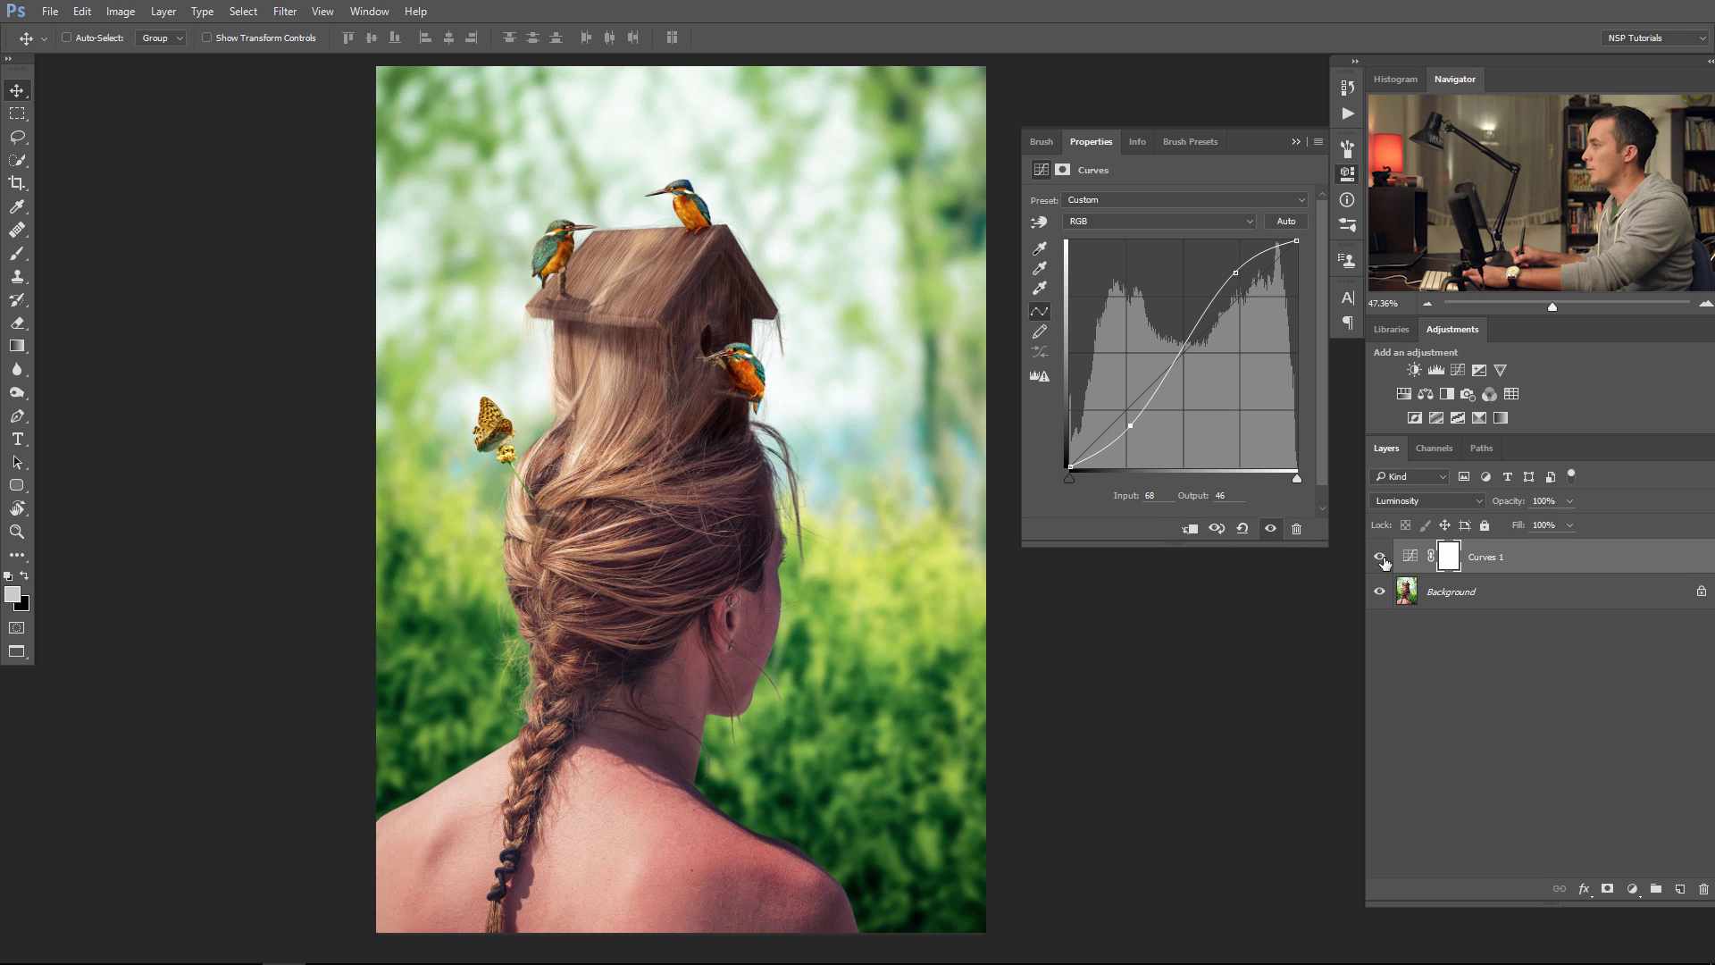
click(1380, 558)
click(1380, 559)
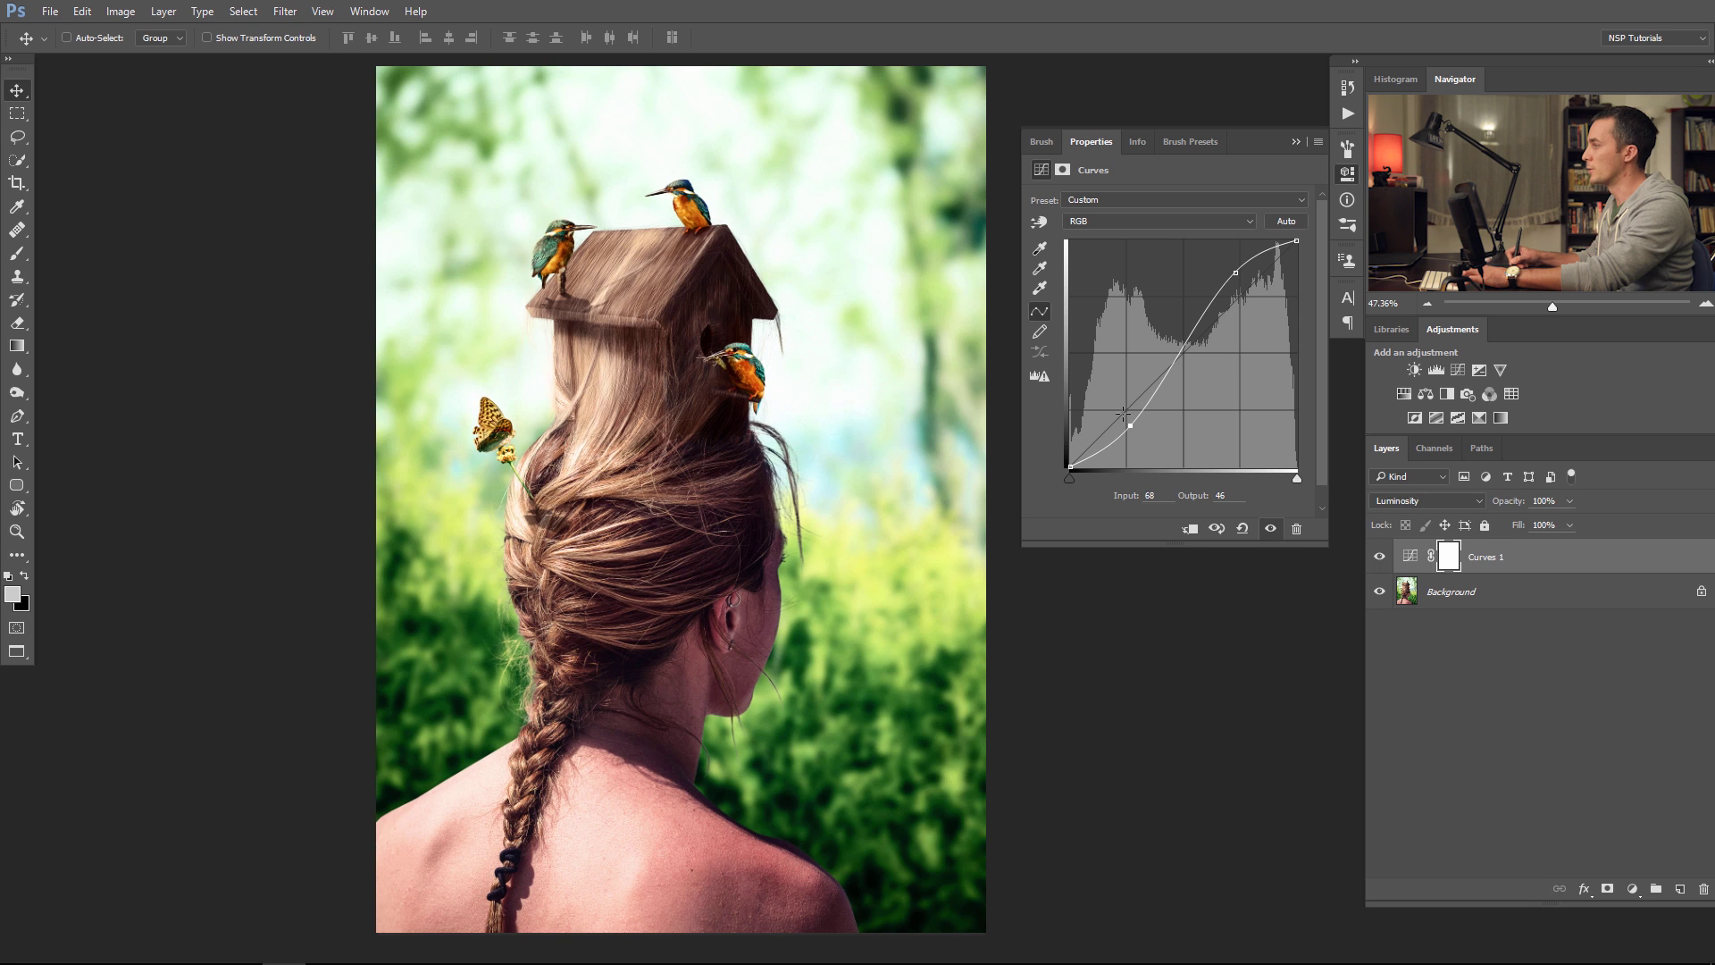
- Move the curve's shadow point to input 66, output 42 and its highlight point to input 189, output 215
drag(1130, 431, 1129, 436)
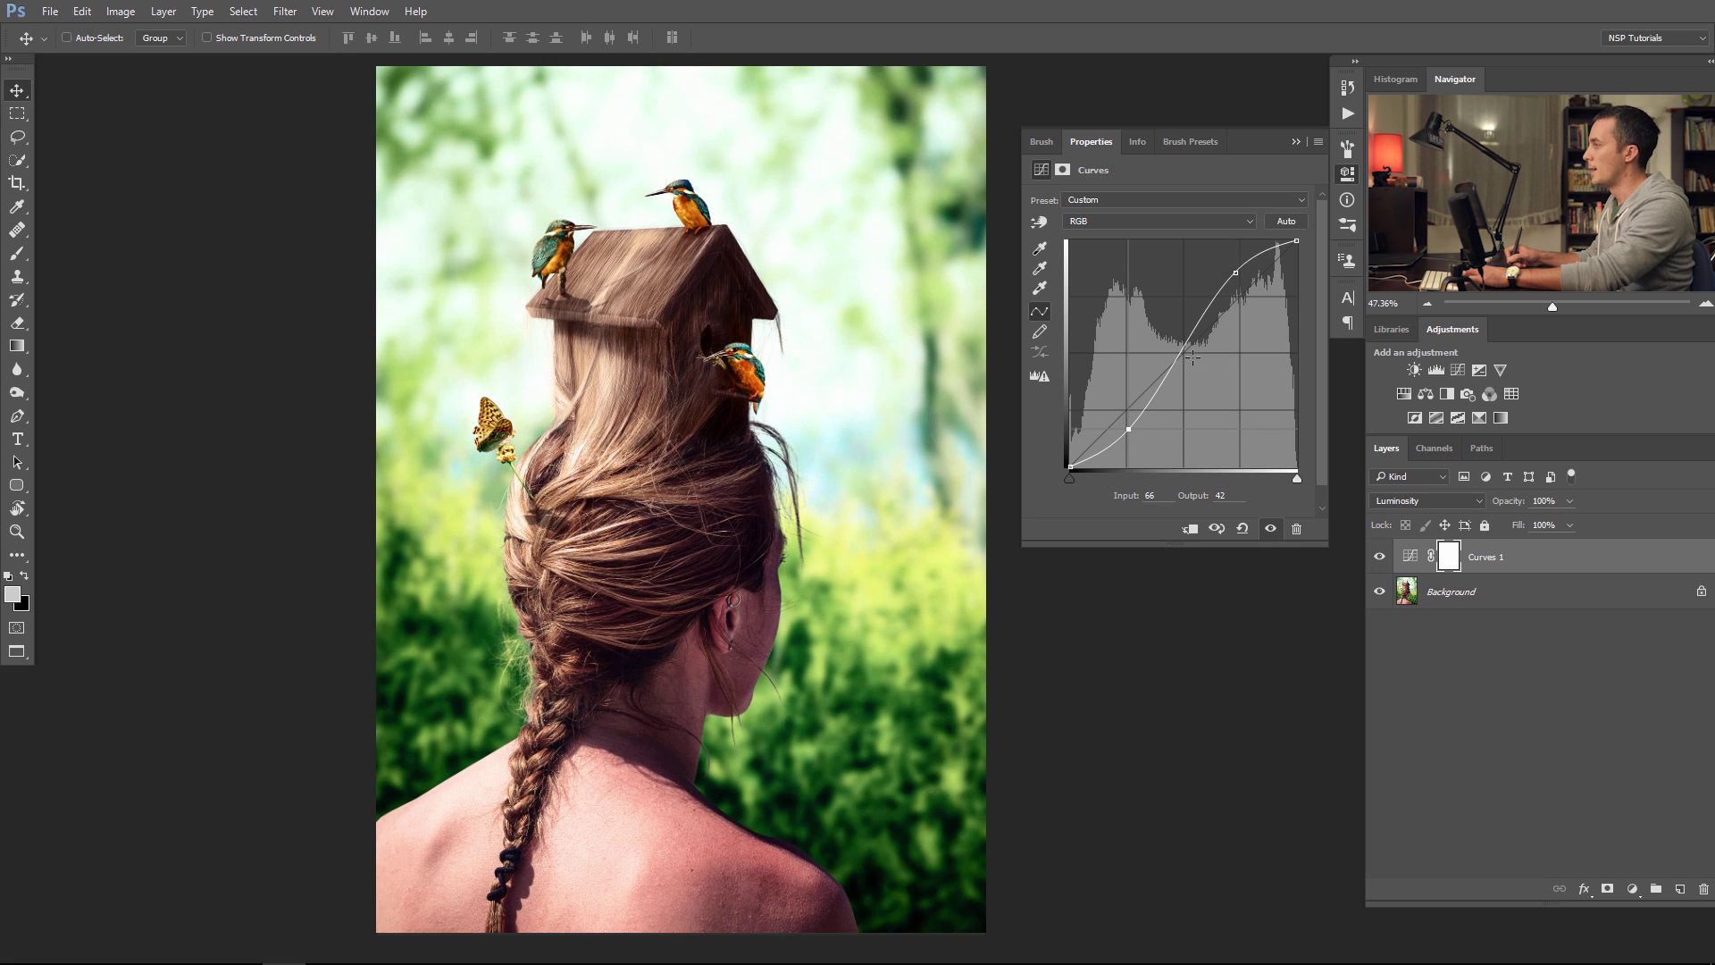
drag(1236, 270, 1238, 275)
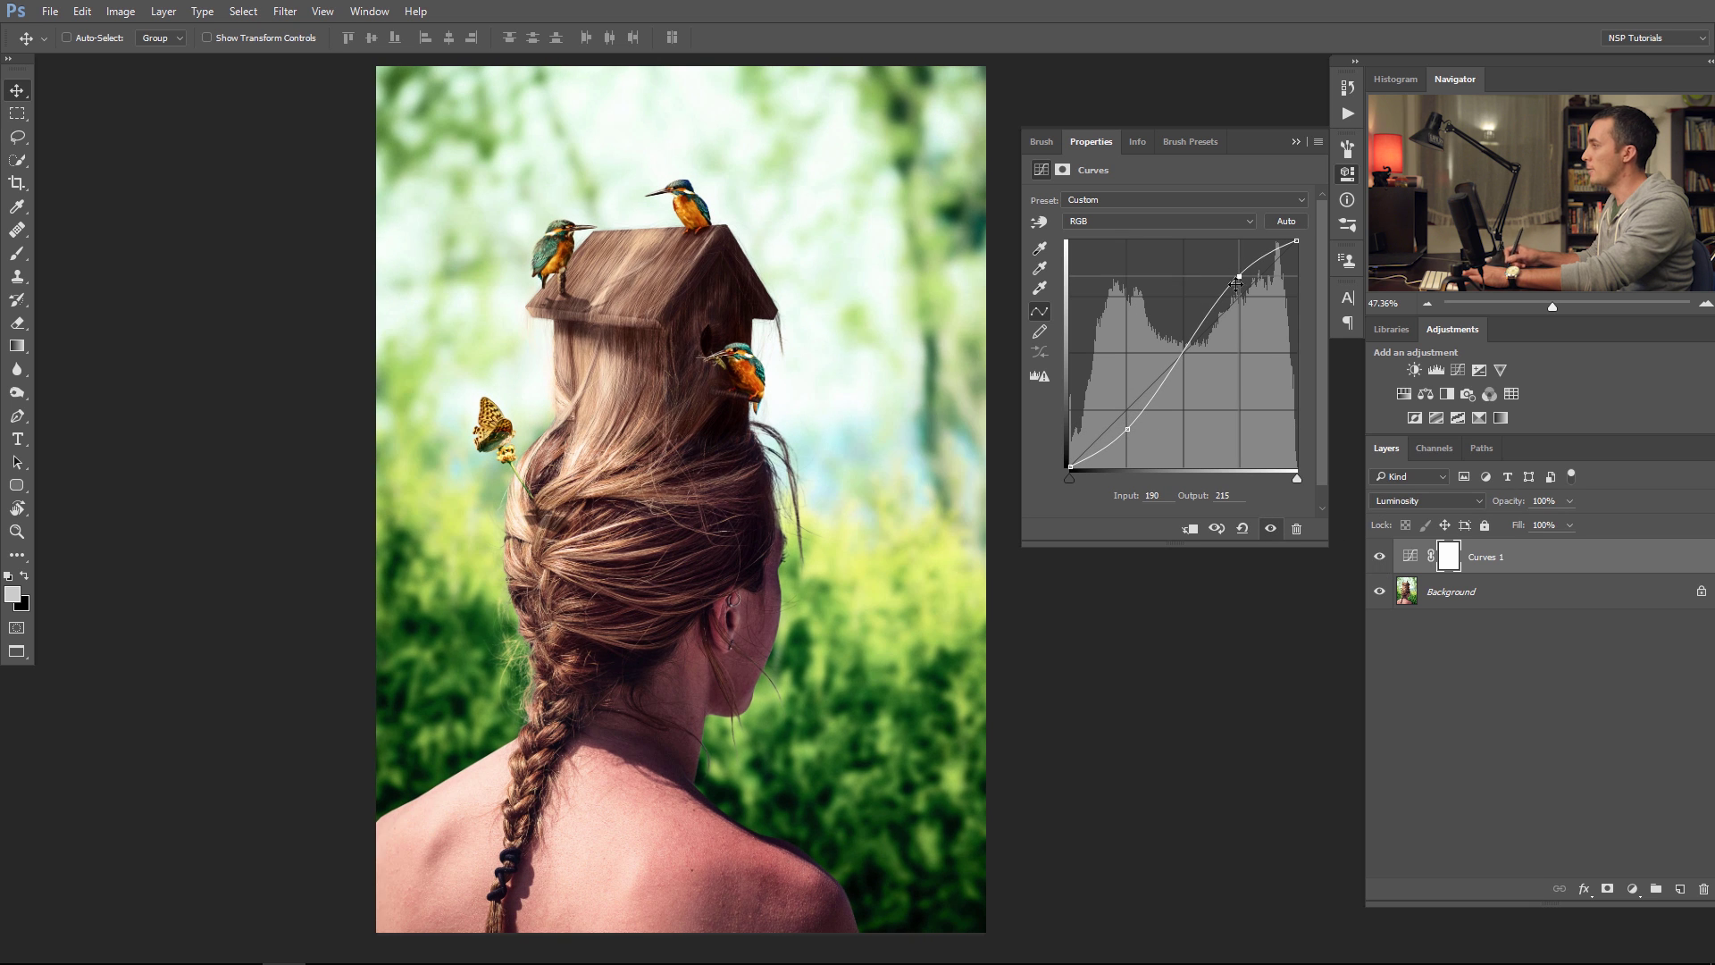
- Compare the current curve with its previous state and with the Curves adjustment layer hidden
click(1192, 530)
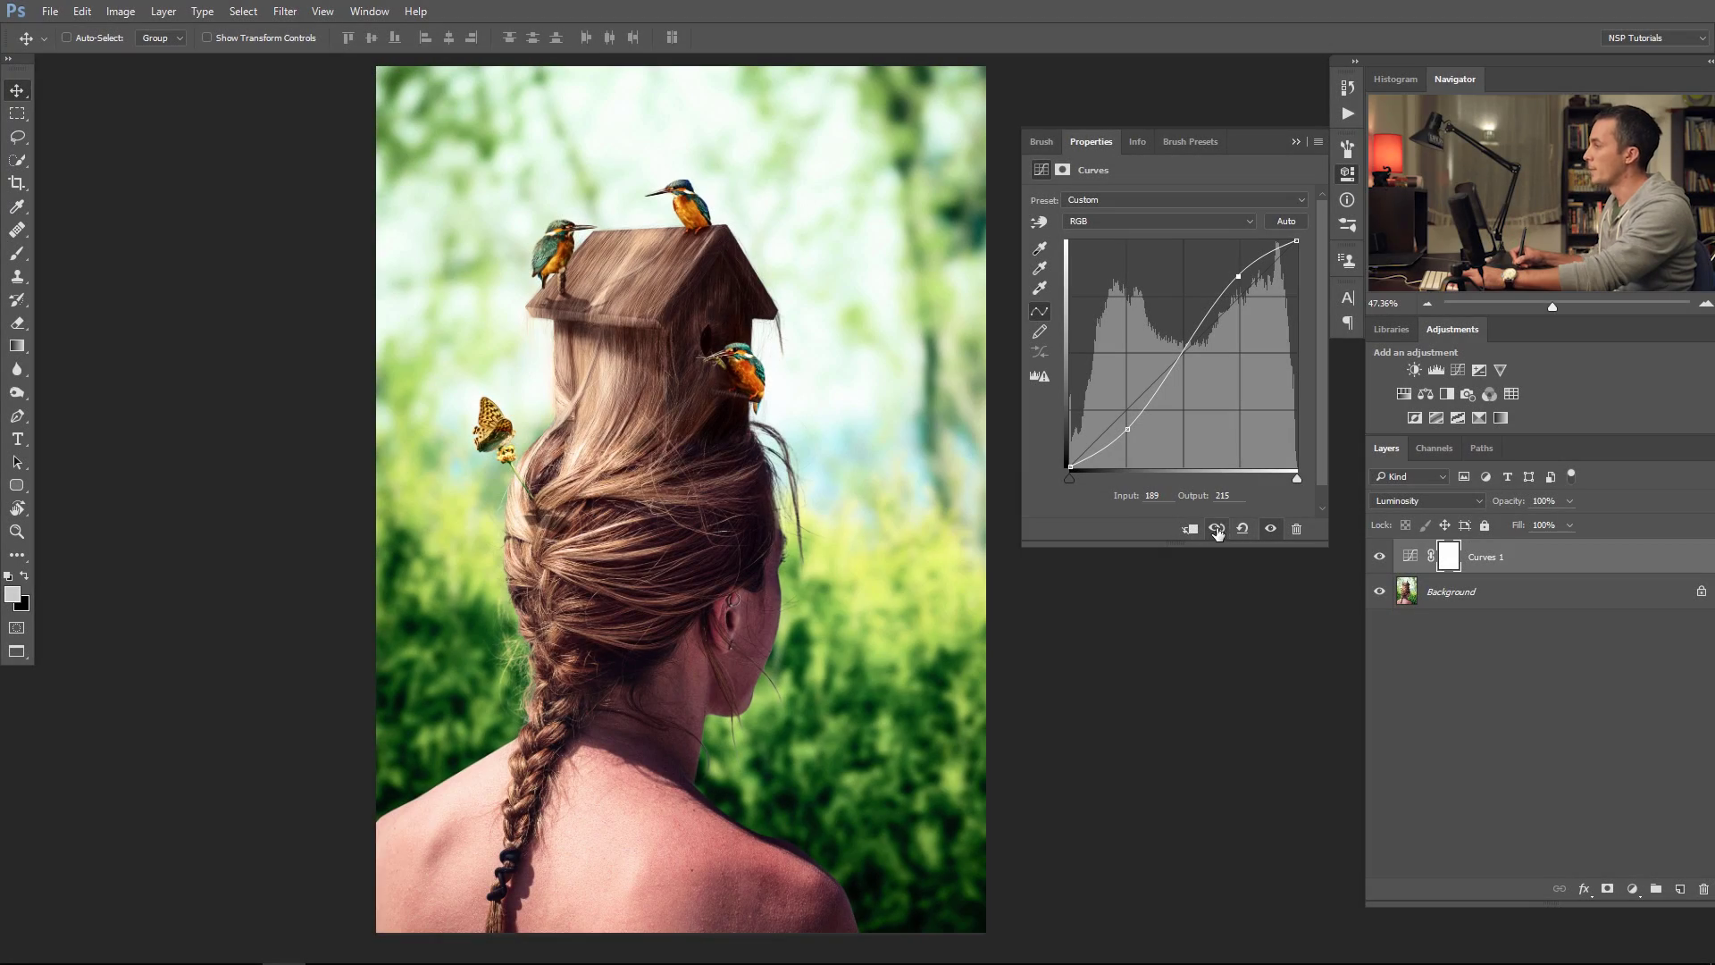
click(1216, 529)
click(1216, 528)
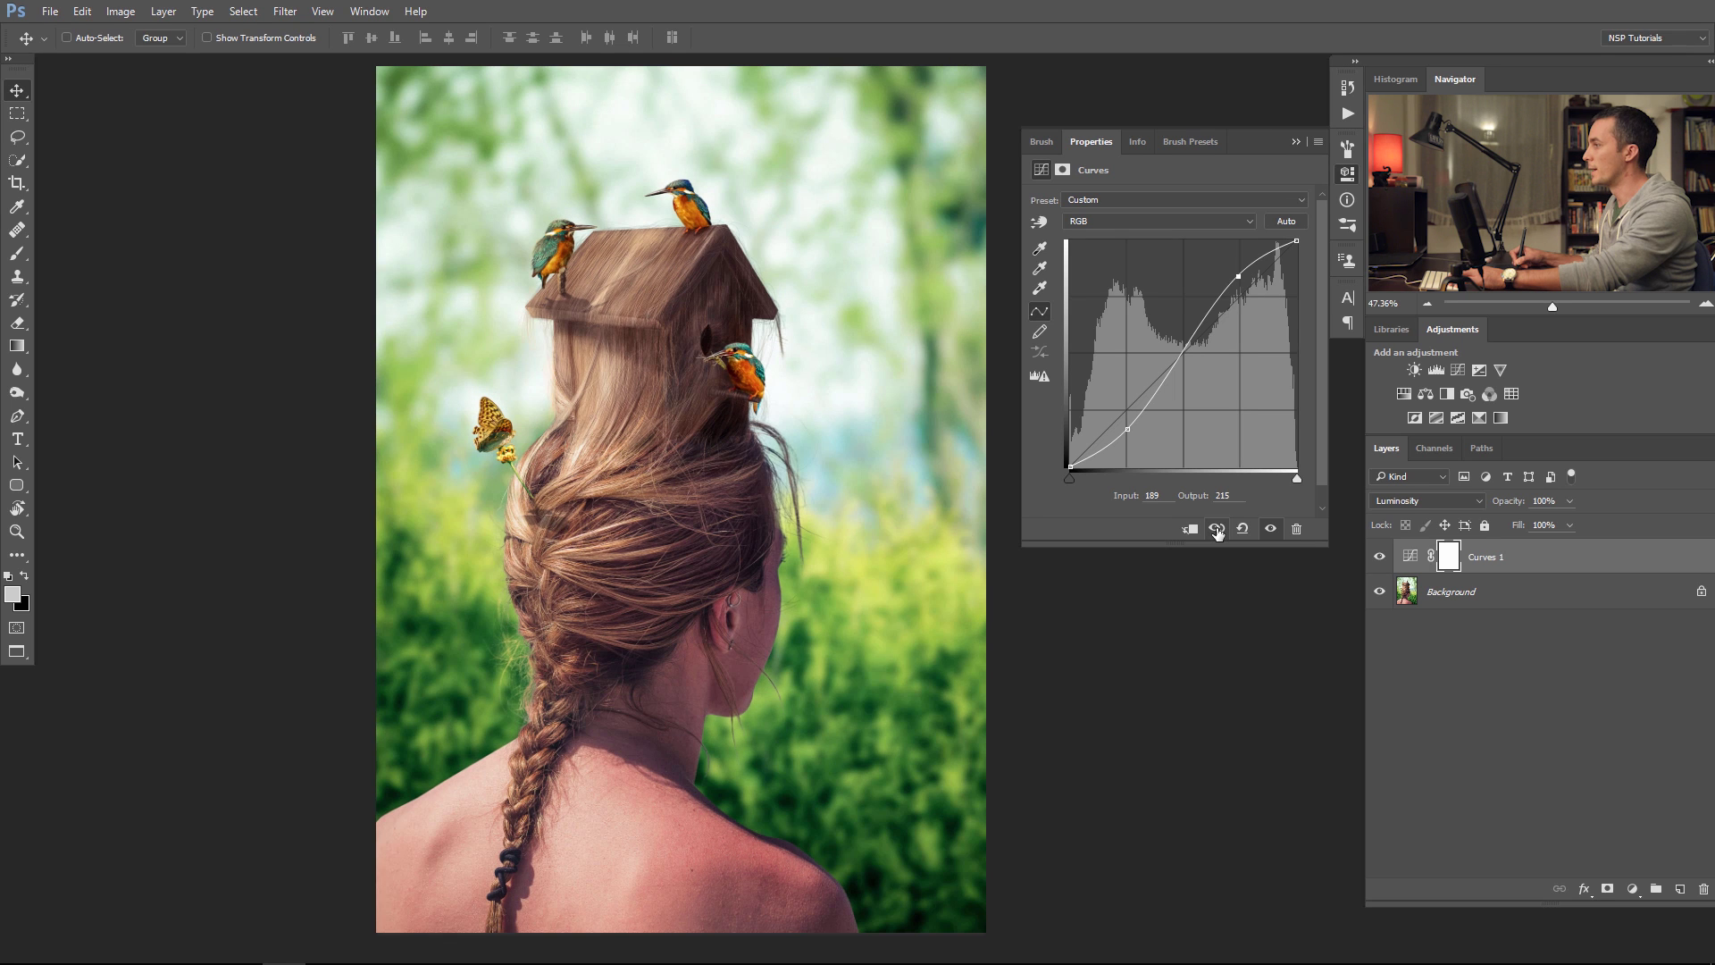
click(1218, 528)
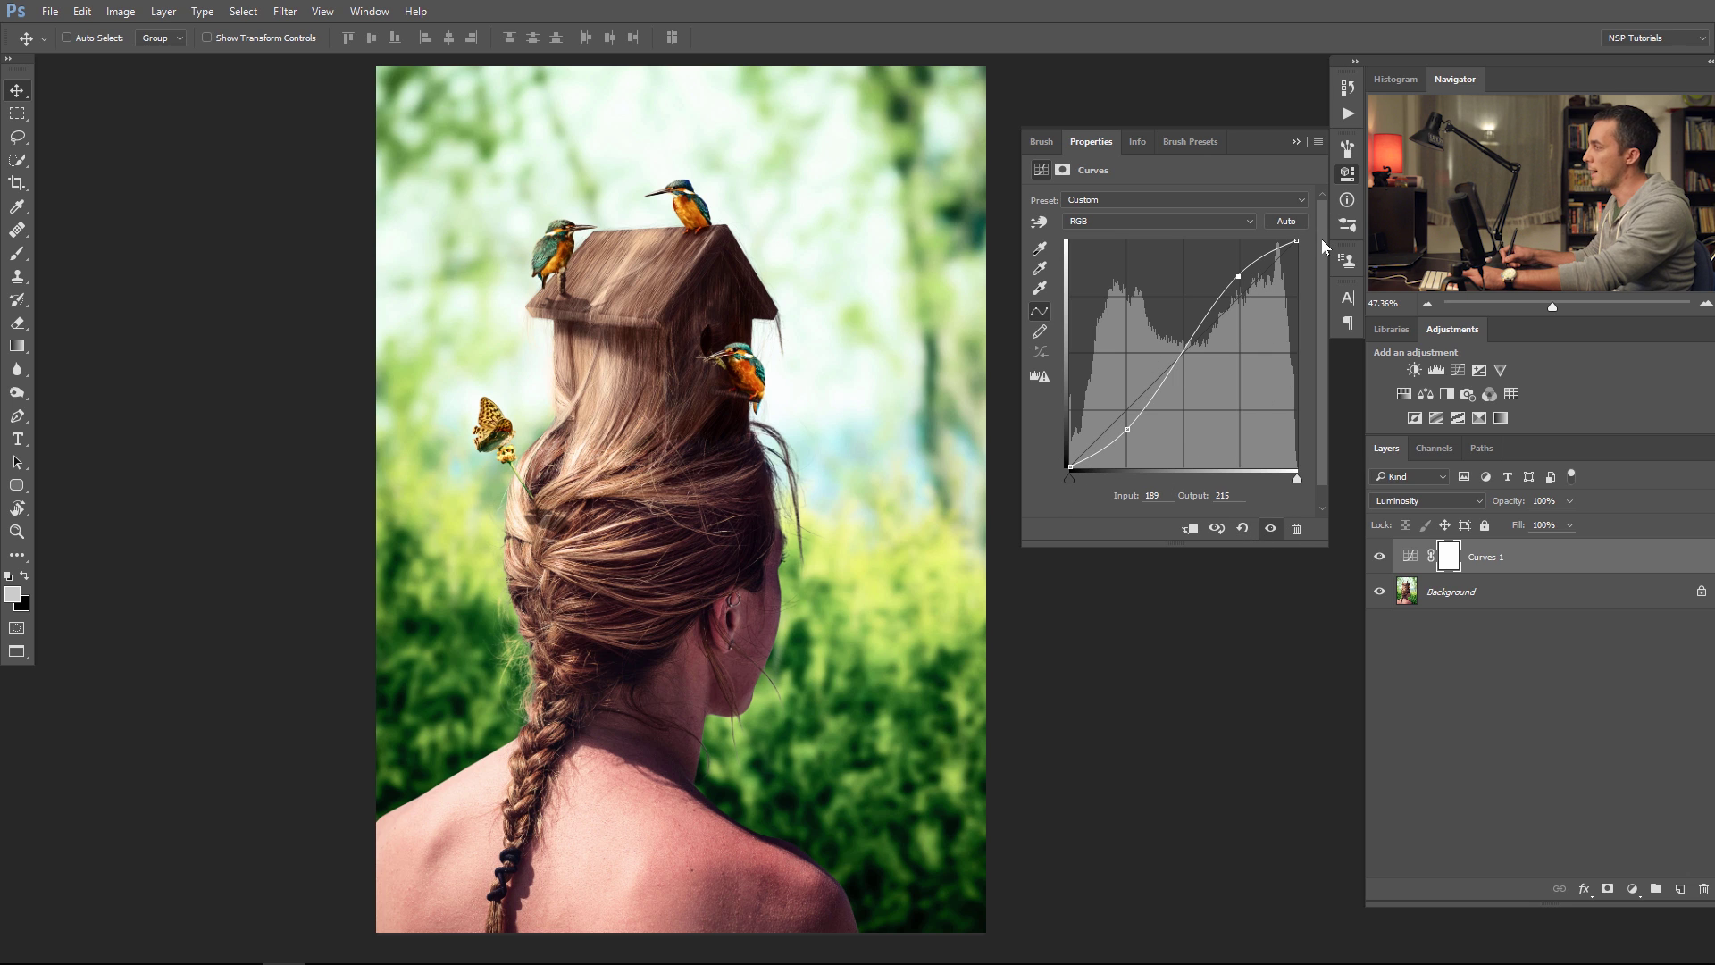
click(1270, 528)
click(1379, 556)
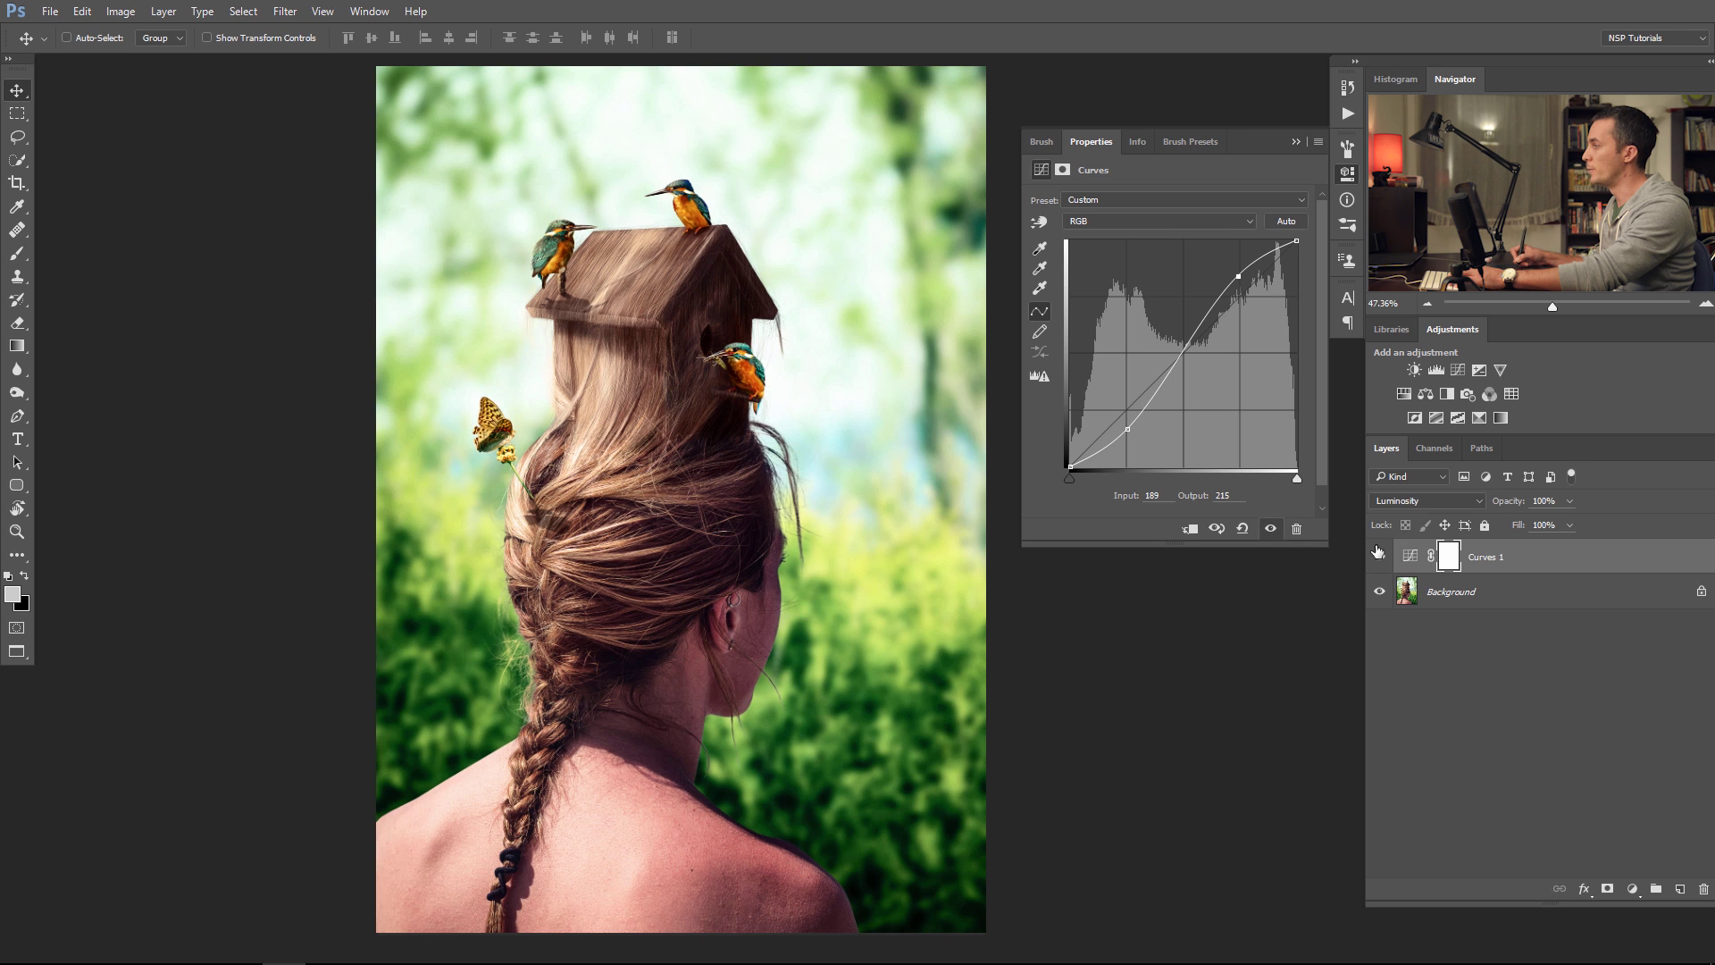
click(1270, 528)
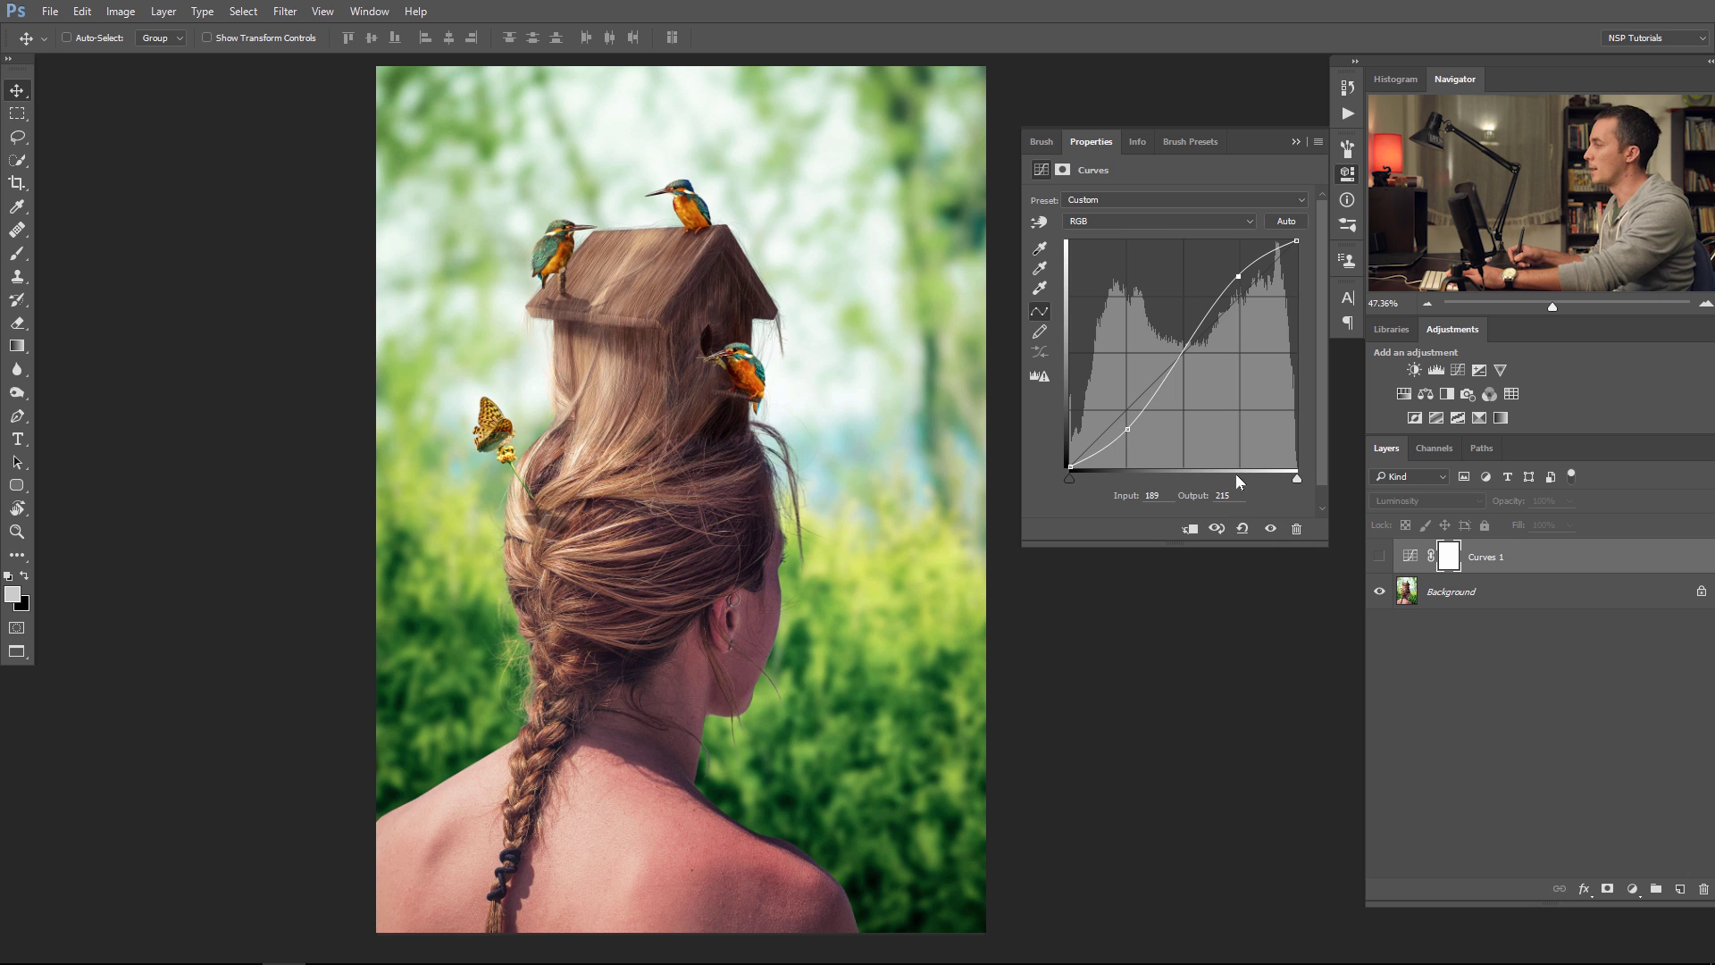
- Reset the curve and, with the layer shown, build a new S-curve with points at input 69, output 38 and input 170, output 204
click(1242, 529)
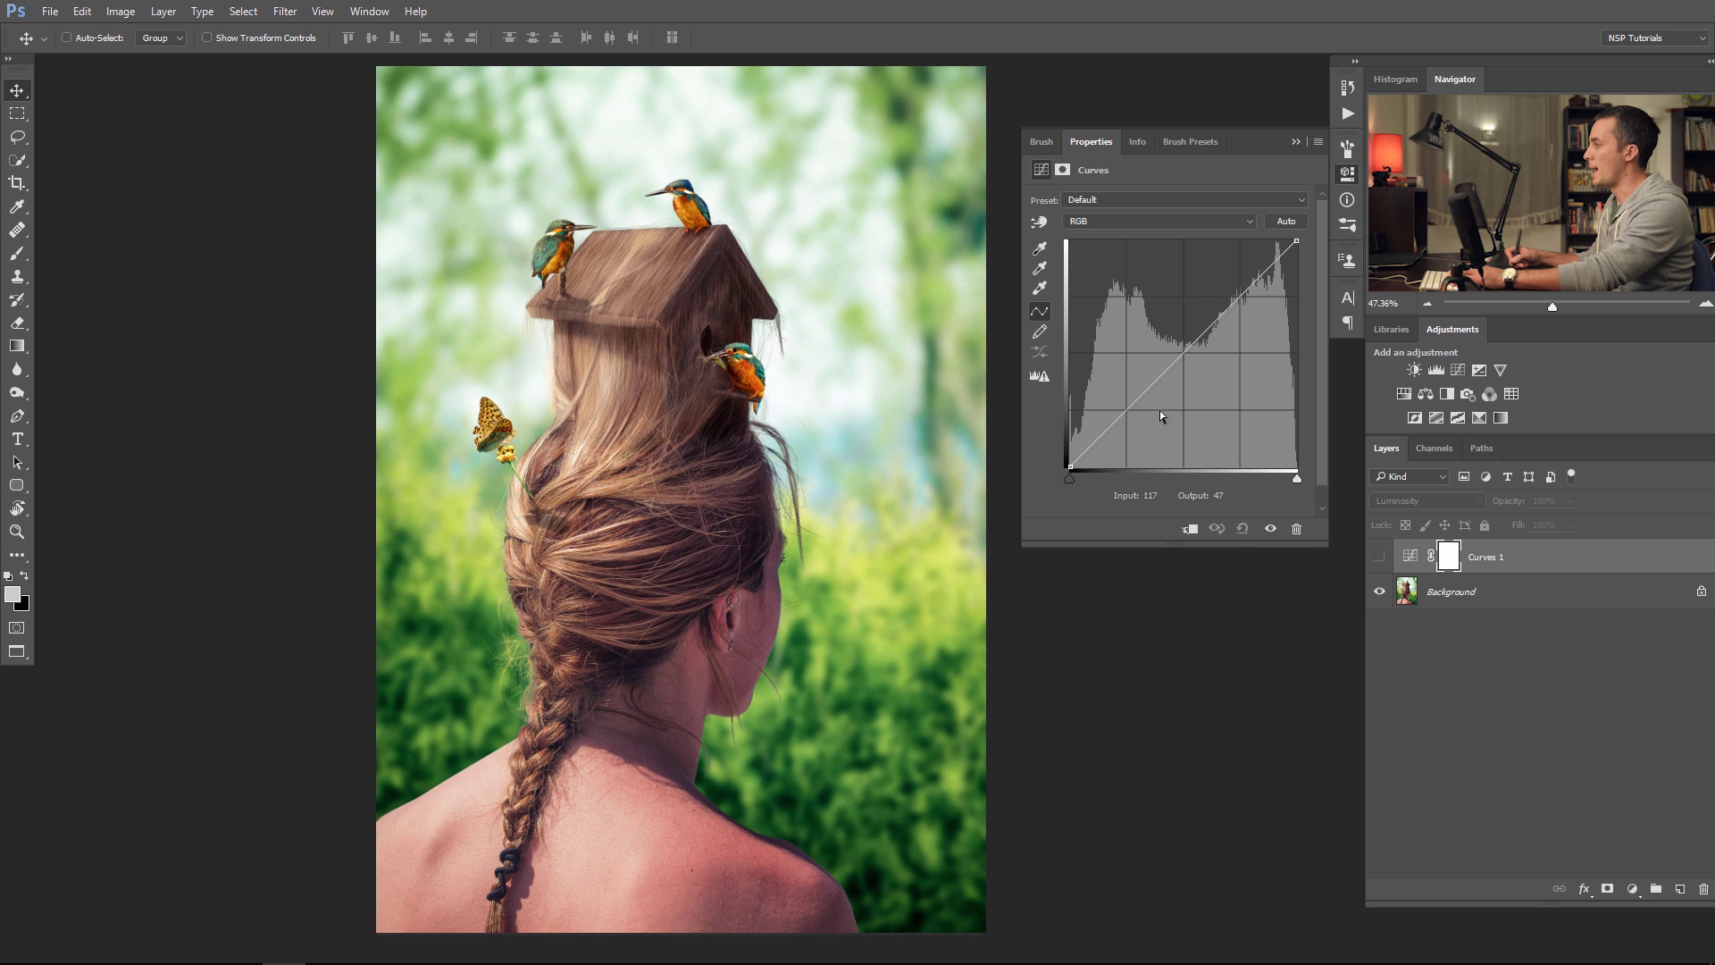
drag(1125, 414, 1130, 429)
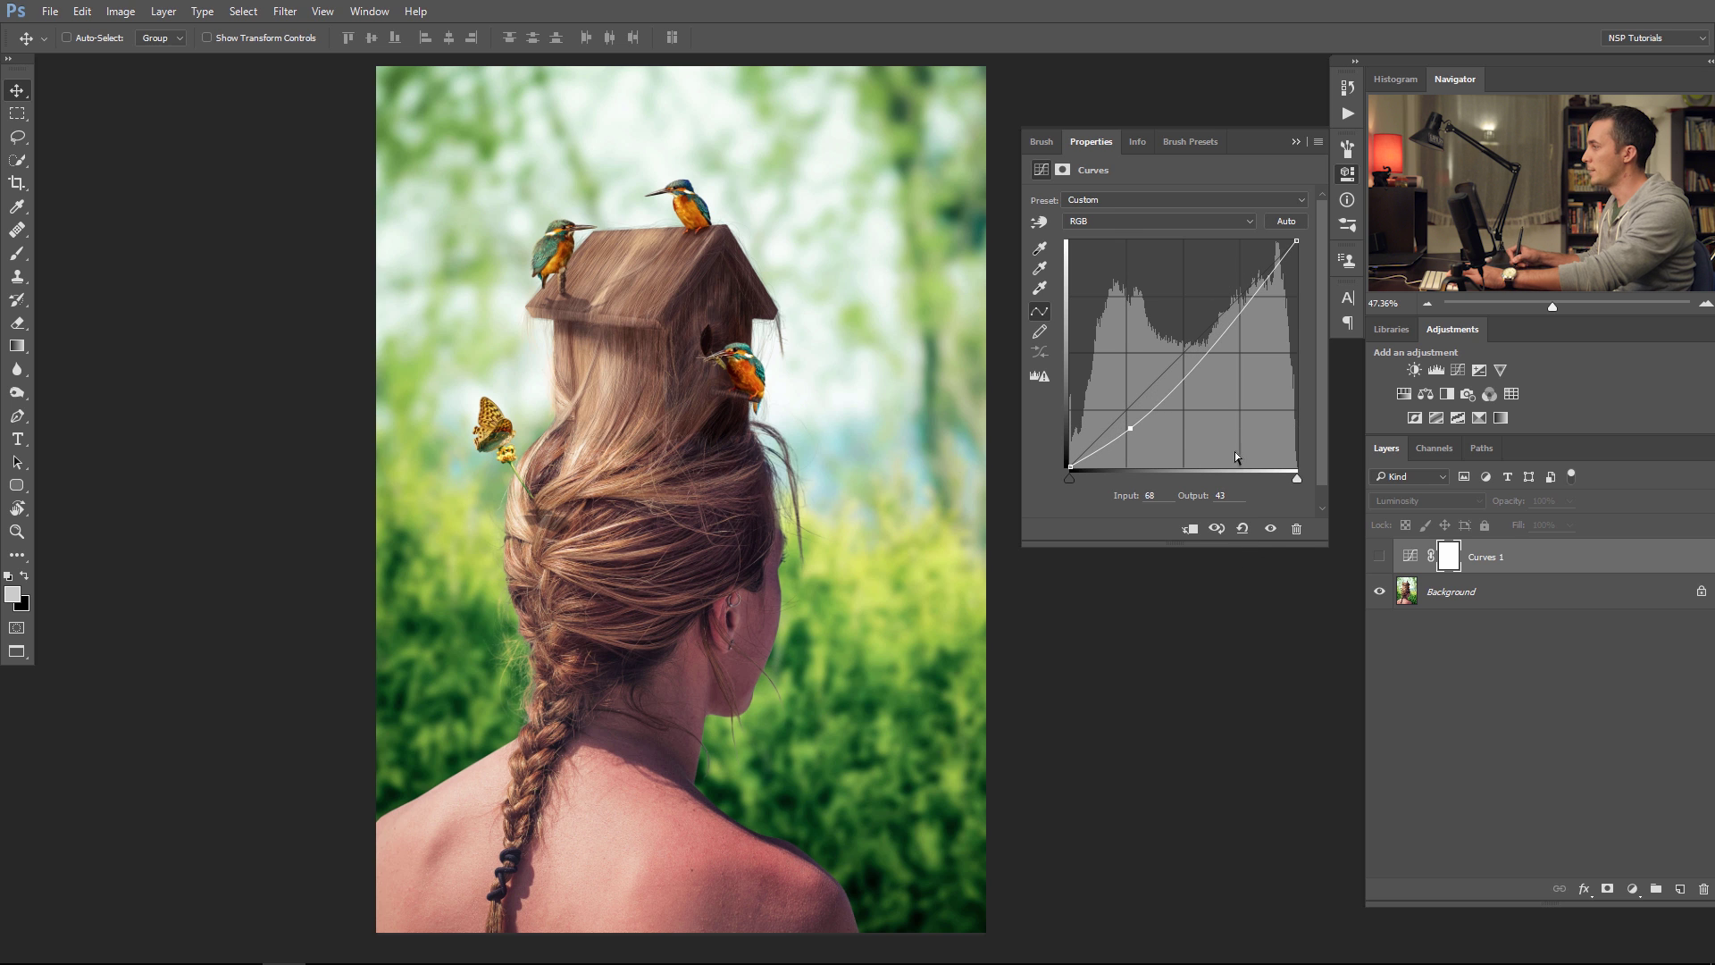
click(1270, 528)
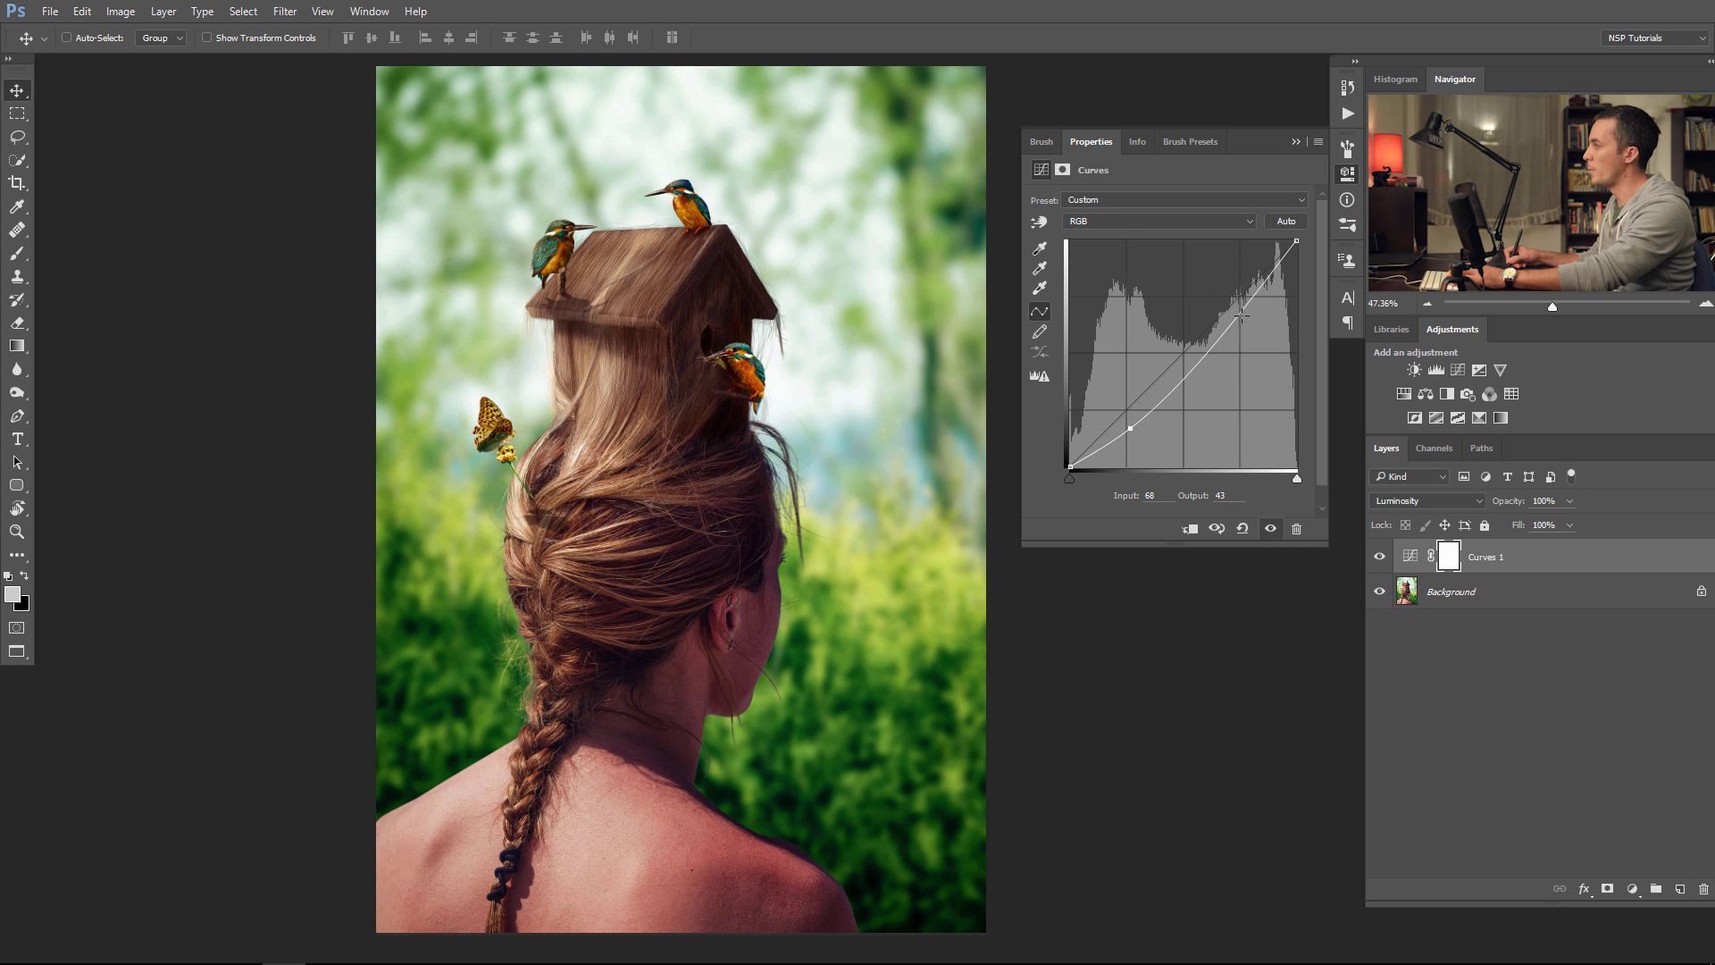
drag(1224, 320, 1221, 286)
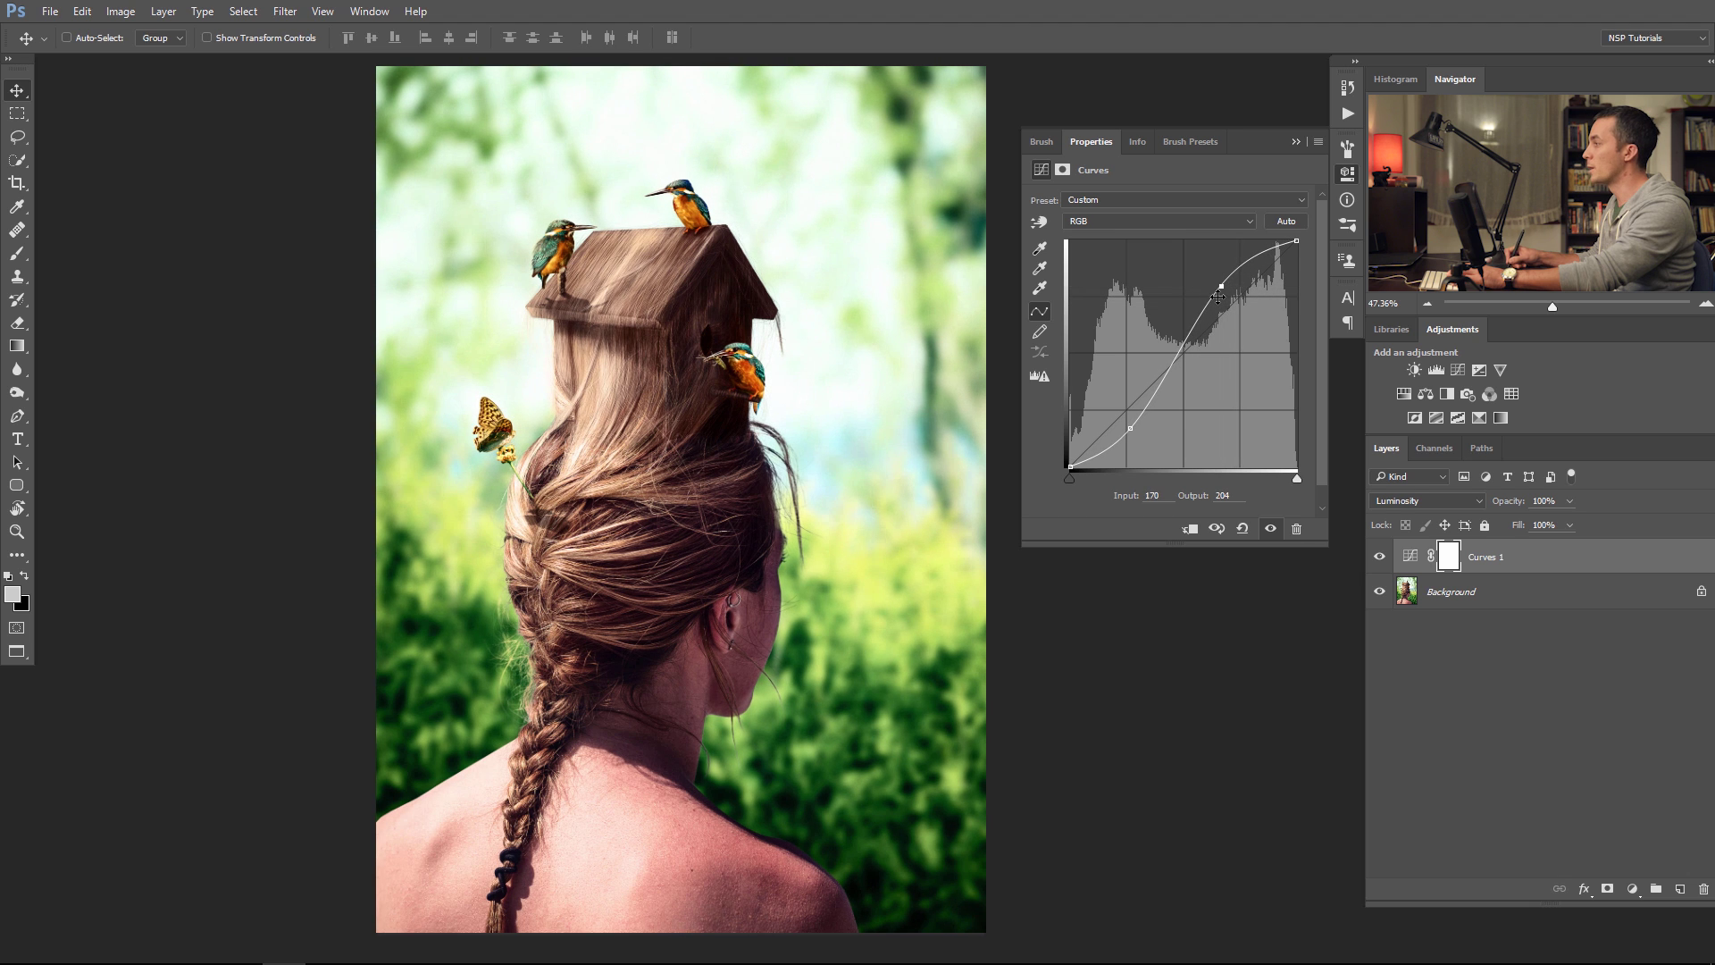
drag(1134, 427, 1134, 433)
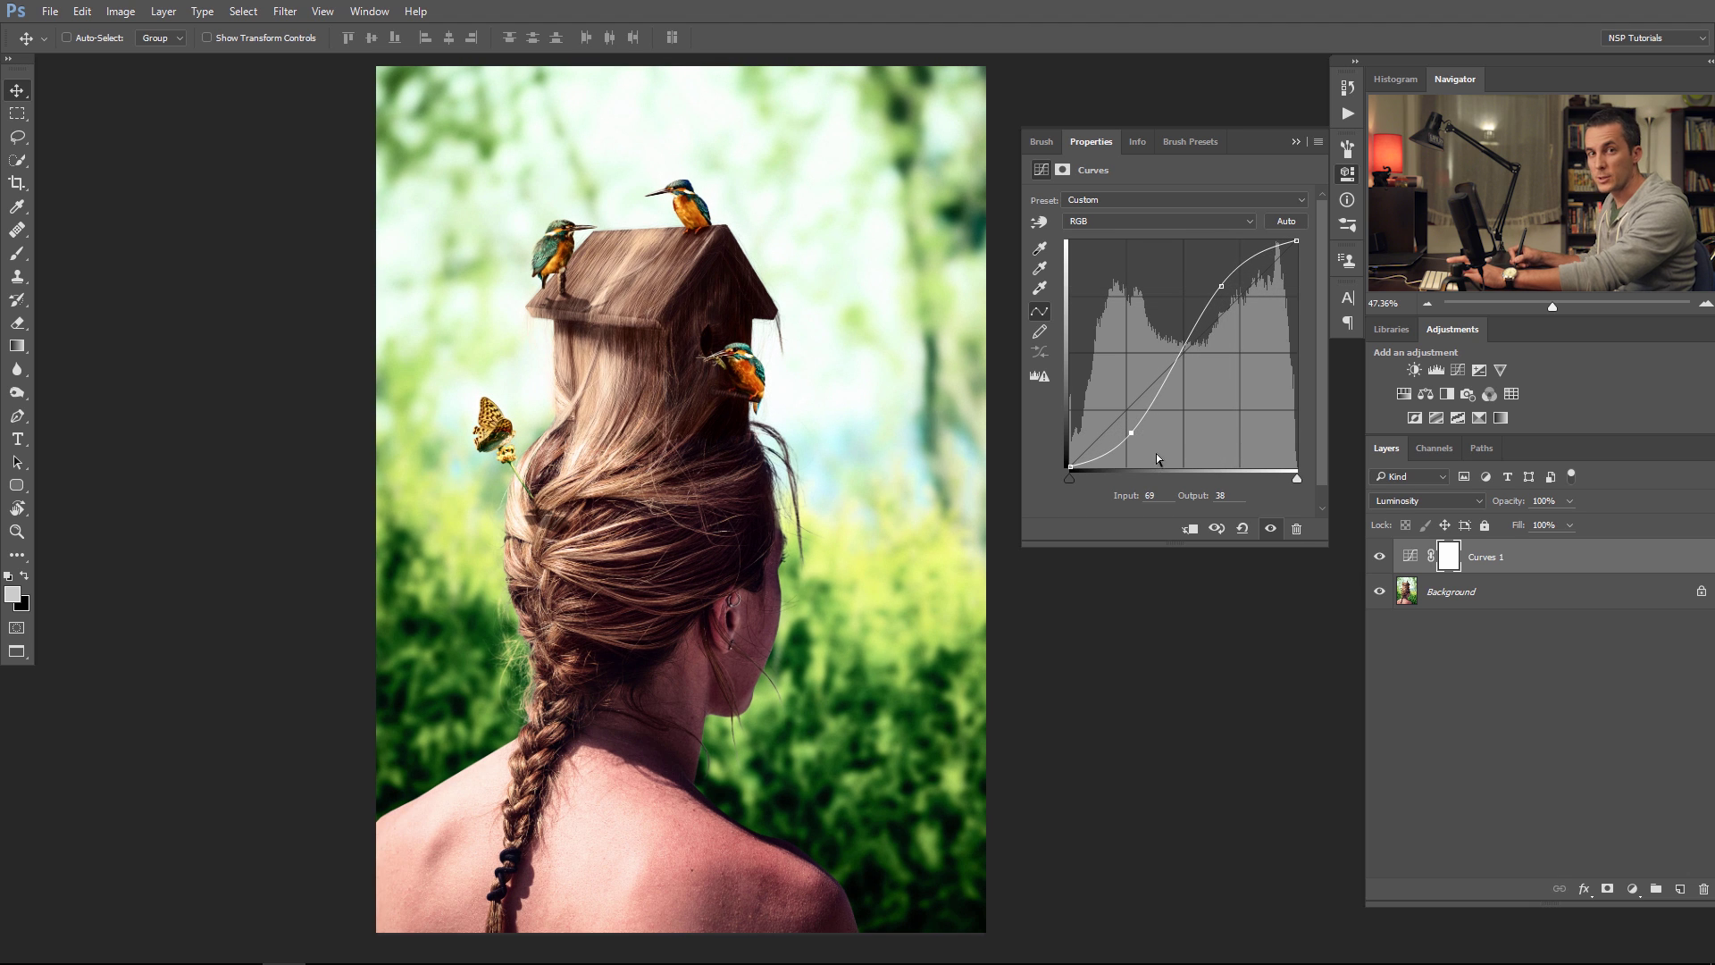
- Set the Curves layer's blend mode to Color and move the curve points to input 66, output 38 and input 166, output 208
click(1438, 502)
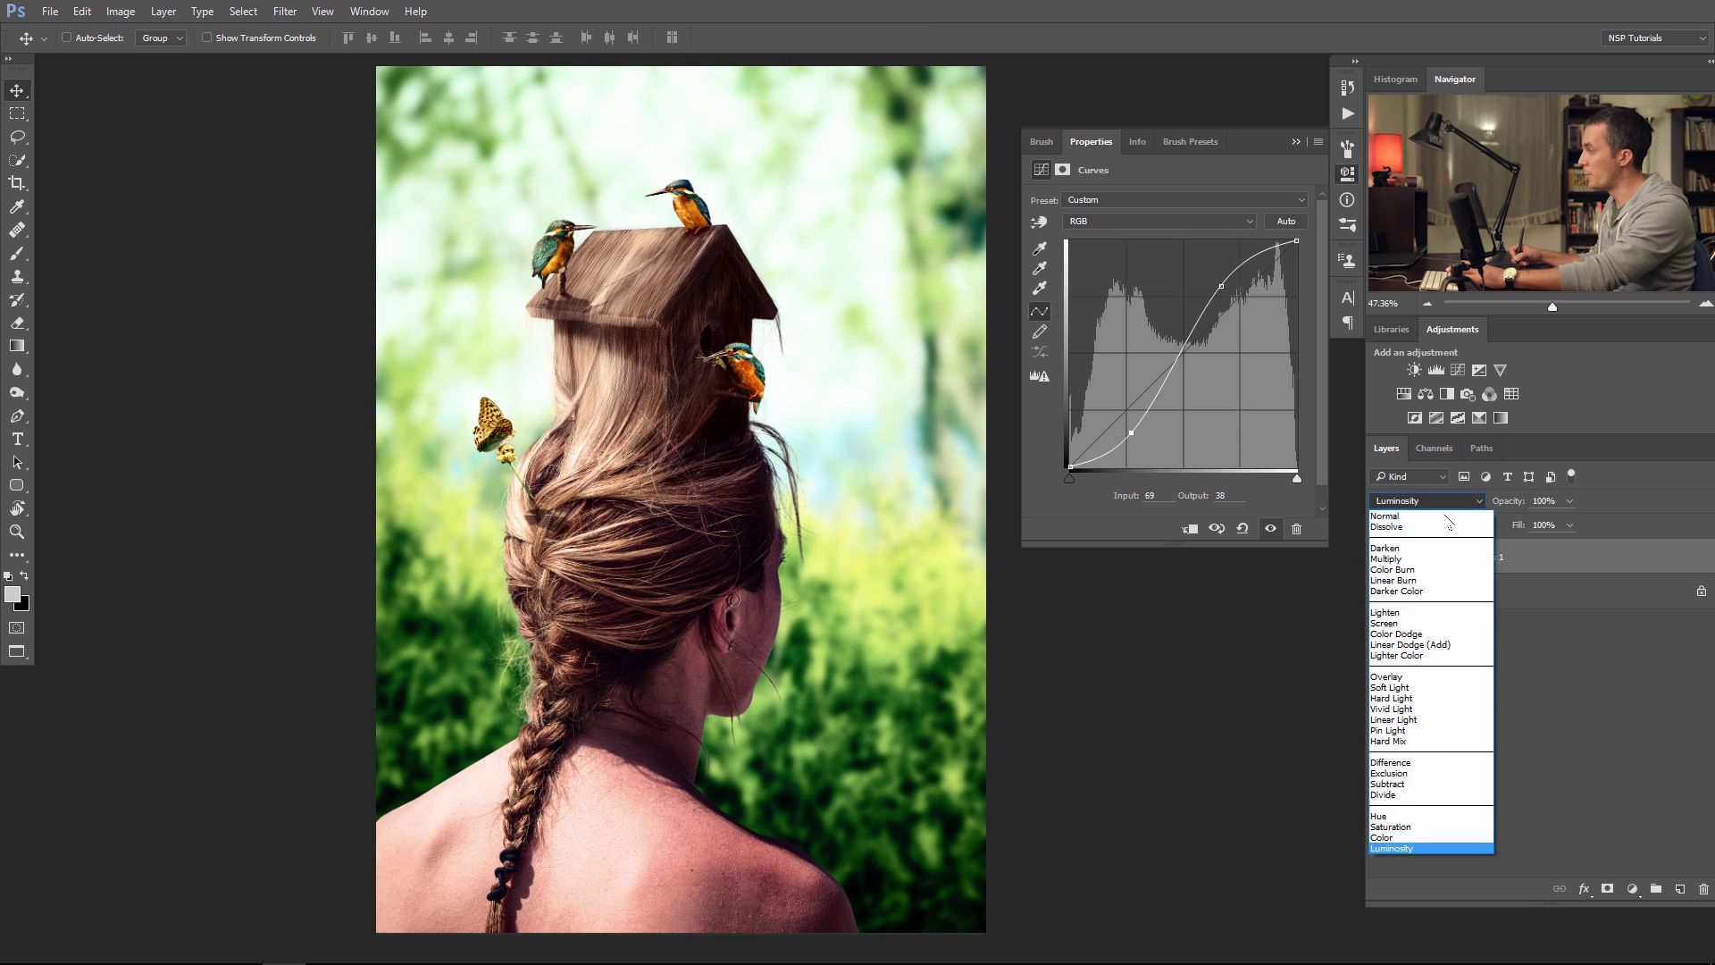
click(1432, 839)
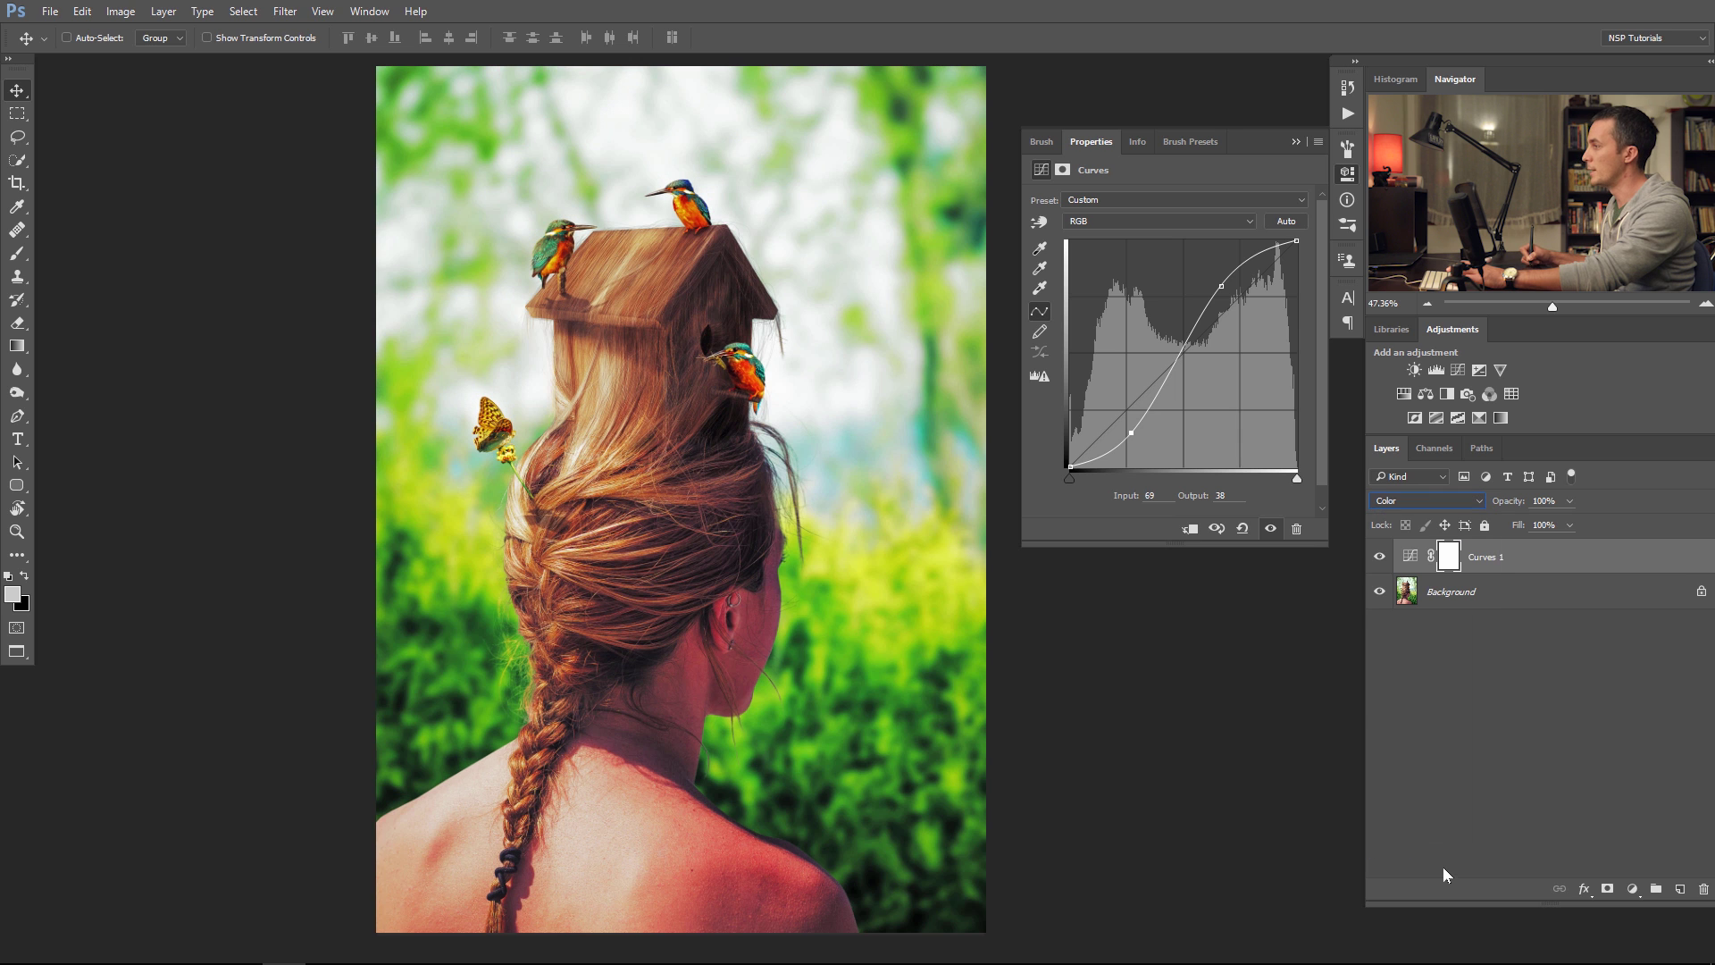
drag(1131, 432, 1128, 432)
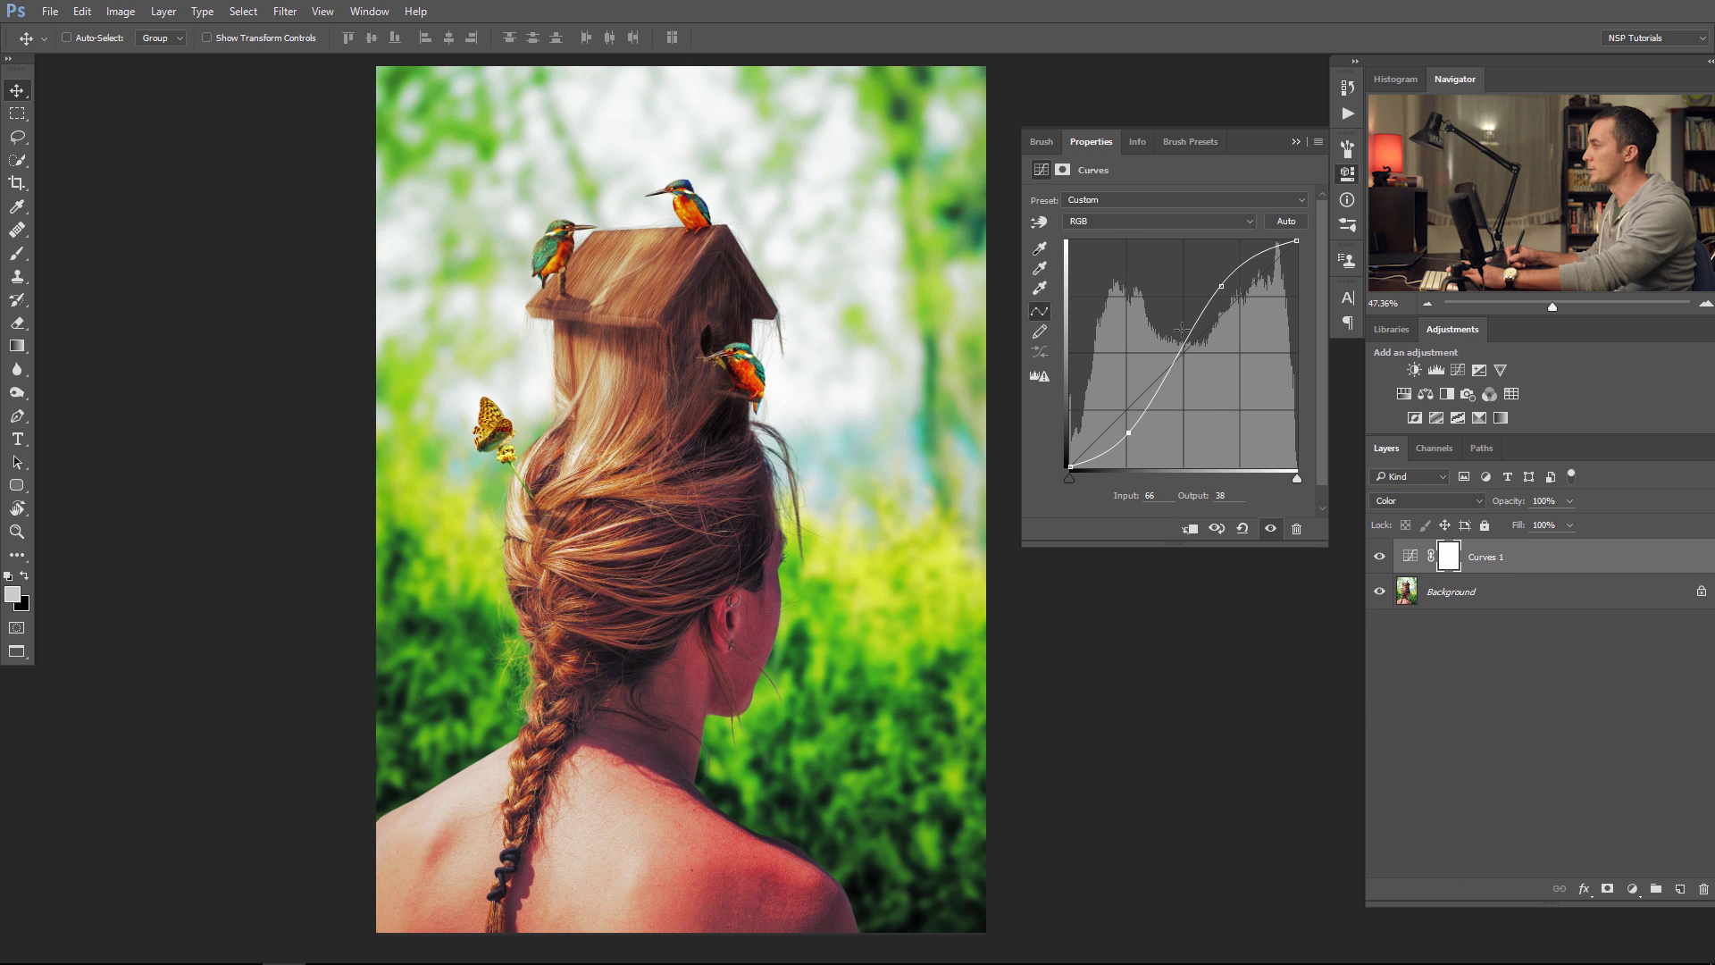
drag(1221, 285, 1217, 283)
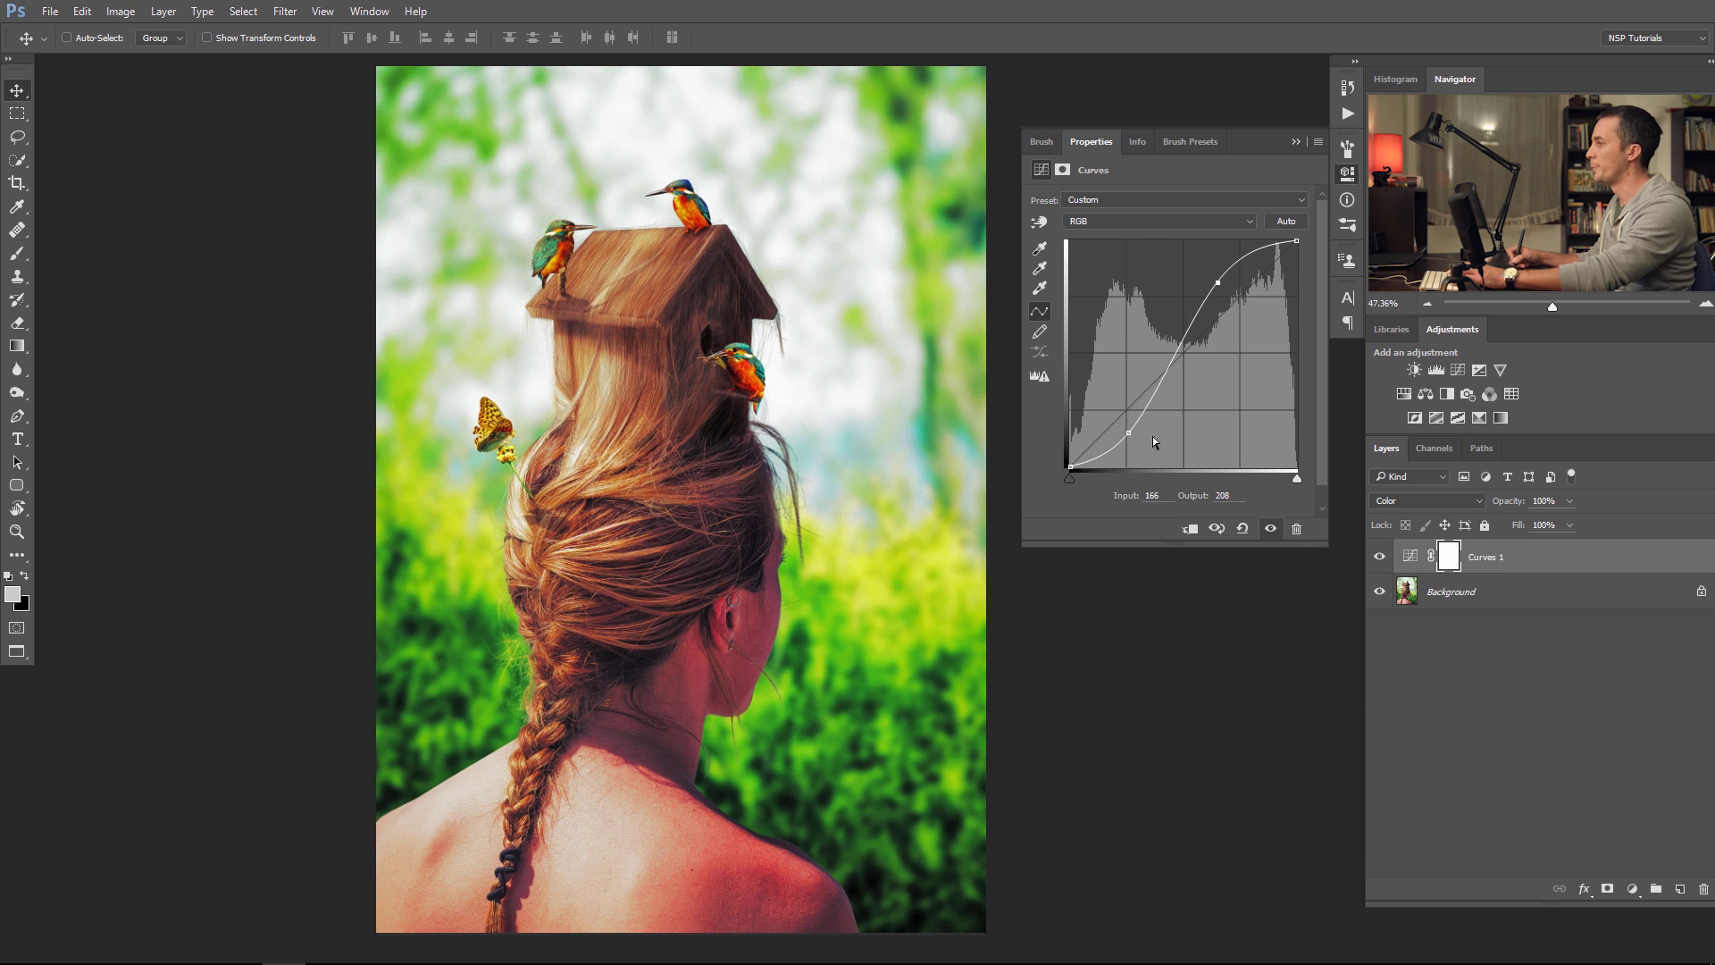
click(1216, 529)
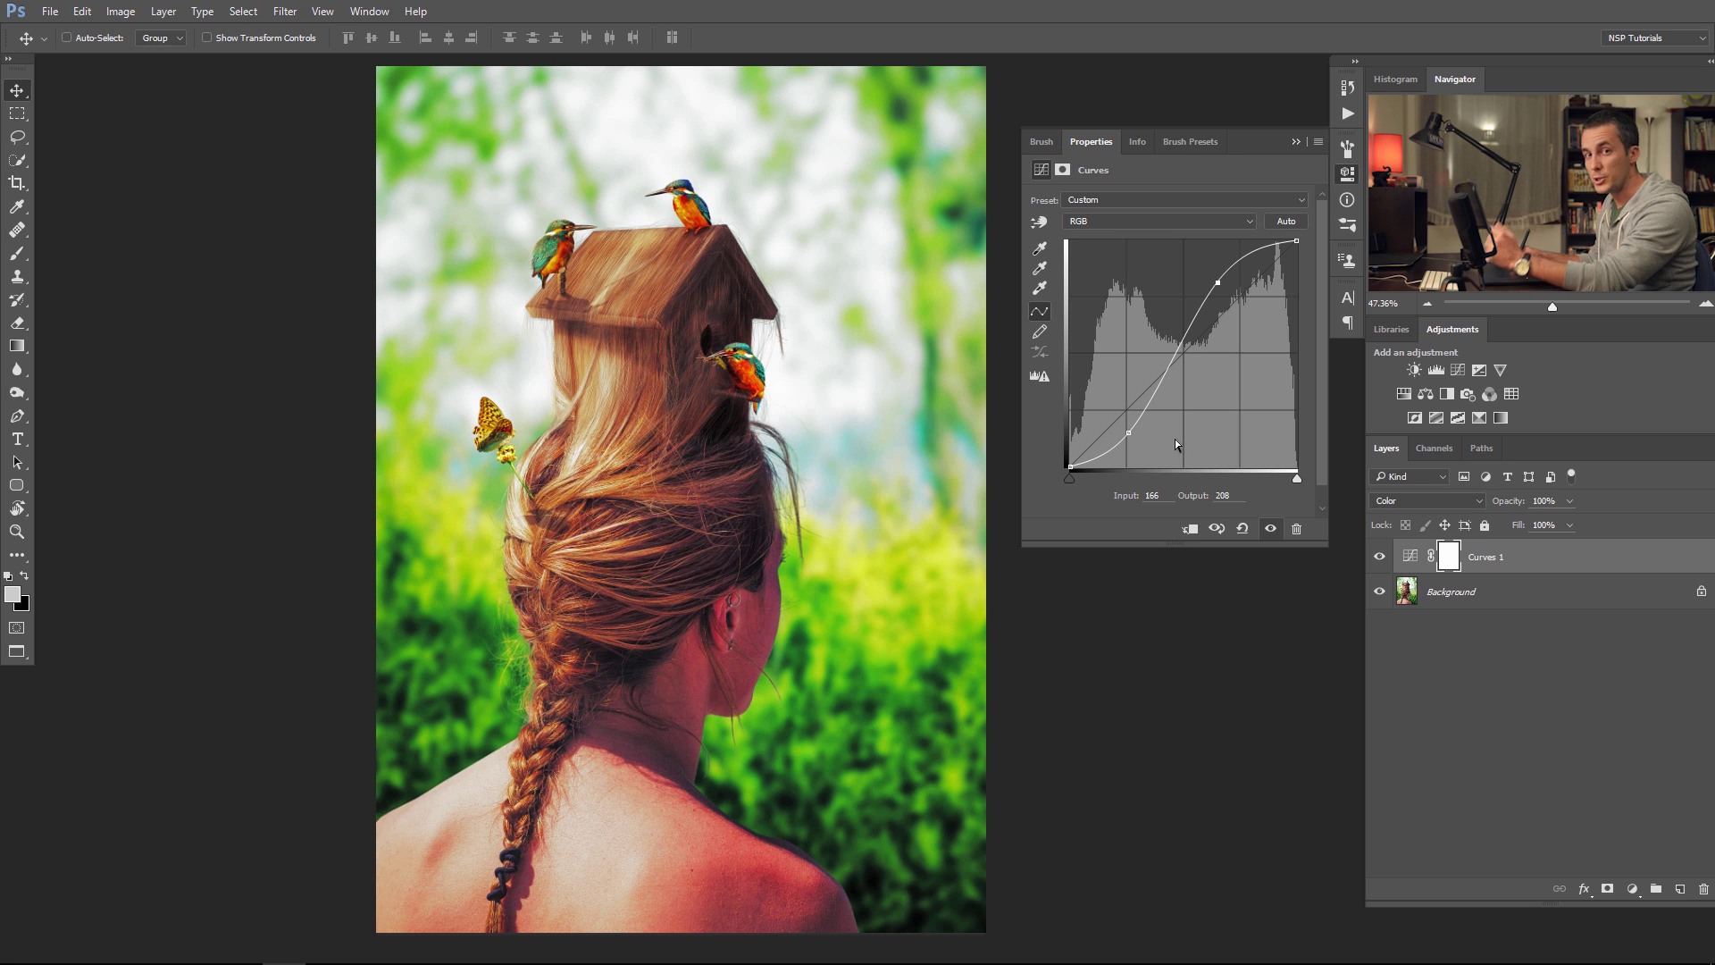
- Keep the Curves layer in Color mode, reset the curve, and lower its white point to output 0
click(1440, 501)
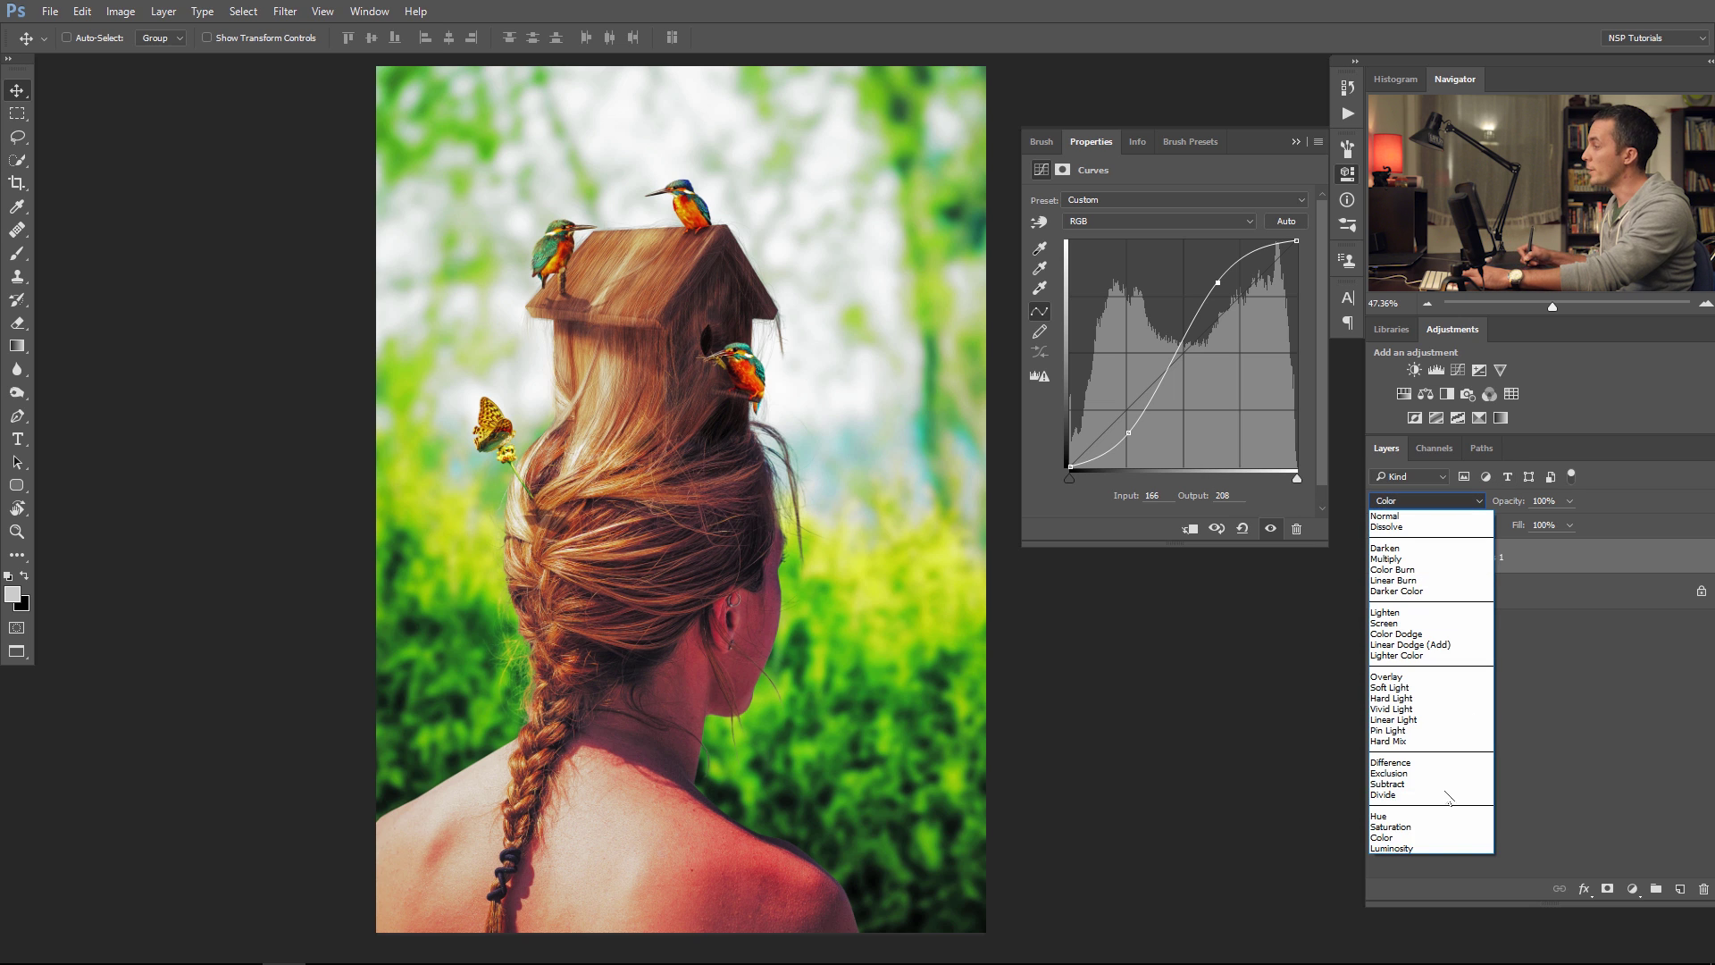
click(1434, 837)
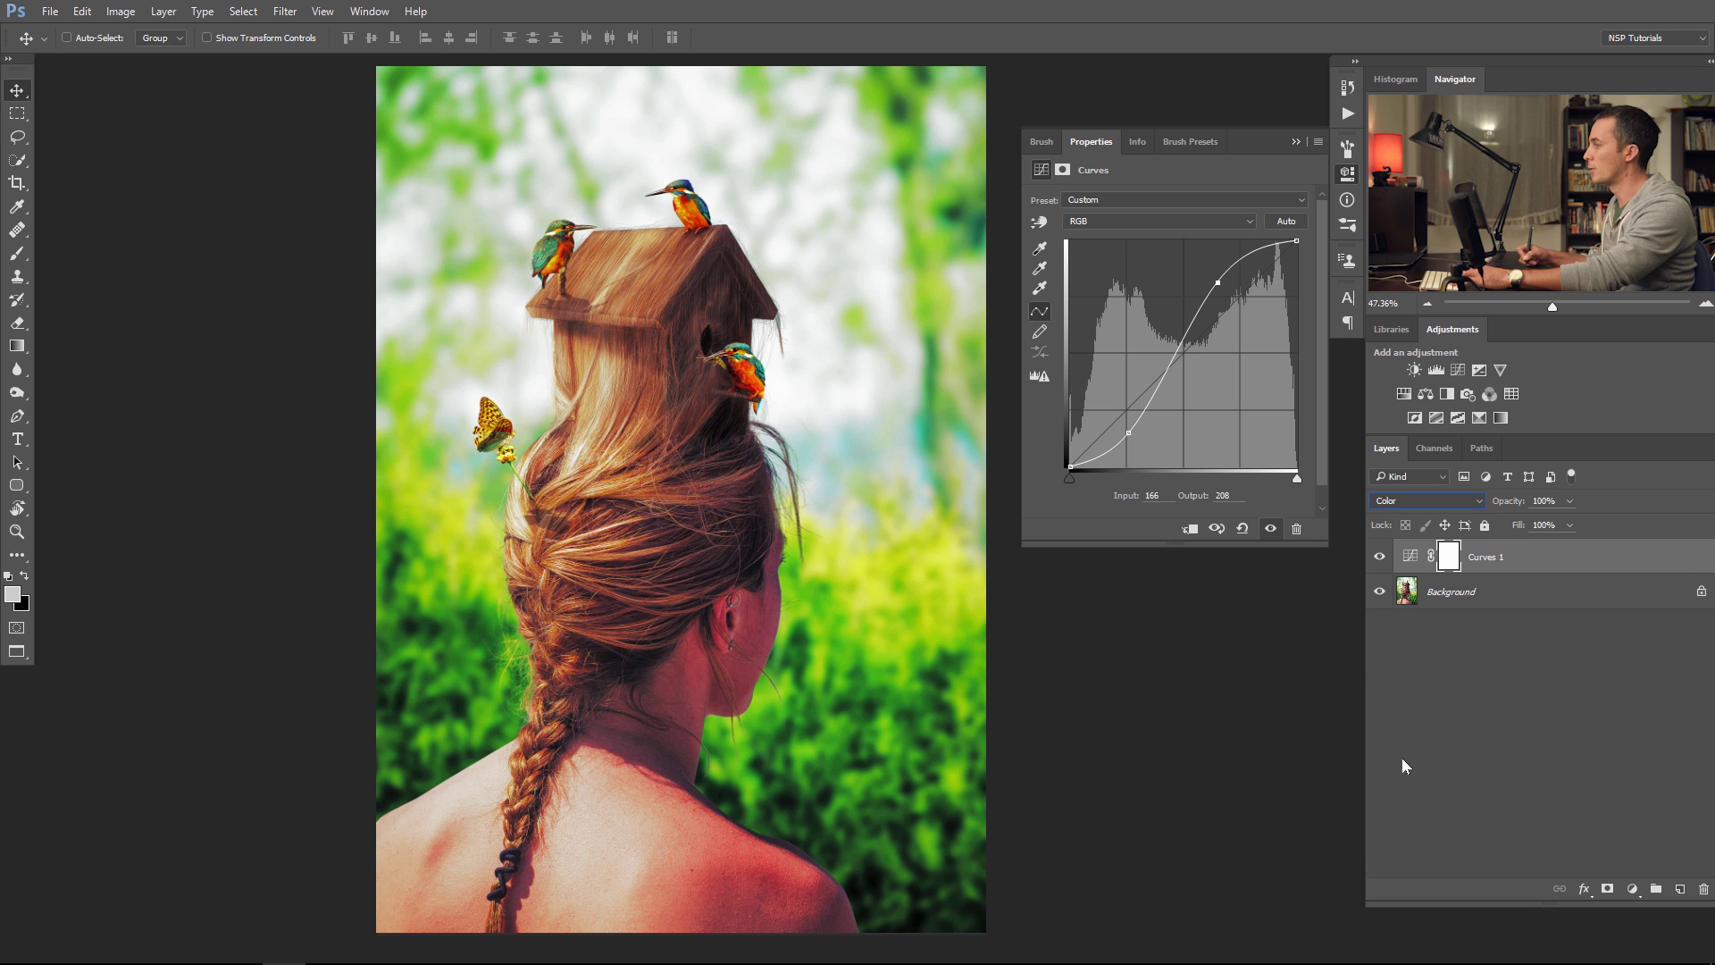
click(1242, 528)
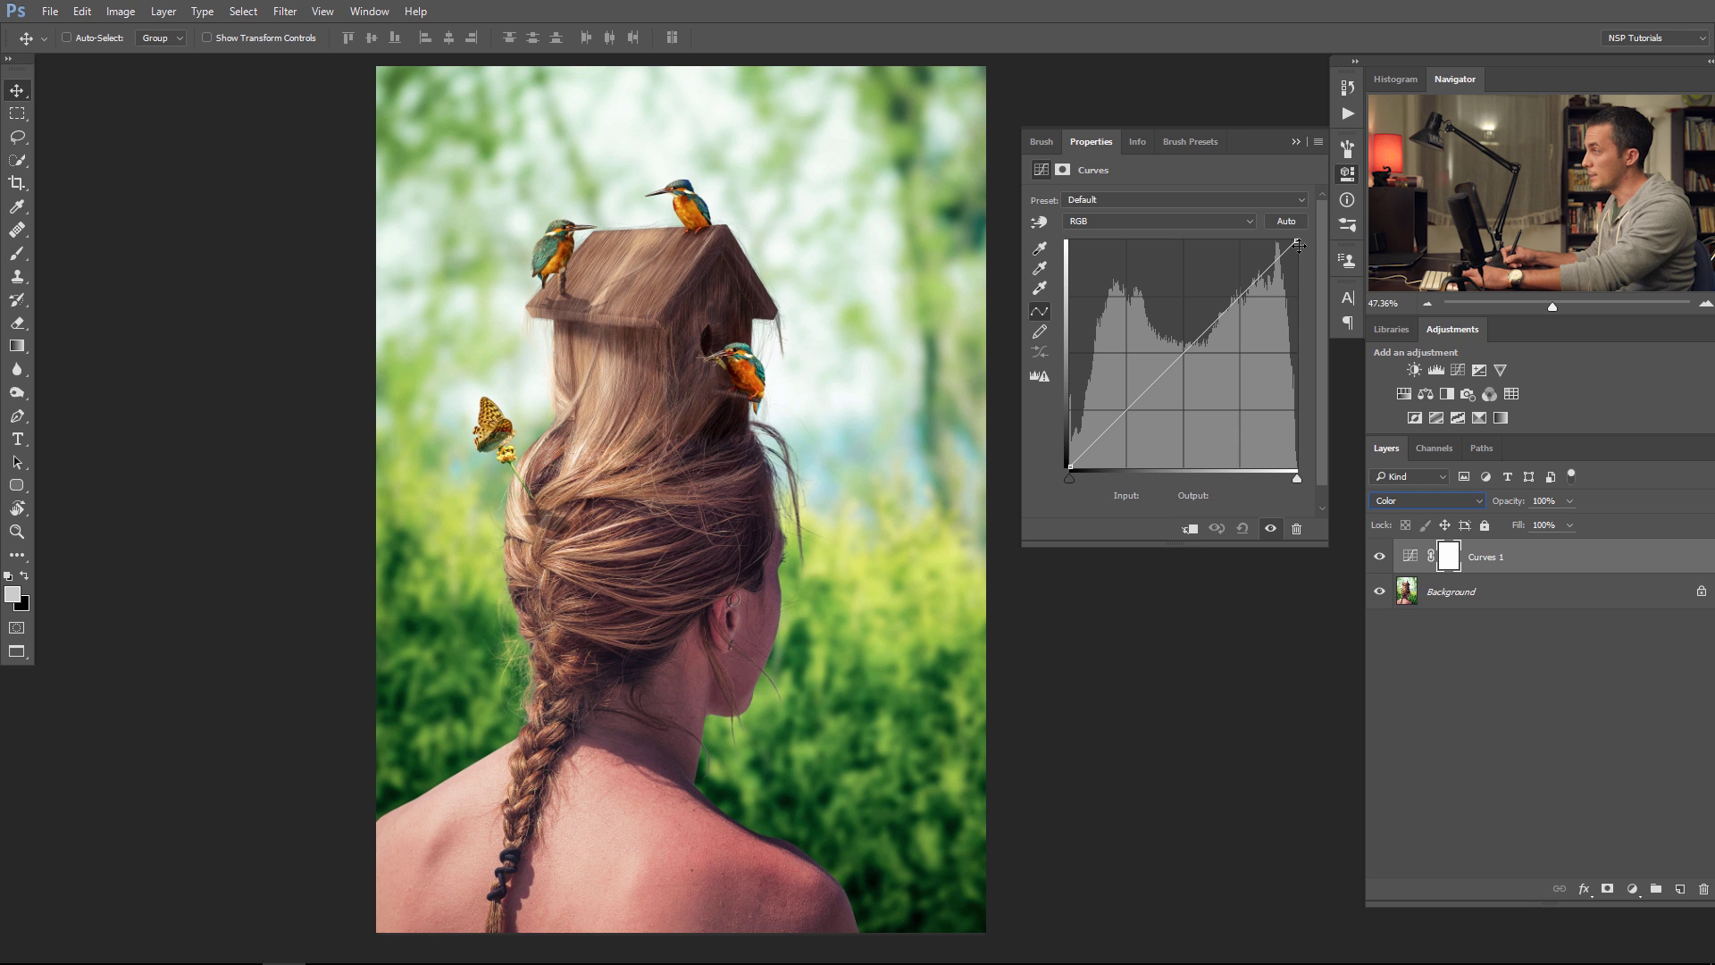
drag(1299, 245, 1306, 472)
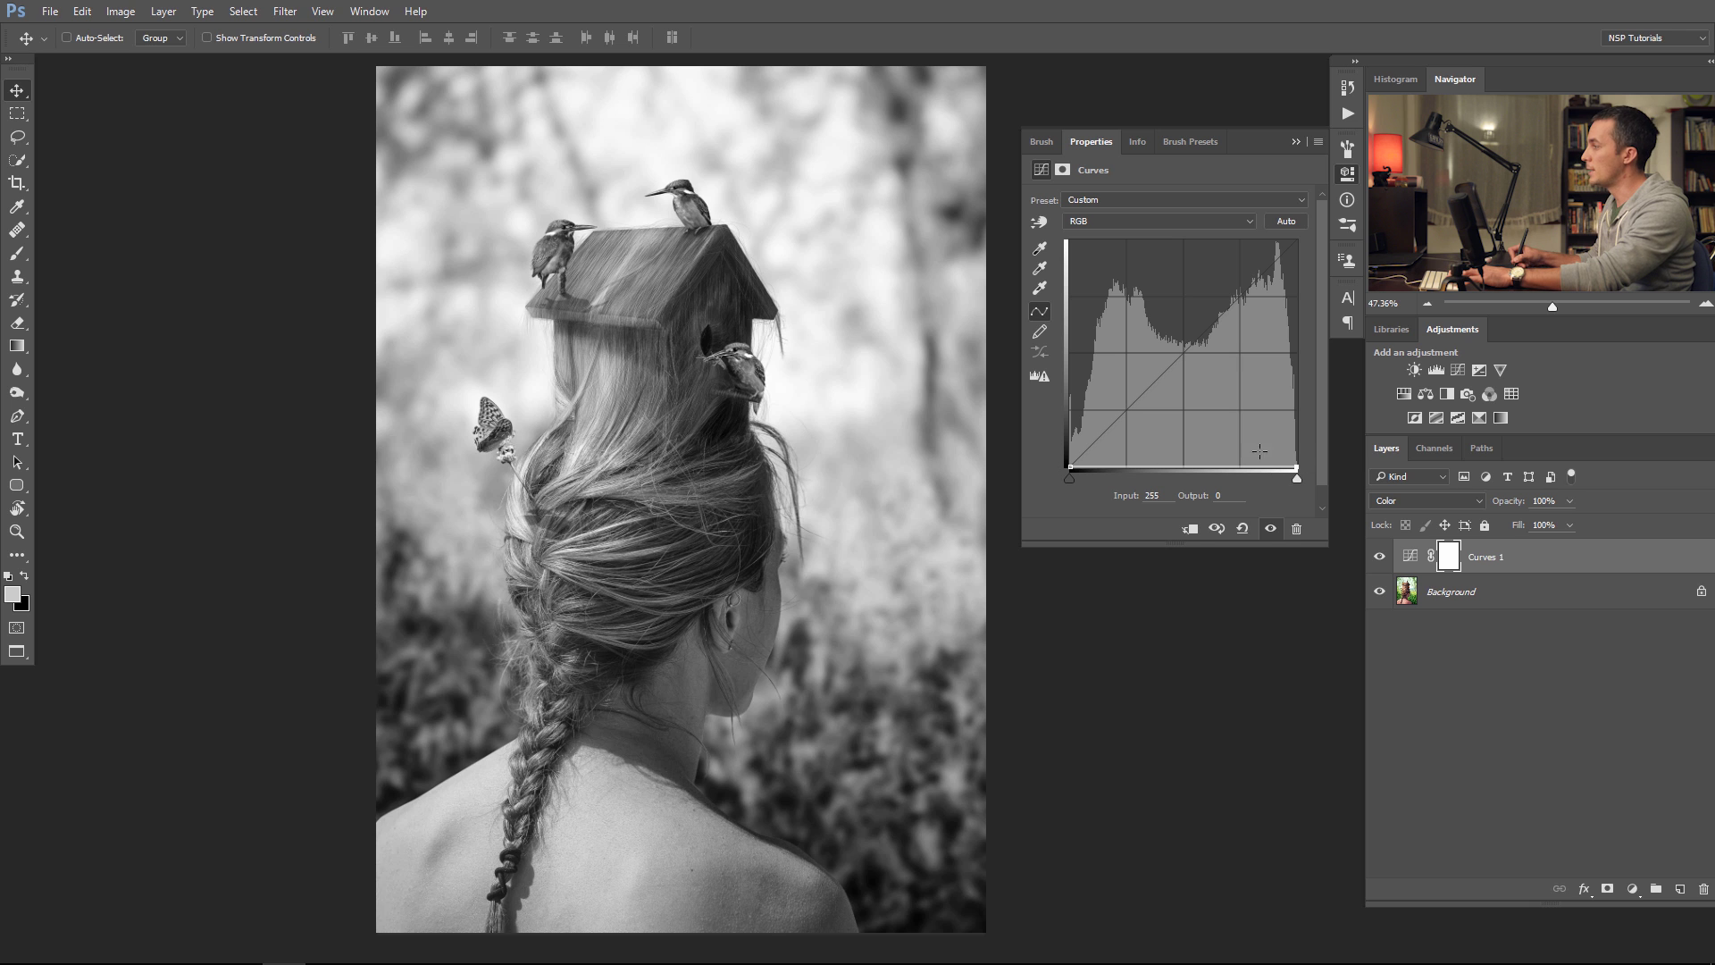
- Raise both curve endpoints into a flat line at about output 187 and try bending it with added points
drag(1298, 465, 1296, 355)
drag(1069, 464, 1070, 355)
drag(1296, 355, 1296, 301)
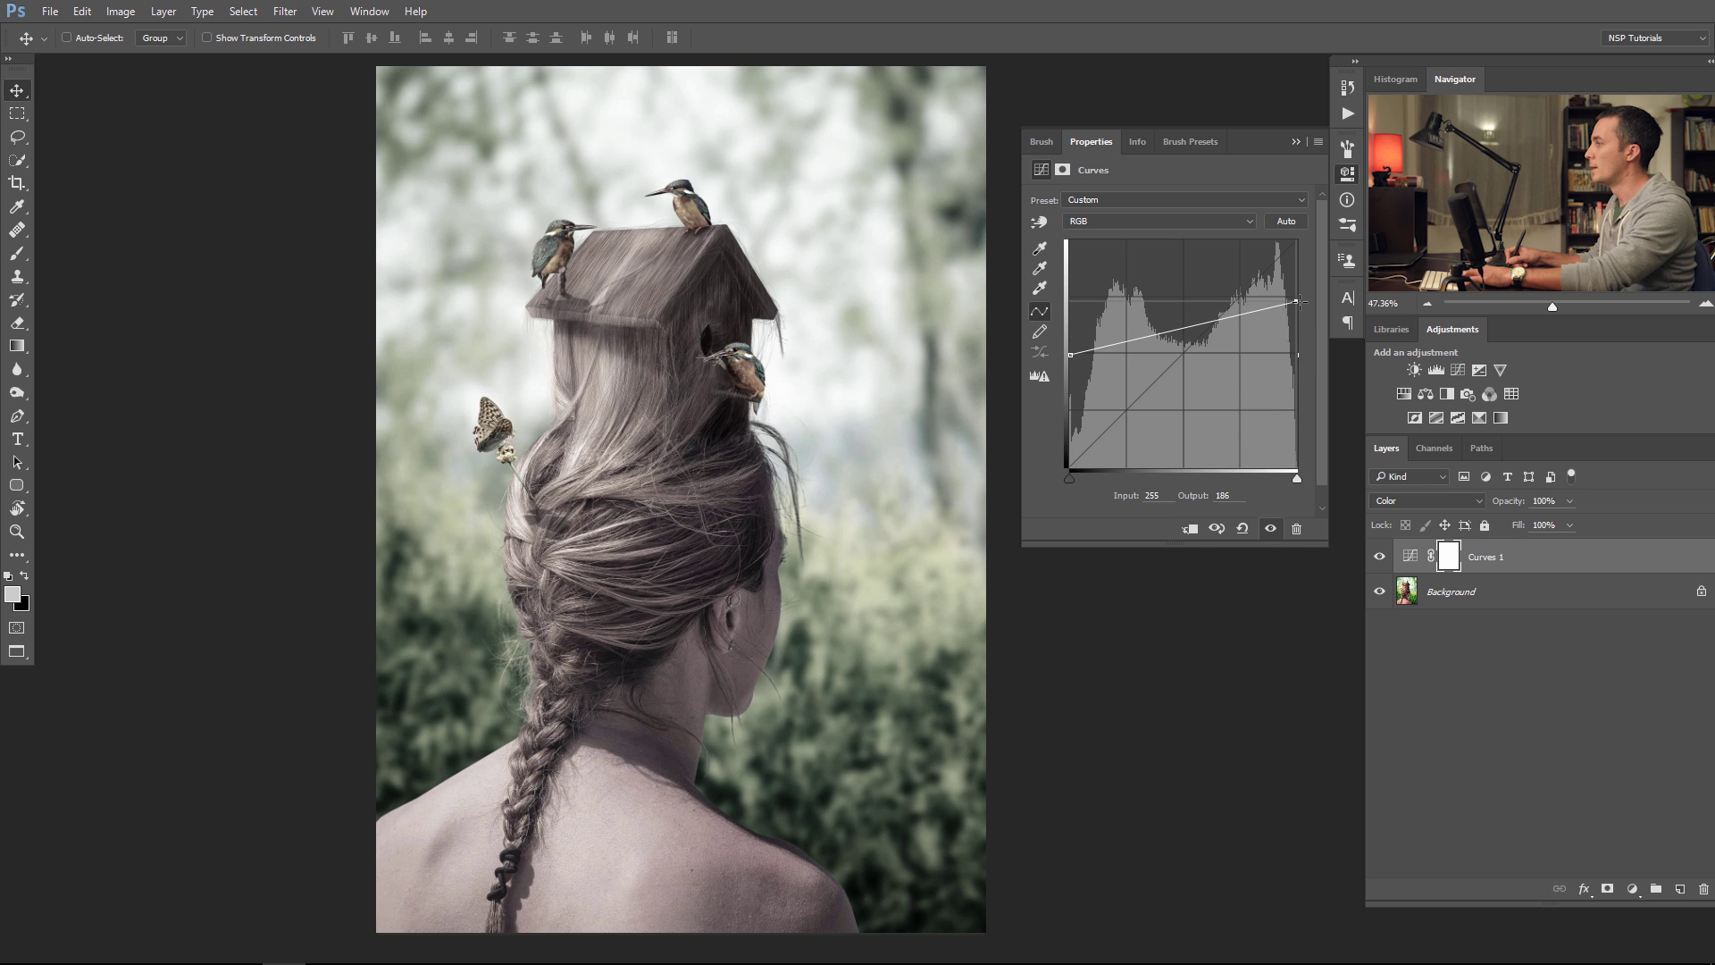
drag(1070, 354, 1068, 301)
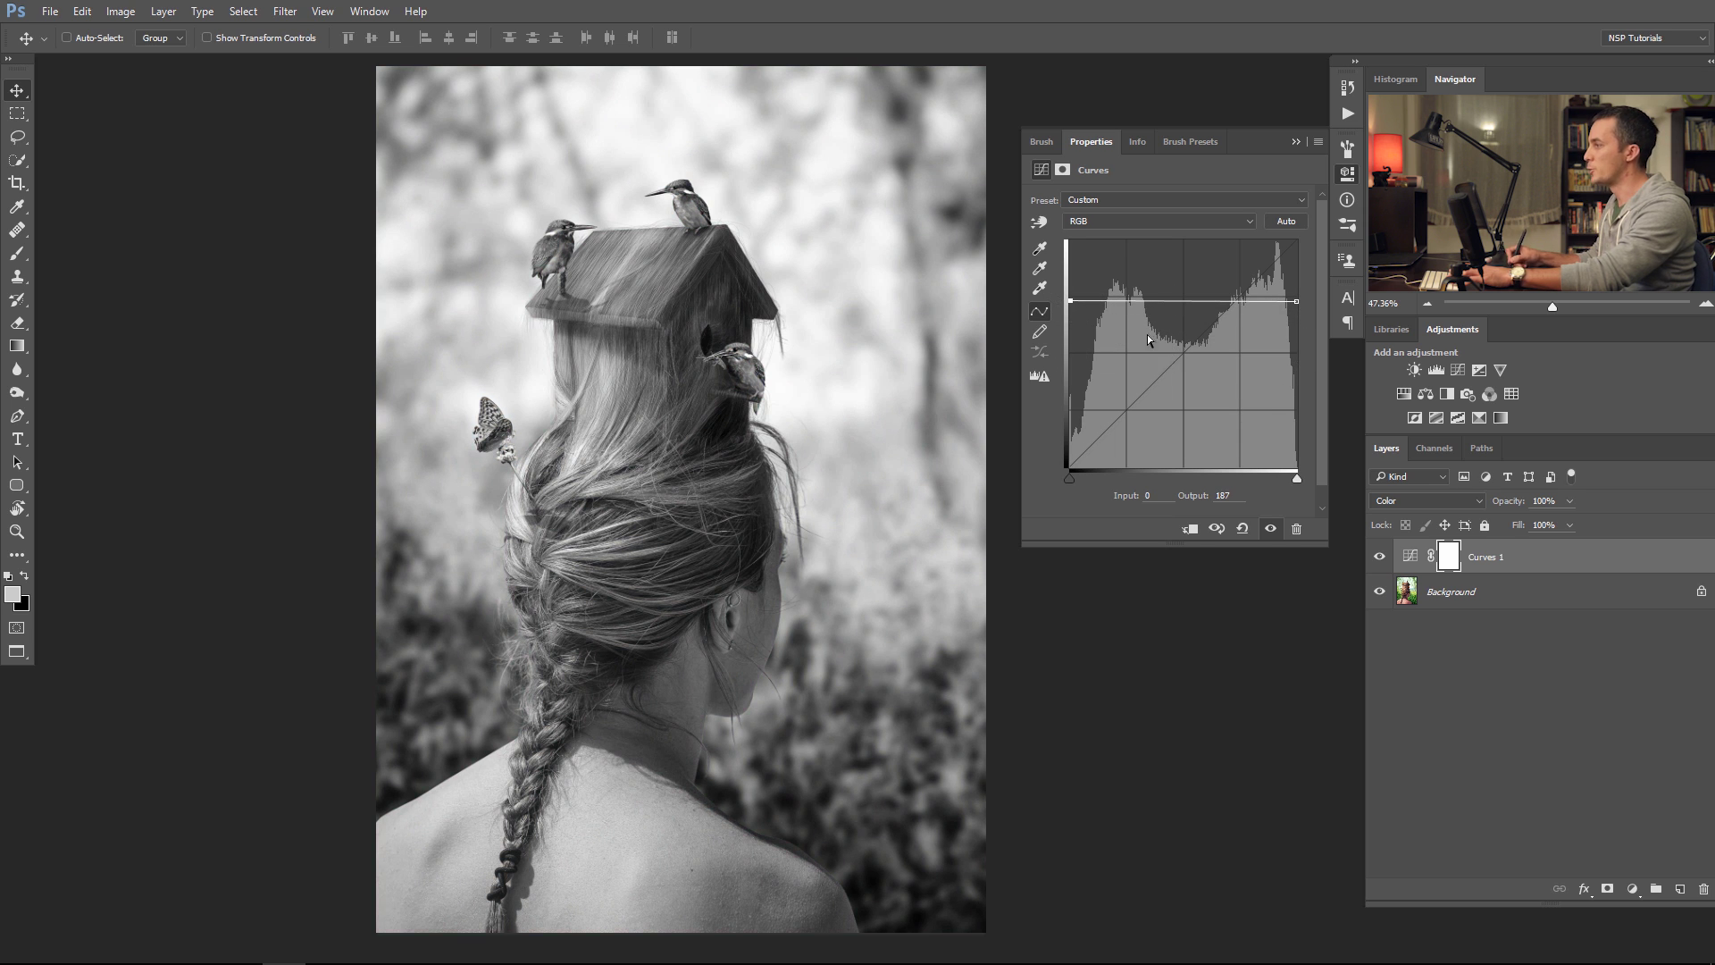
drag(1183, 301, 1140, 304)
drag(1250, 327, 1250, 317)
- Reset the curve, lower its white point to output 0, and reduce the Curves layer's opacity to 35%
click(1242, 527)
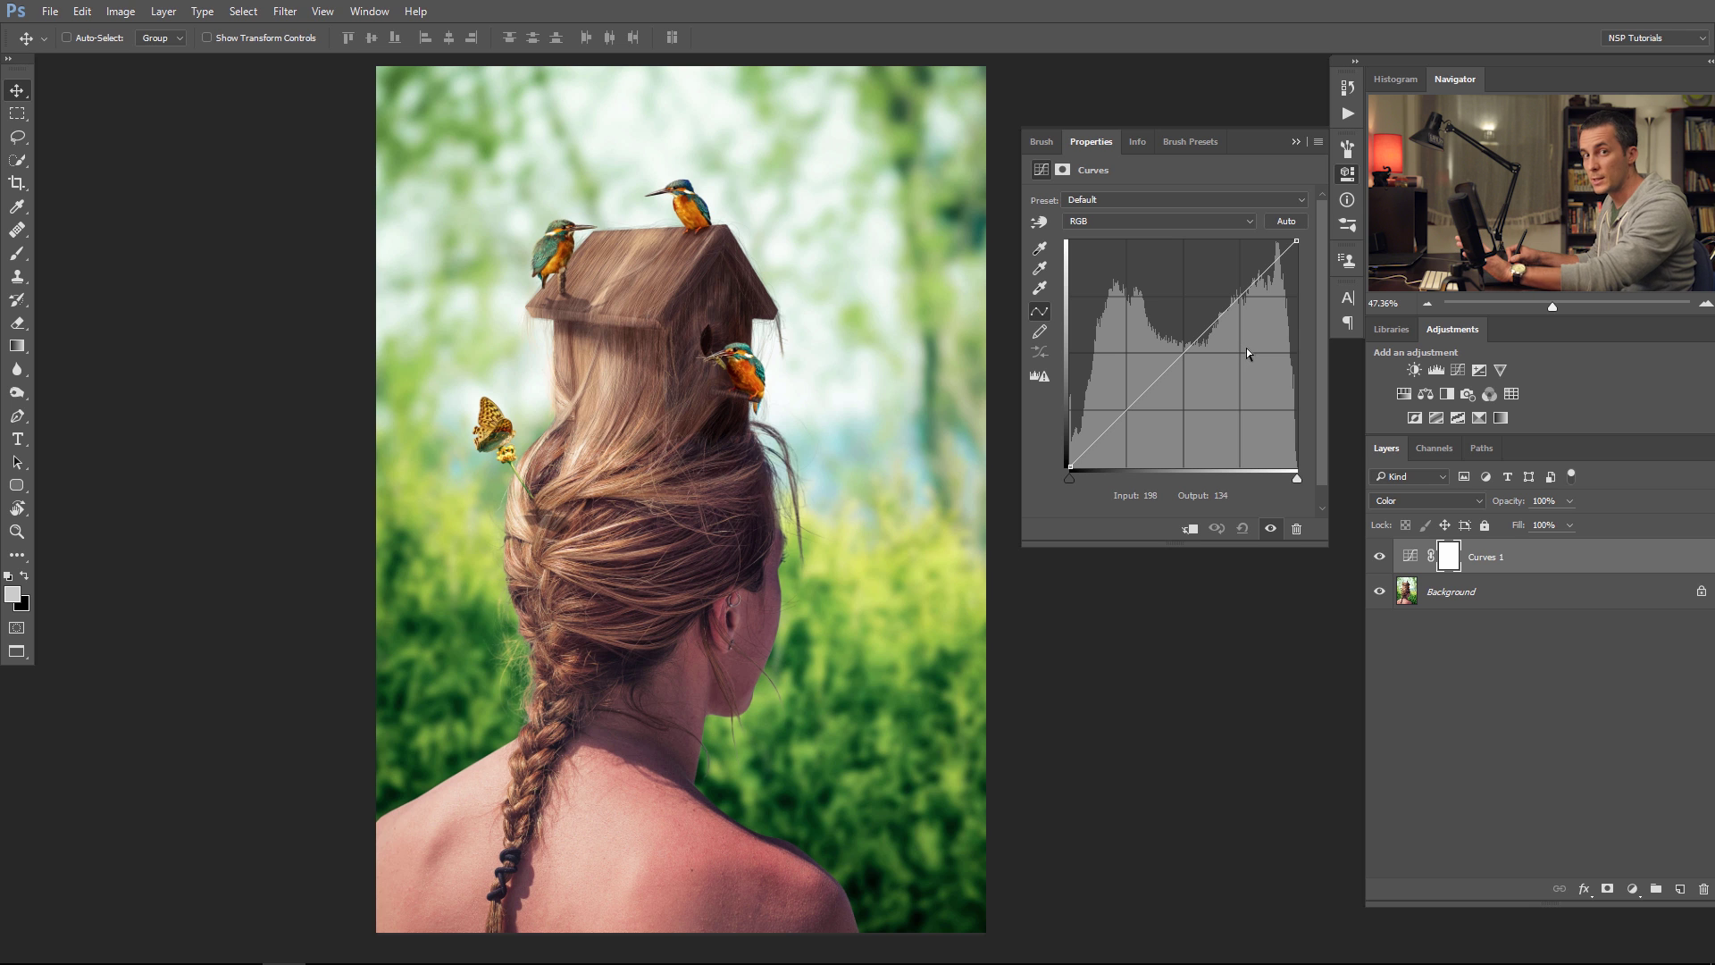
drag(1296, 241, 1298, 479)
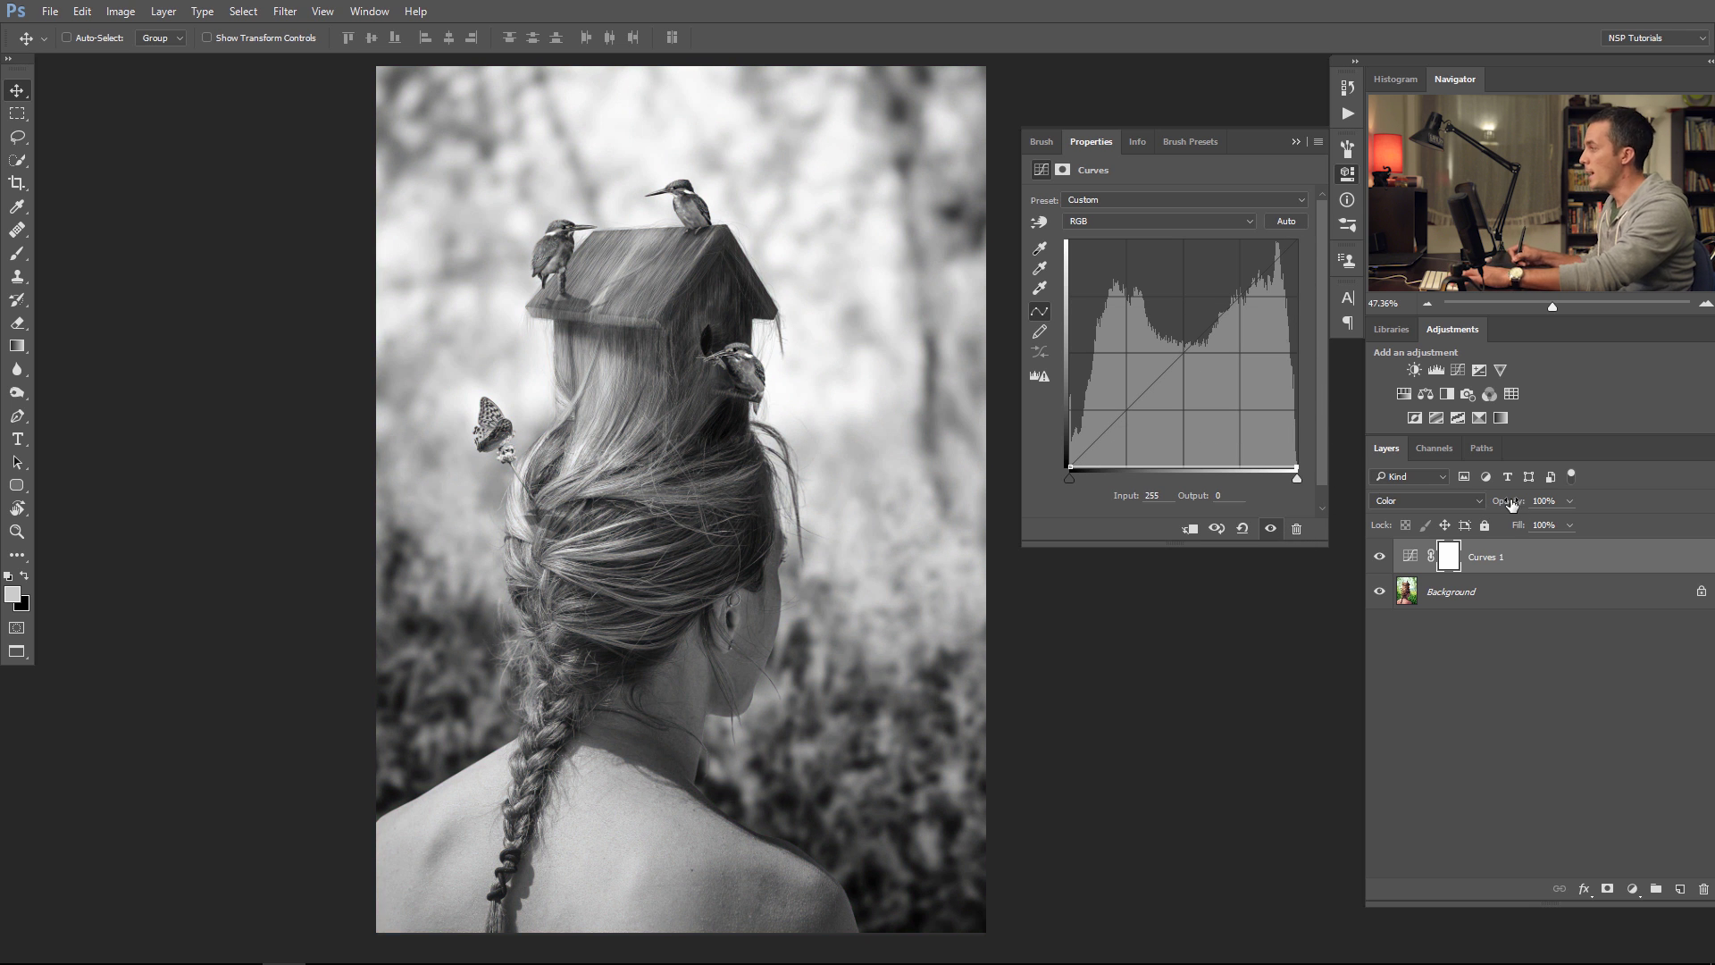
drag(1514, 503, 1445, 506)
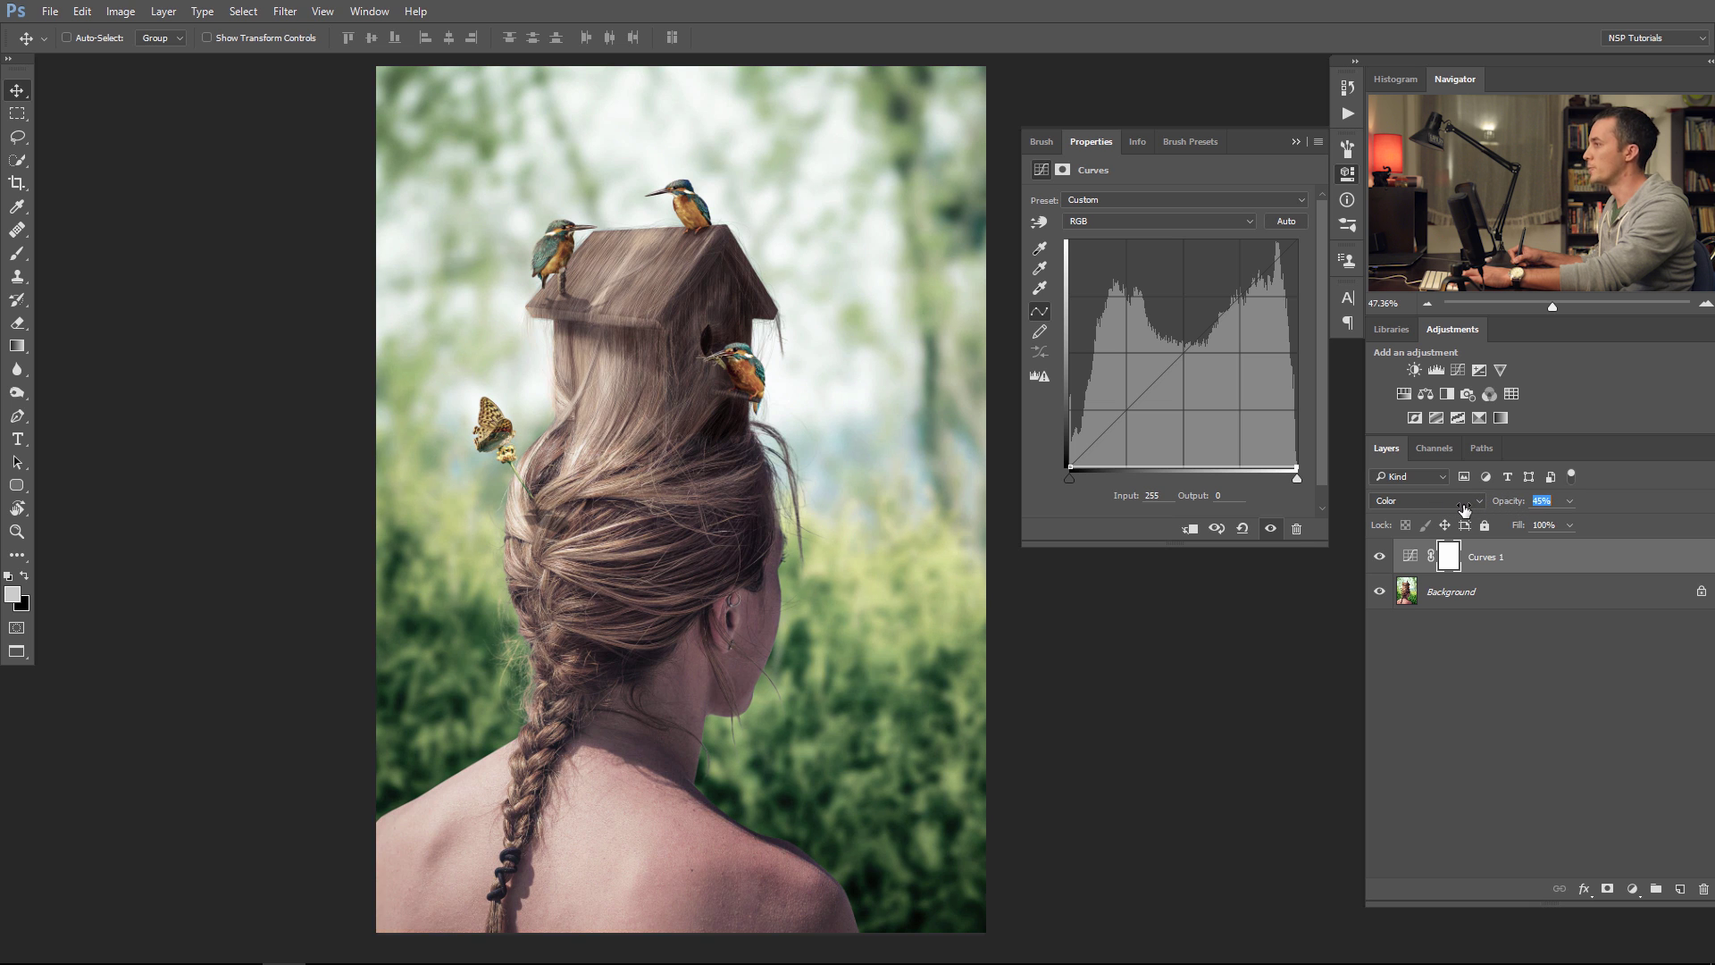
key(Return)
drag(1502, 506, 1501, 507)
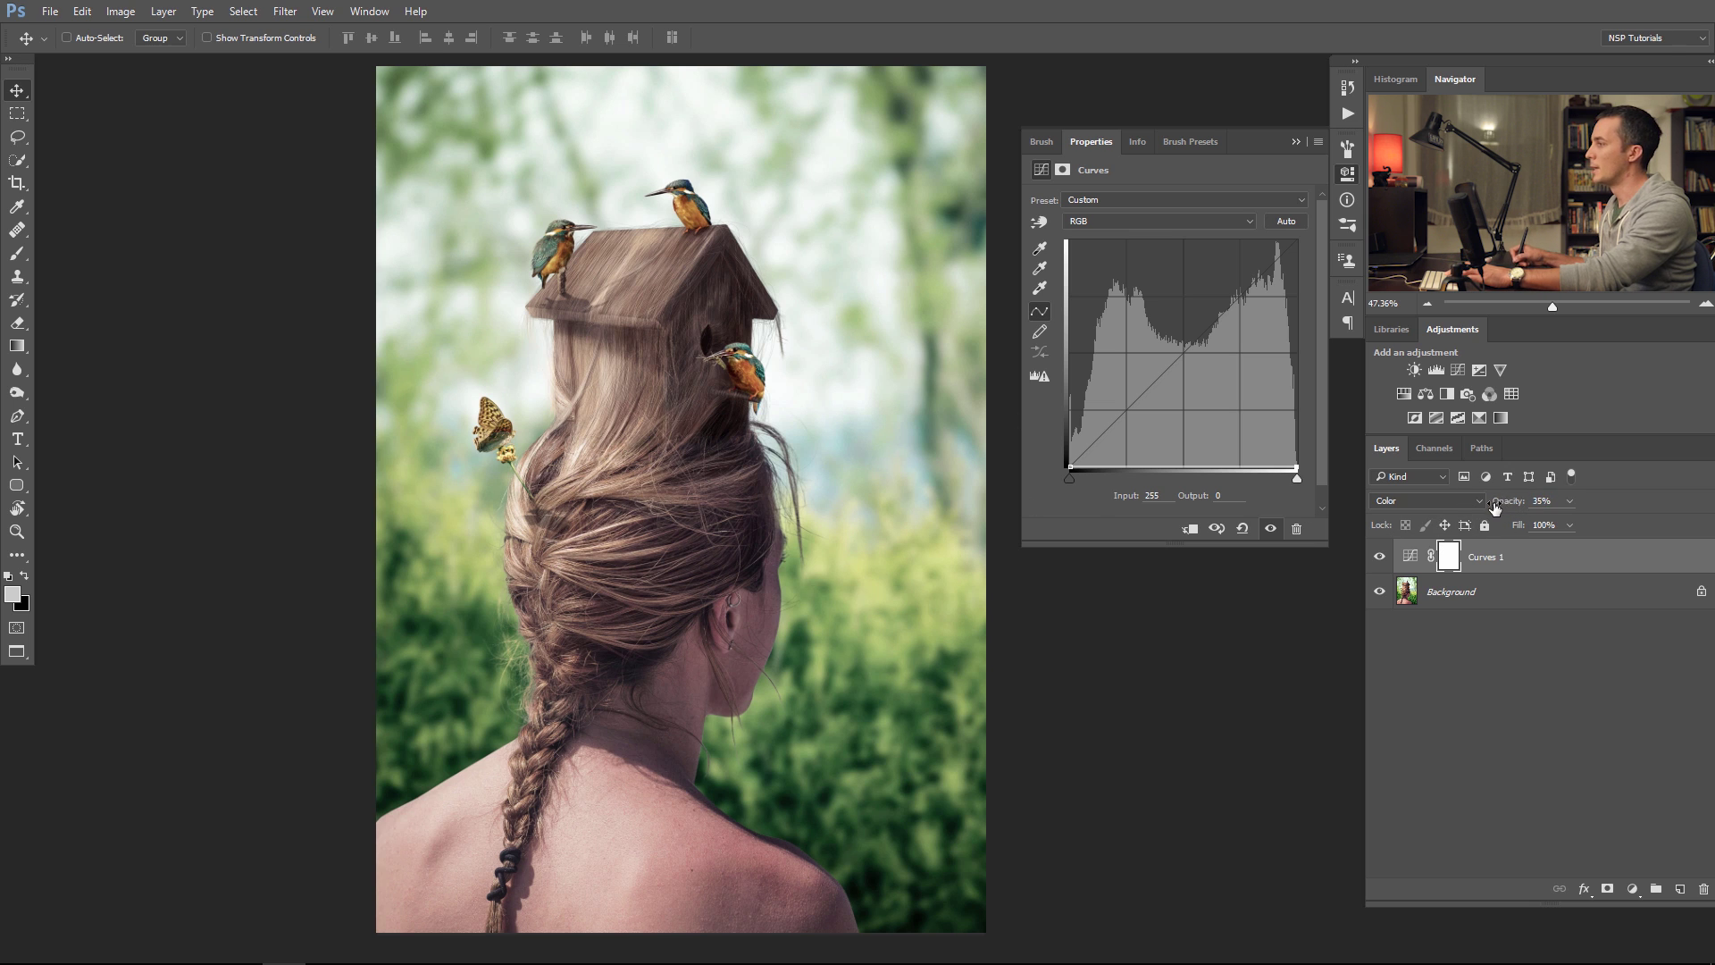
click(1216, 533)
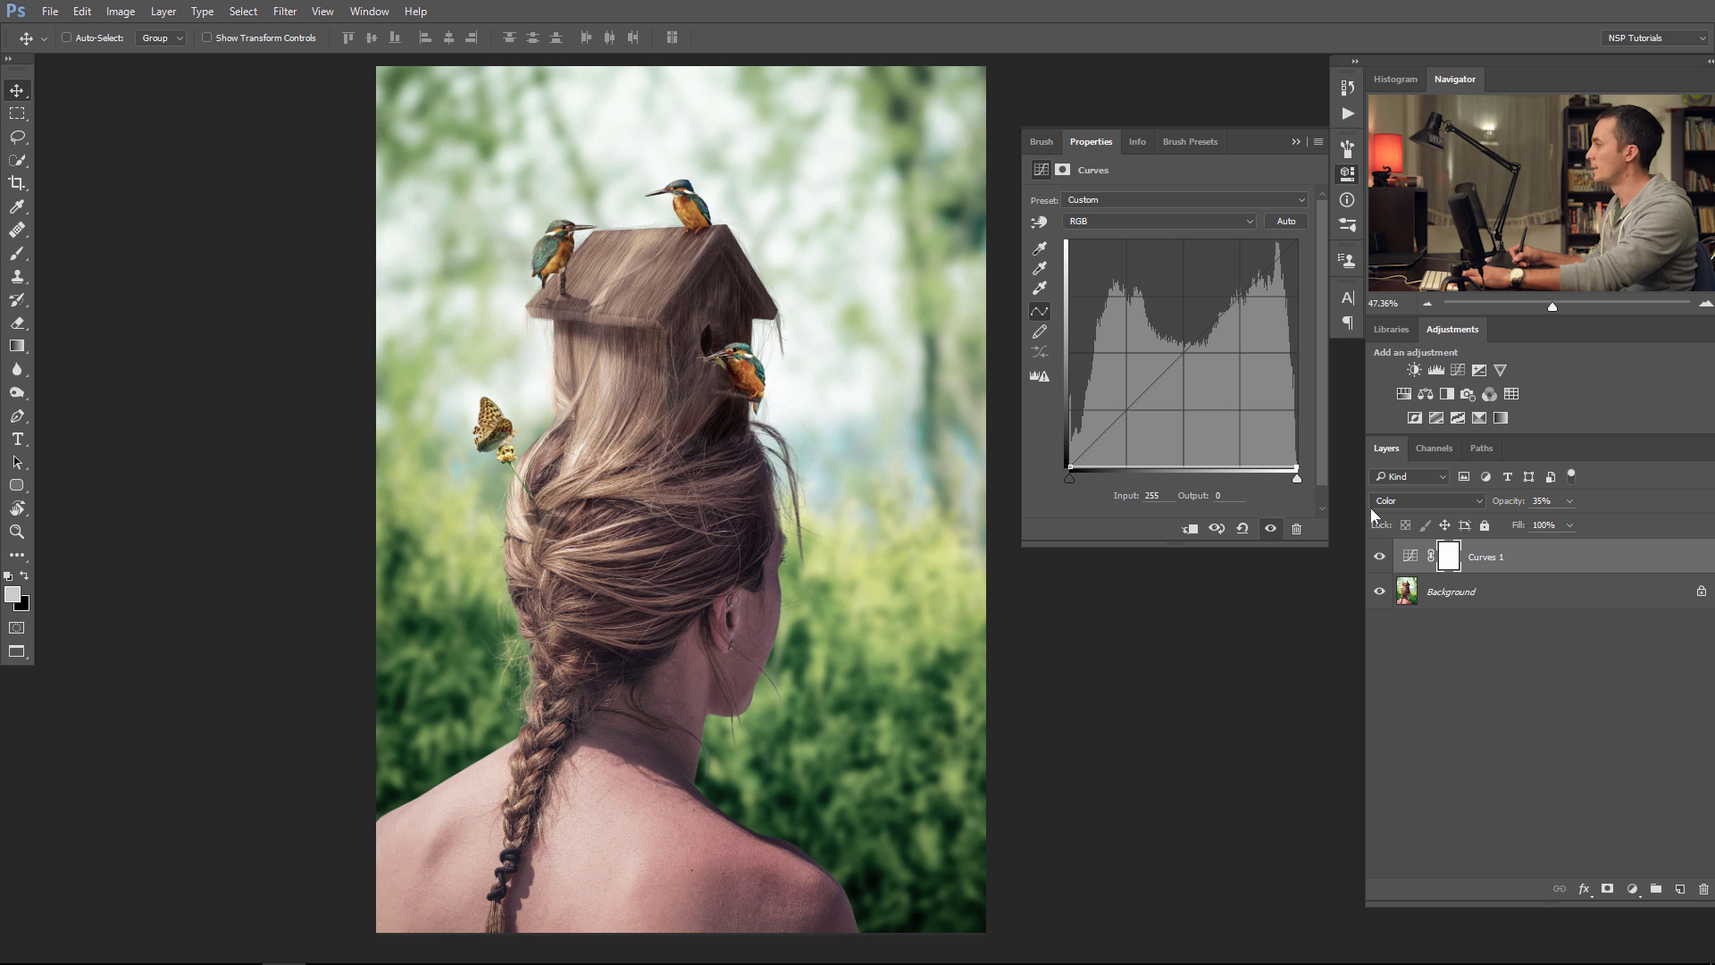
- Reset the curve and, in Normal mode, test the Red channel with a point at input 104, output 156, removing it again
click(1242, 528)
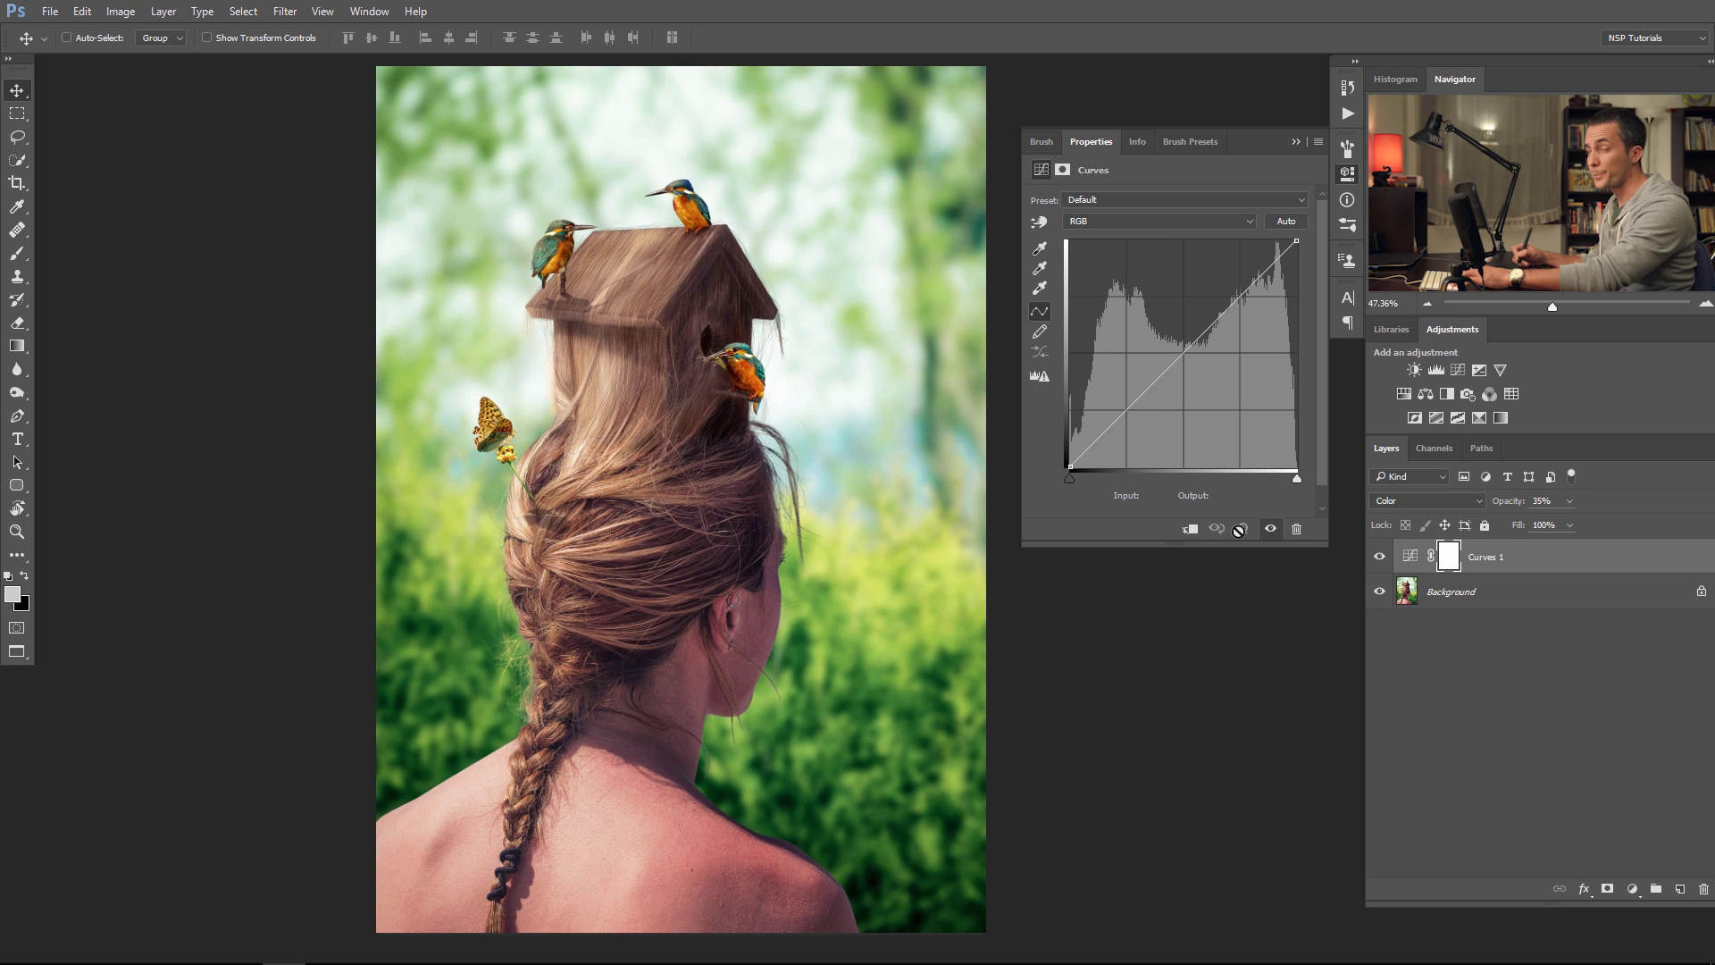
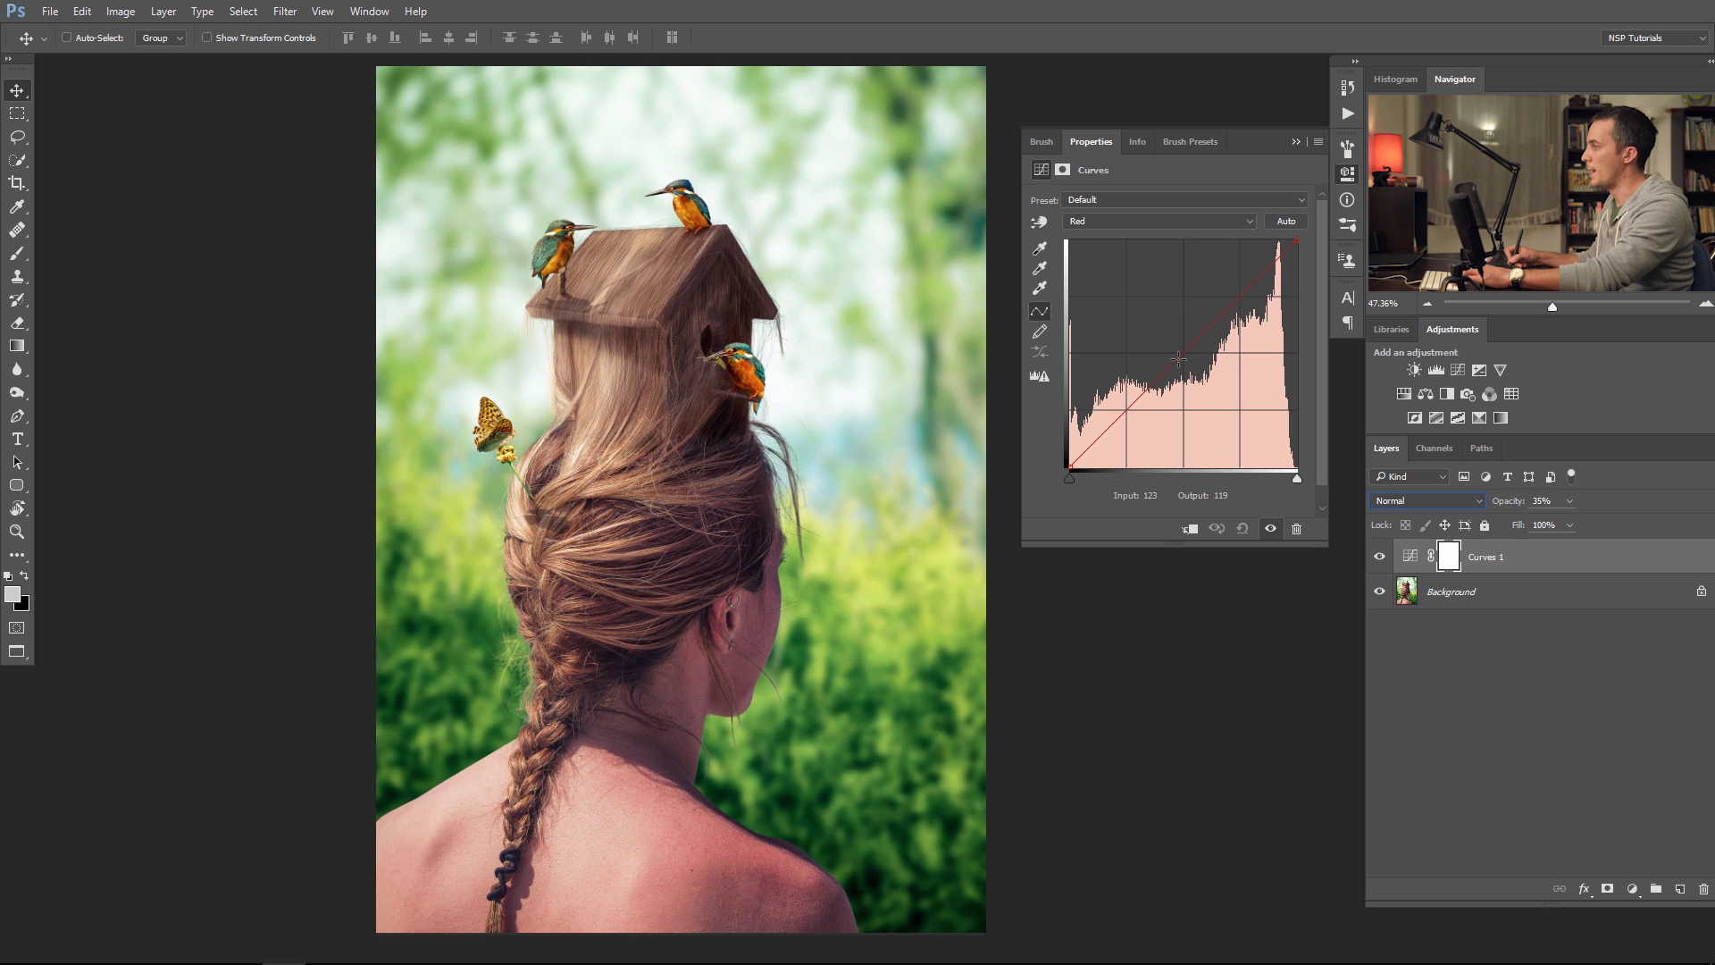
click(1180, 358)
drag(1180, 358, 1161, 329)
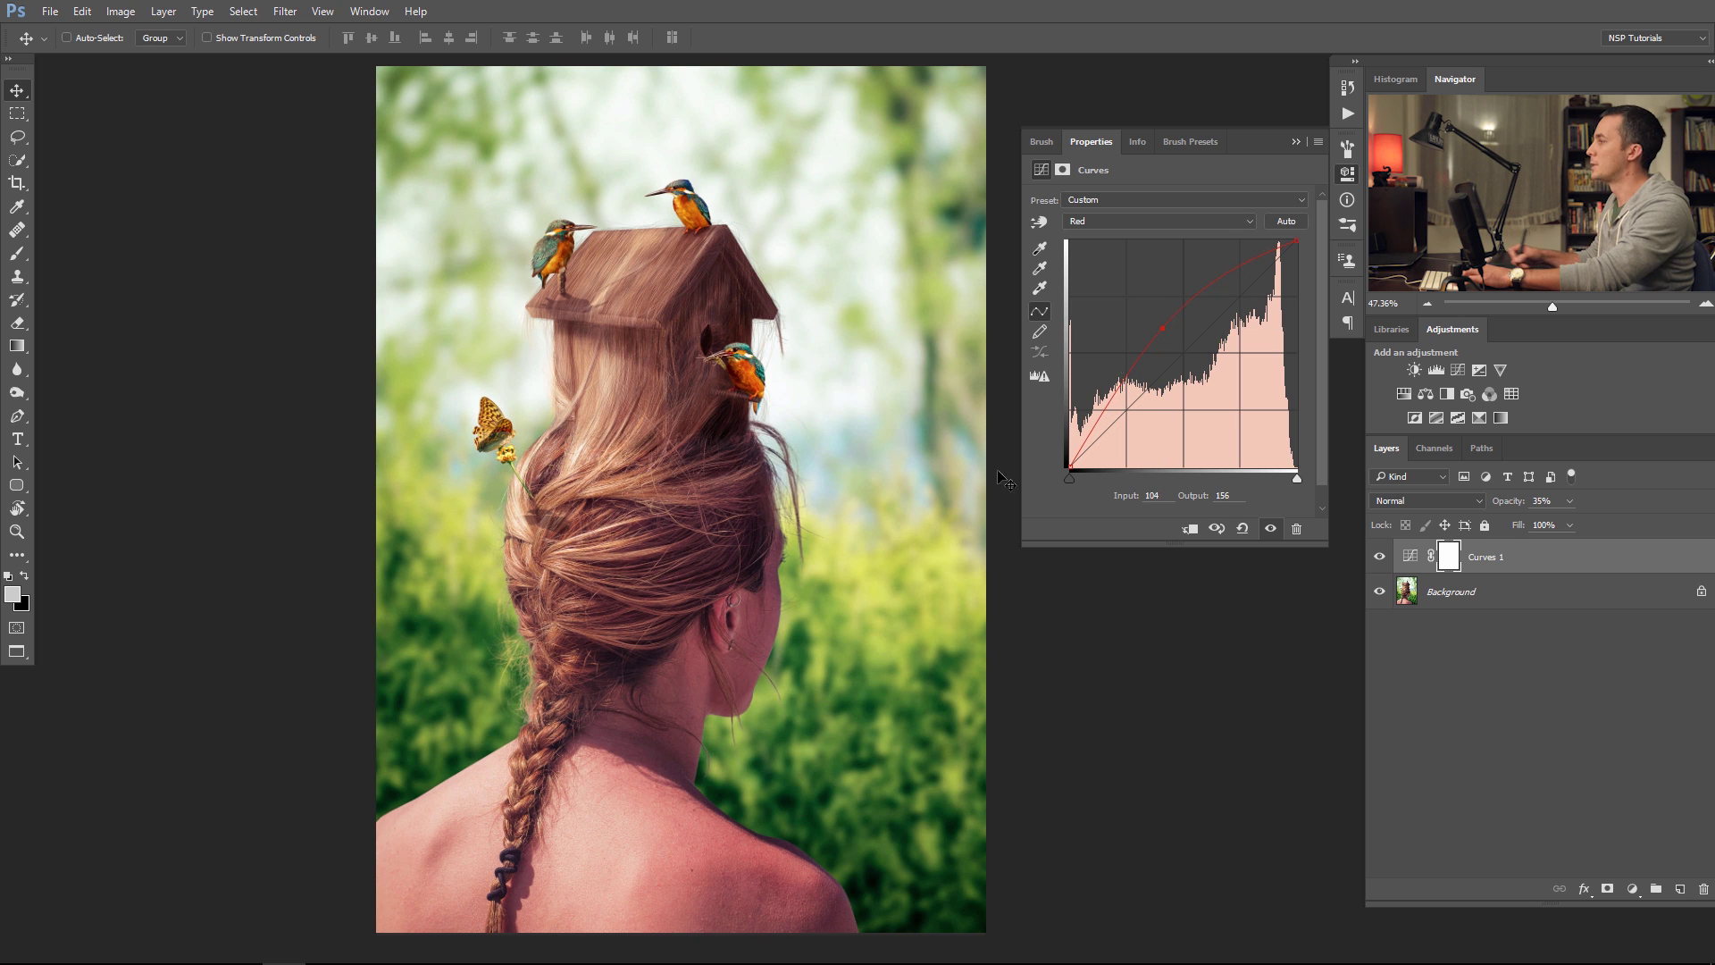
drag(1159, 330, 1391, 305)
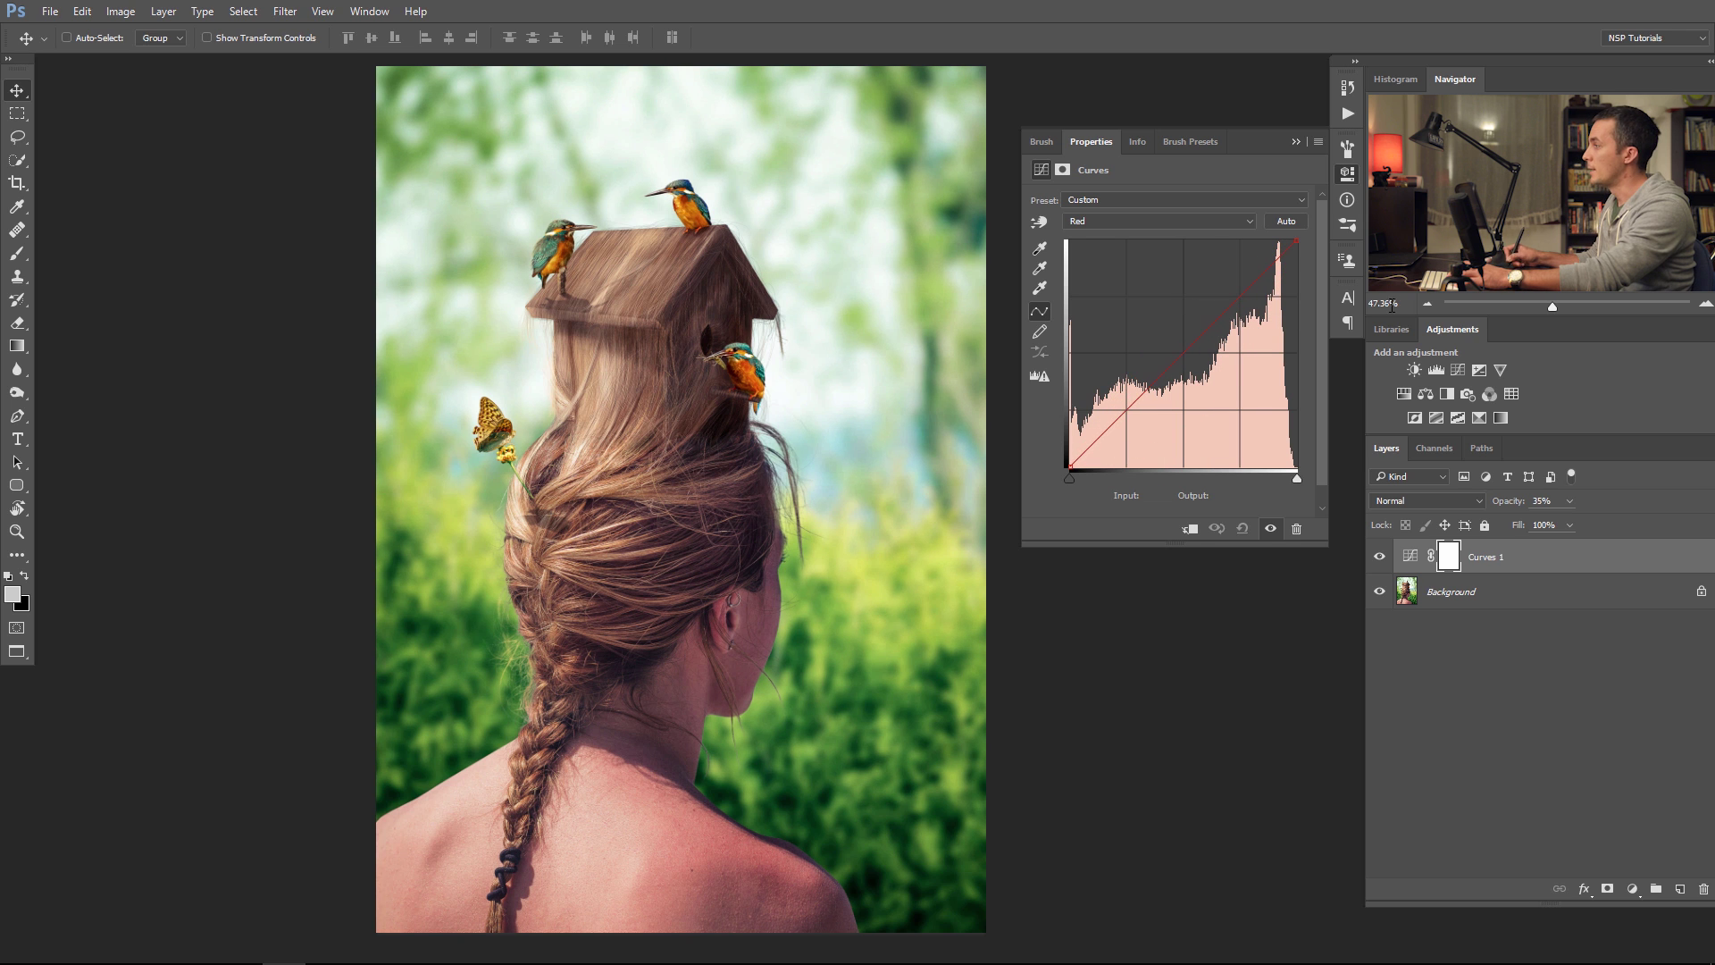
mouse_move(1070, 465)
mouse_down()
mouse_move(1061, 413)
mouse_move(1069, 465)
mouse_up()
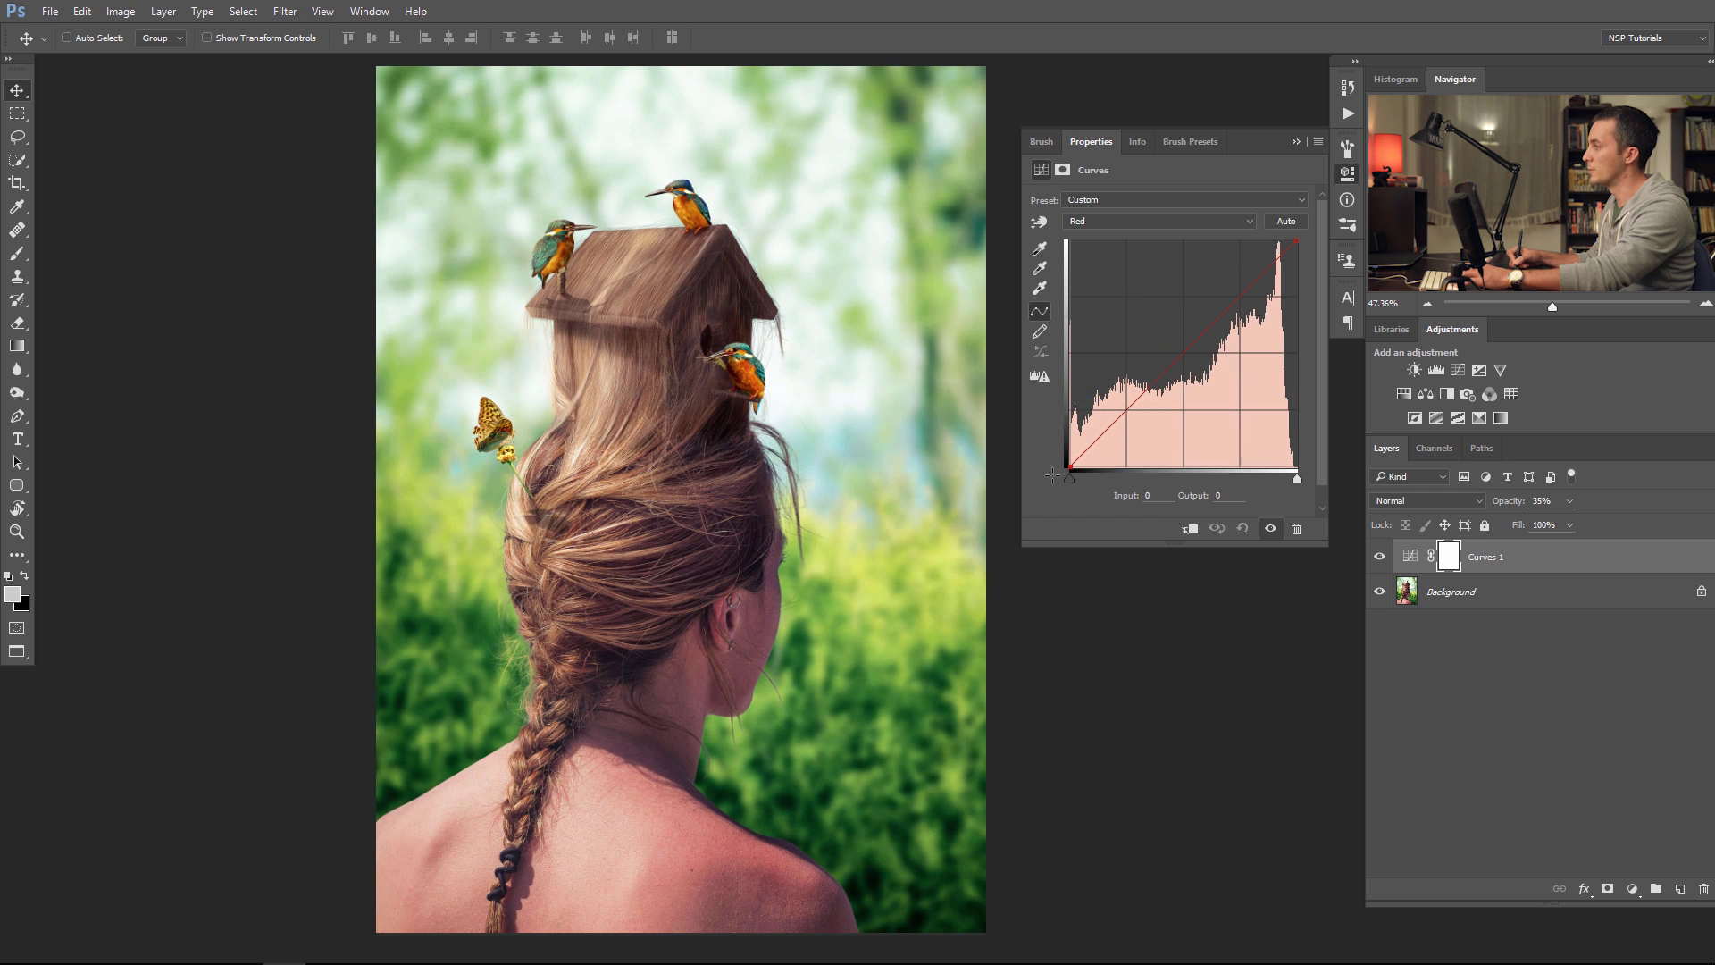
- Test the Green channel curve by moving its black point and a midpoint, and remove the midpoint again
click(1150, 227)
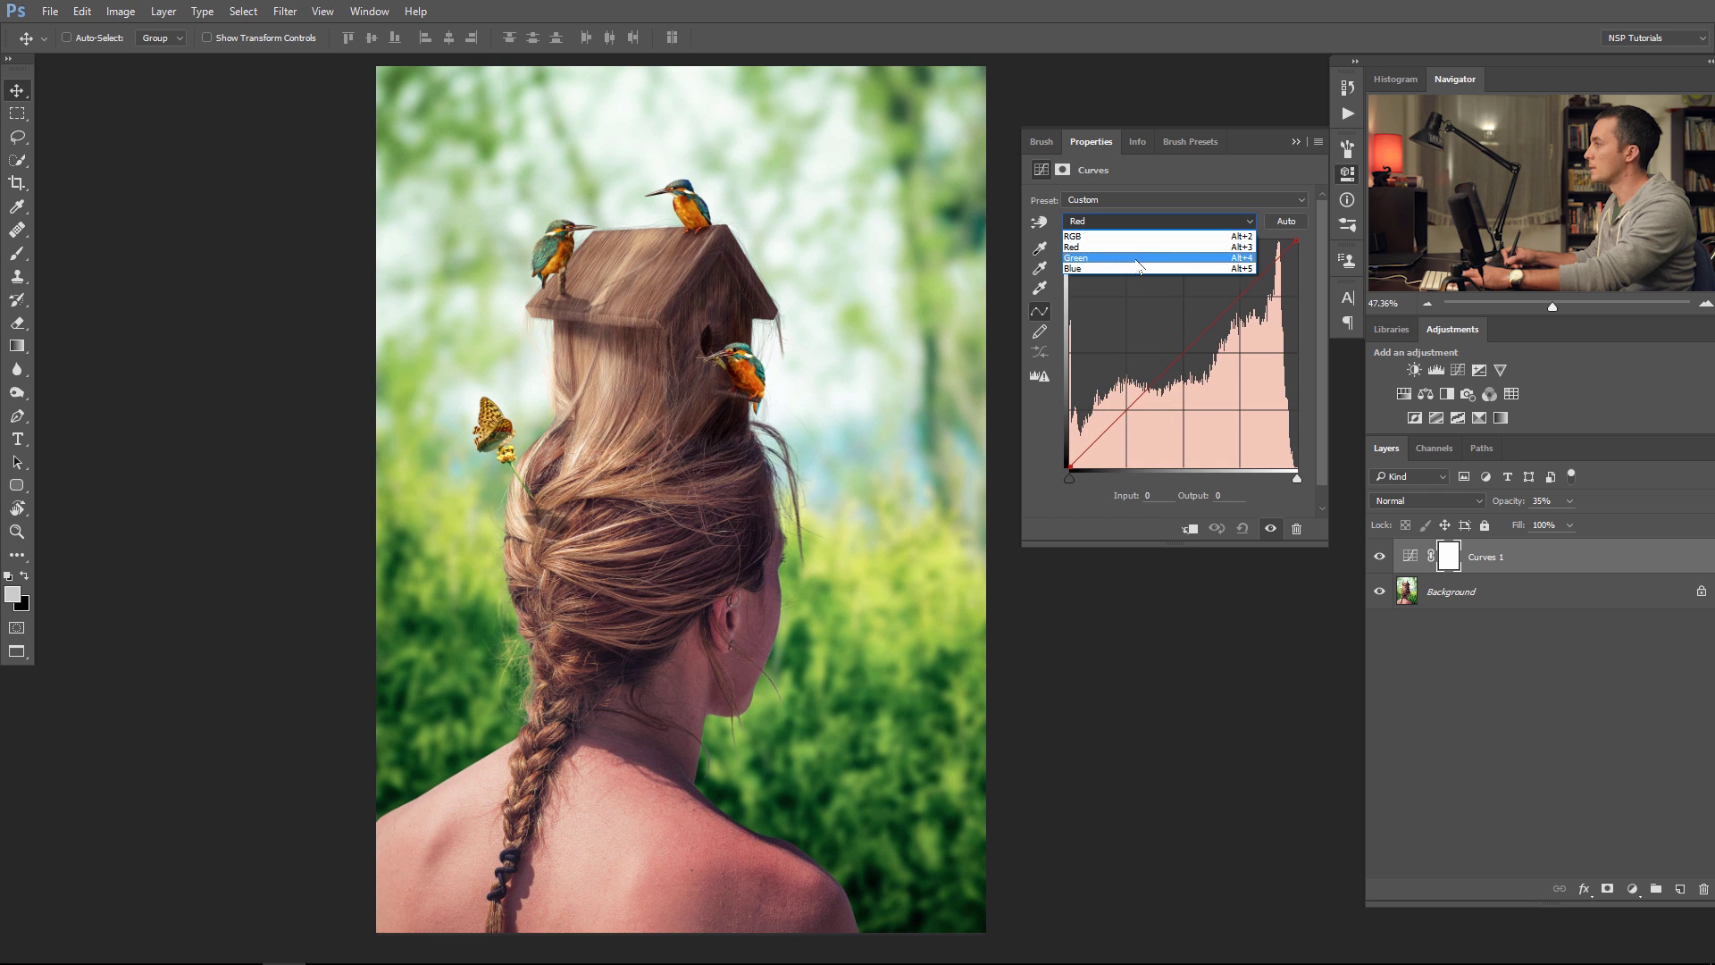
click(1143, 258)
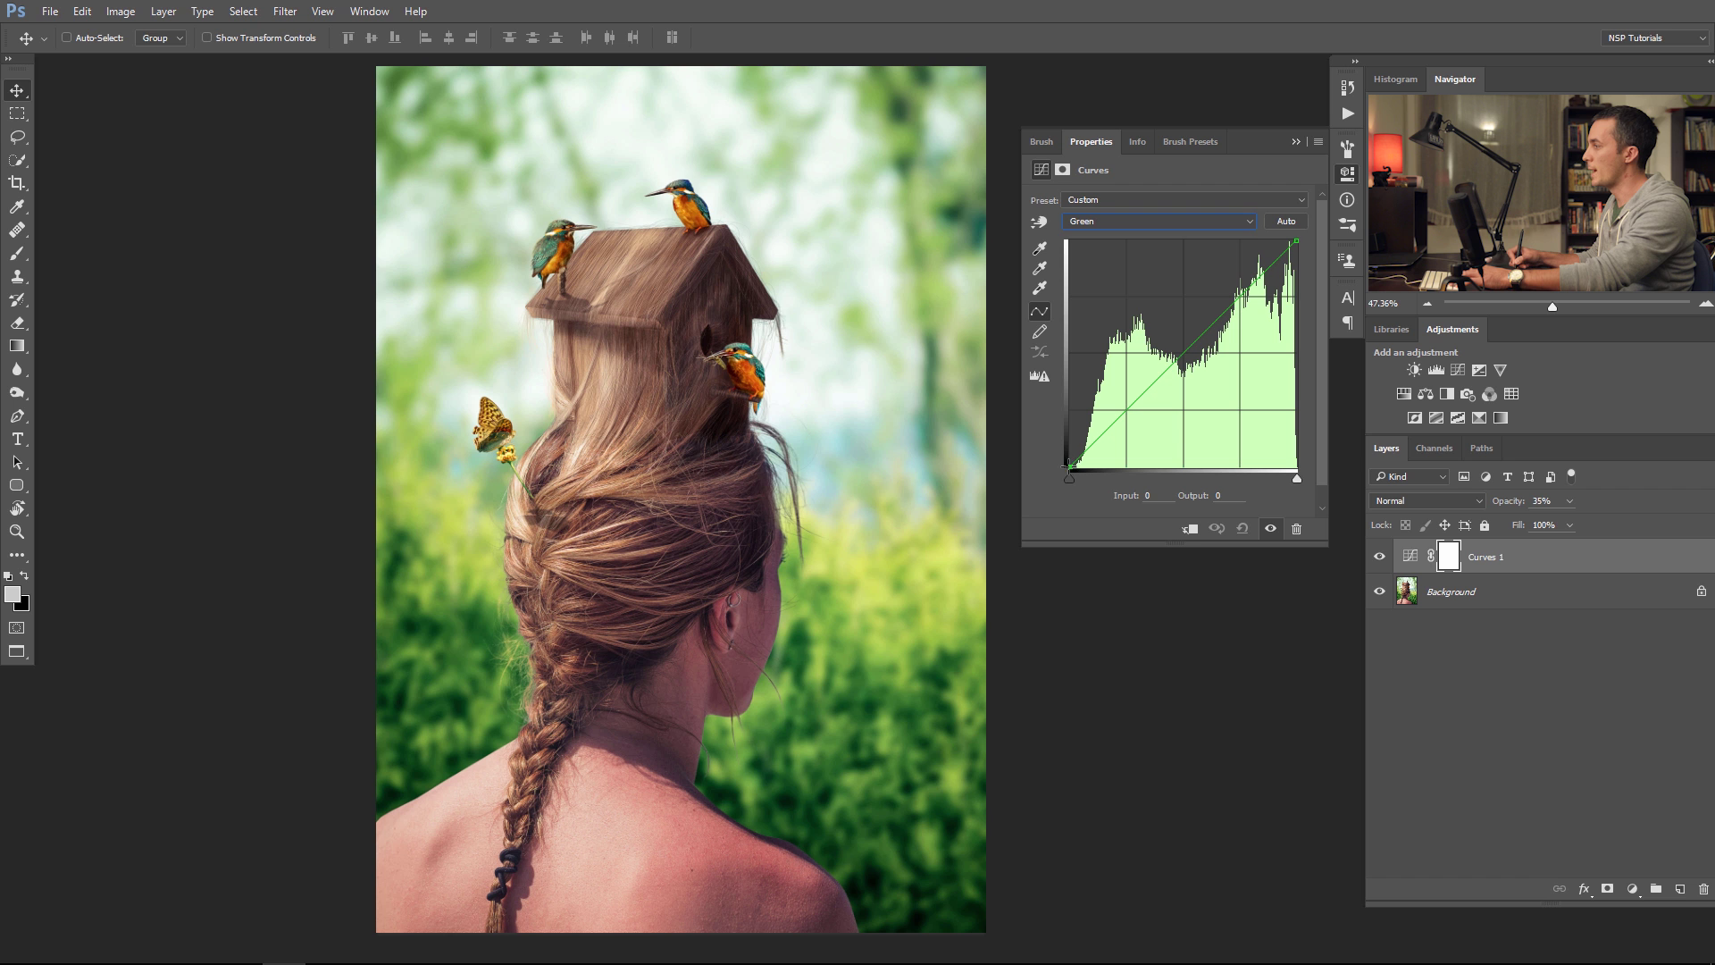
mouse_move(1070, 466)
mouse_down()
mouse_move(1060, 306)
mouse_move(1068, 465)
mouse_up()
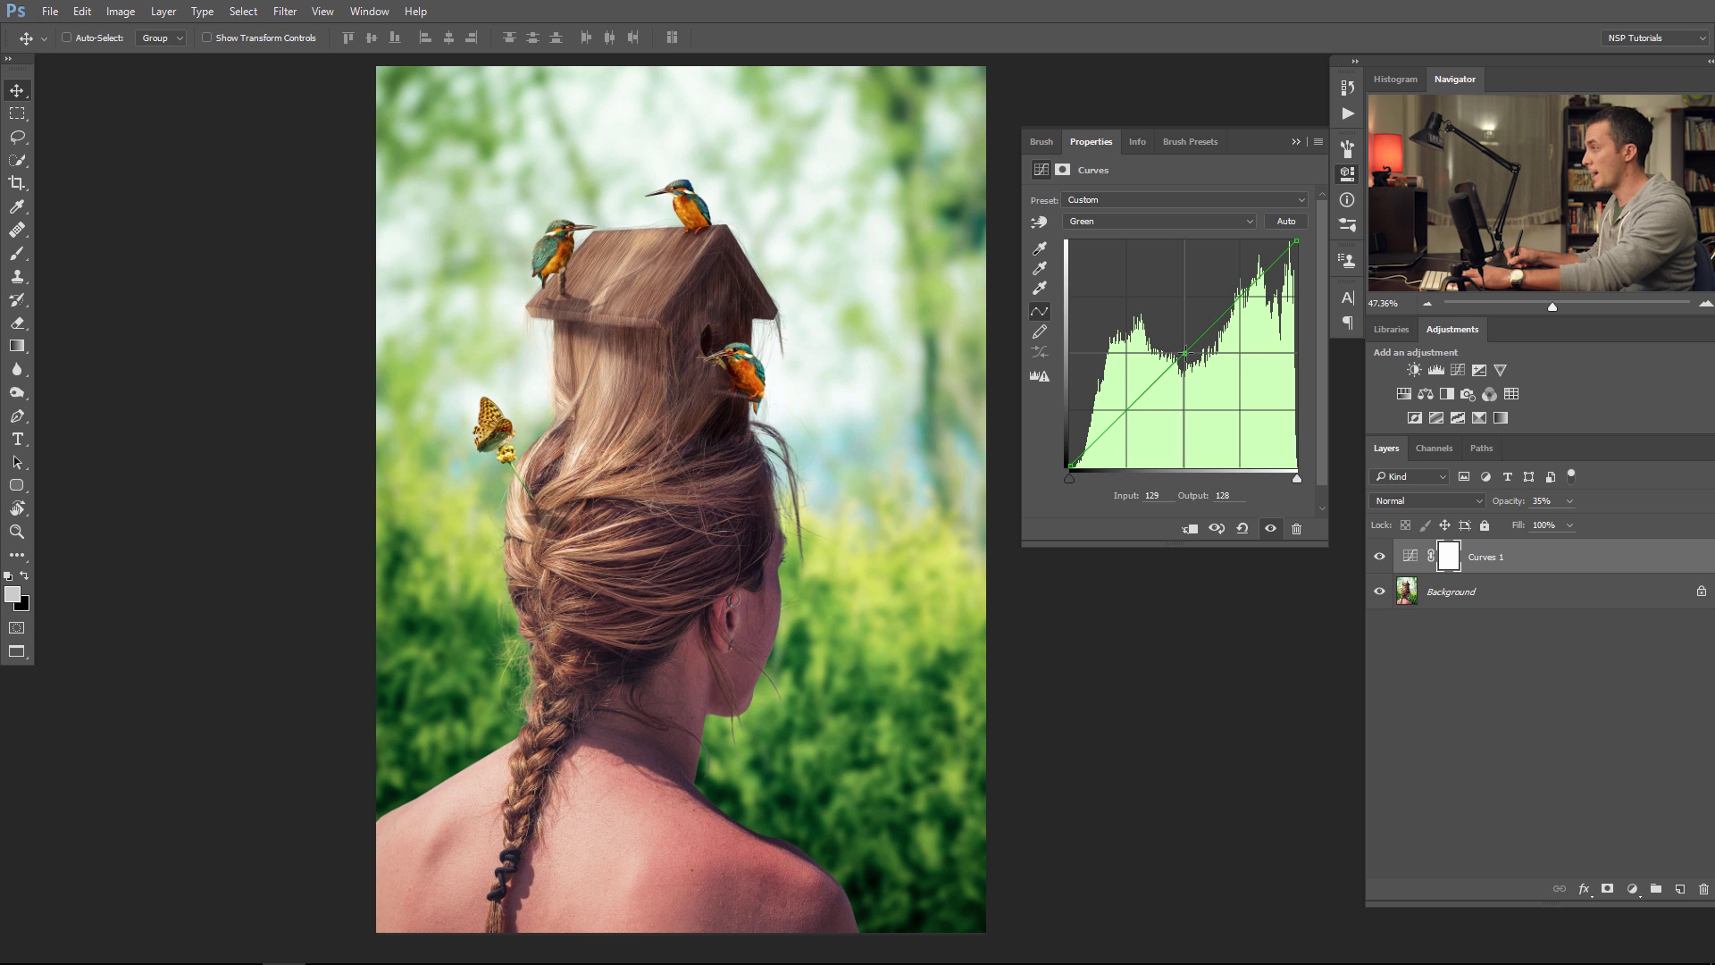
drag(1185, 353, 1339, 396)
- Test a midpoint on the Blue channel curve and remove it again
click(1161, 221)
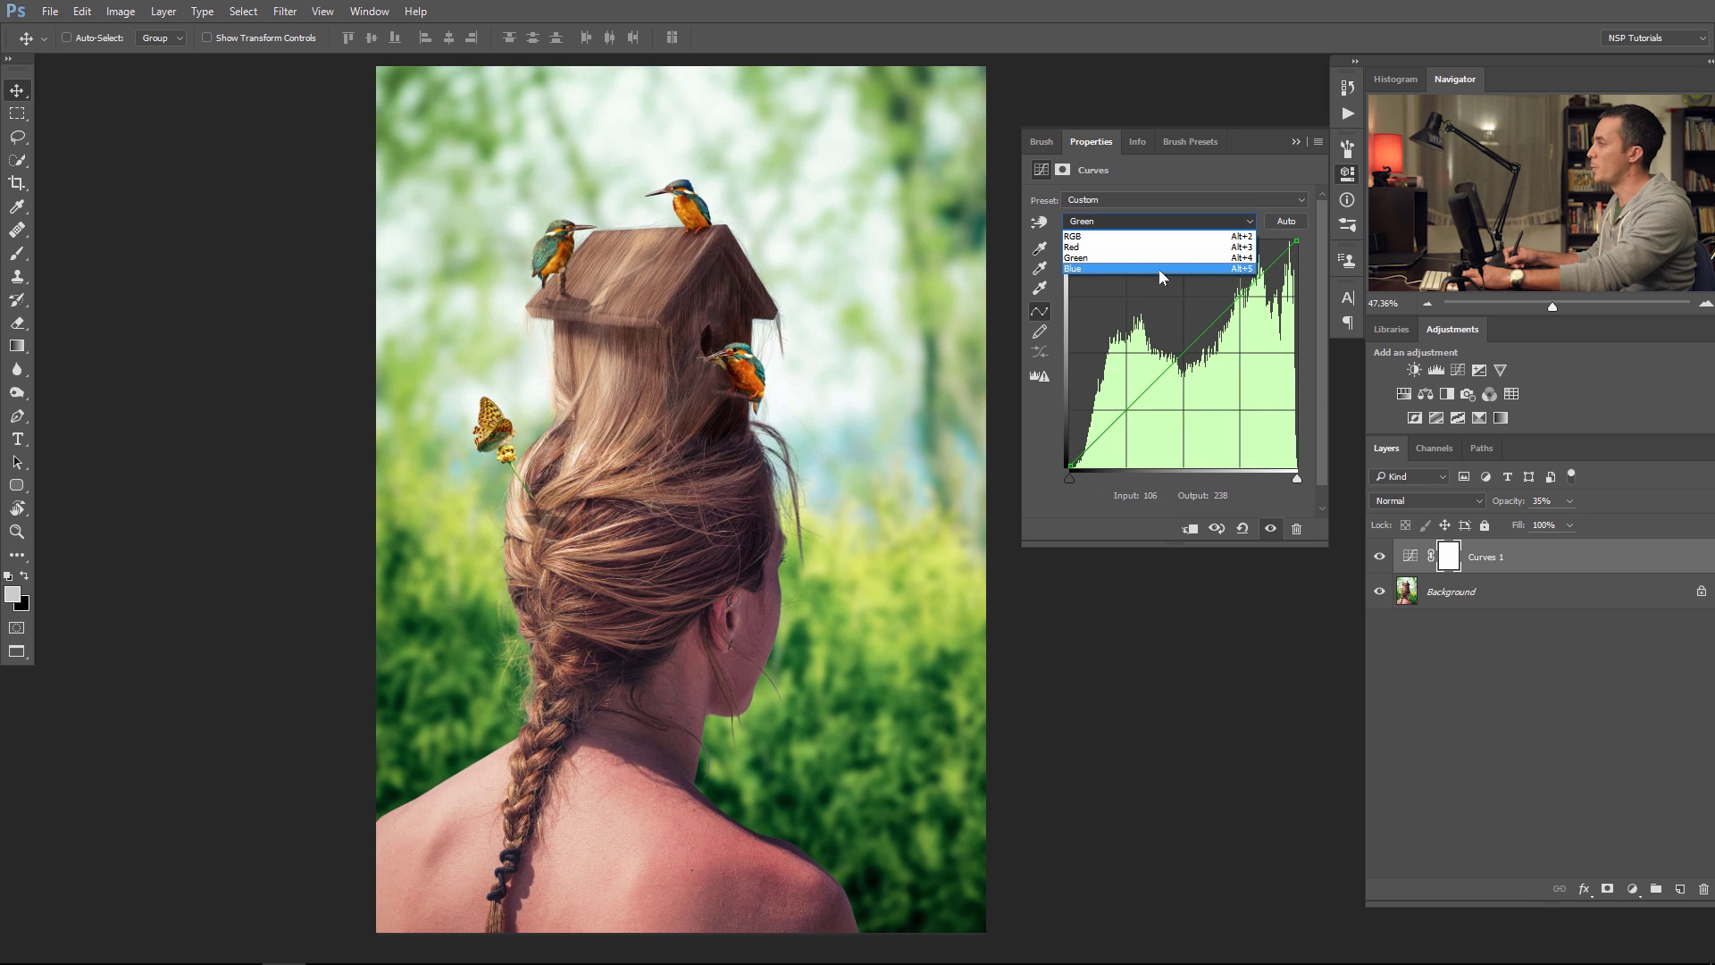
click(1158, 265)
drag(1181, 354, 1305, 377)
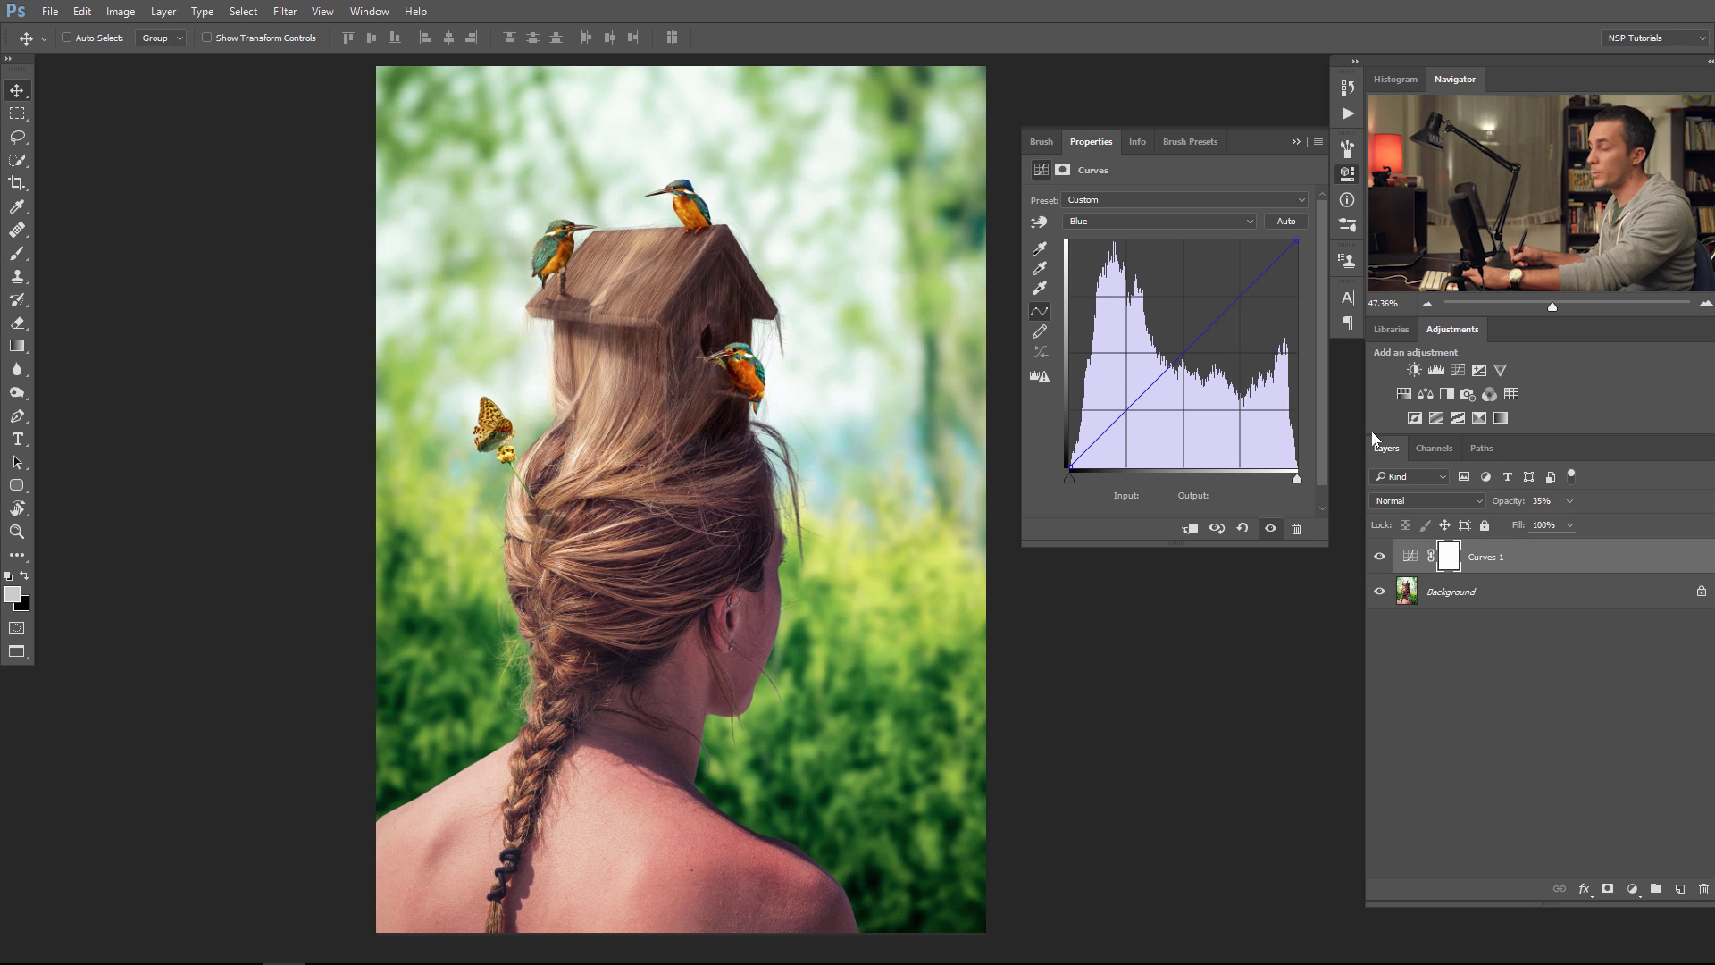
- Set the Curves layer to Saturation mode at 100% opacity and test a Green channel midpoint, removing it again
click(1442, 502)
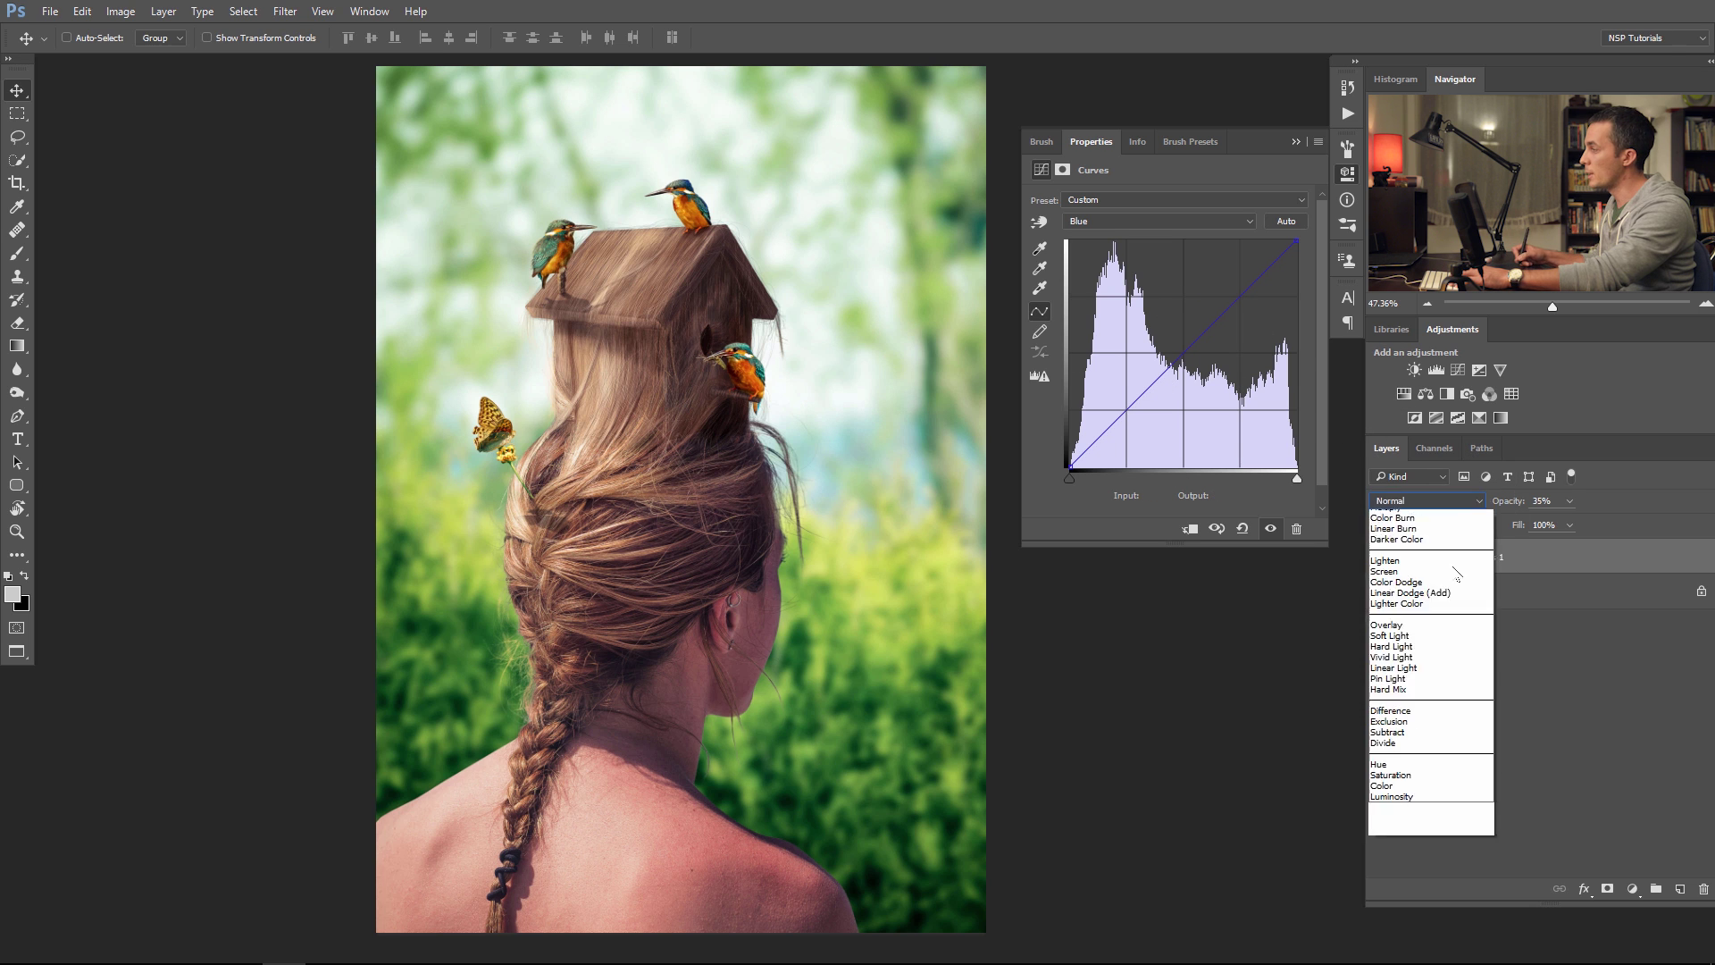
click(1413, 830)
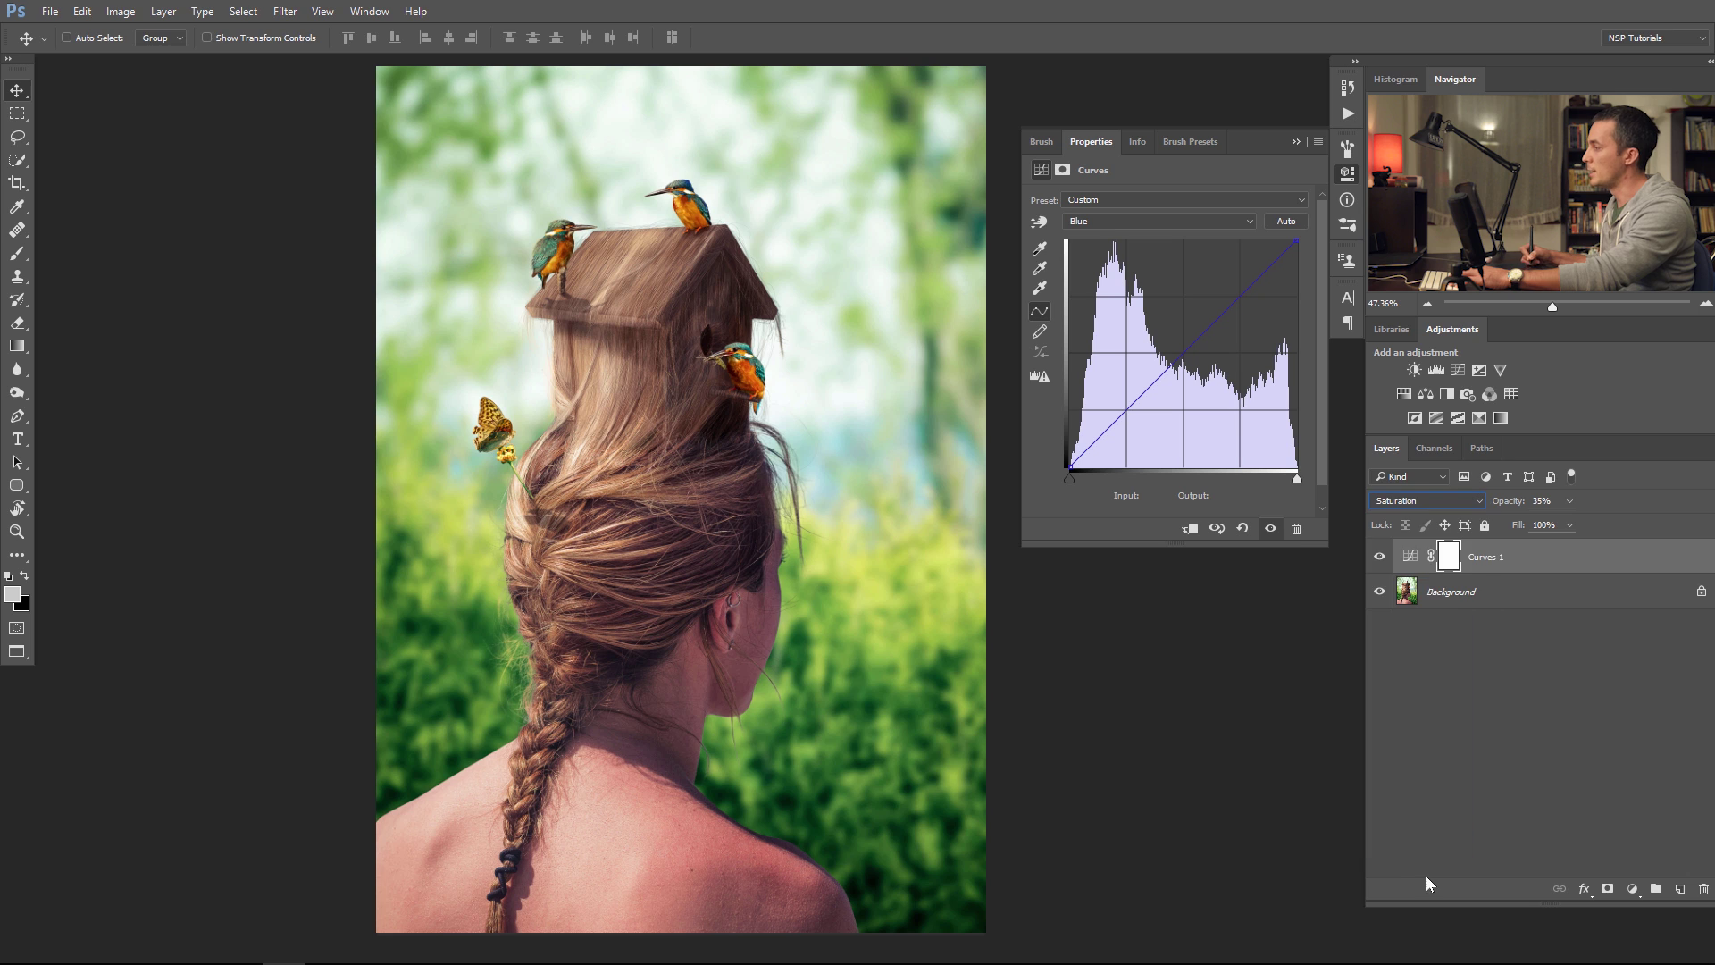
click(1125, 222)
click(1122, 258)
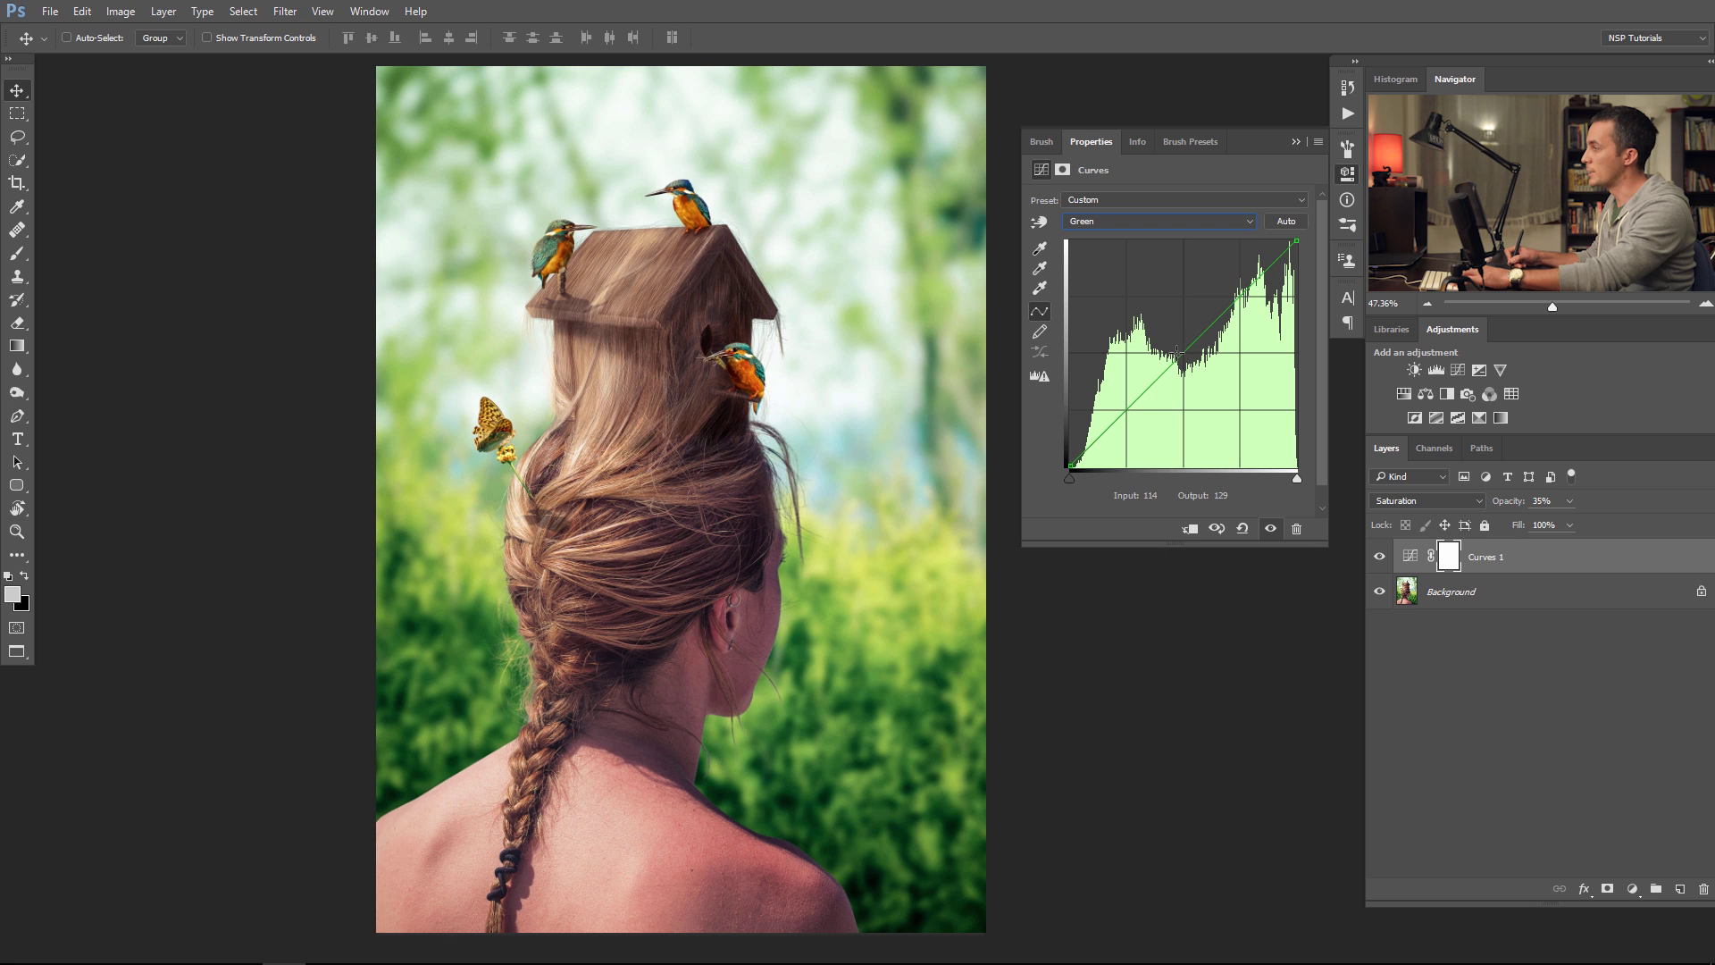
mouse_move(1182, 352)
mouse_down()
mouse_move(1165, 318)
mouse_move(1183, 354)
mouse_up()
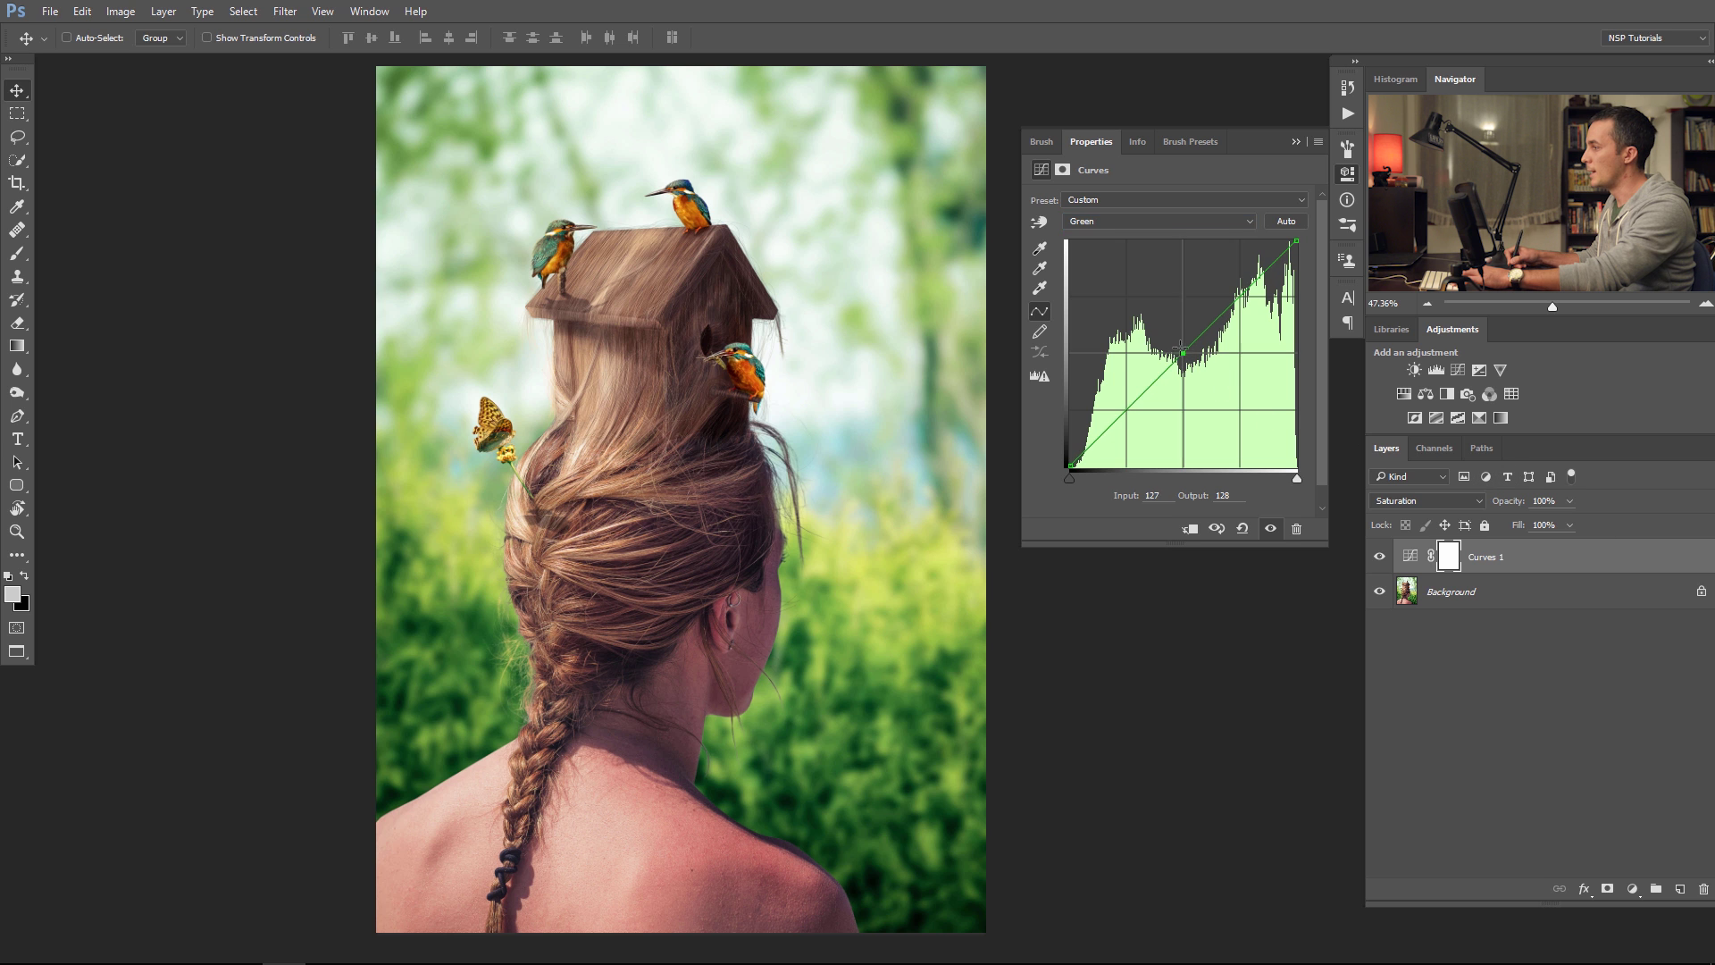
drag(1180, 346, 1361, 360)
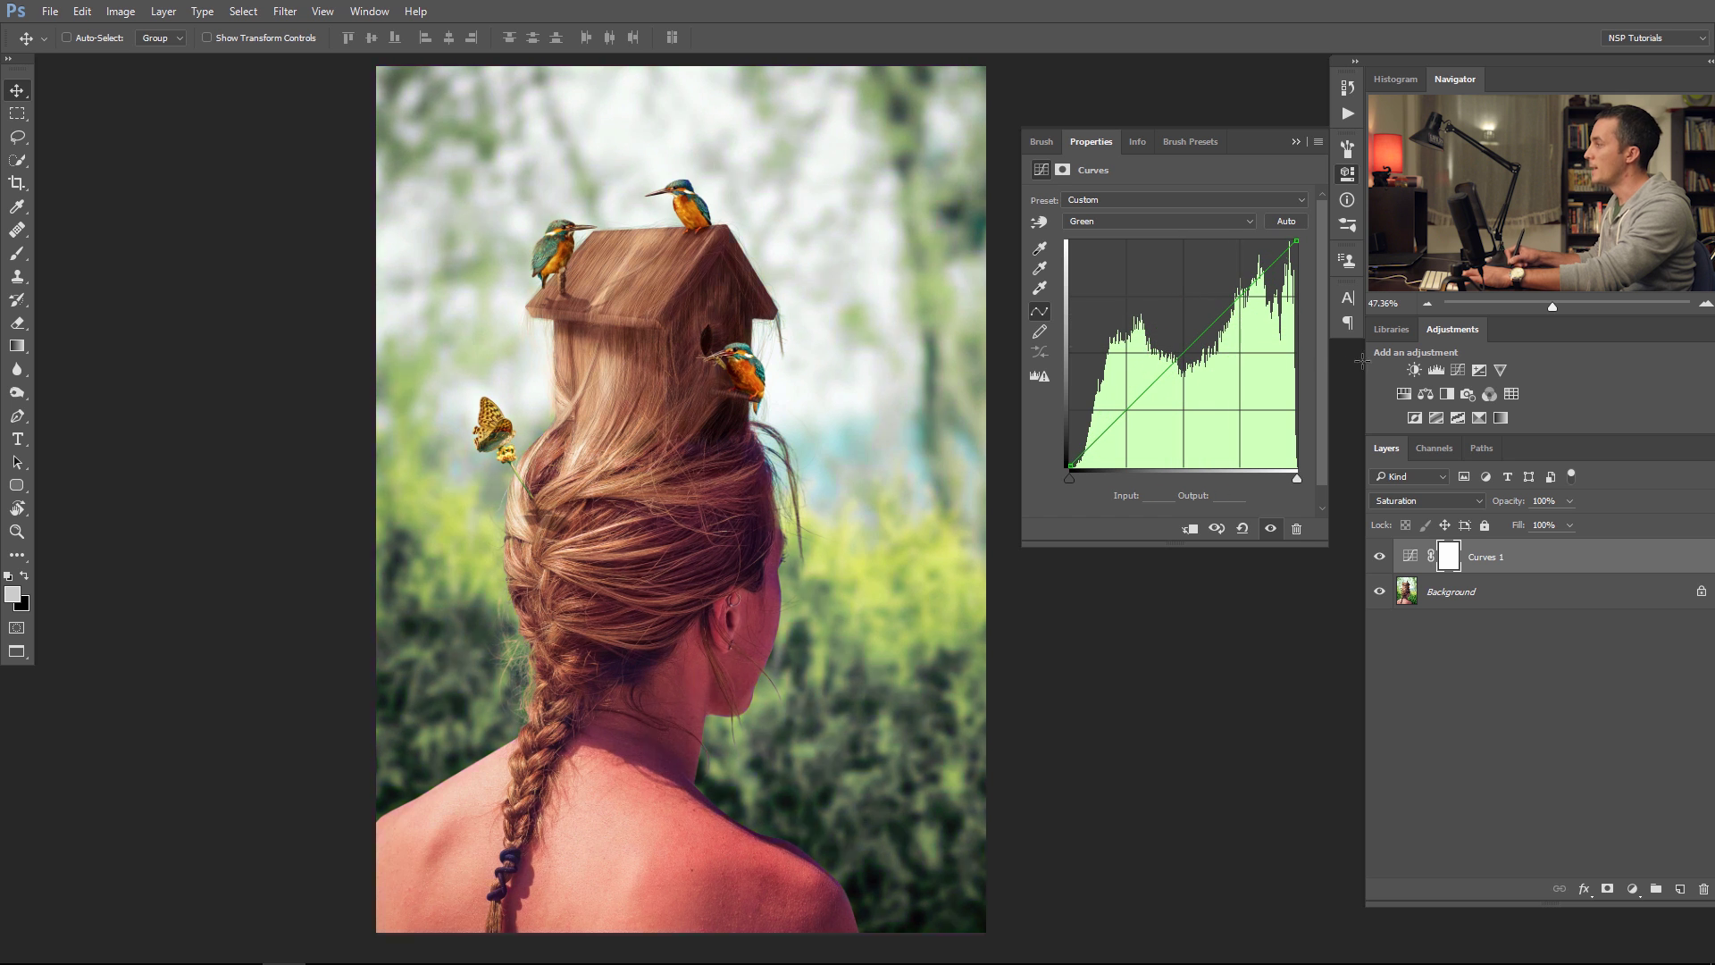
- Raise the Red channel's midpoint to input 110, output 157 and return it to input 132, output 135
click(1188, 222)
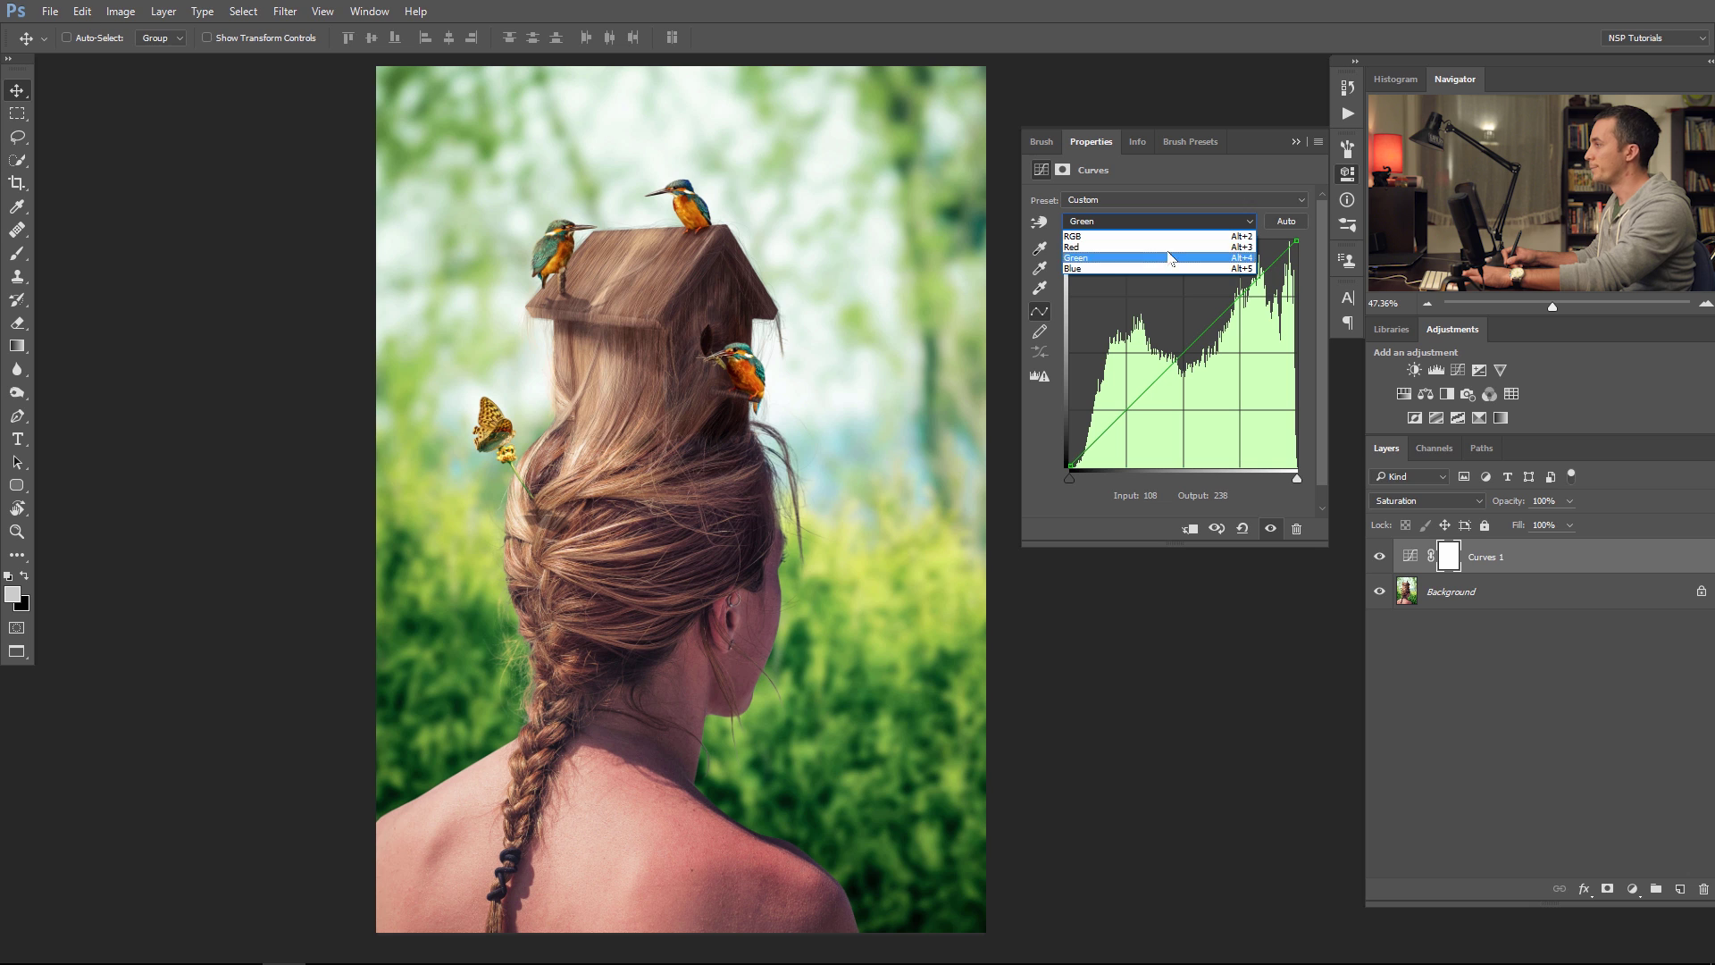
click(1174, 248)
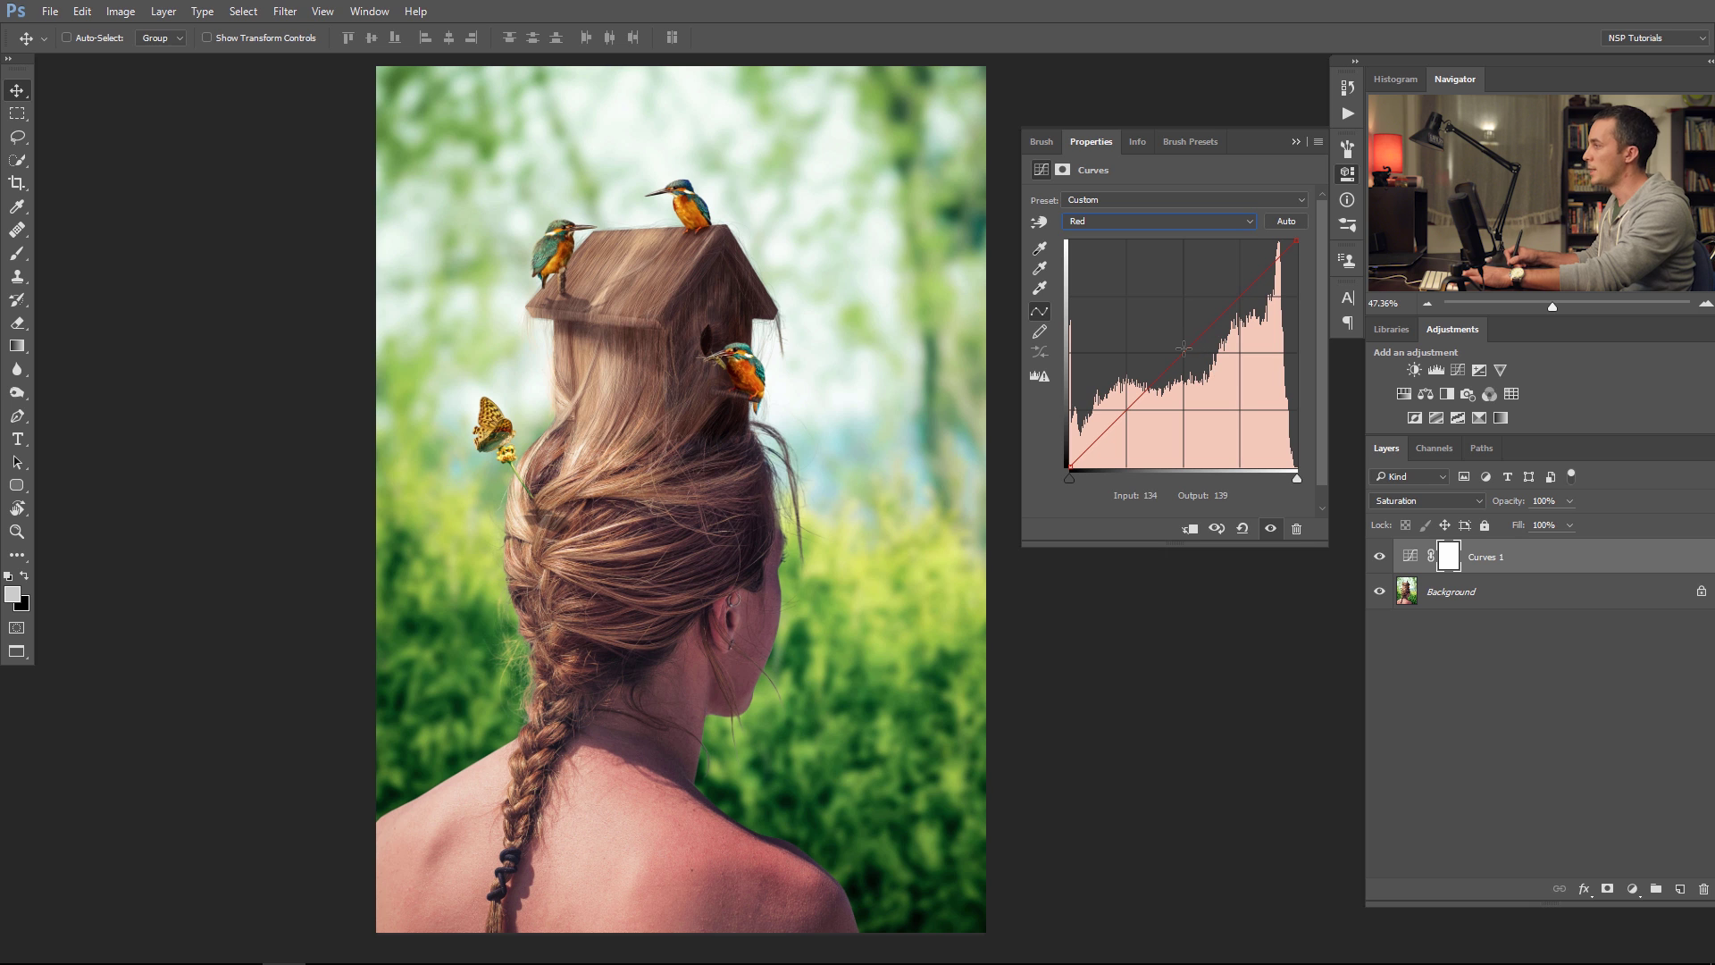
drag(1184, 348, 1167, 327)
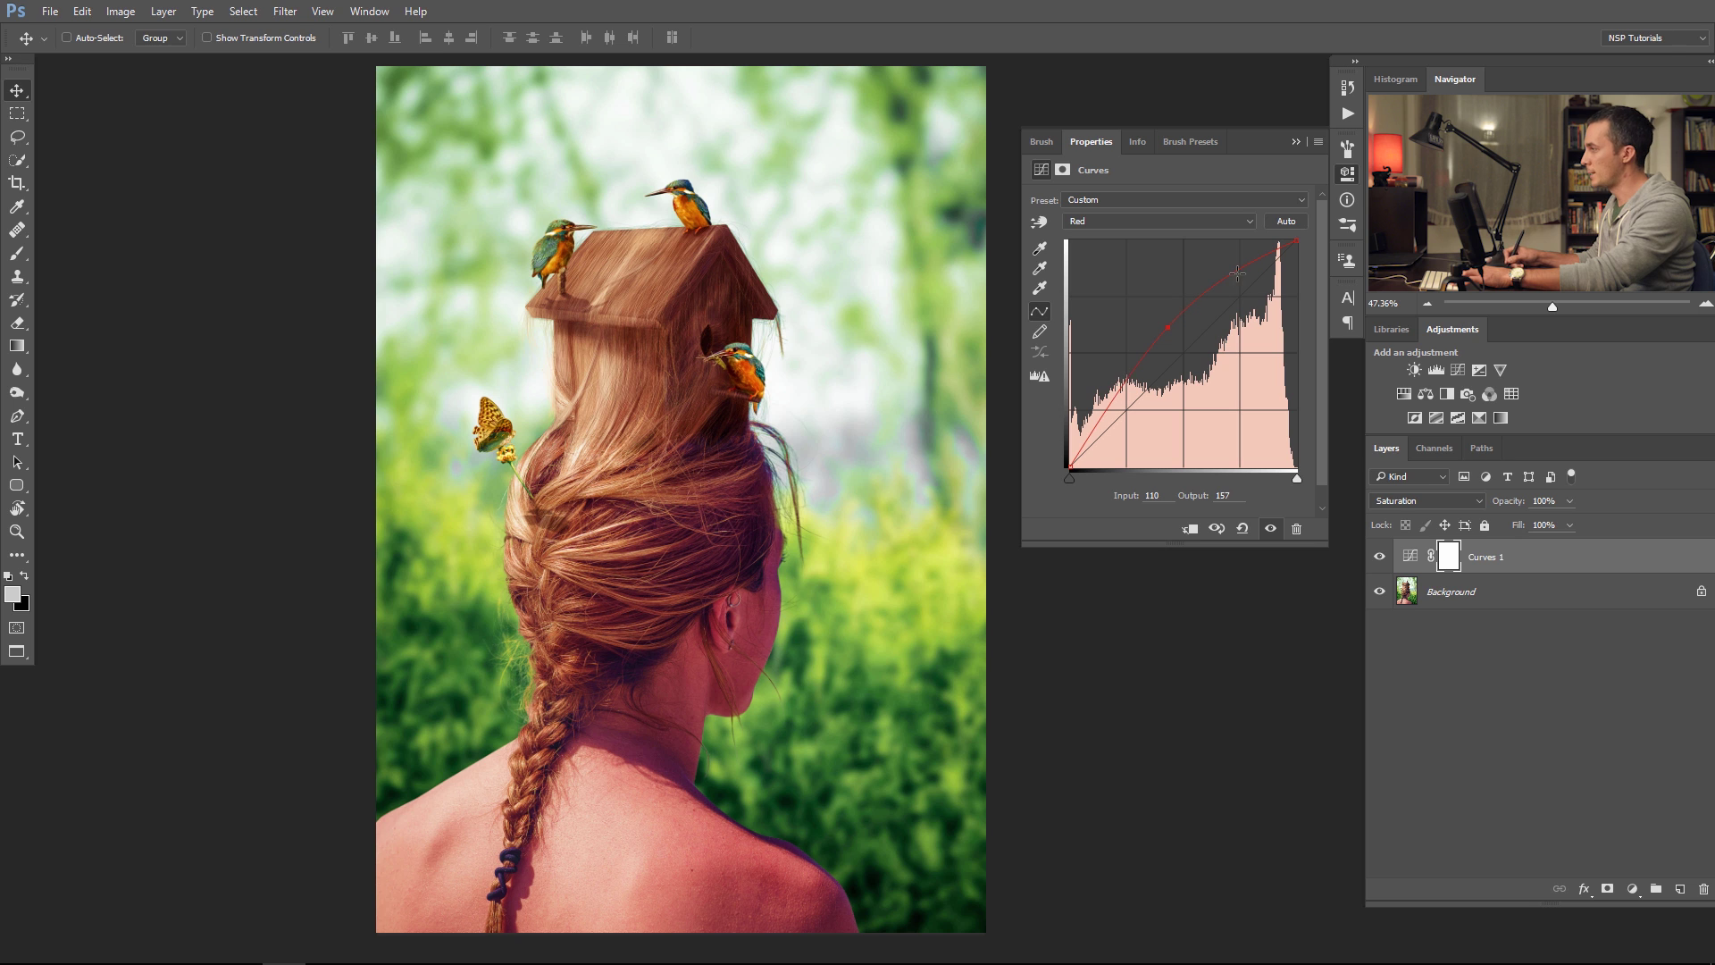
drag(1166, 327, 1186, 347)
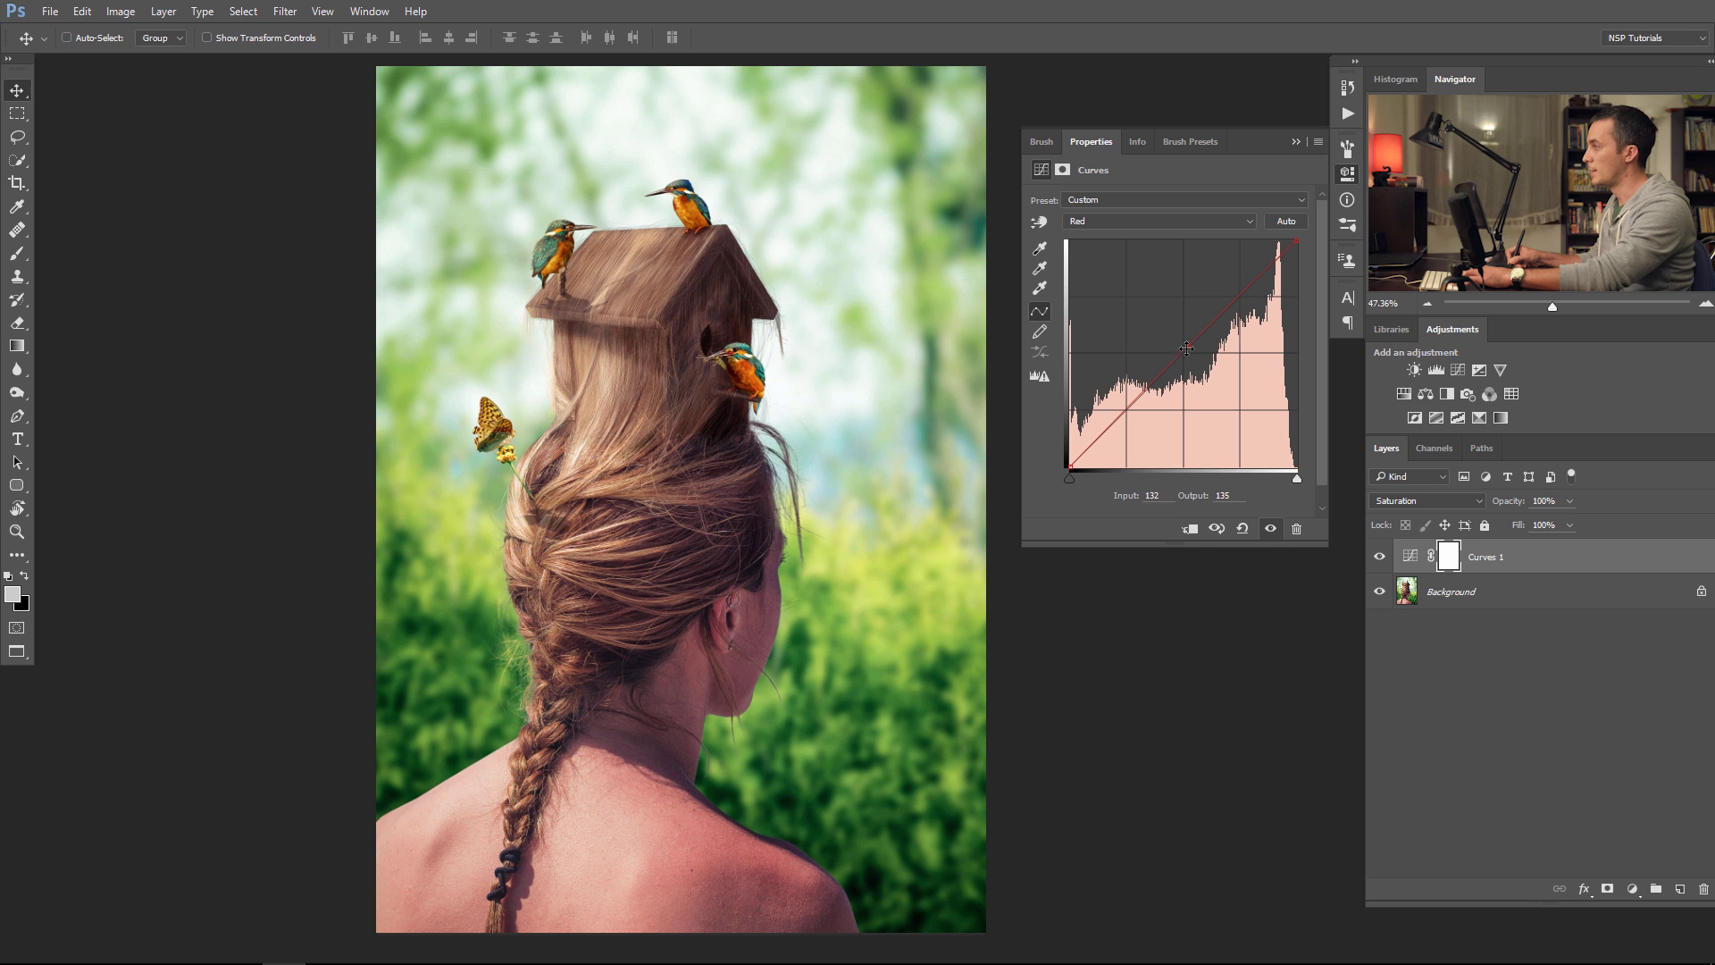
- Lower the Red channel point to input 162, output 122, raise it to input 116, output 145, and remove it
drag(1186, 348, 1214, 360)
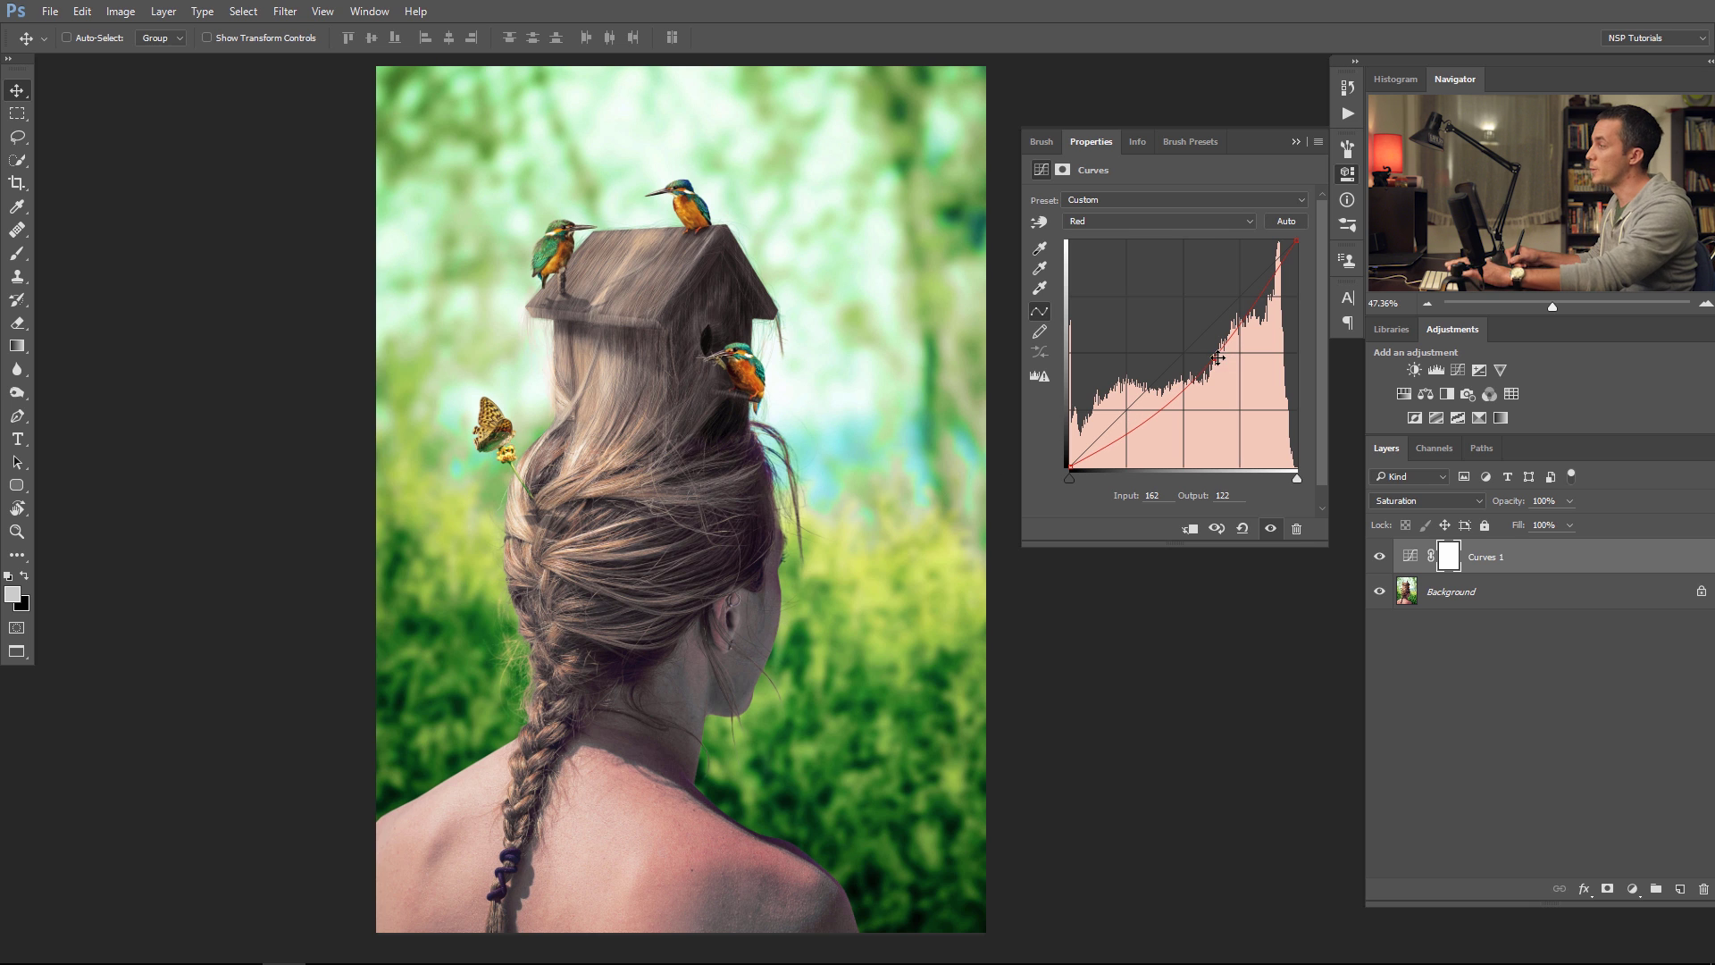
drag(1212, 358, 1193, 345)
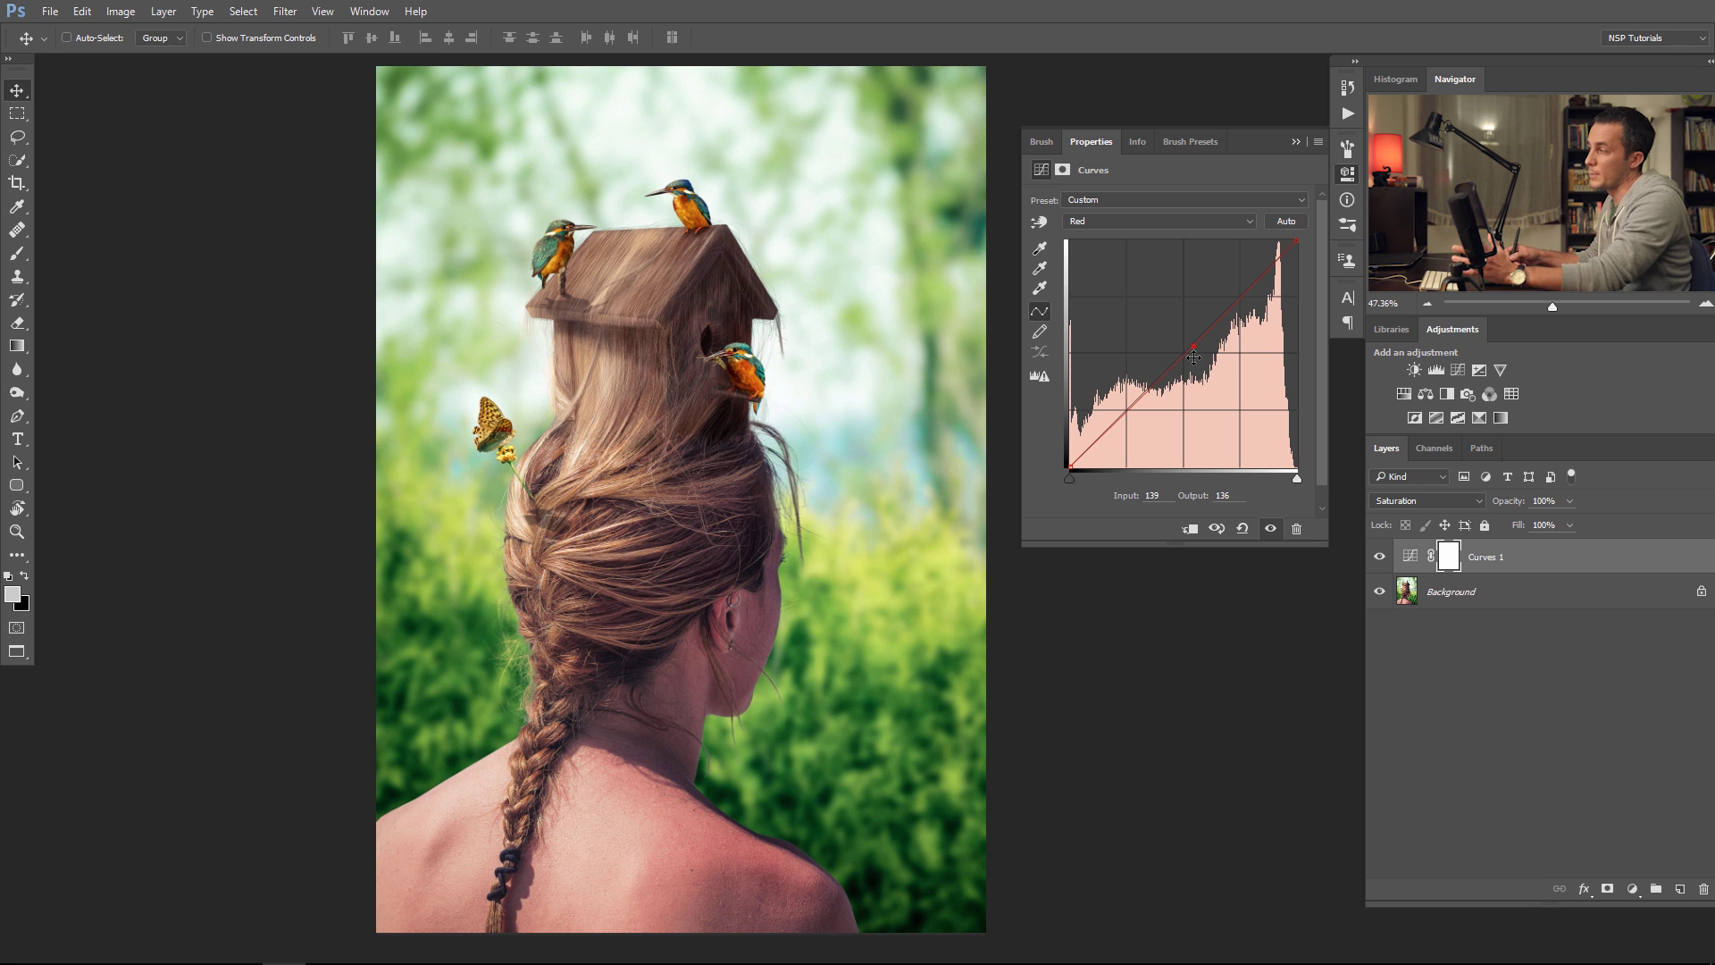
drag(1195, 346, 1173, 339)
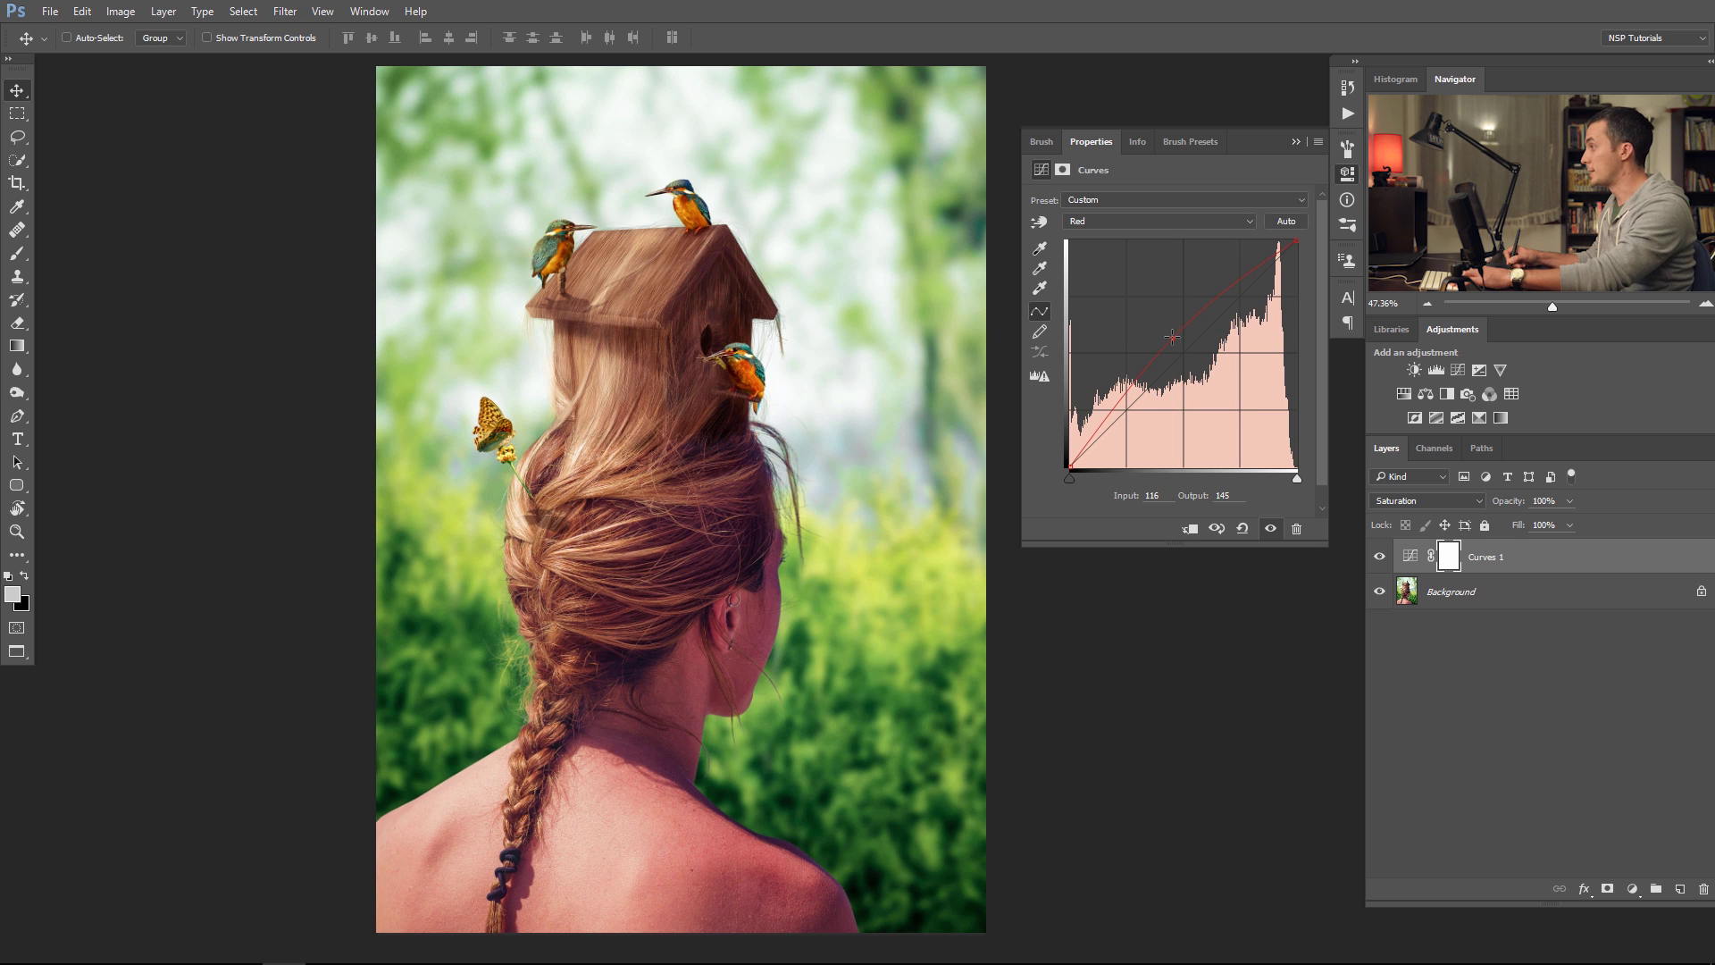
drag(1173, 337, 1313, 356)
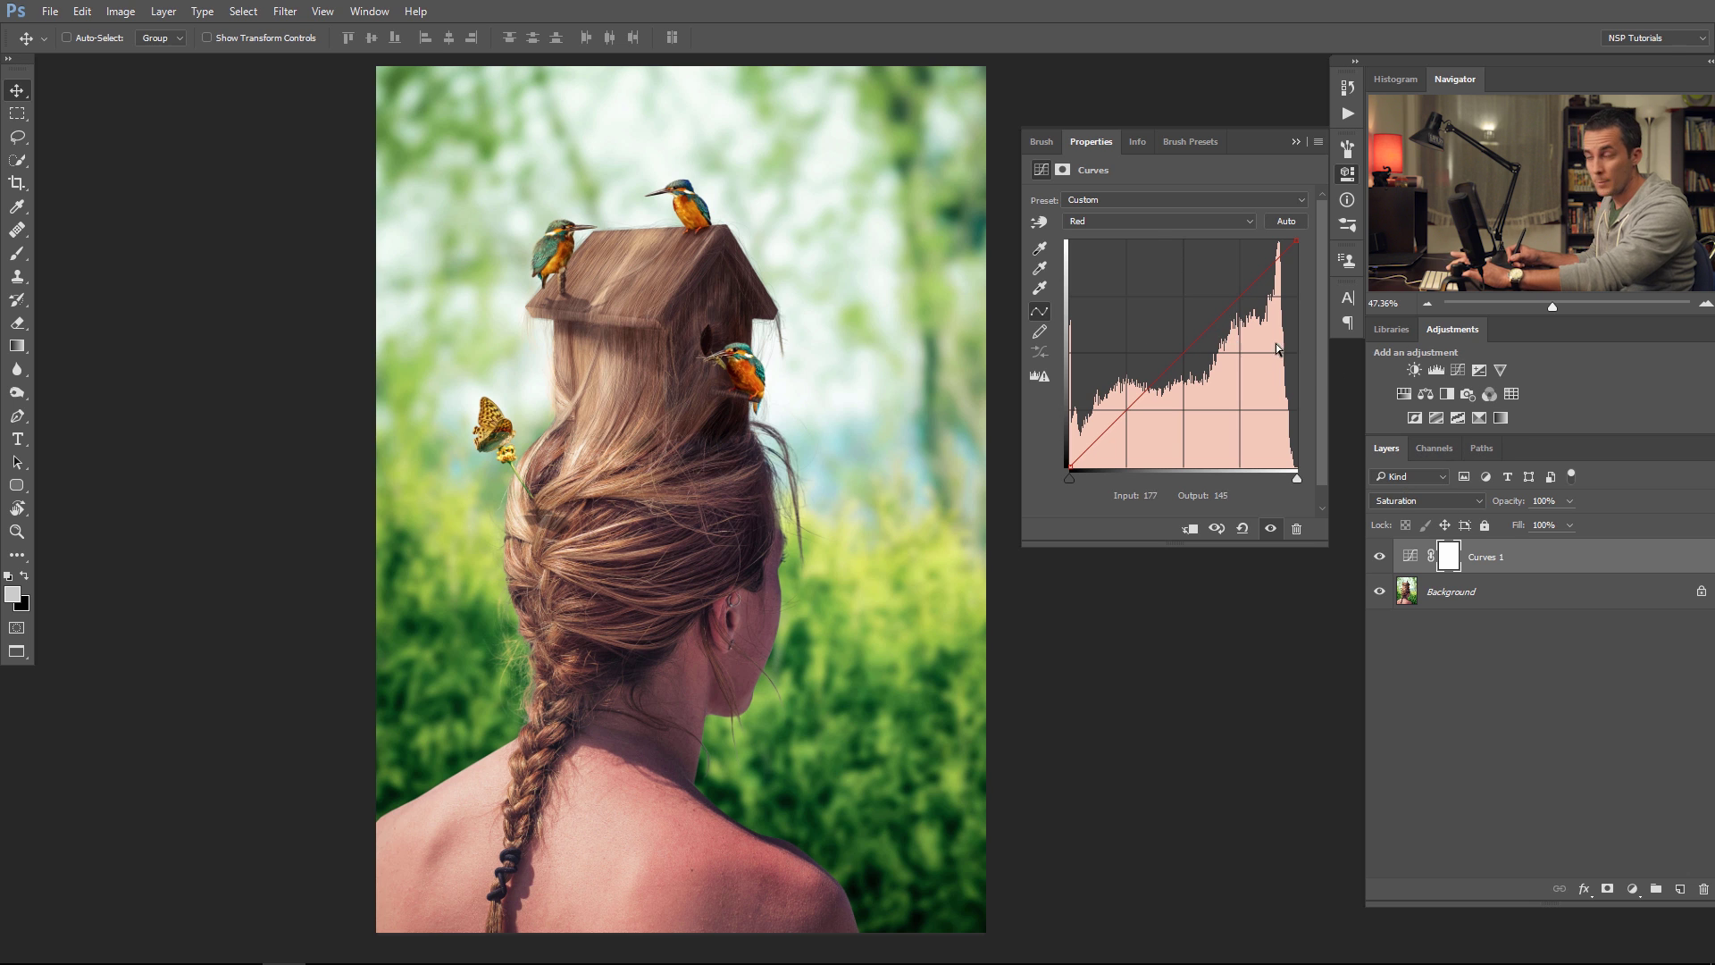
- Set the Curves layer to Color mode and test a Red channel midpoint, raised and then lowered to input 187, output 90, removing it again
click(1455, 502)
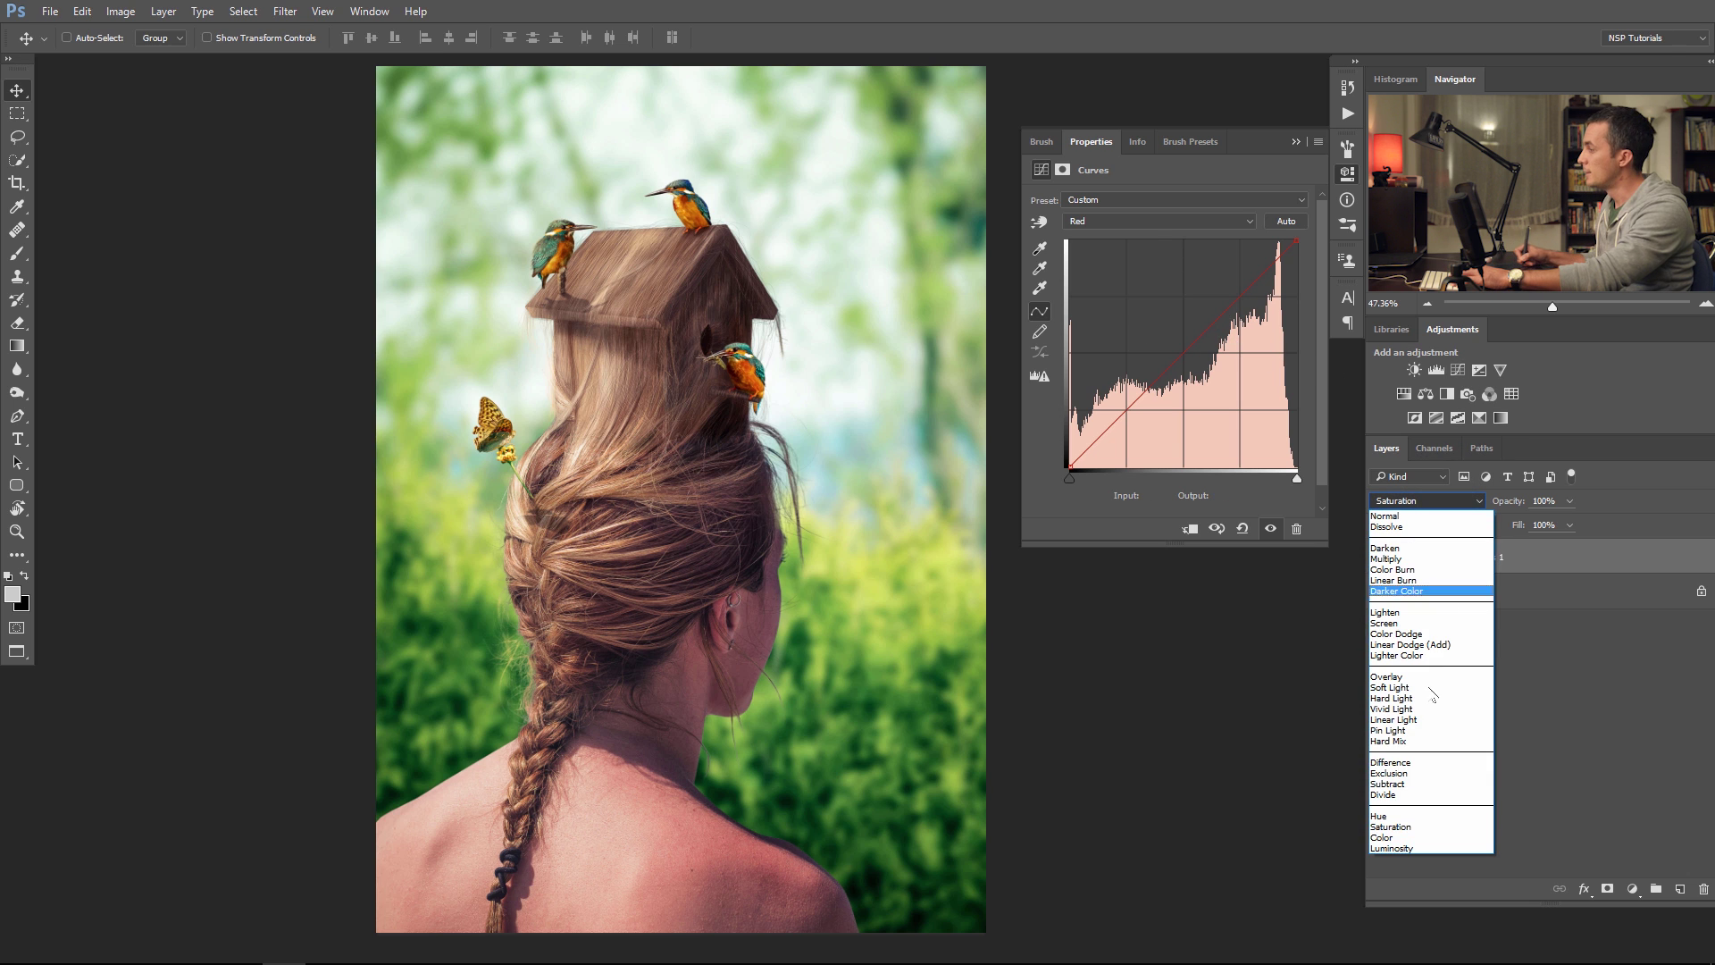
click(1401, 838)
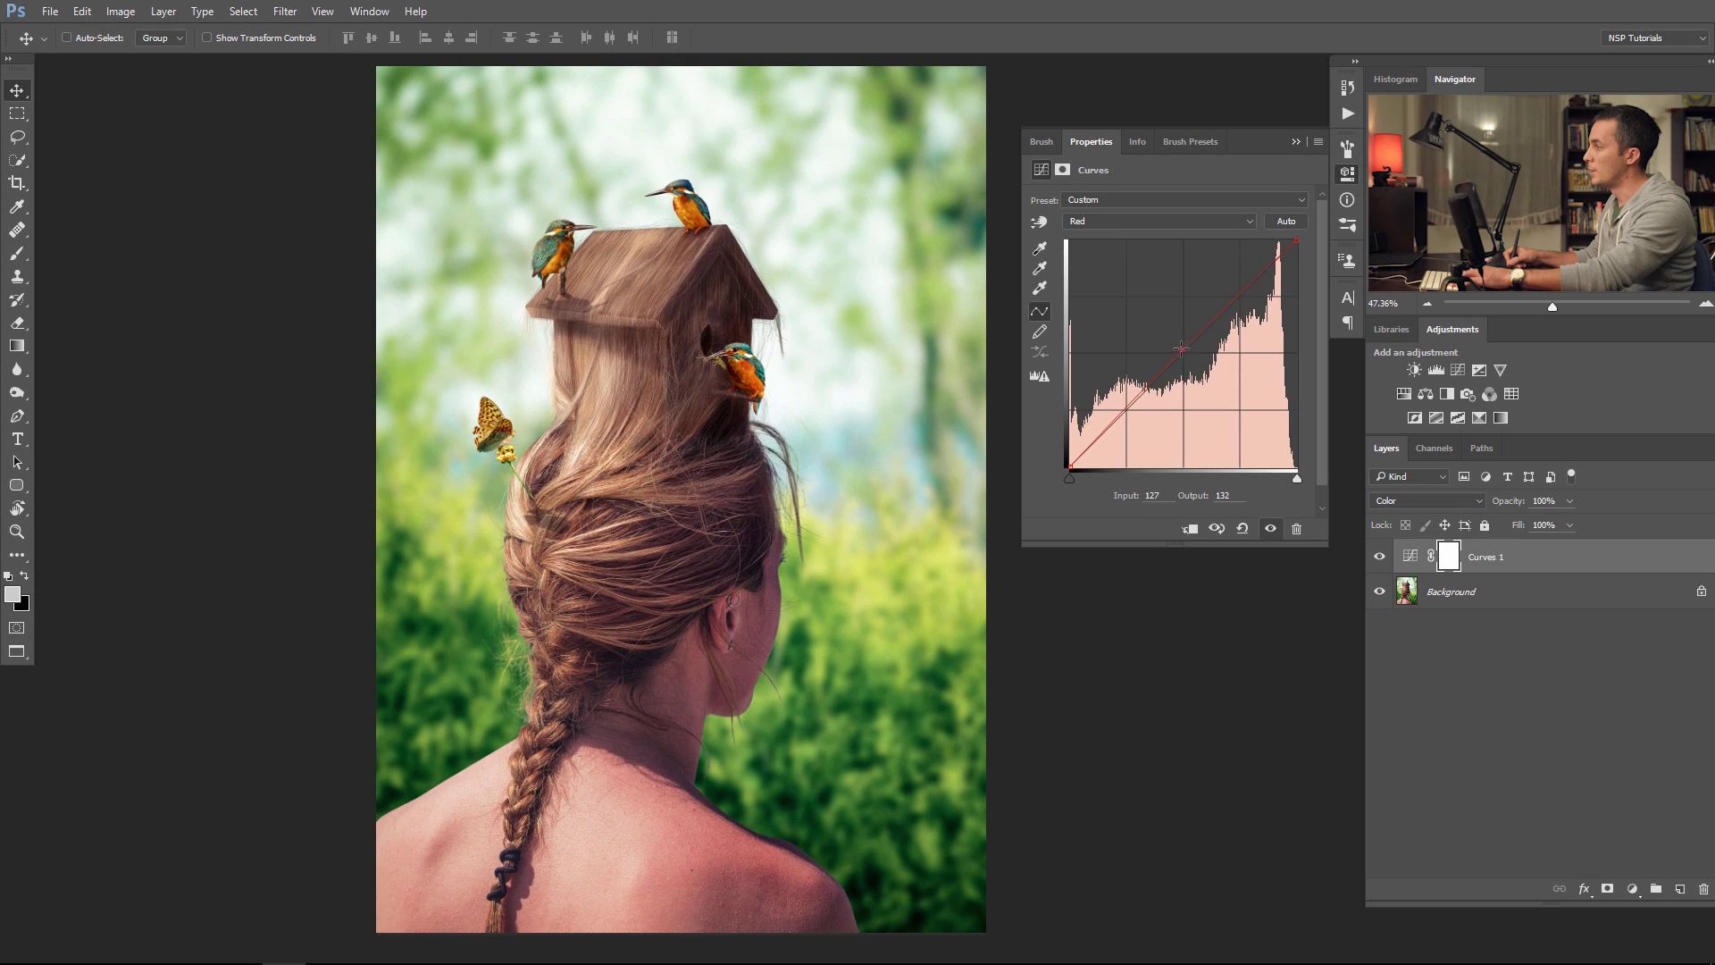
drag(1180, 348, 1162, 318)
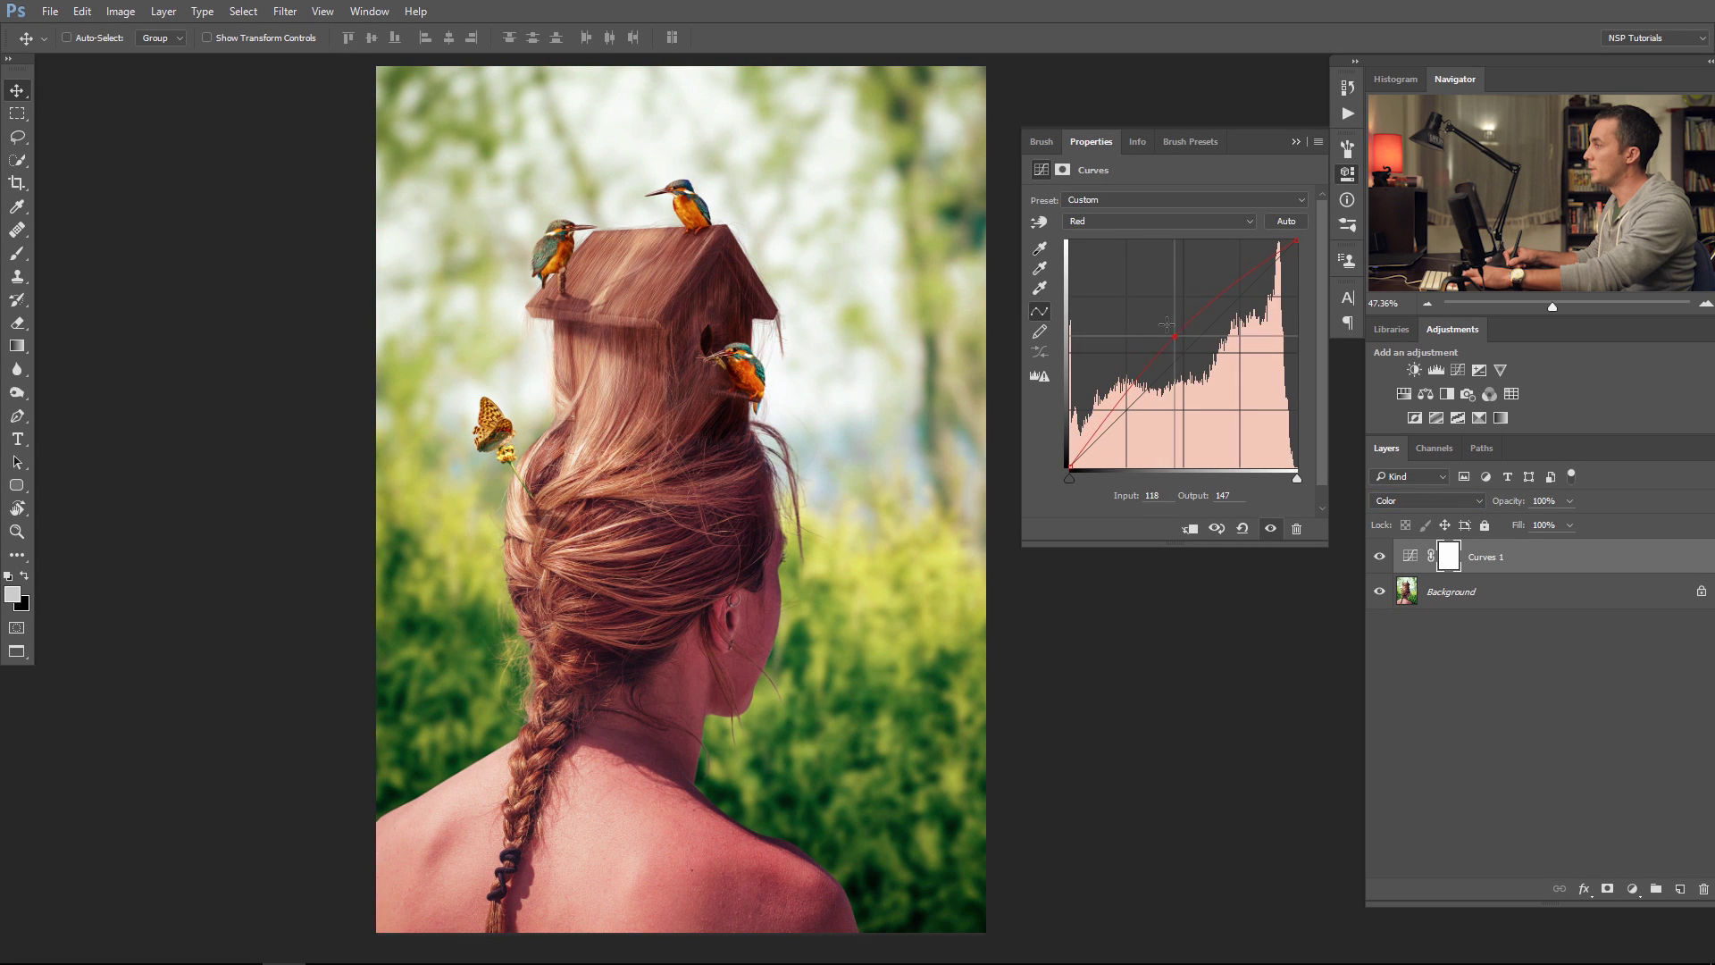
drag(1155, 314, 1237, 386)
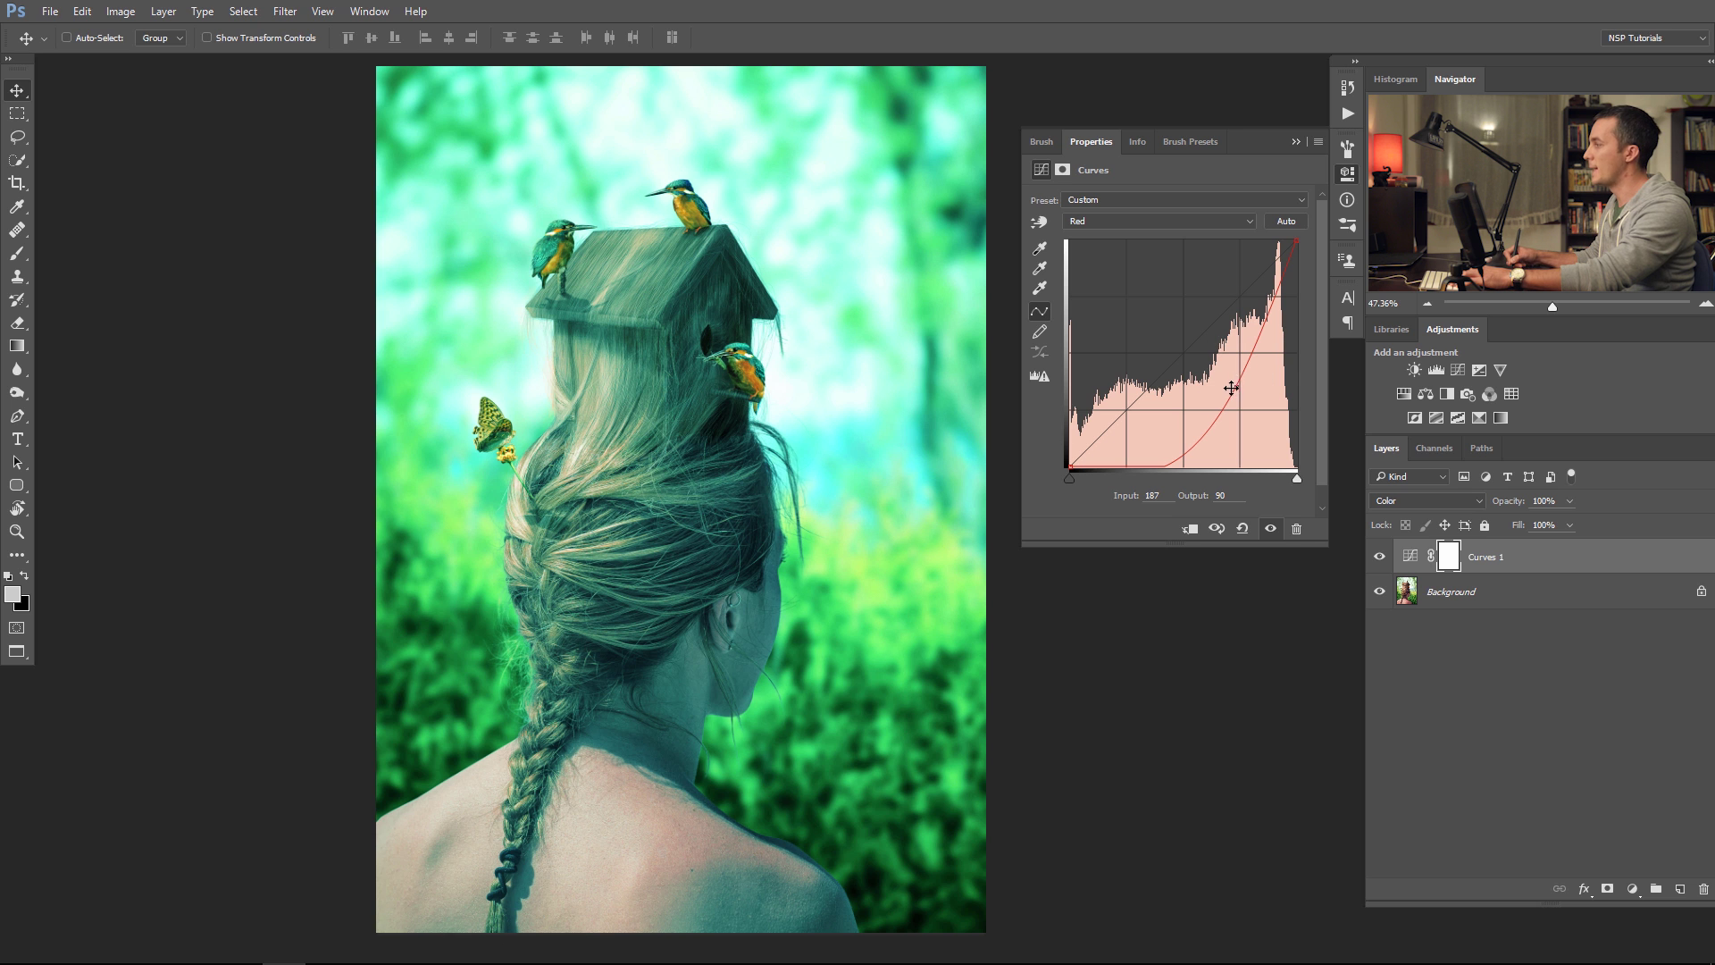
drag(1231, 387, 1188, 232)
- Test a midpoint on the Blue channel curve in Color mode and remove it again
click(1179, 221)
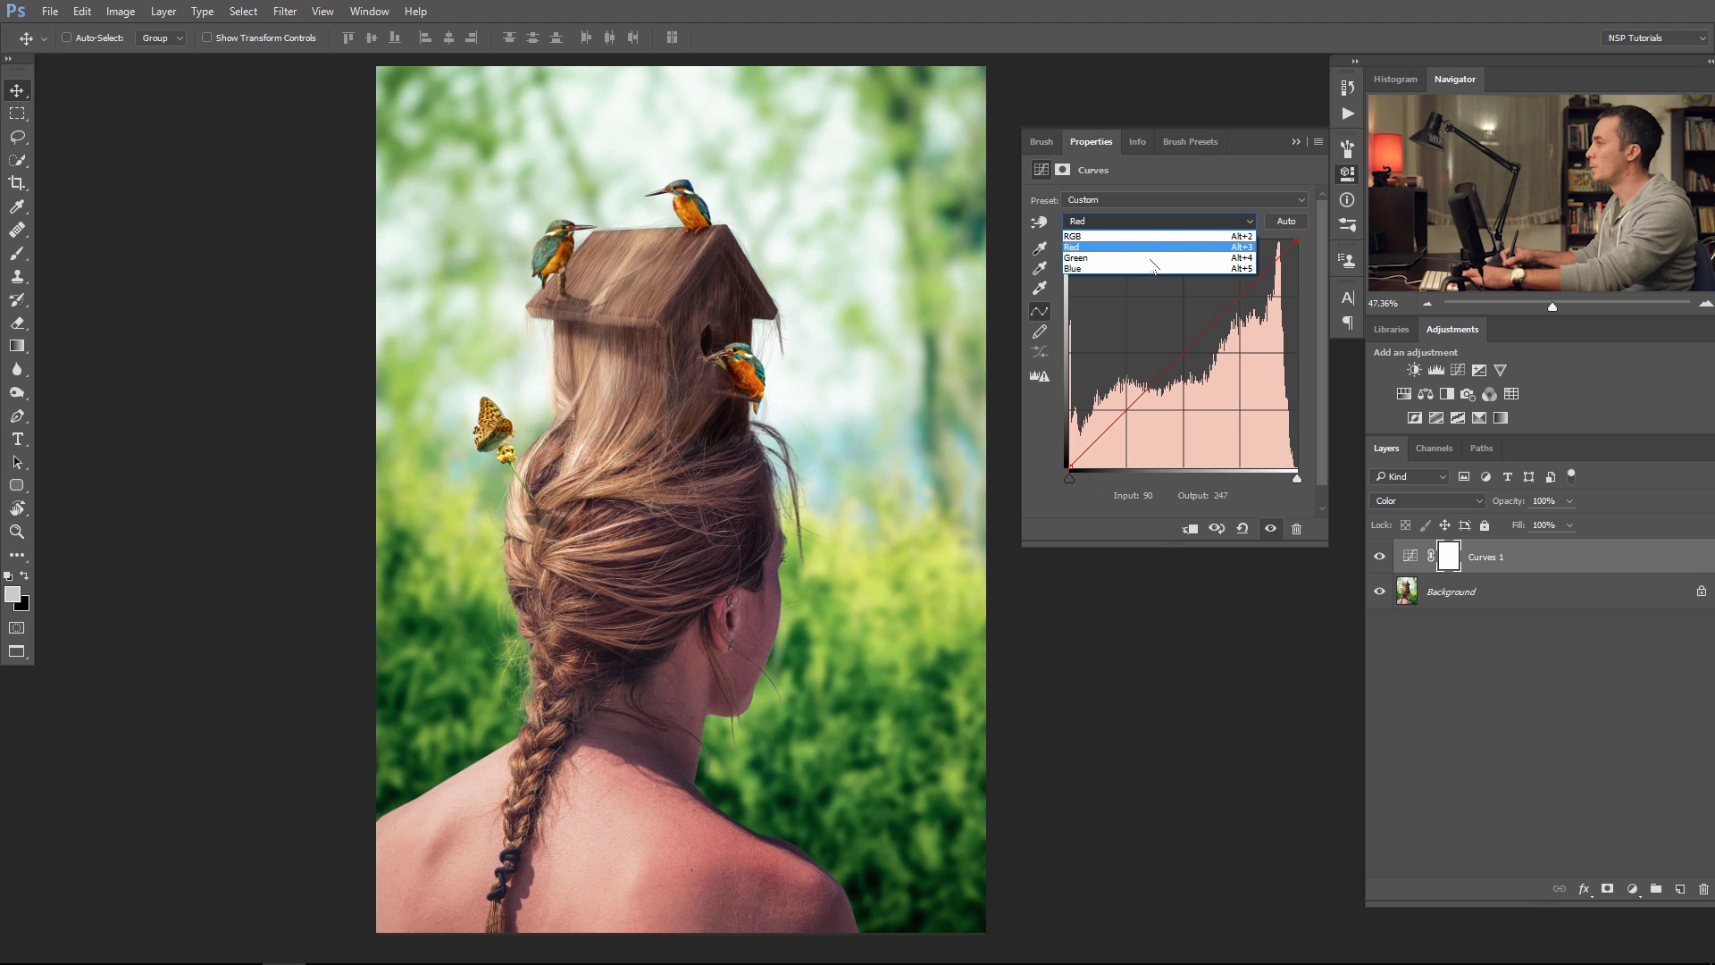
click(1155, 269)
drag(1188, 349, 1317, 366)
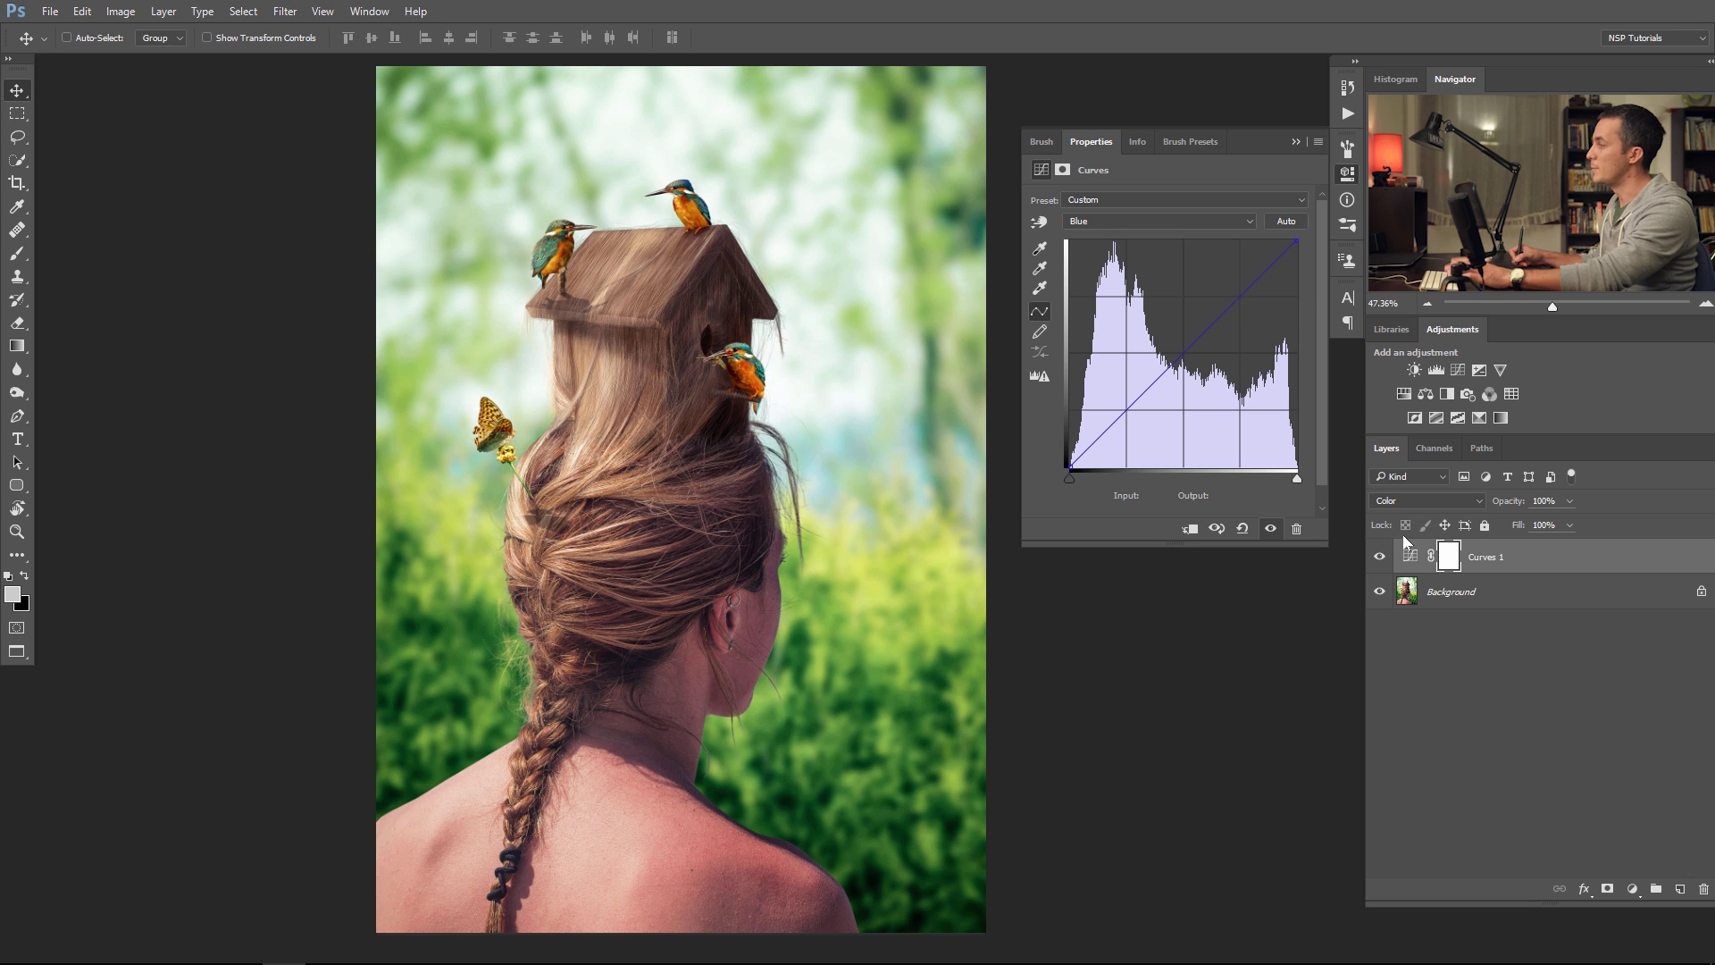
- Set the Curves layer to Normal mode and set the Blue channel's white point to output 218 and black point to output 47
click(1429, 500)
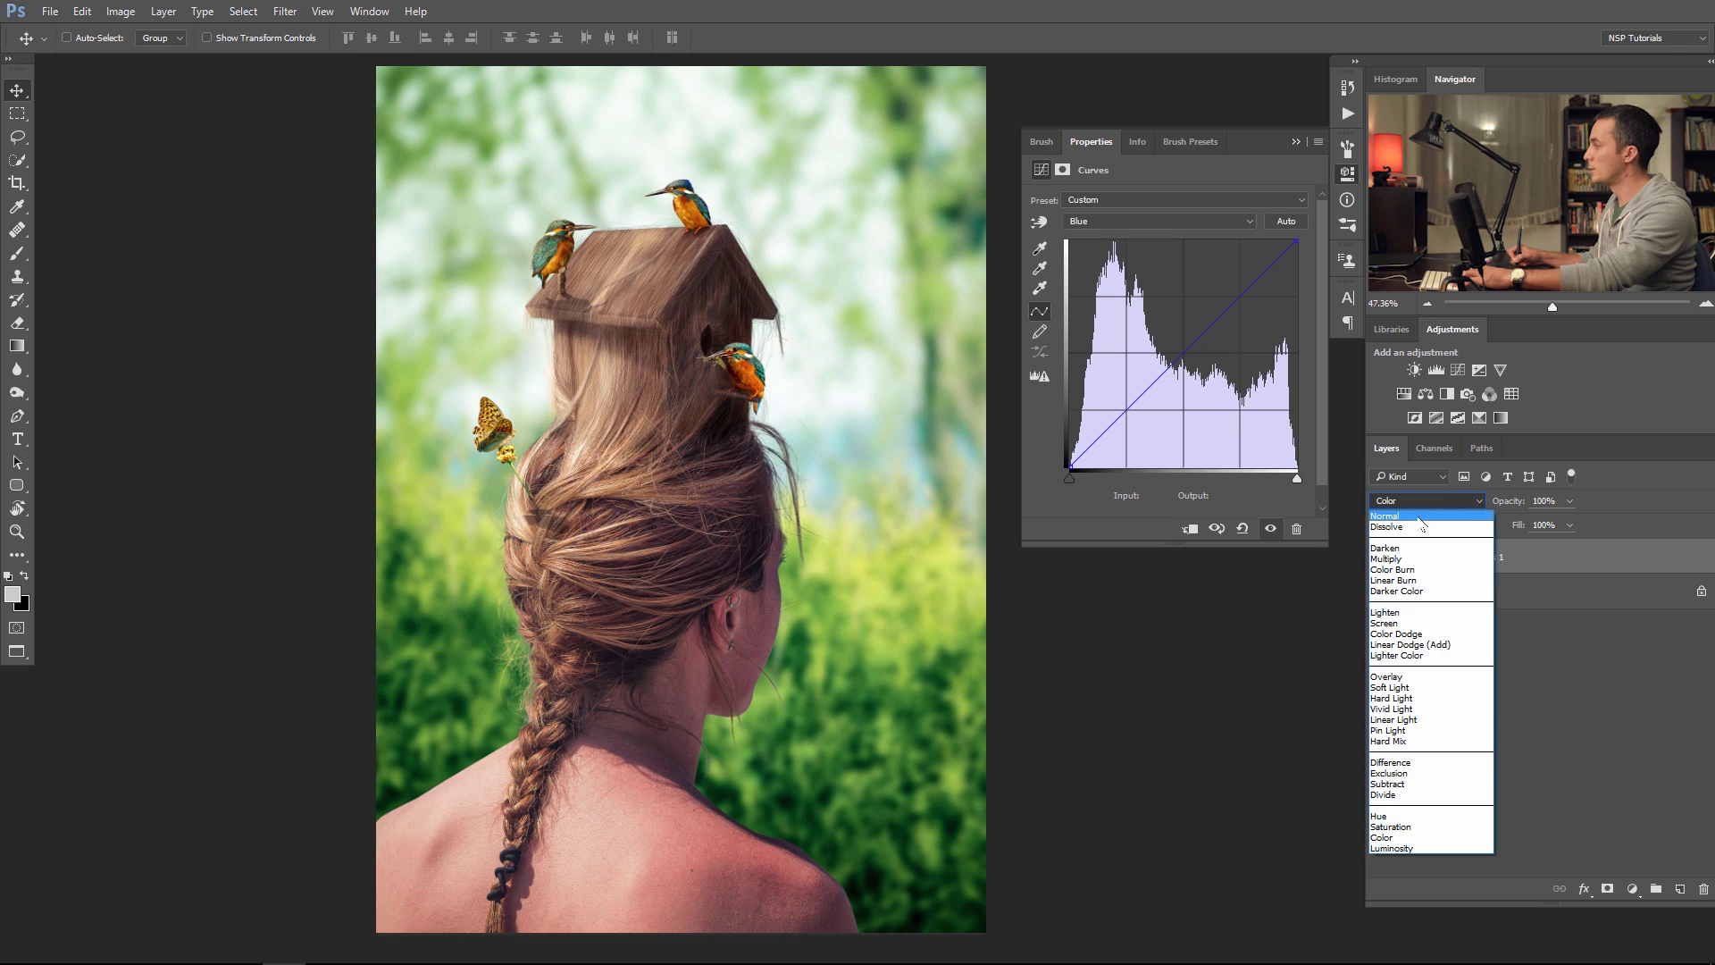
click(1420, 496)
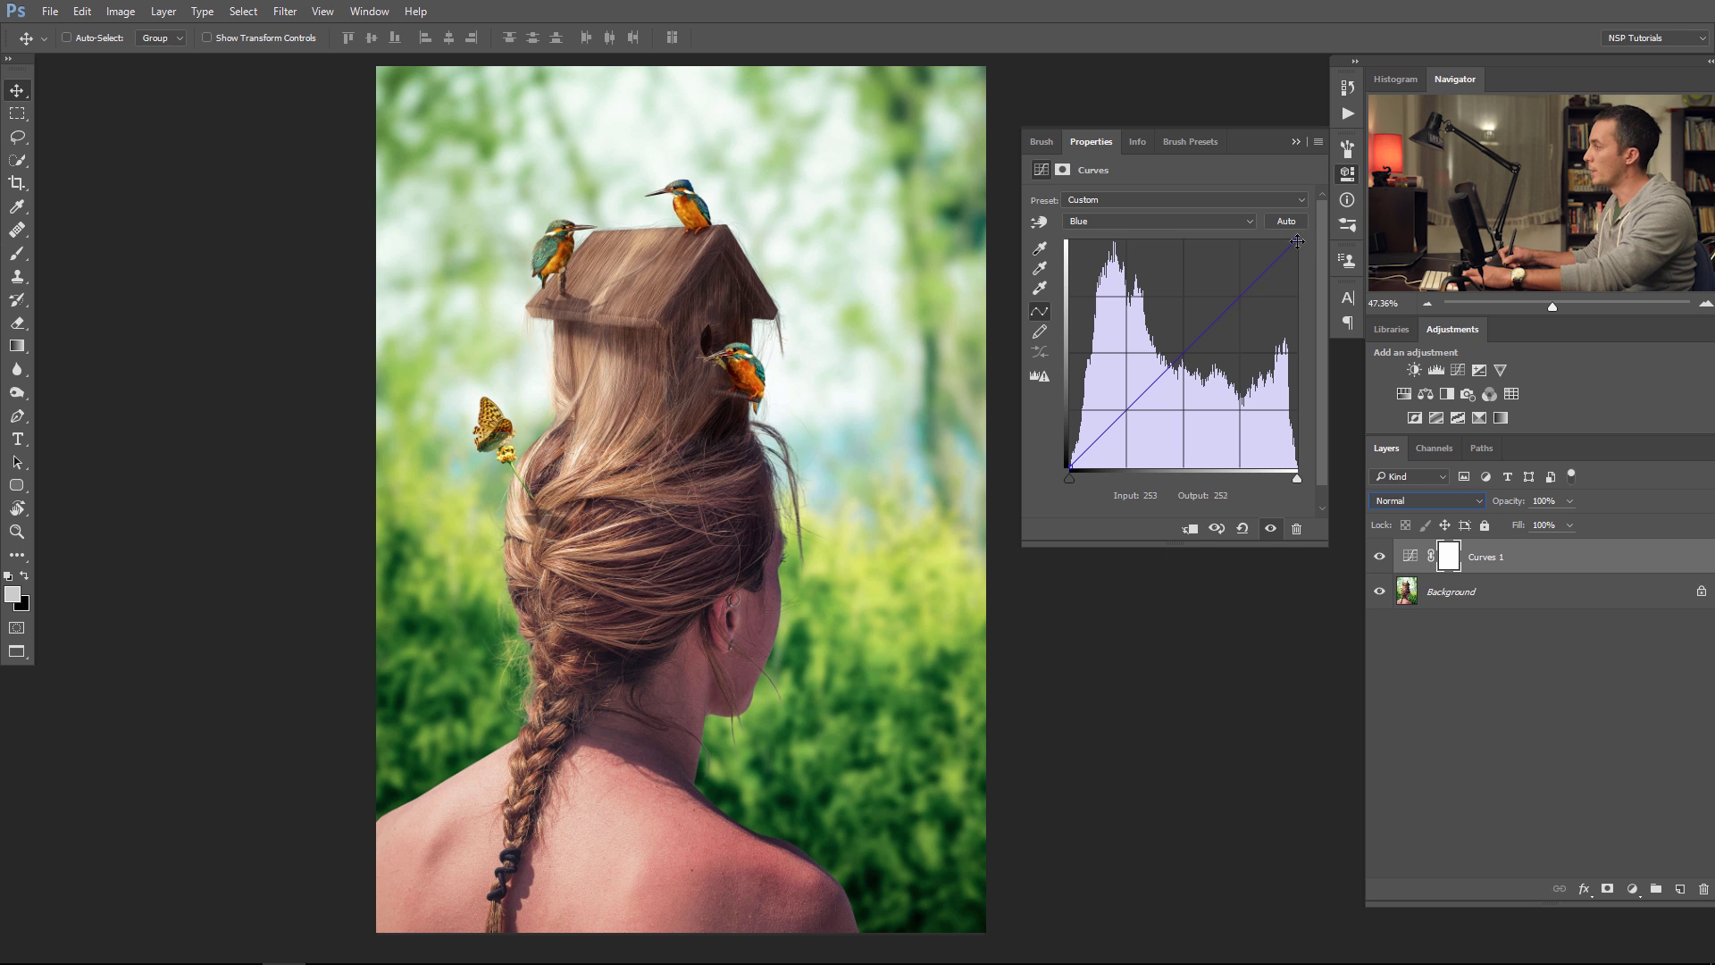
drag(1297, 241, 1306, 274)
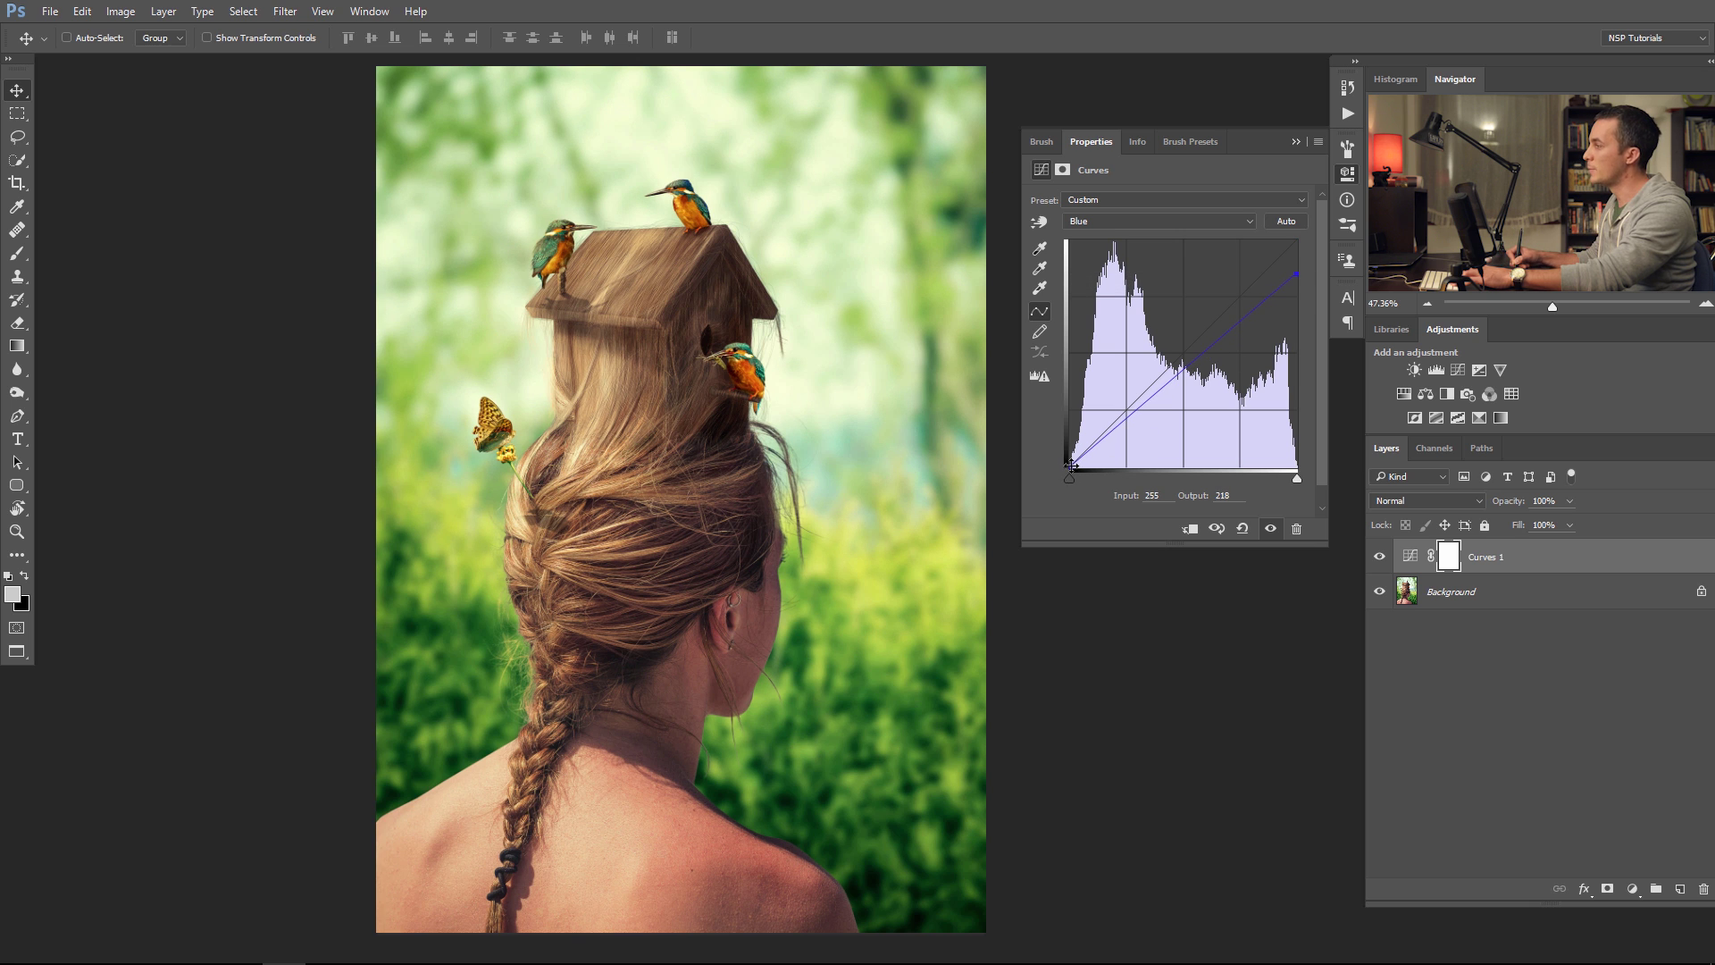
drag(1069, 466, 1060, 425)
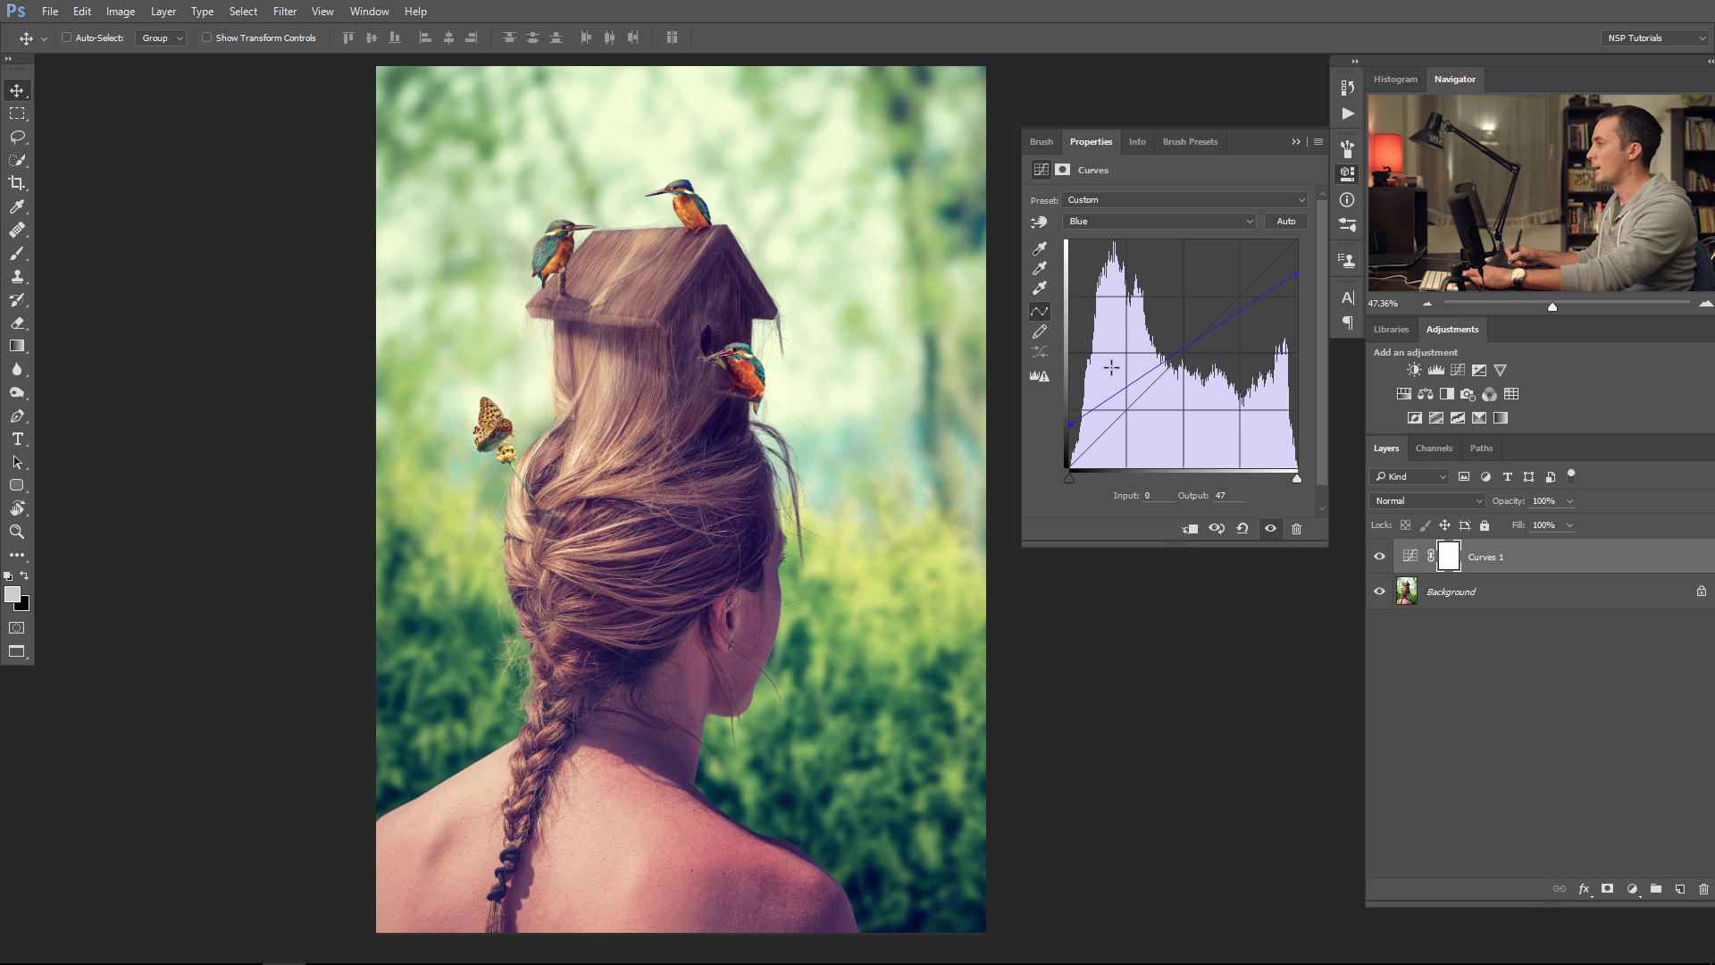
- Raise the Green channel's black point to output 35 and lower its white point to output 242
click(1158, 221)
click(1140, 262)
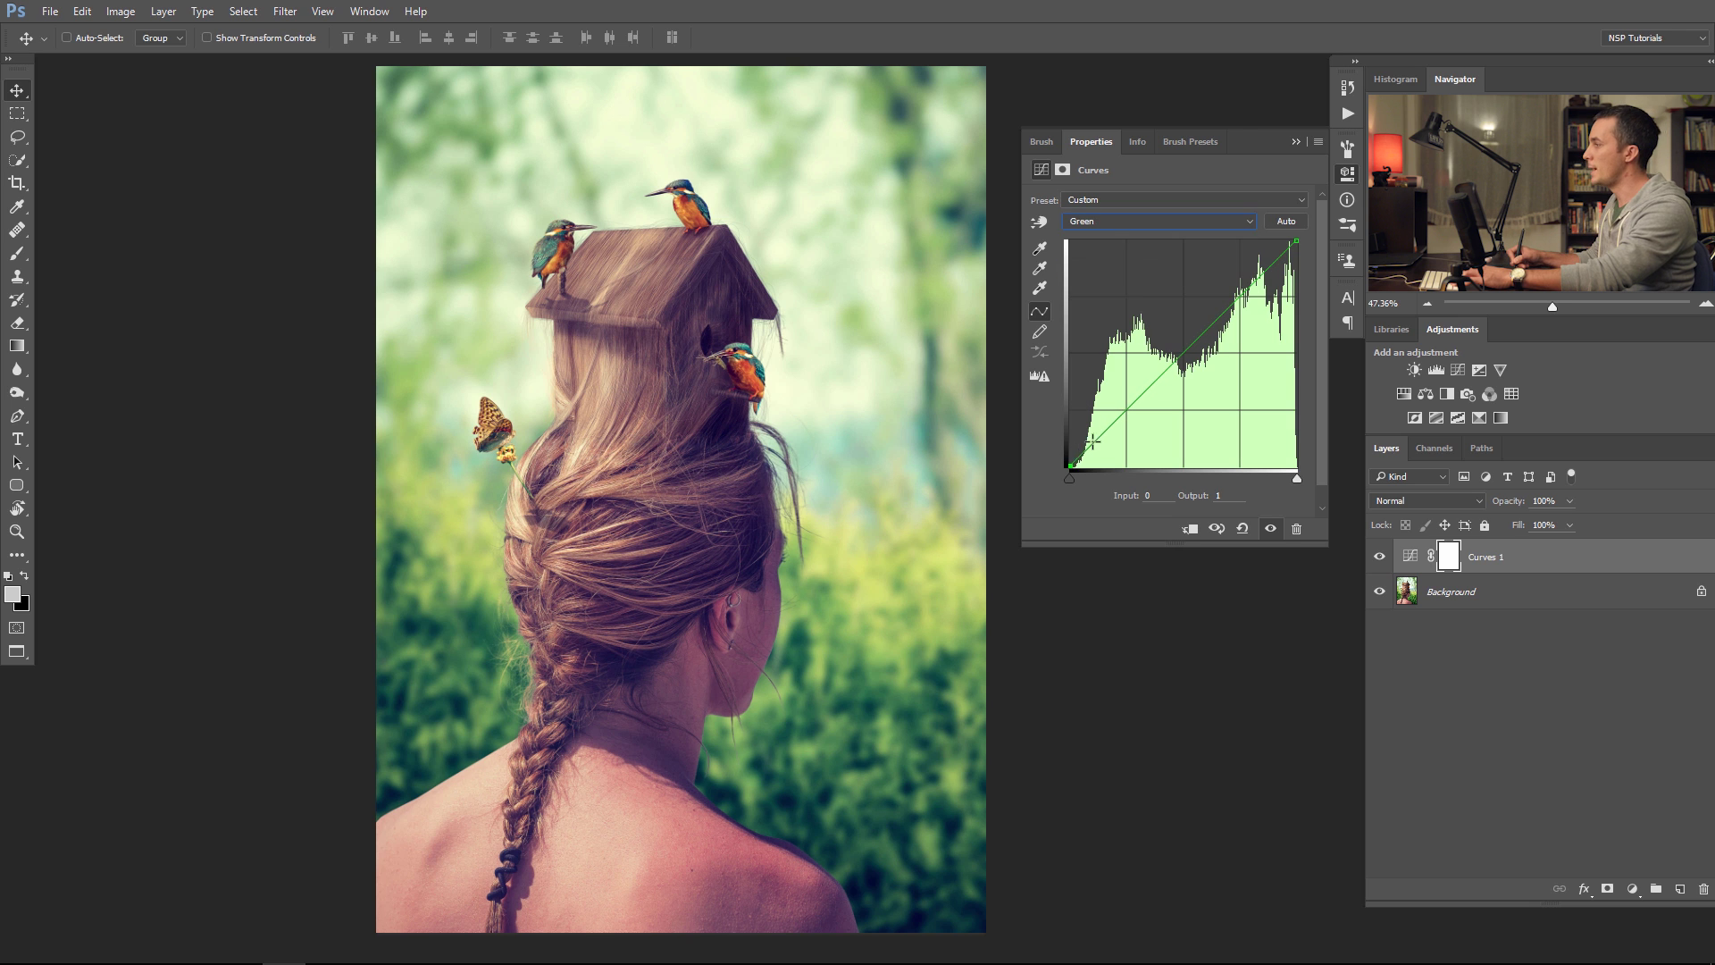
mouse_move(1063, 463)
mouse_down()
mouse_move(1061, 410)
mouse_move(1061, 434)
mouse_up()
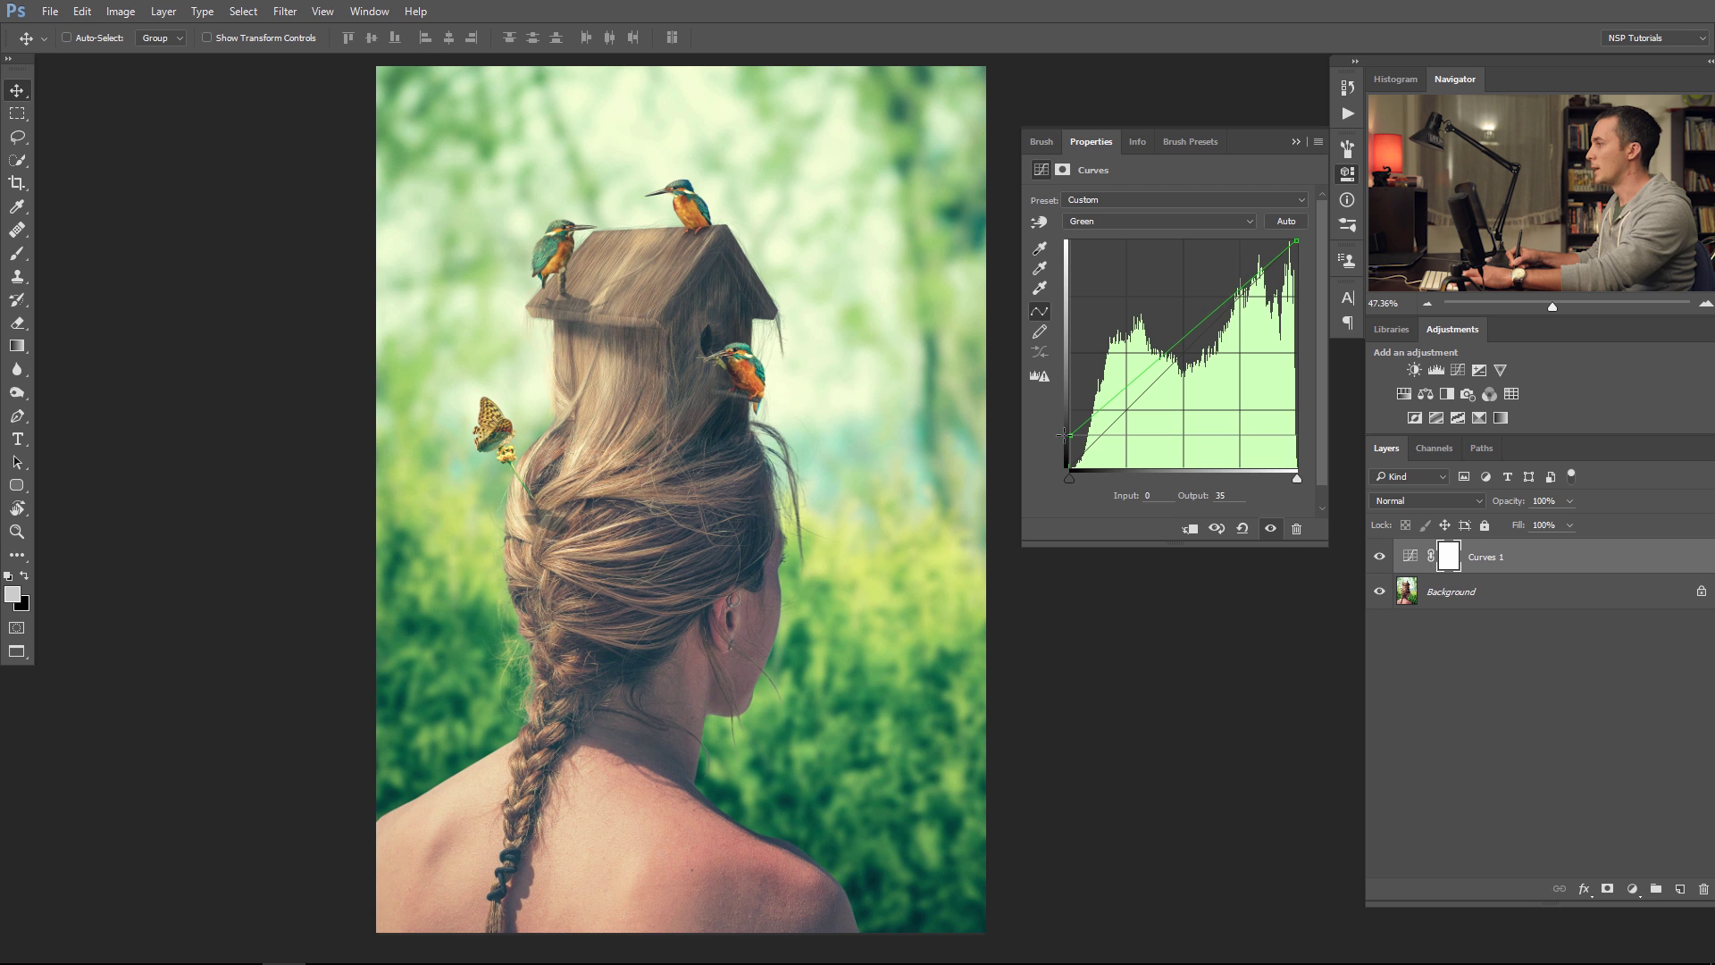
mouse_move(1297, 243)
mouse_down()
mouse_move(1297, 268)
mouse_move(1296, 253)
mouse_up()
- Place a Red channel midpoint at input 148, output 131 and compare the adjustment with its previous state
click(1165, 223)
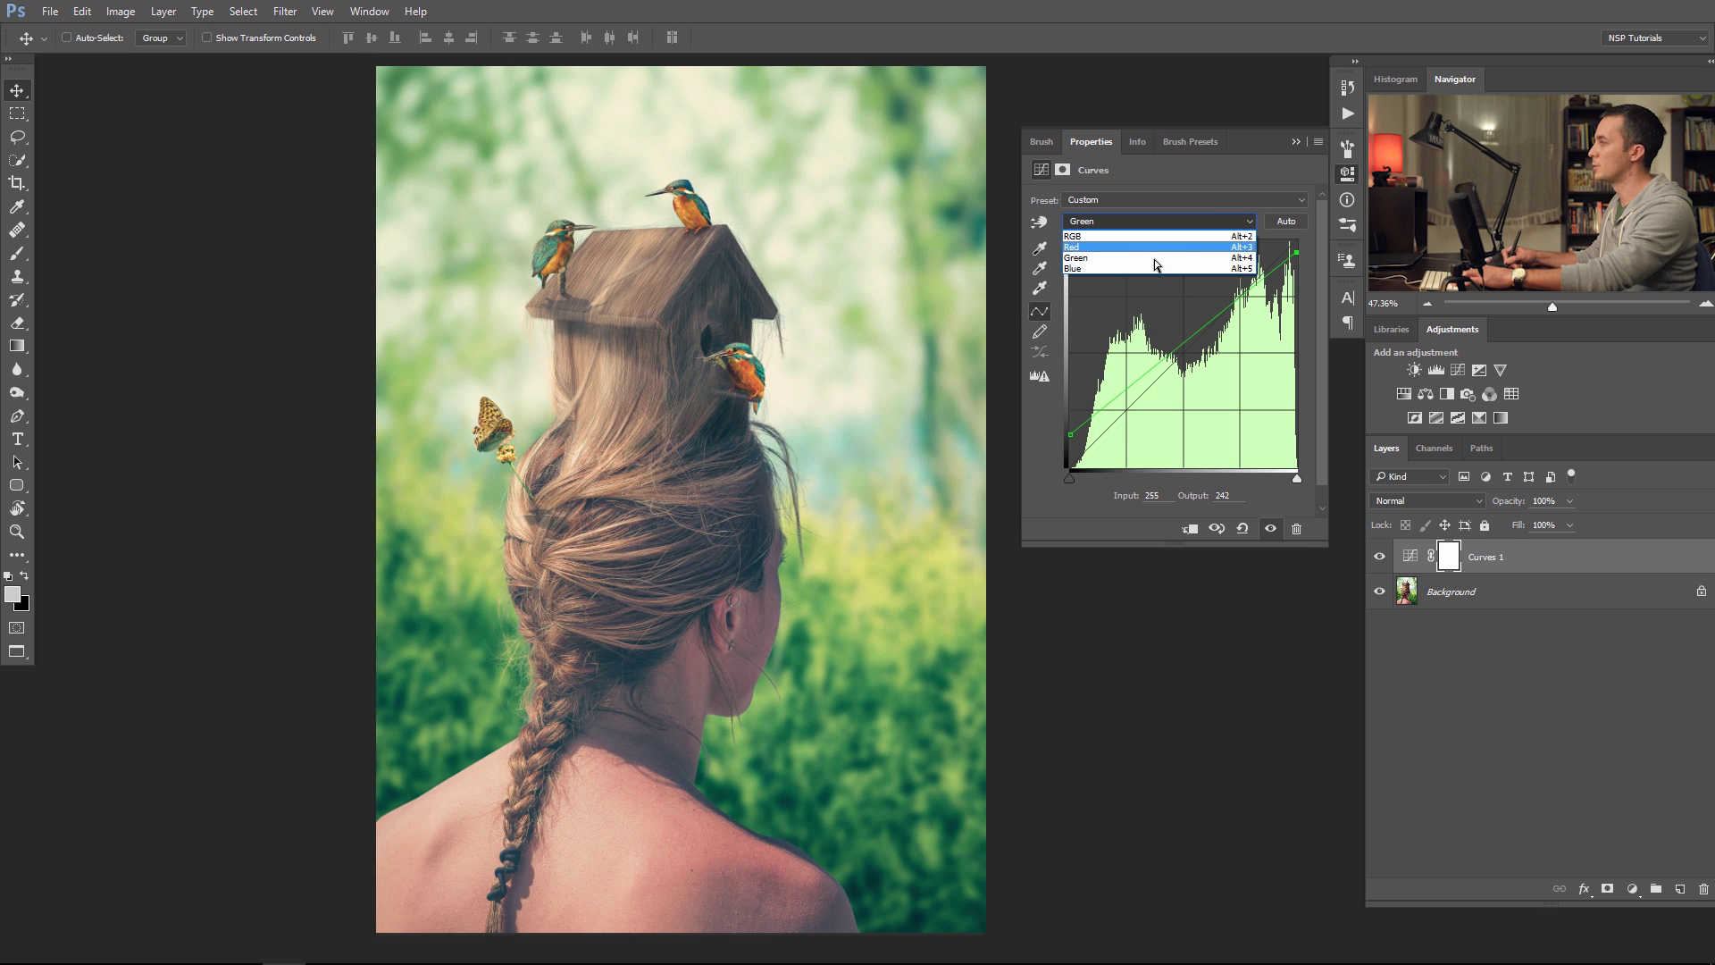
click(1158, 257)
mouse_move(1183, 353)
mouse_down()
mouse_move(1164, 352)
mouse_move(1201, 351)
mouse_up()
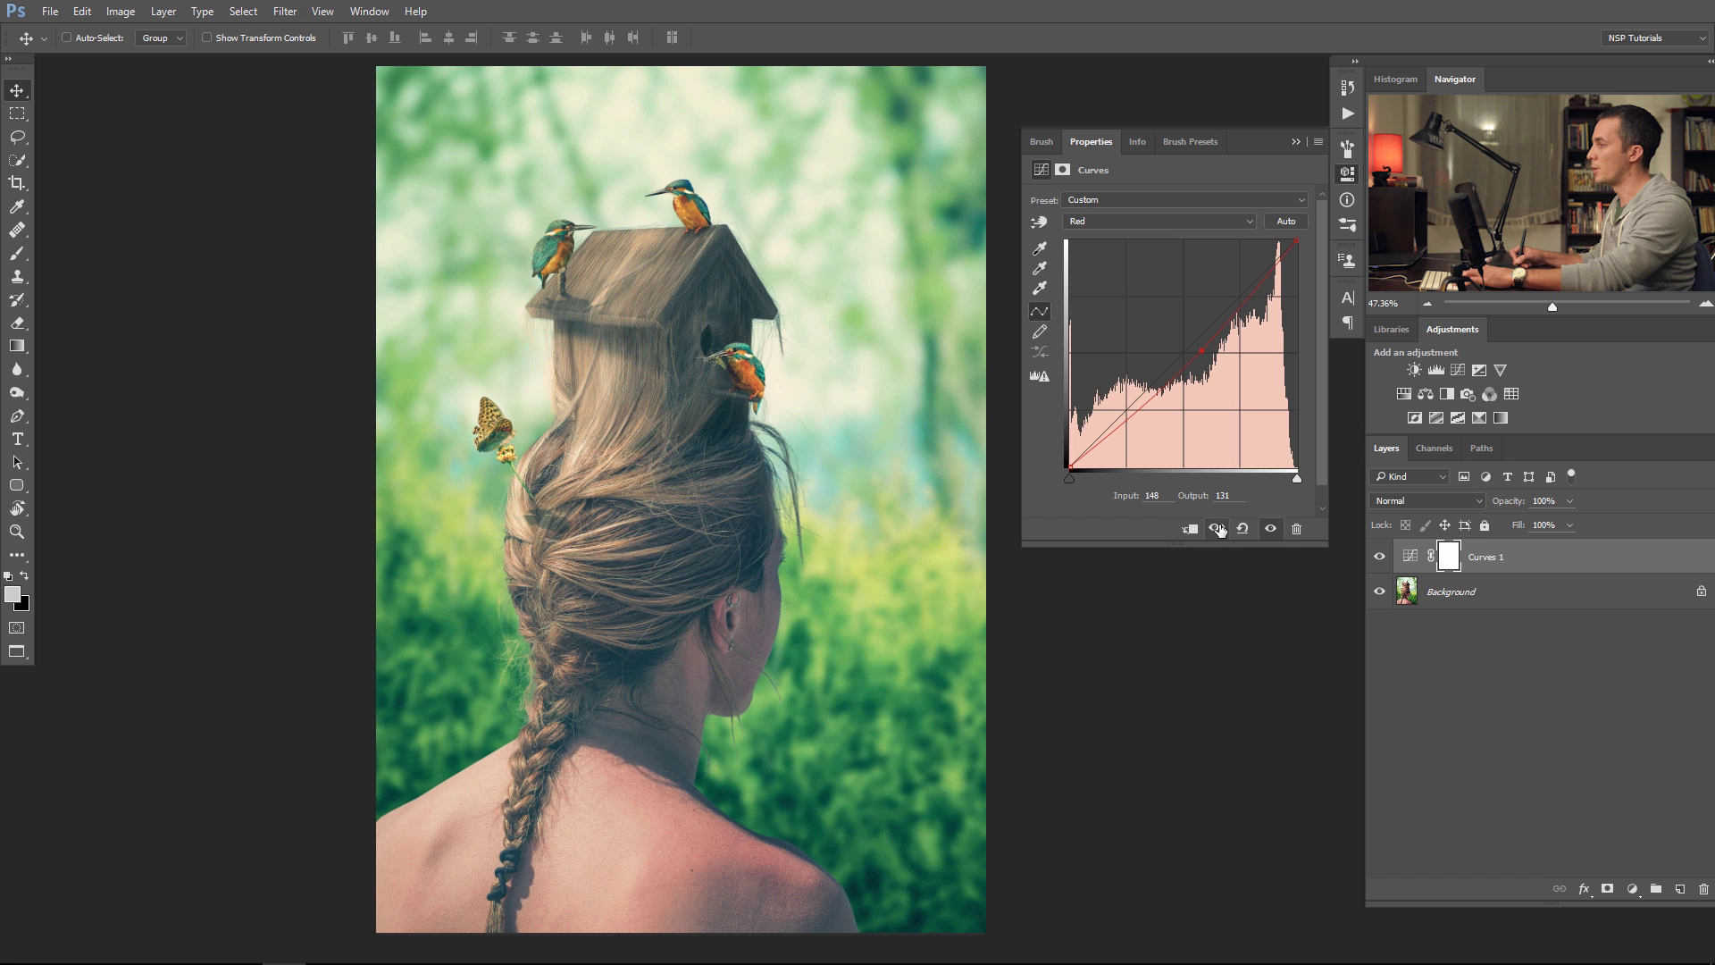
click(1217, 529)
drag(1217, 529, 1222, 532)
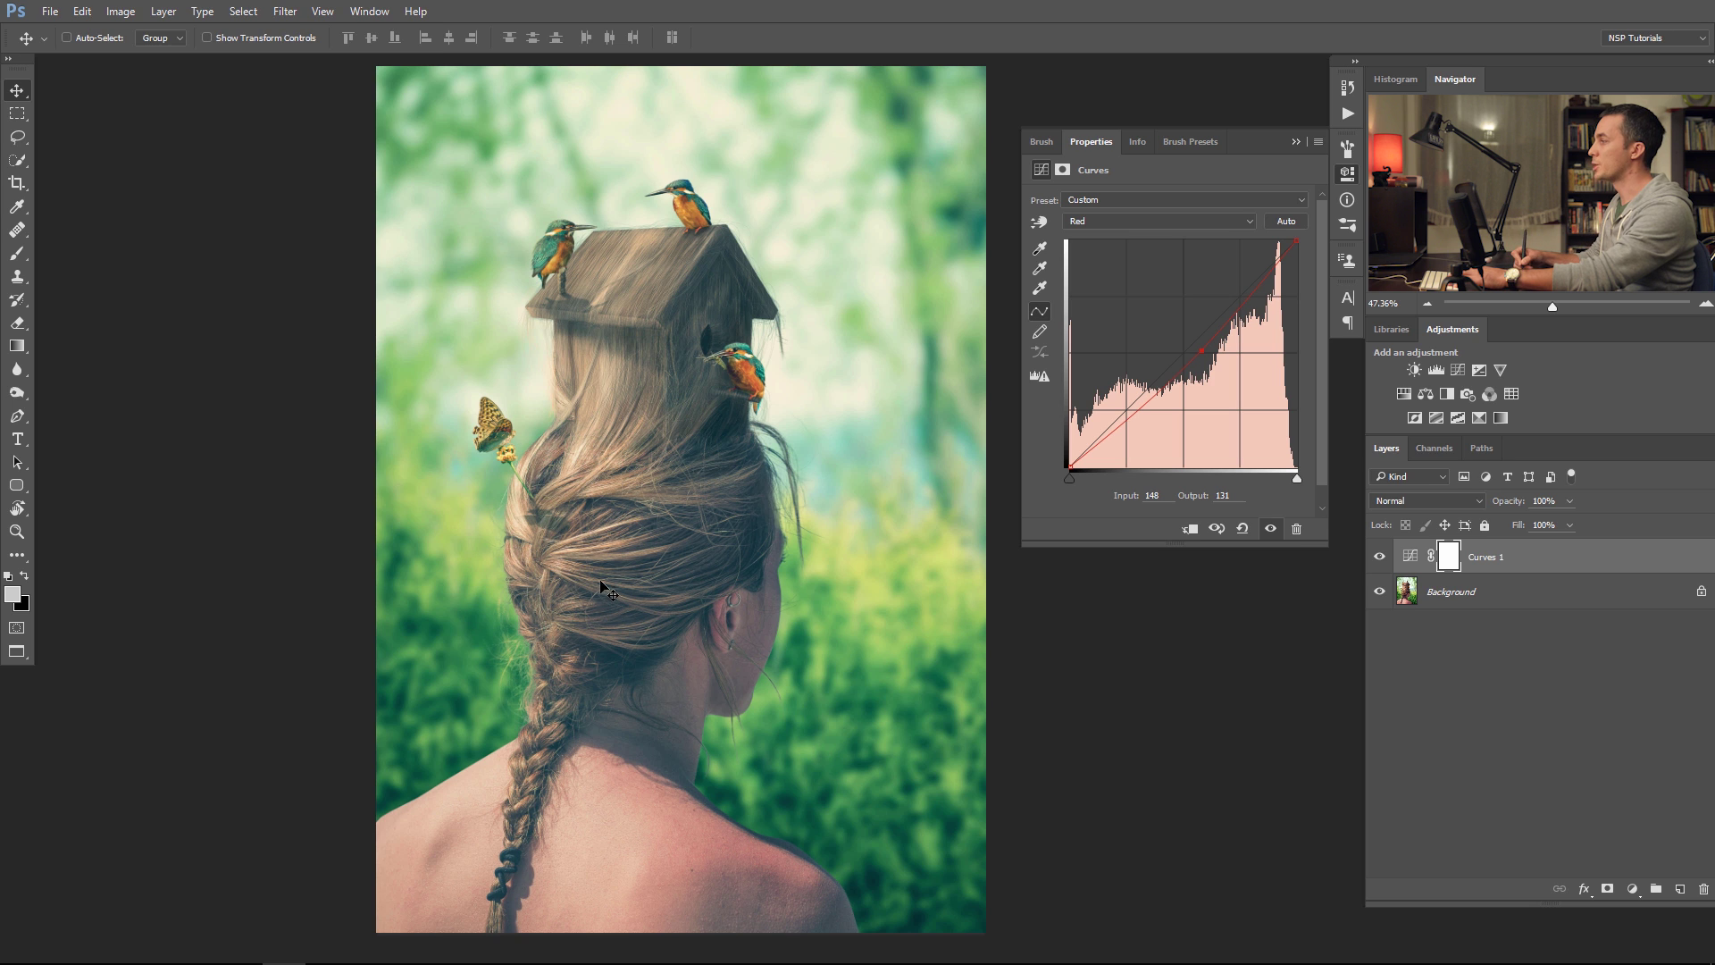
- Raise the Green channel's black point further to output 49
click(1154, 223)
click(1141, 258)
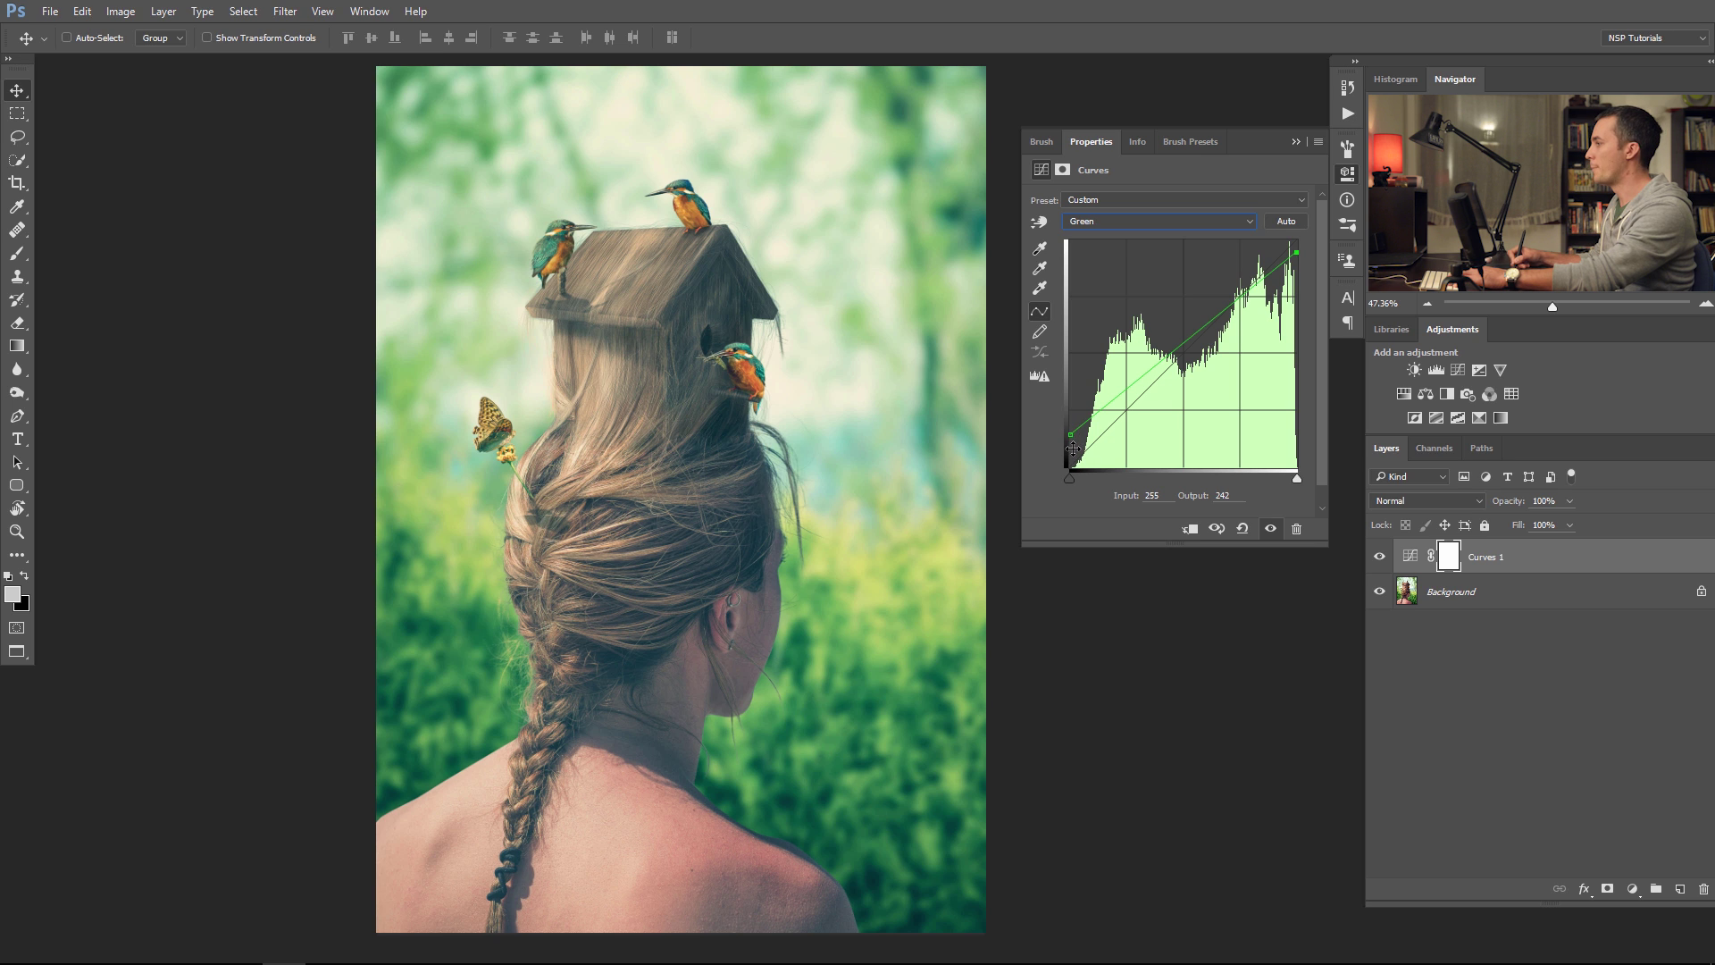
drag(1069, 438, 1070, 422)
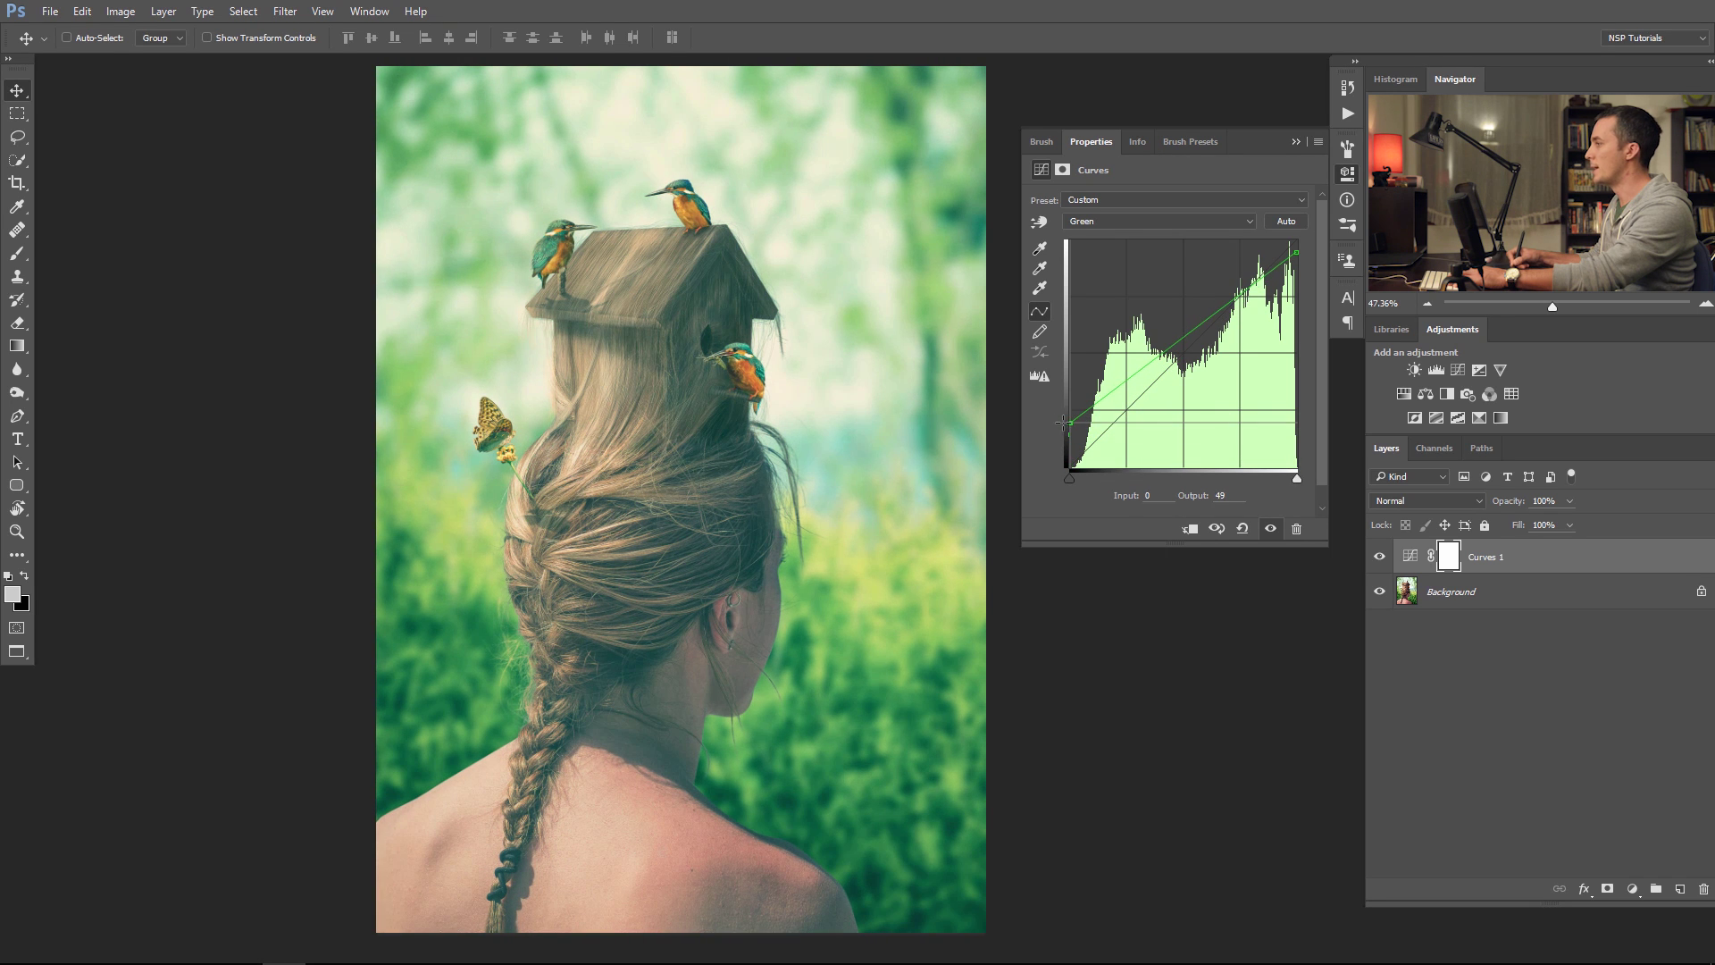
- Raise the Blue channel's black point to output 59 and set the Curves layer's blend mode to Color
click(1133, 223)
click(1122, 268)
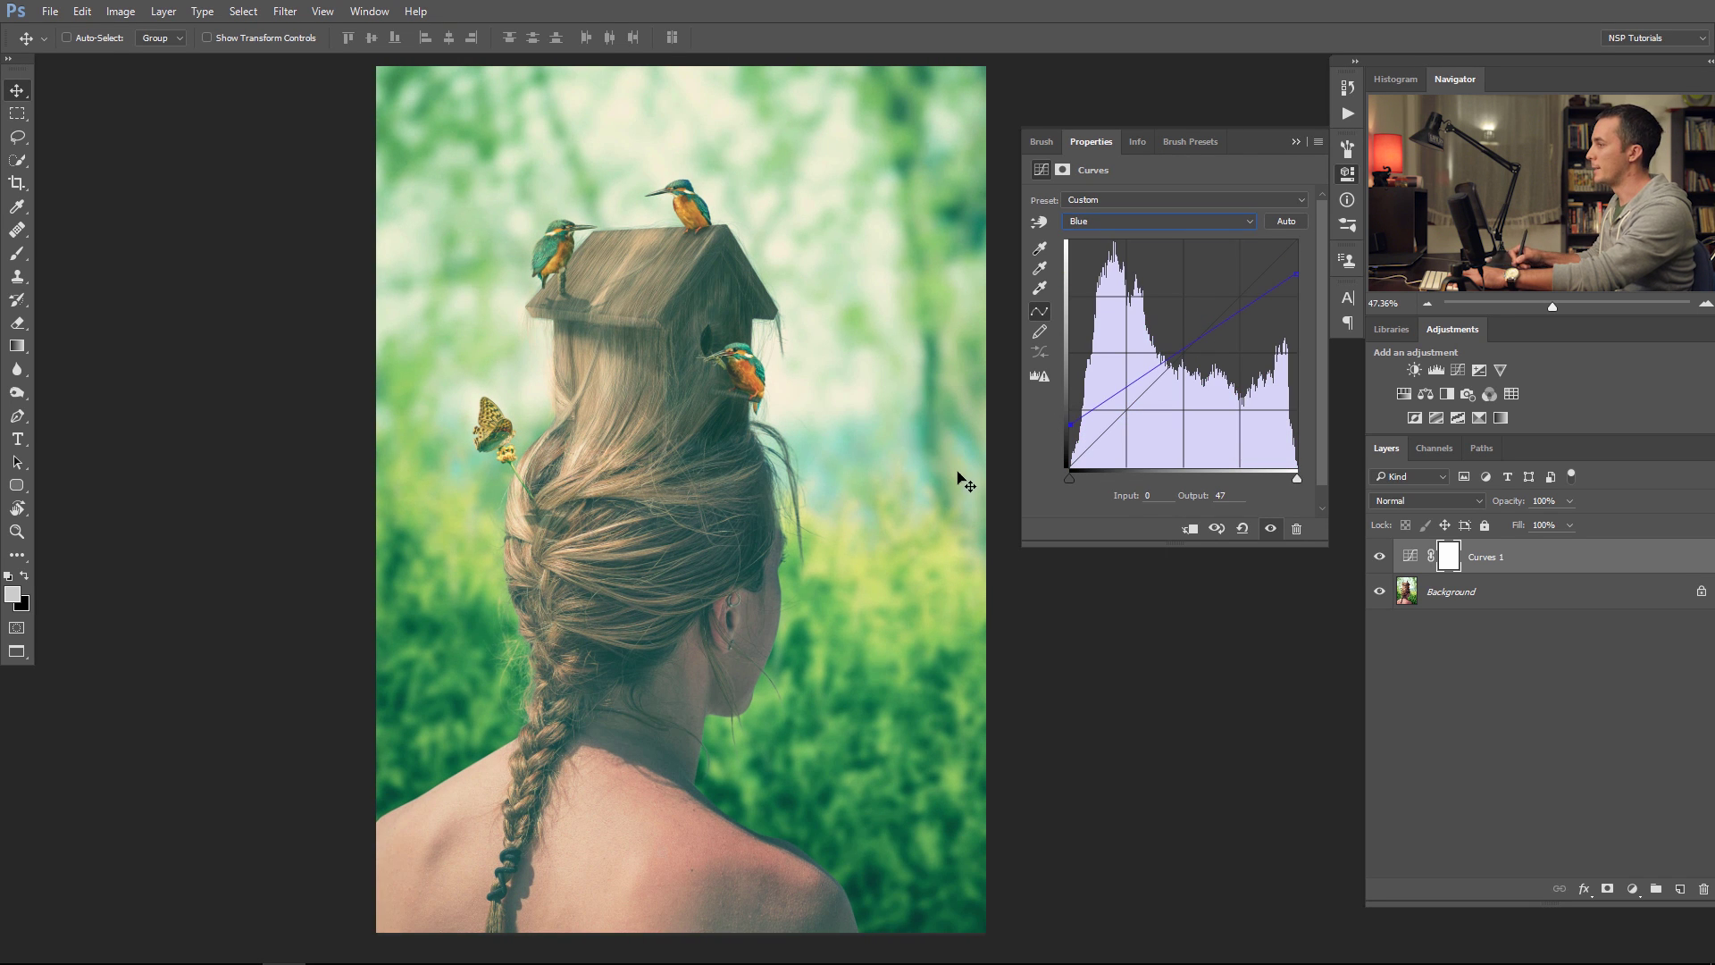
mouse_move(1073, 424)
mouse_down()
mouse_move(1070, 442)
mouse_move(1070, 413)
mouse_up()
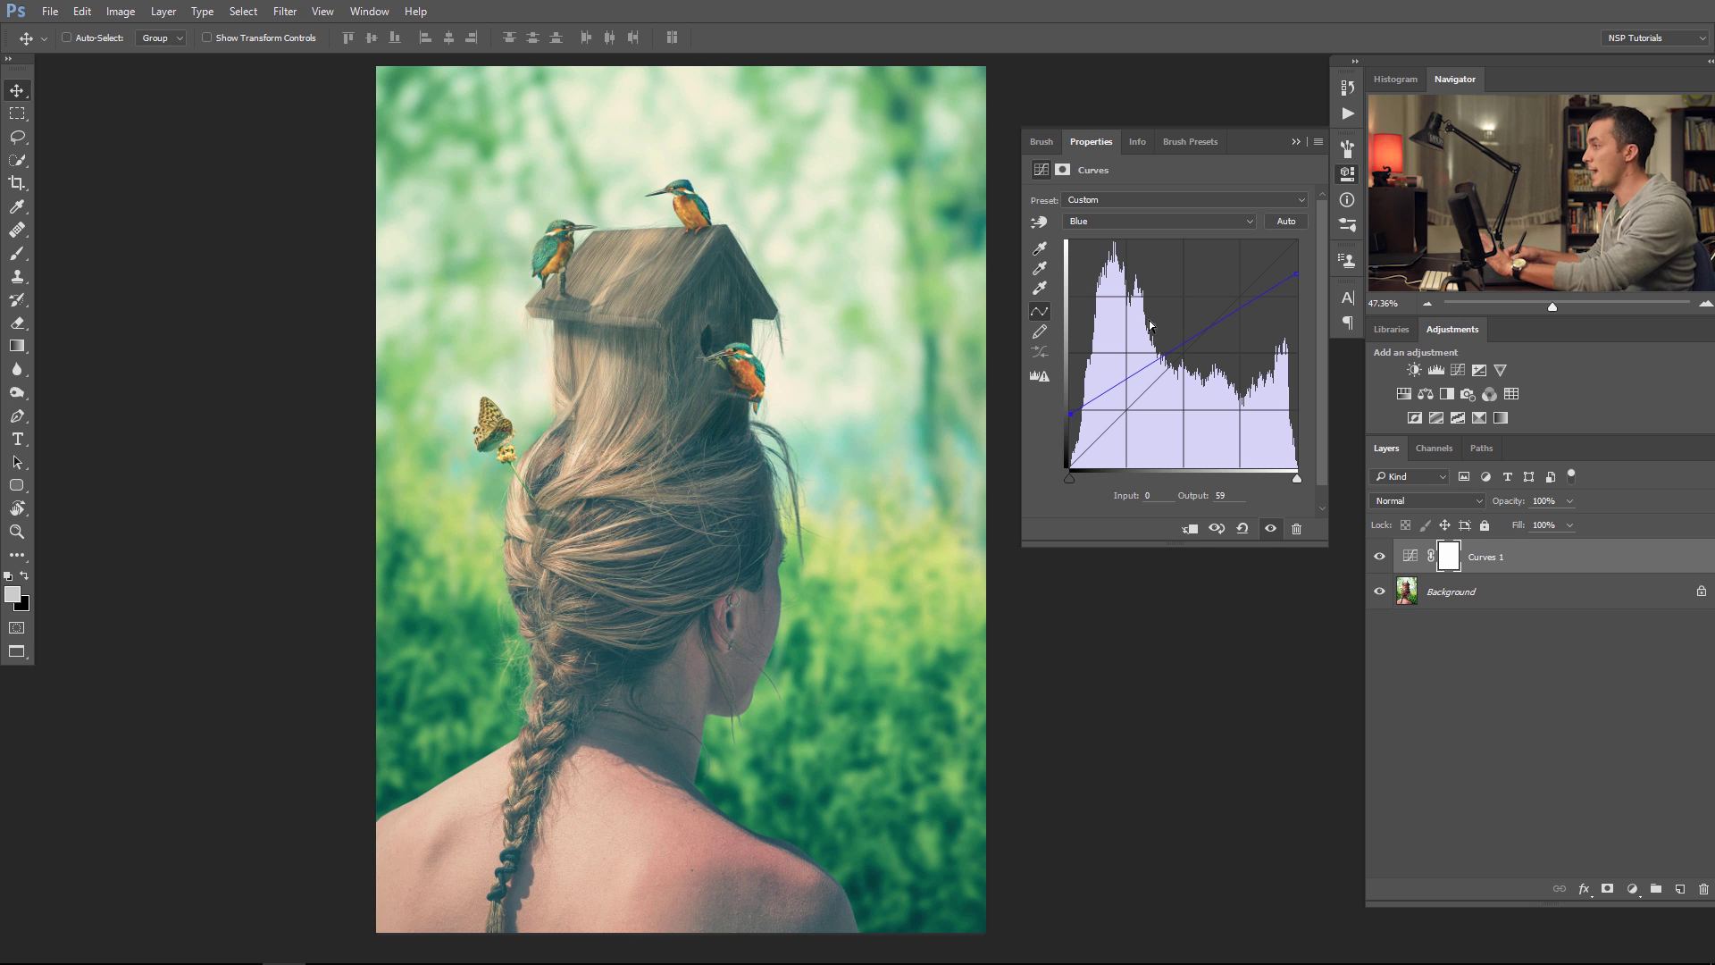
click(1410, 503)
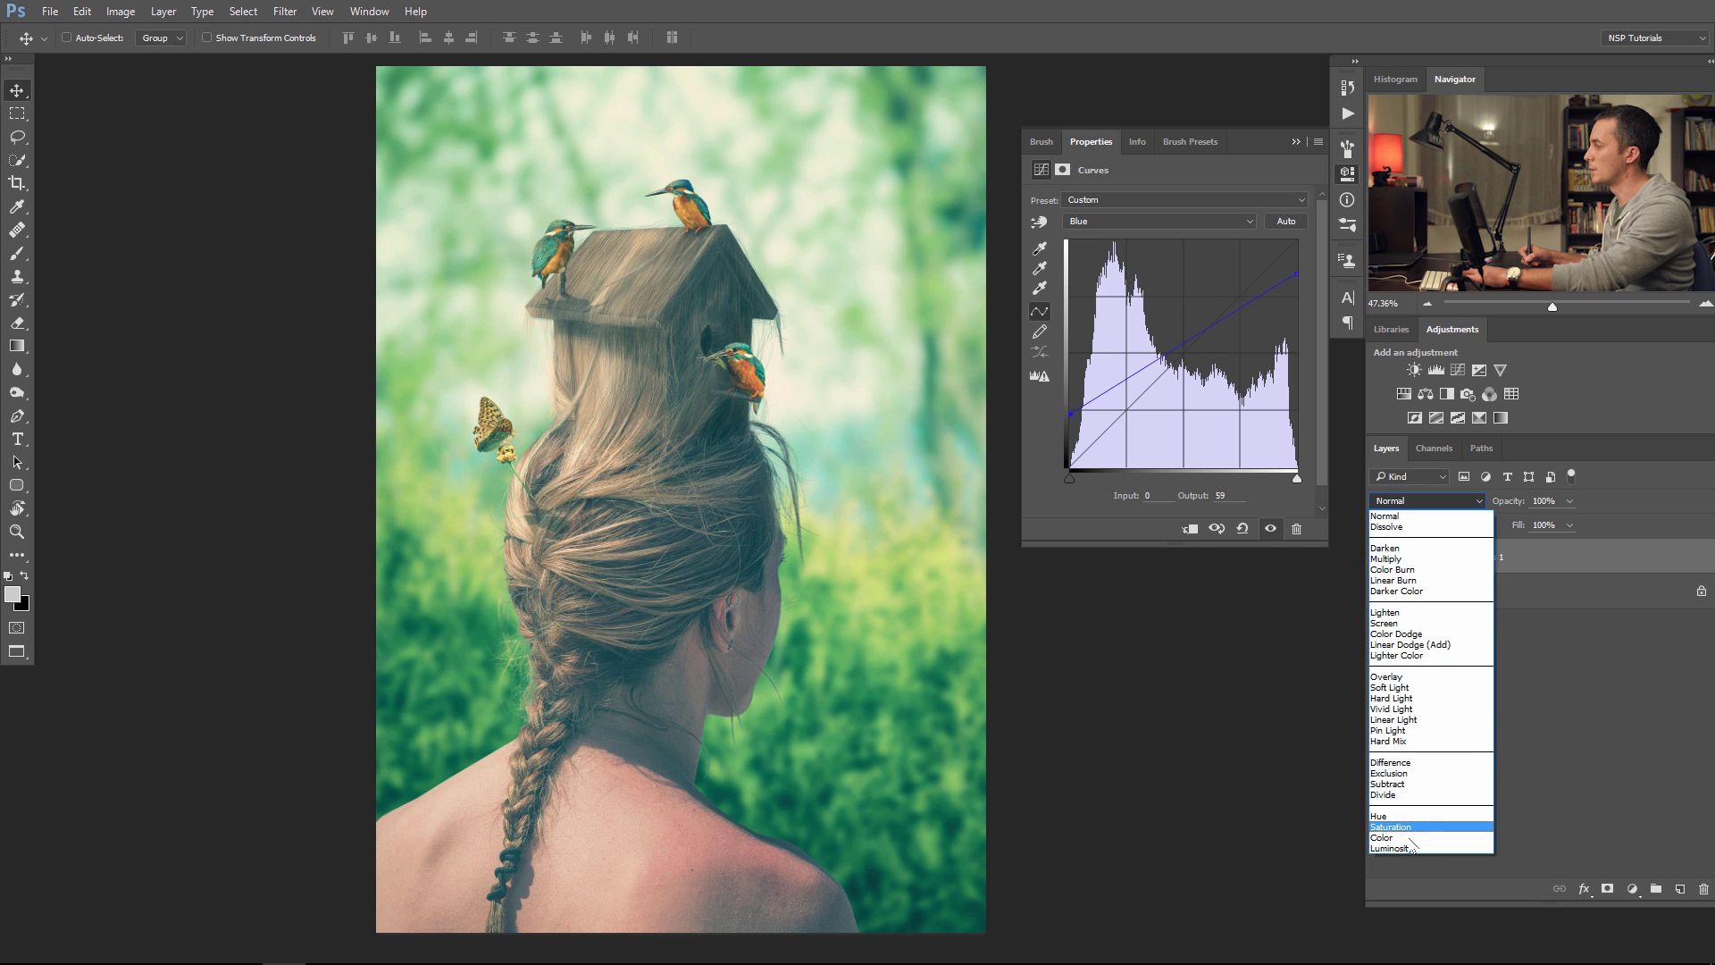
click(1412, 838)
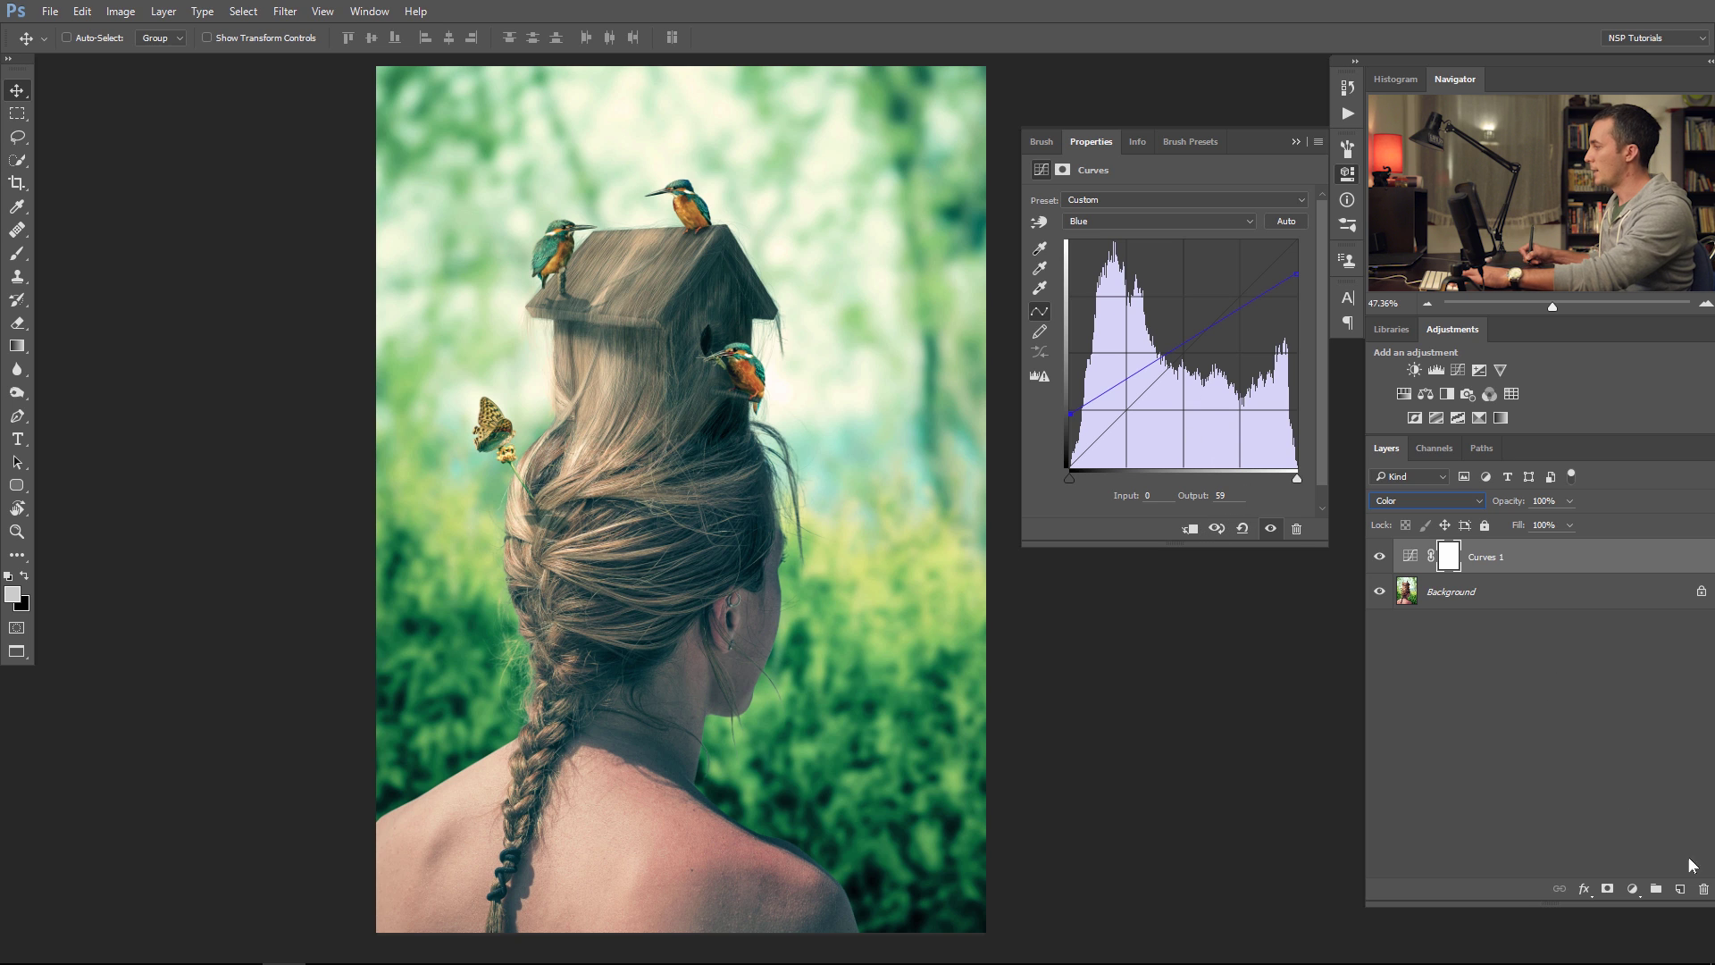
- Add a new layer above Curves 1 and draw a diagonal dark-blue-to-lavender linear gradient, darkest in the canvas's upper-right corner
click(1679, 889)
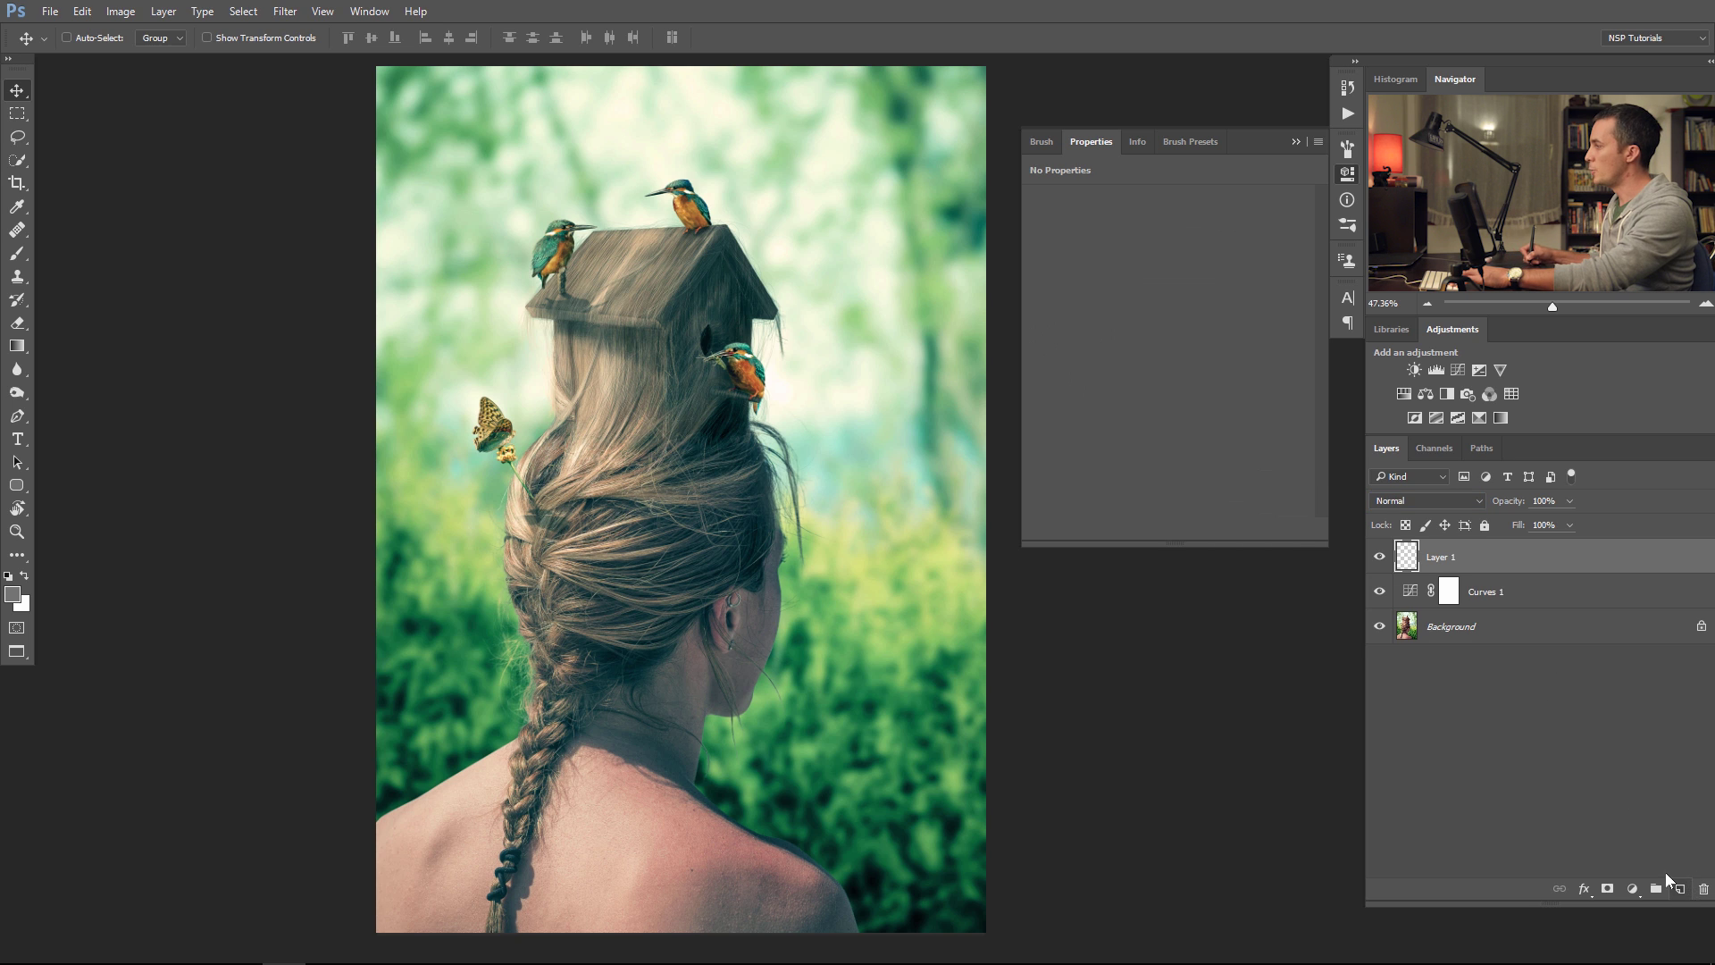
click(18, 346)
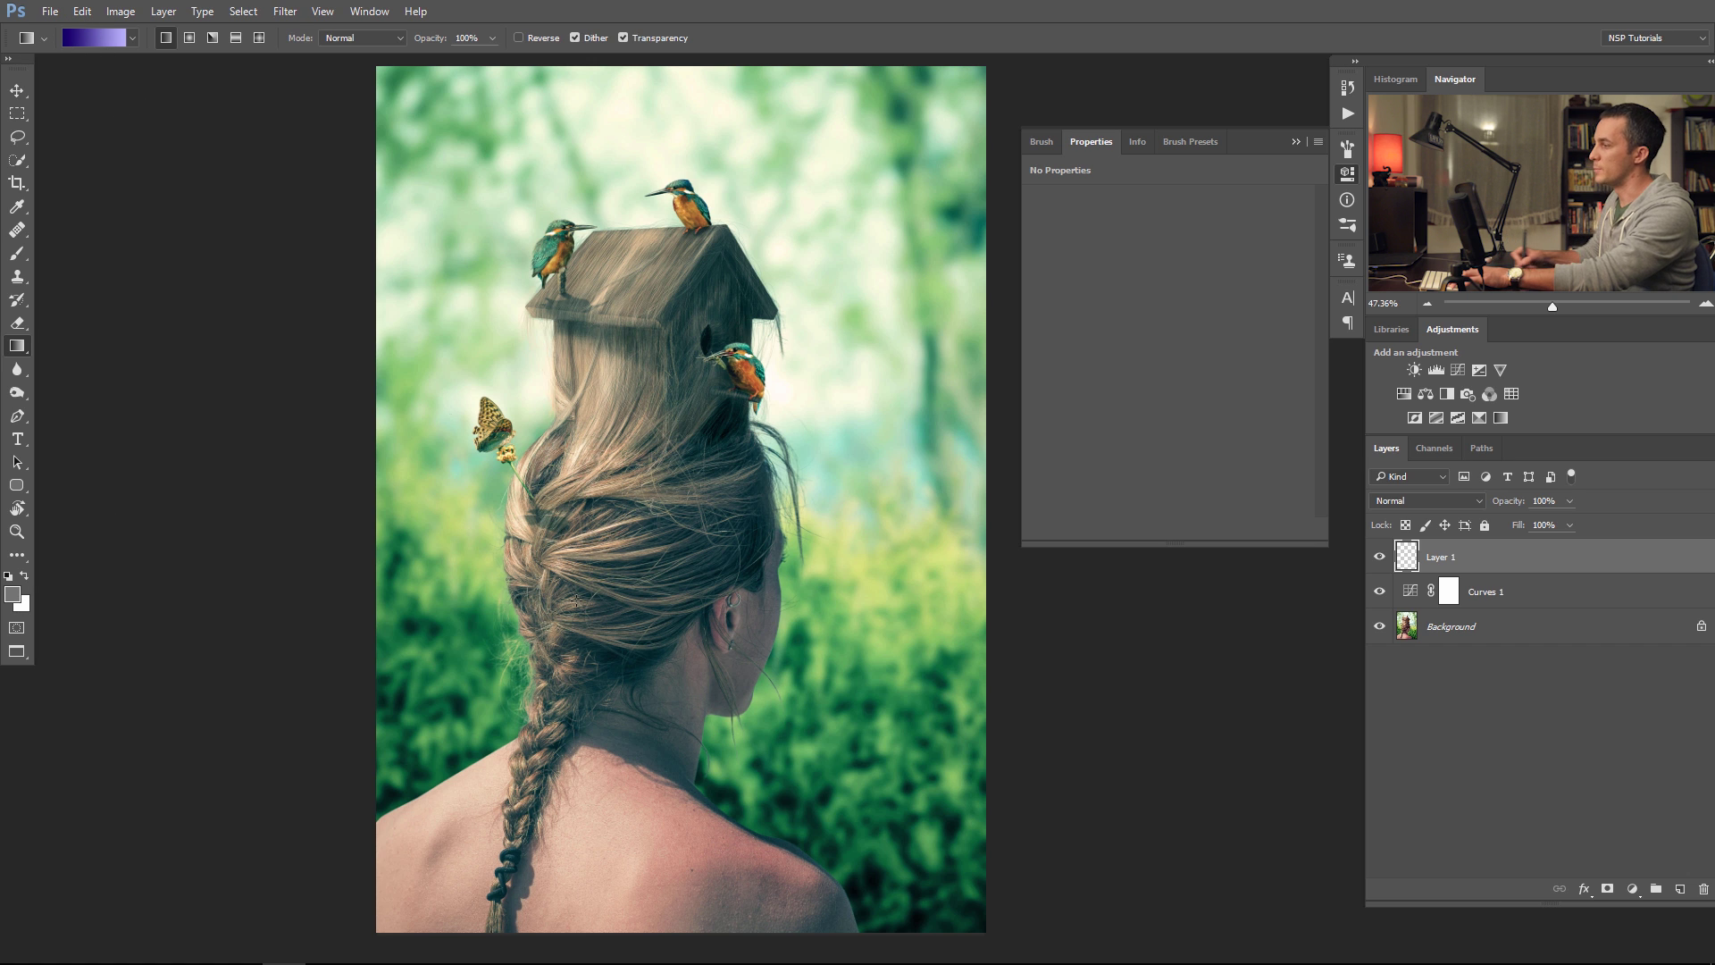
drag(1018, 343, 639, 728)
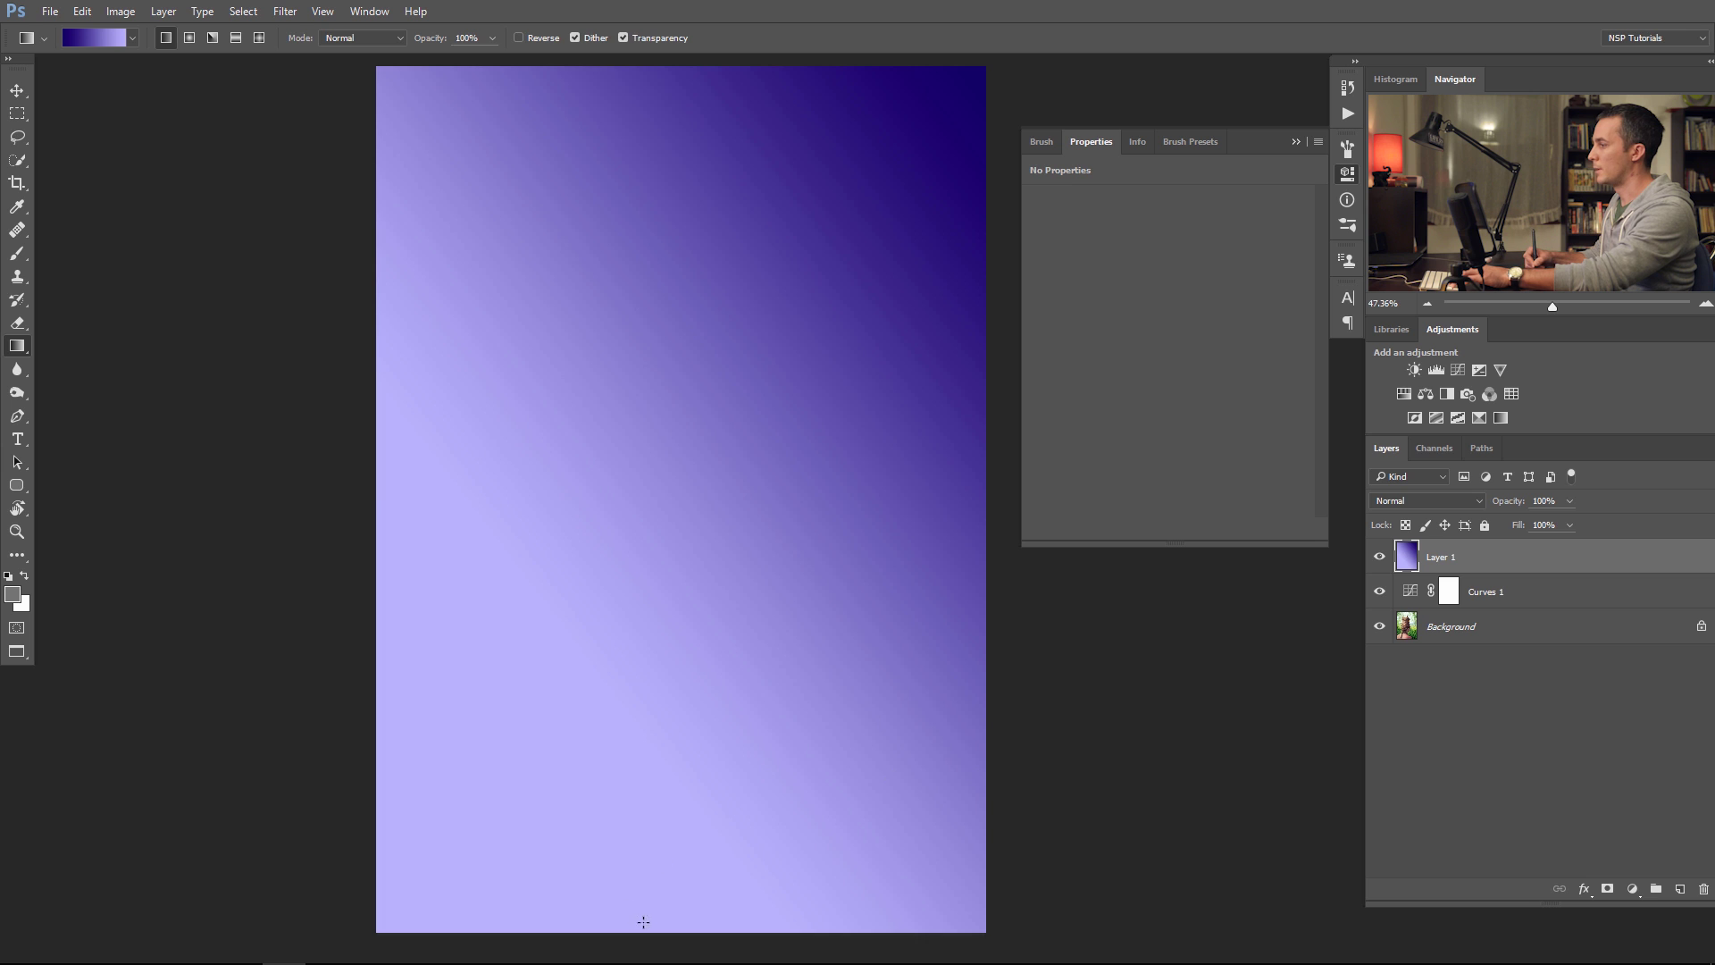
drag(1324, 226, 662, 680)
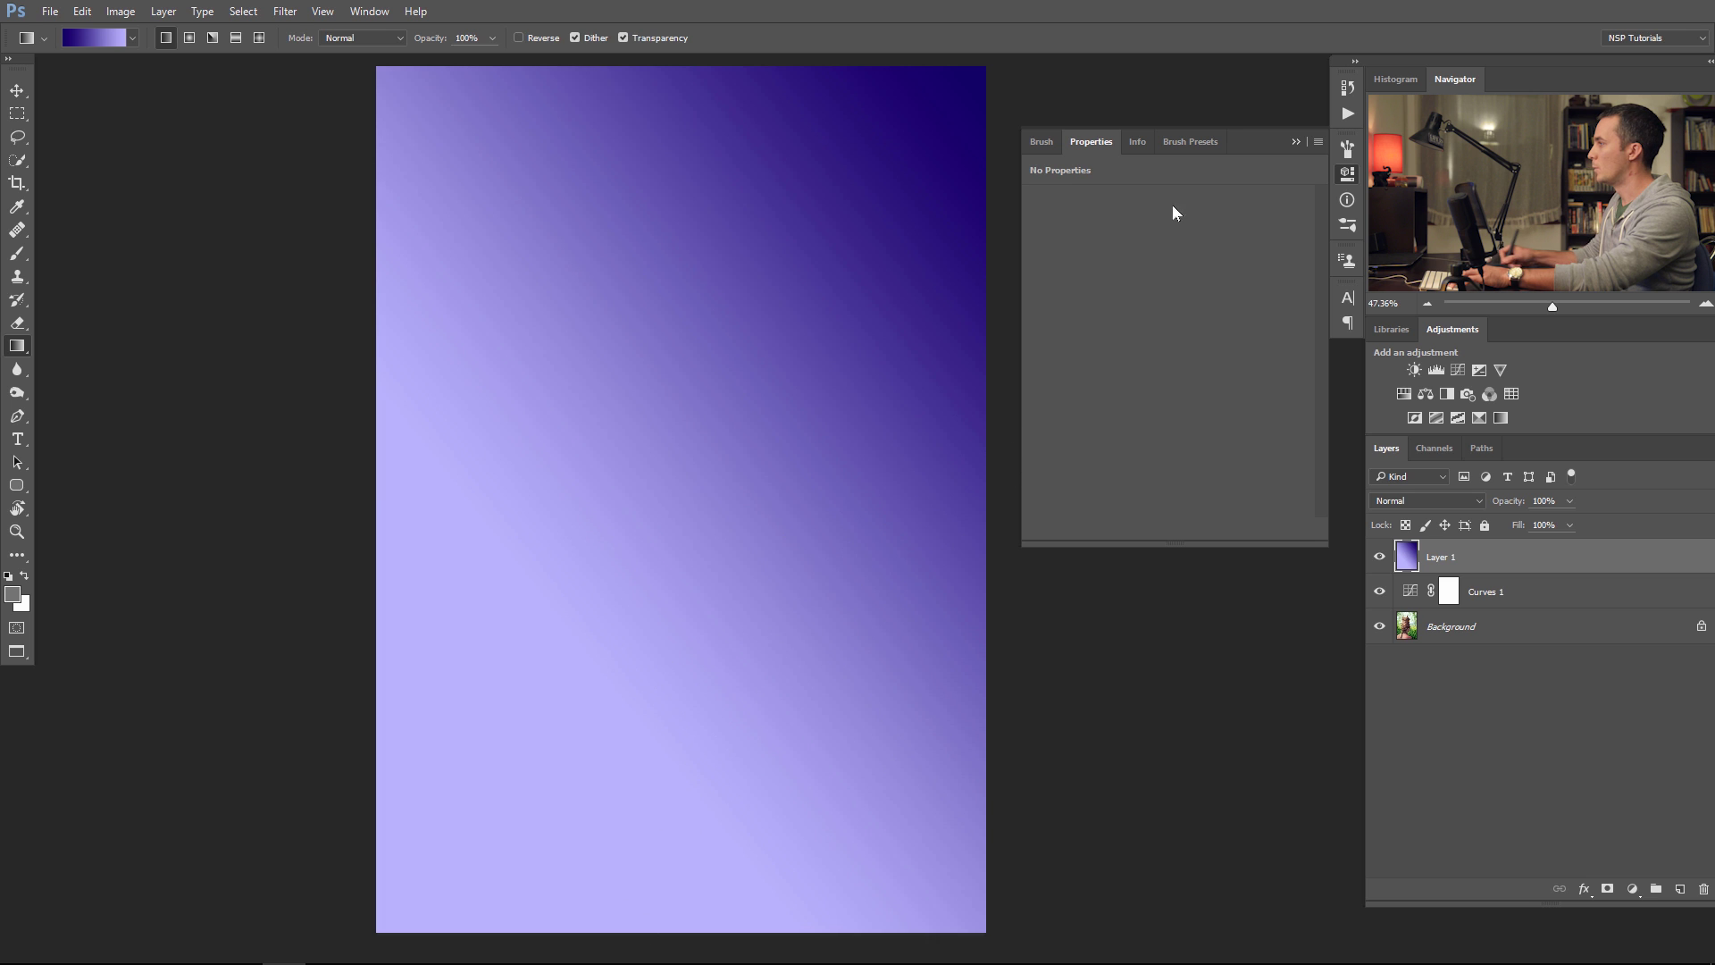
- Redraw the gradient vertically, from dark blue at the canvas bottom to lavender at the top, with the whole canvas in view
click(1293, 142)
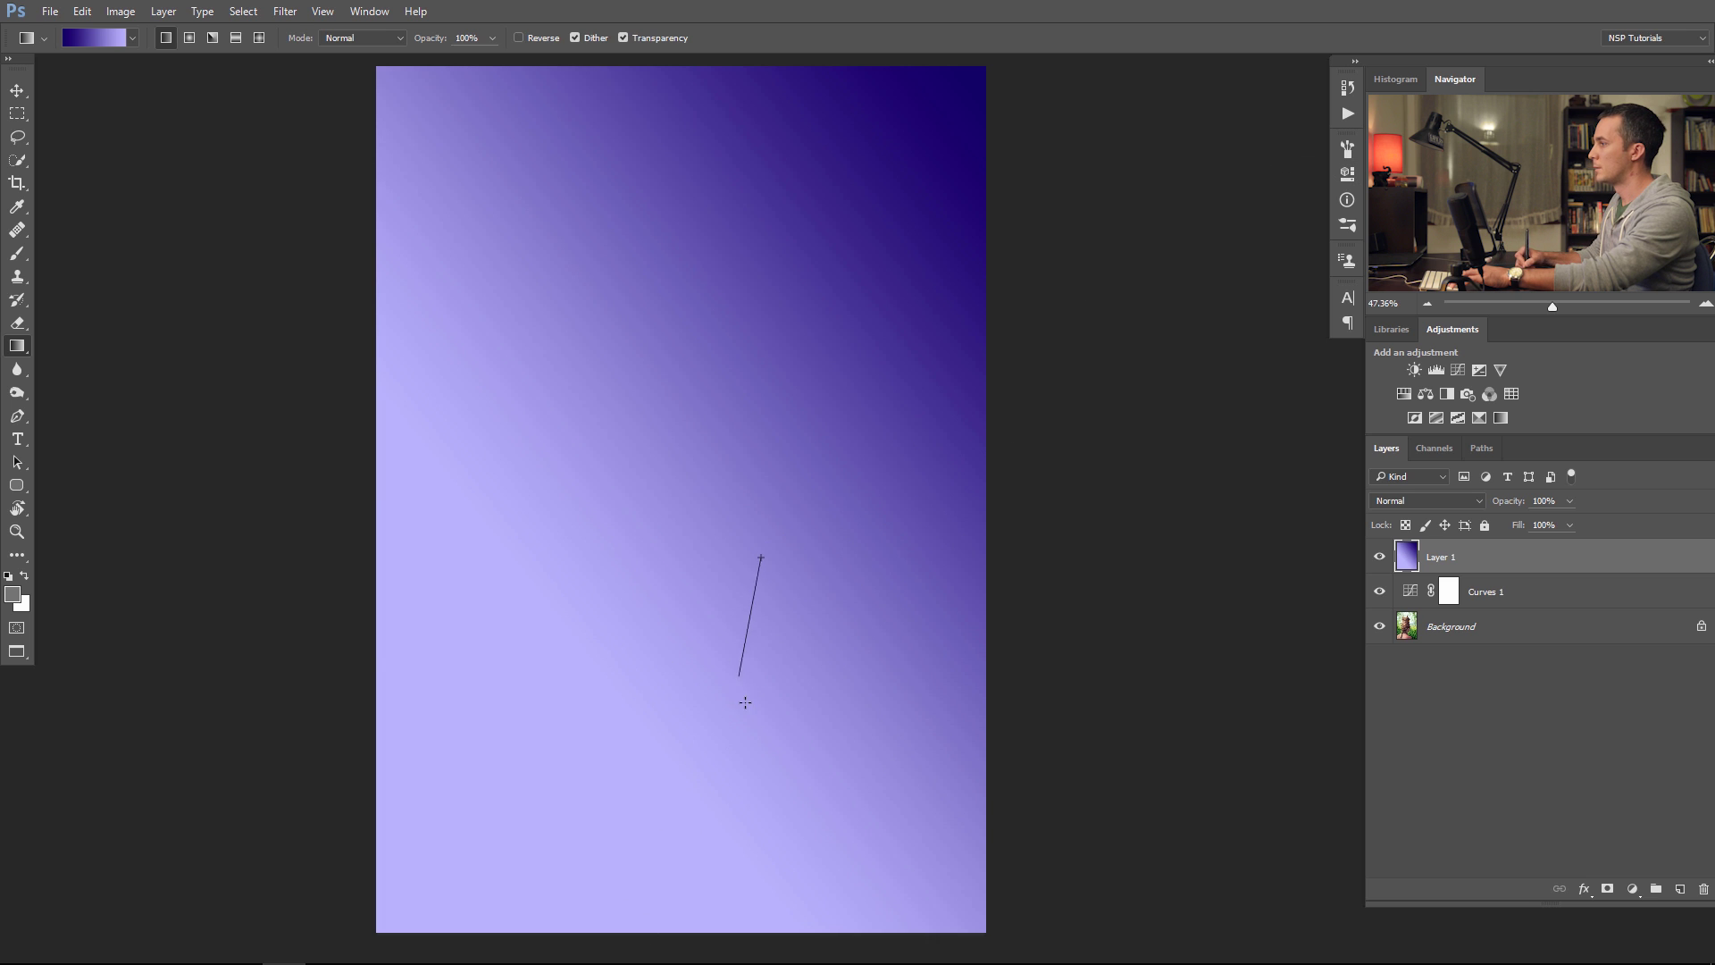
drag(745, 702, 741, 708)
drag(653, 871, 730, 864)
key(ctrl+0)
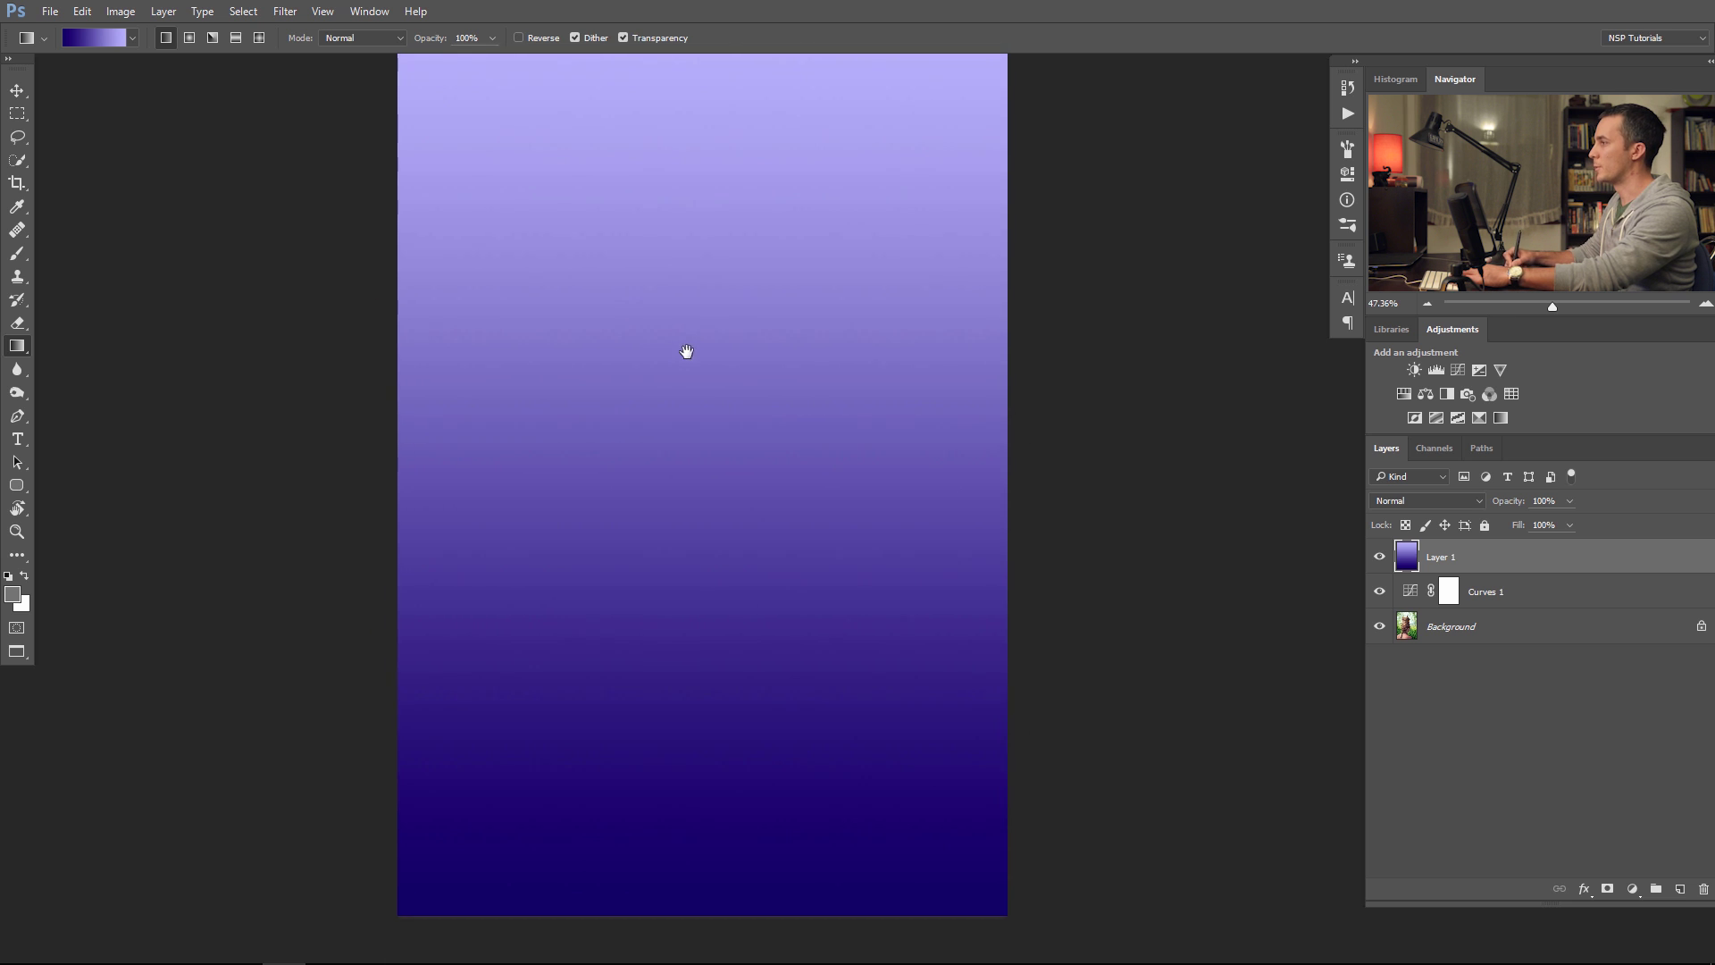
drag(764, 380, 720, 421)
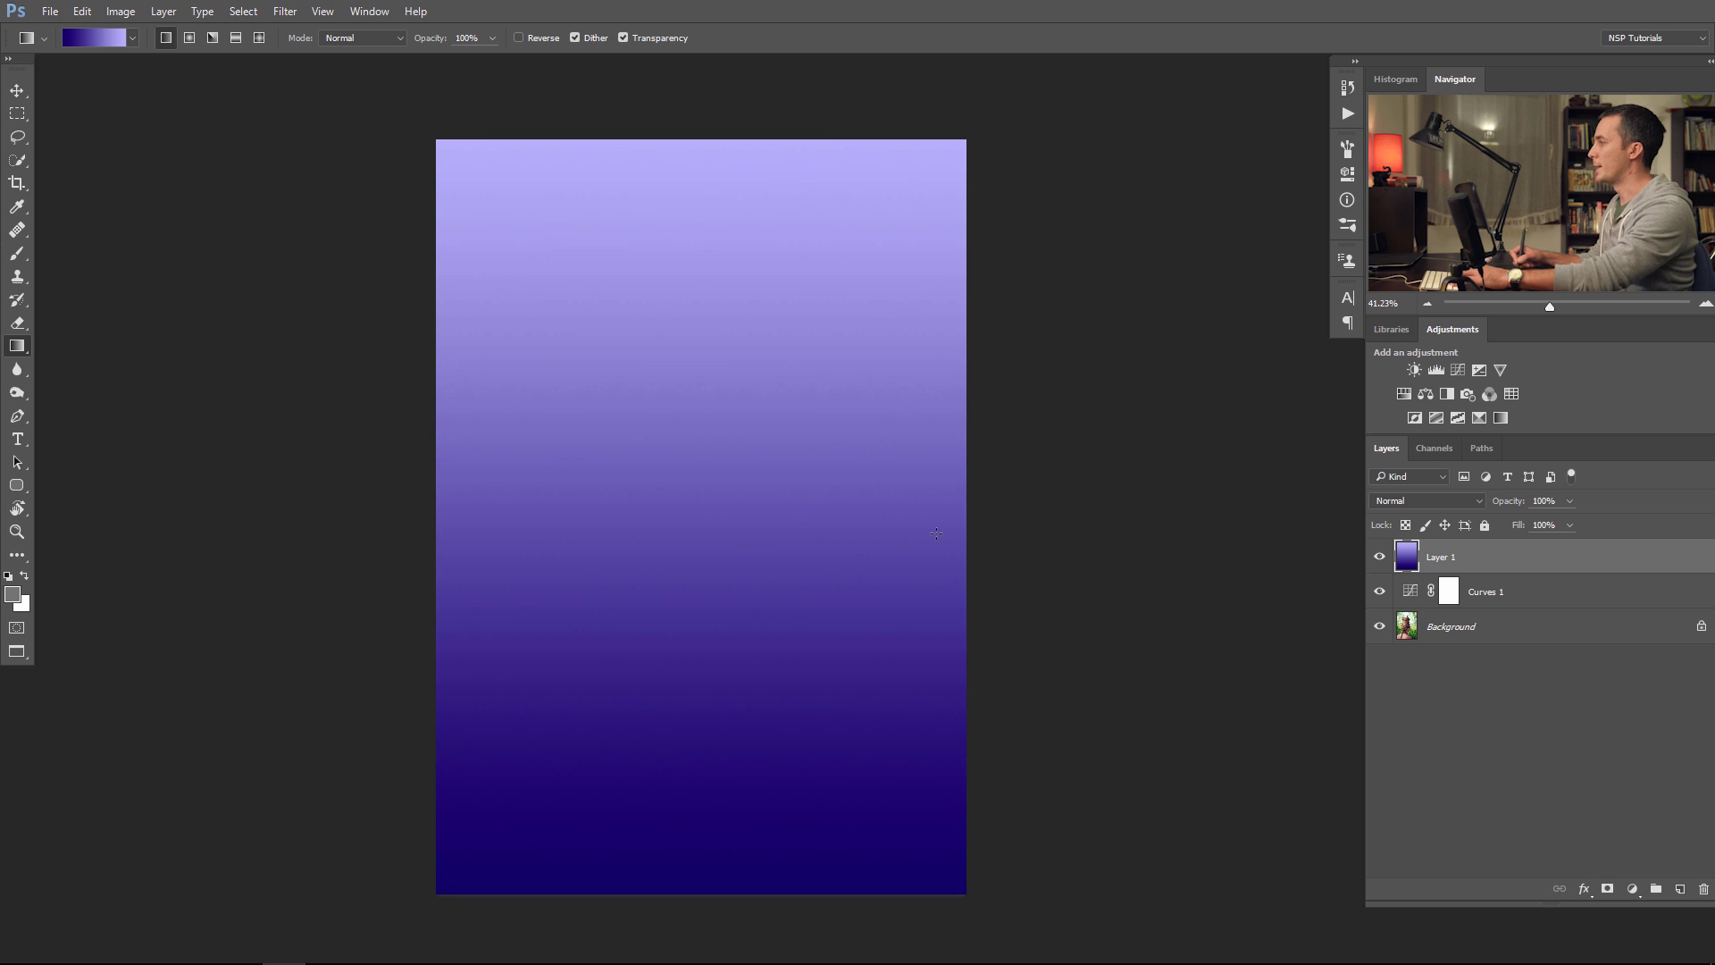
- Add a second Curves adjustment layer above the gradient layer and set its blend mode to Saturation
click(1633, 890)
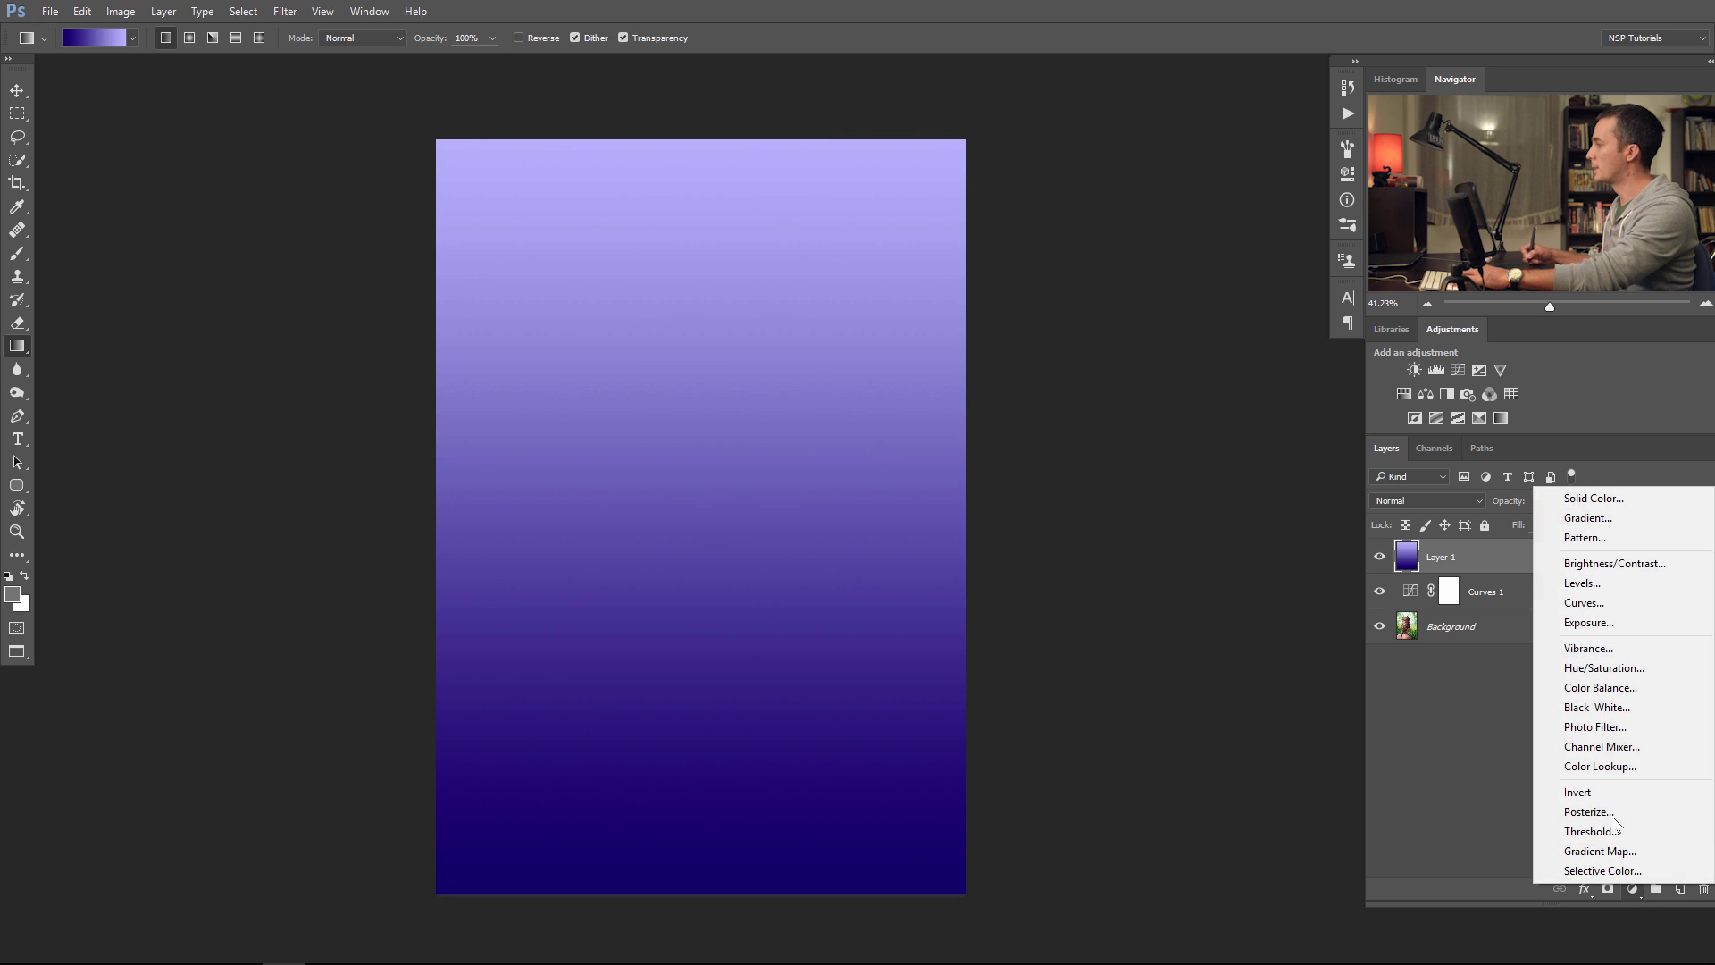
click(1591, 607)
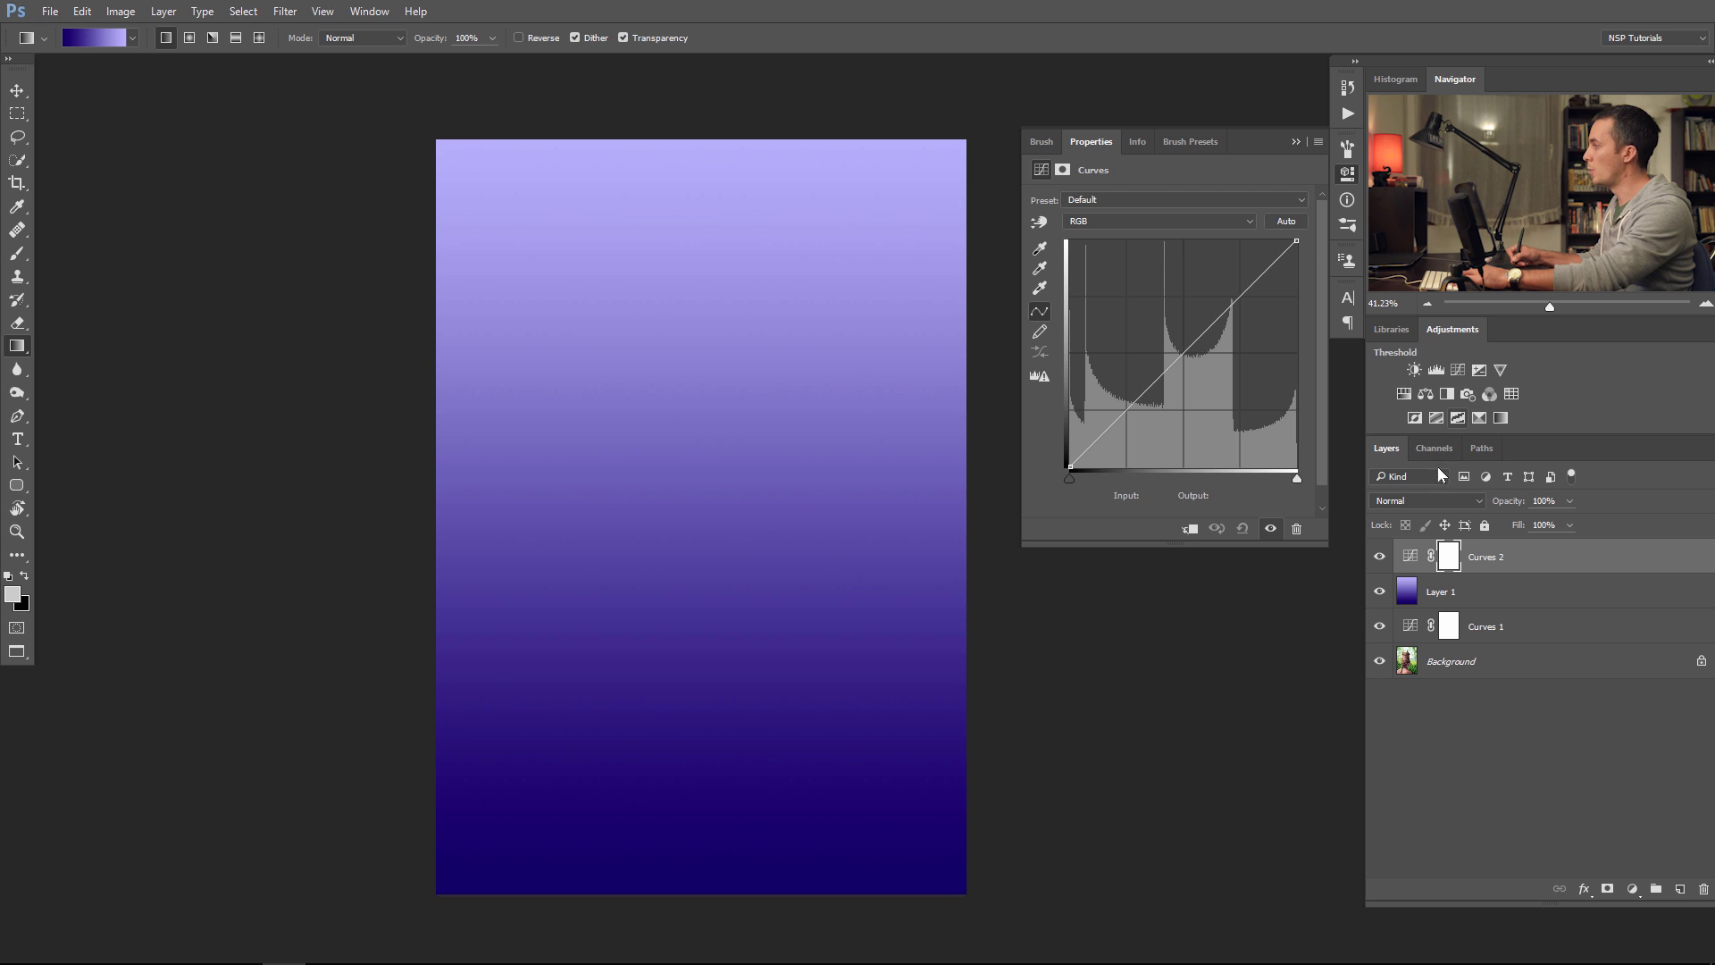
click(1427, 500)
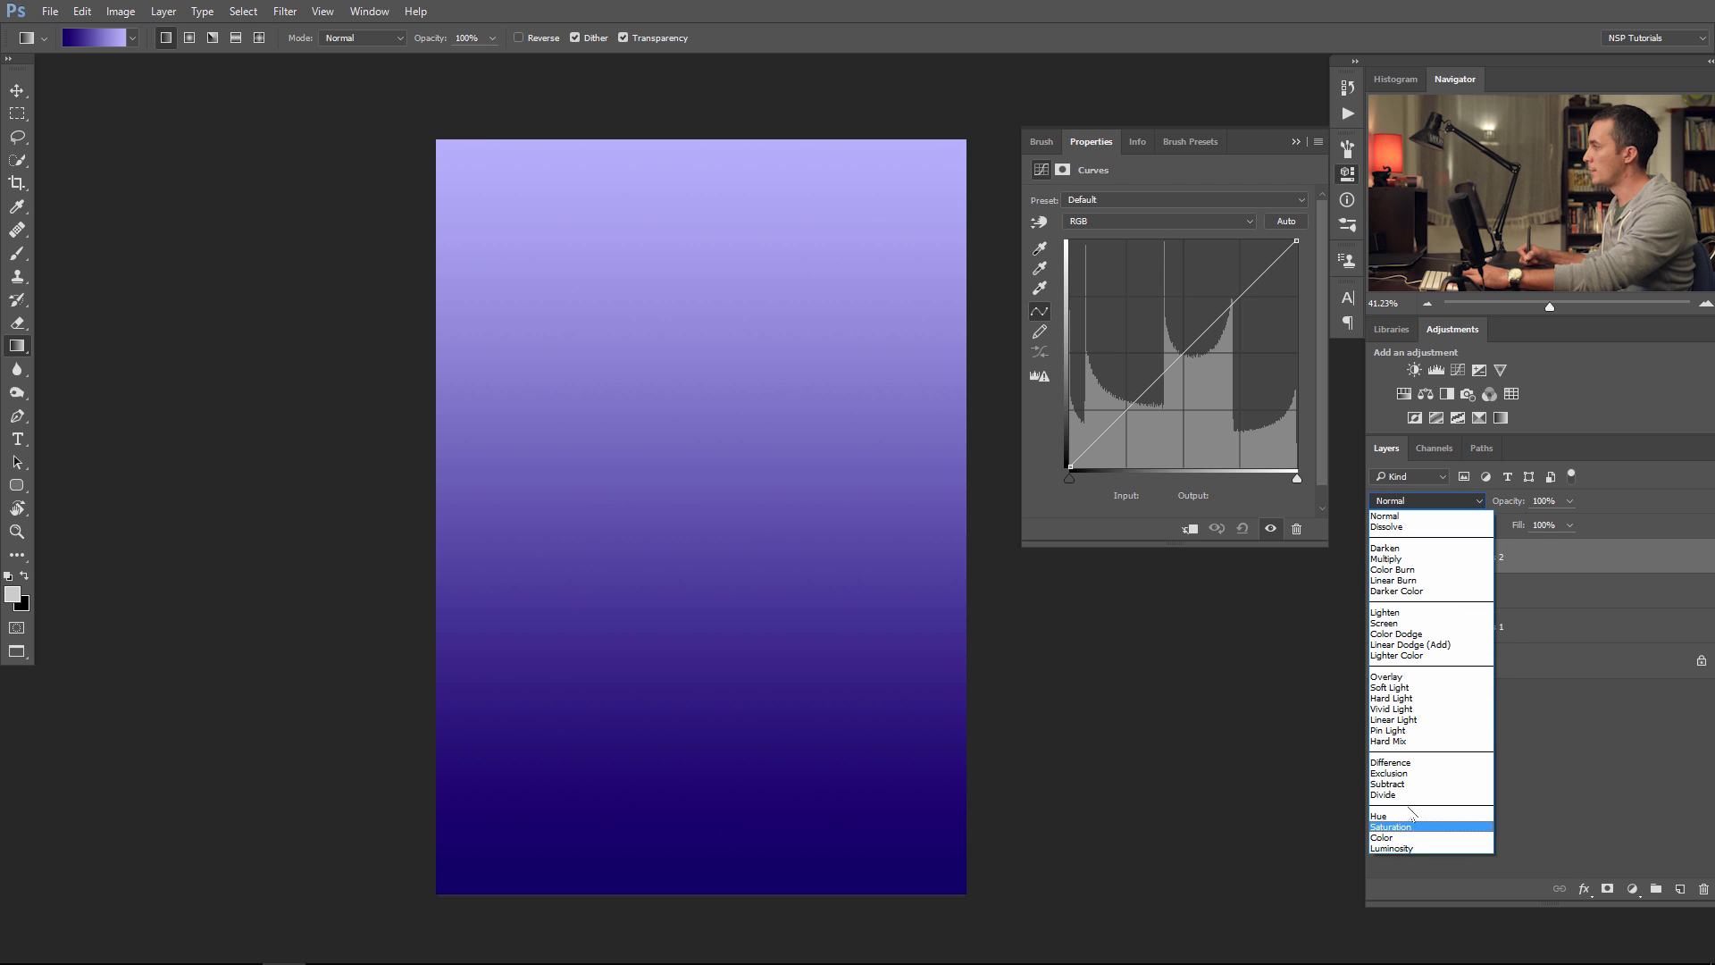
click(1416, 828)
- Test the RGB curve's midpoint at input 74, output 184 and at input 198, output 53, then place it at input 117, output 131
drag(1178, 360, 1135, 303)
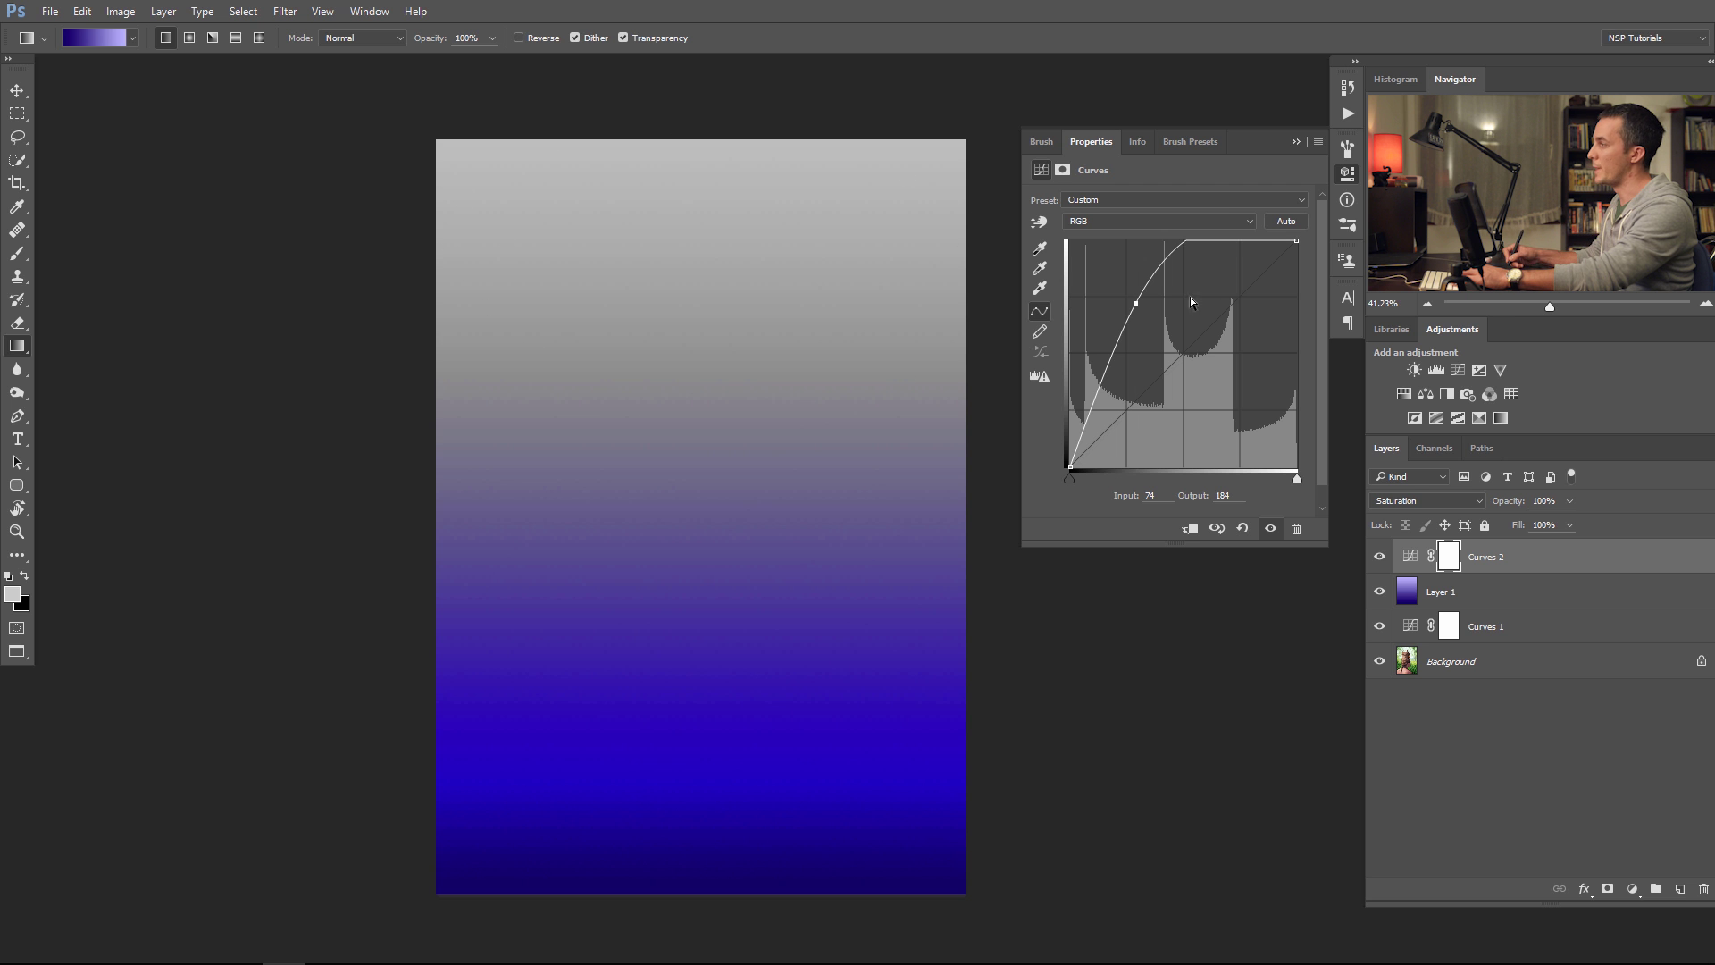
drag(1139, 304, 1249, 423)
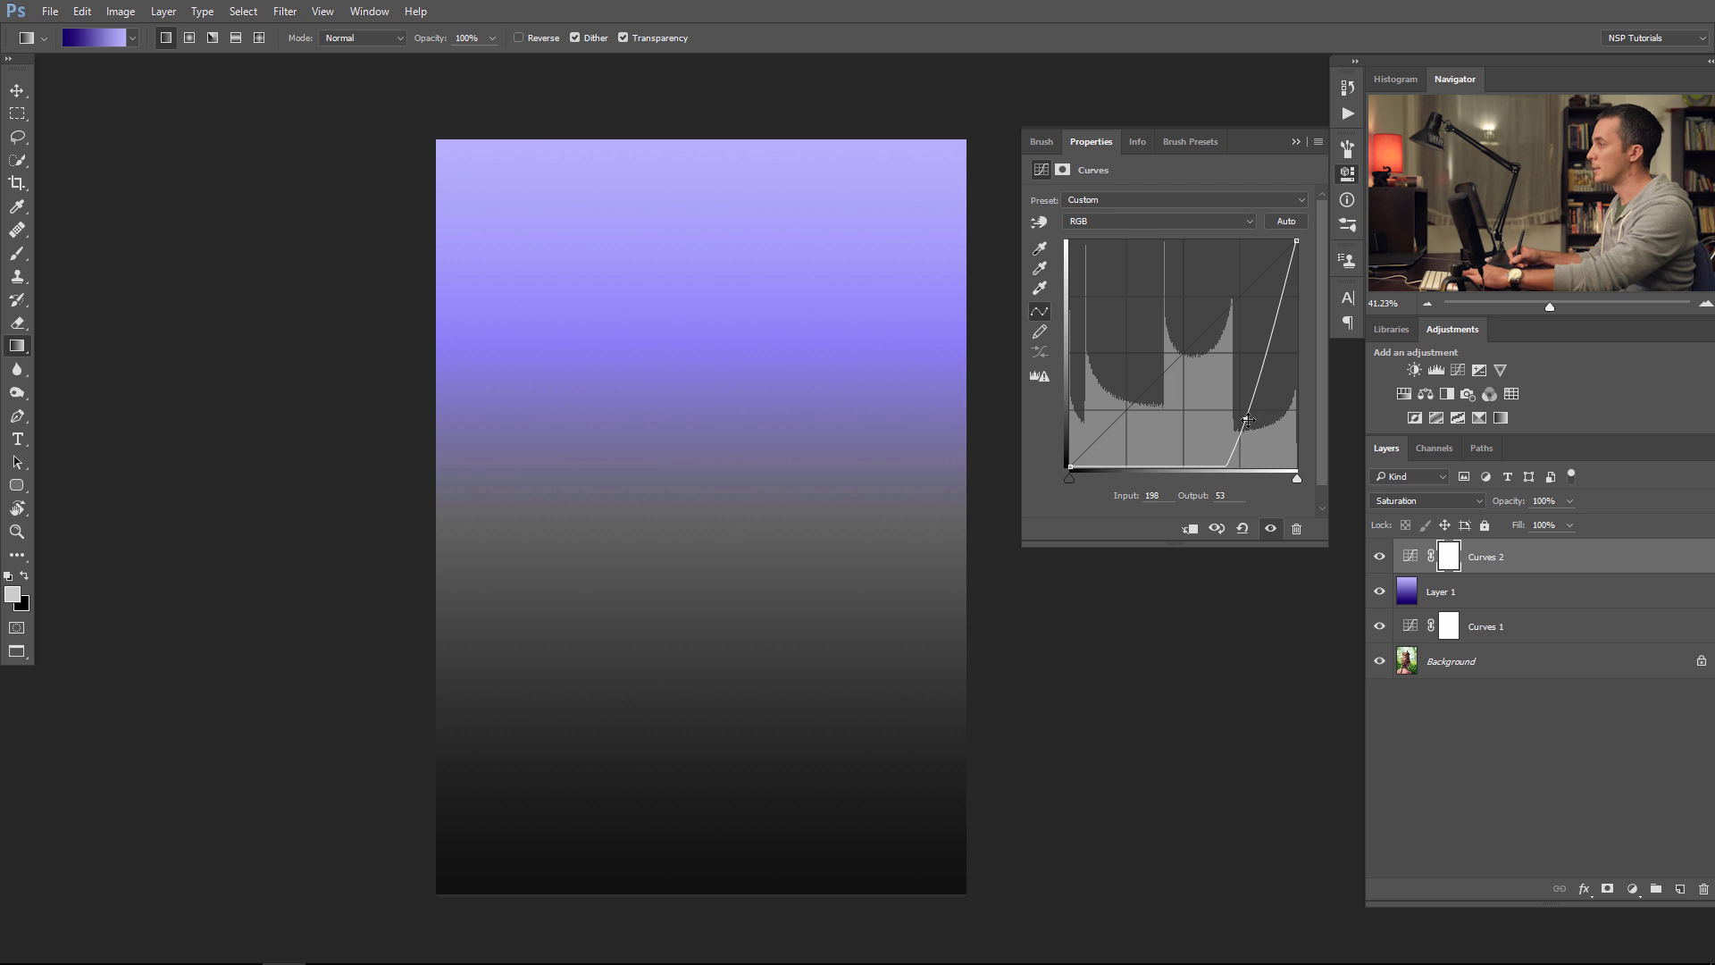
drag(1248, 419, 1164, 349)
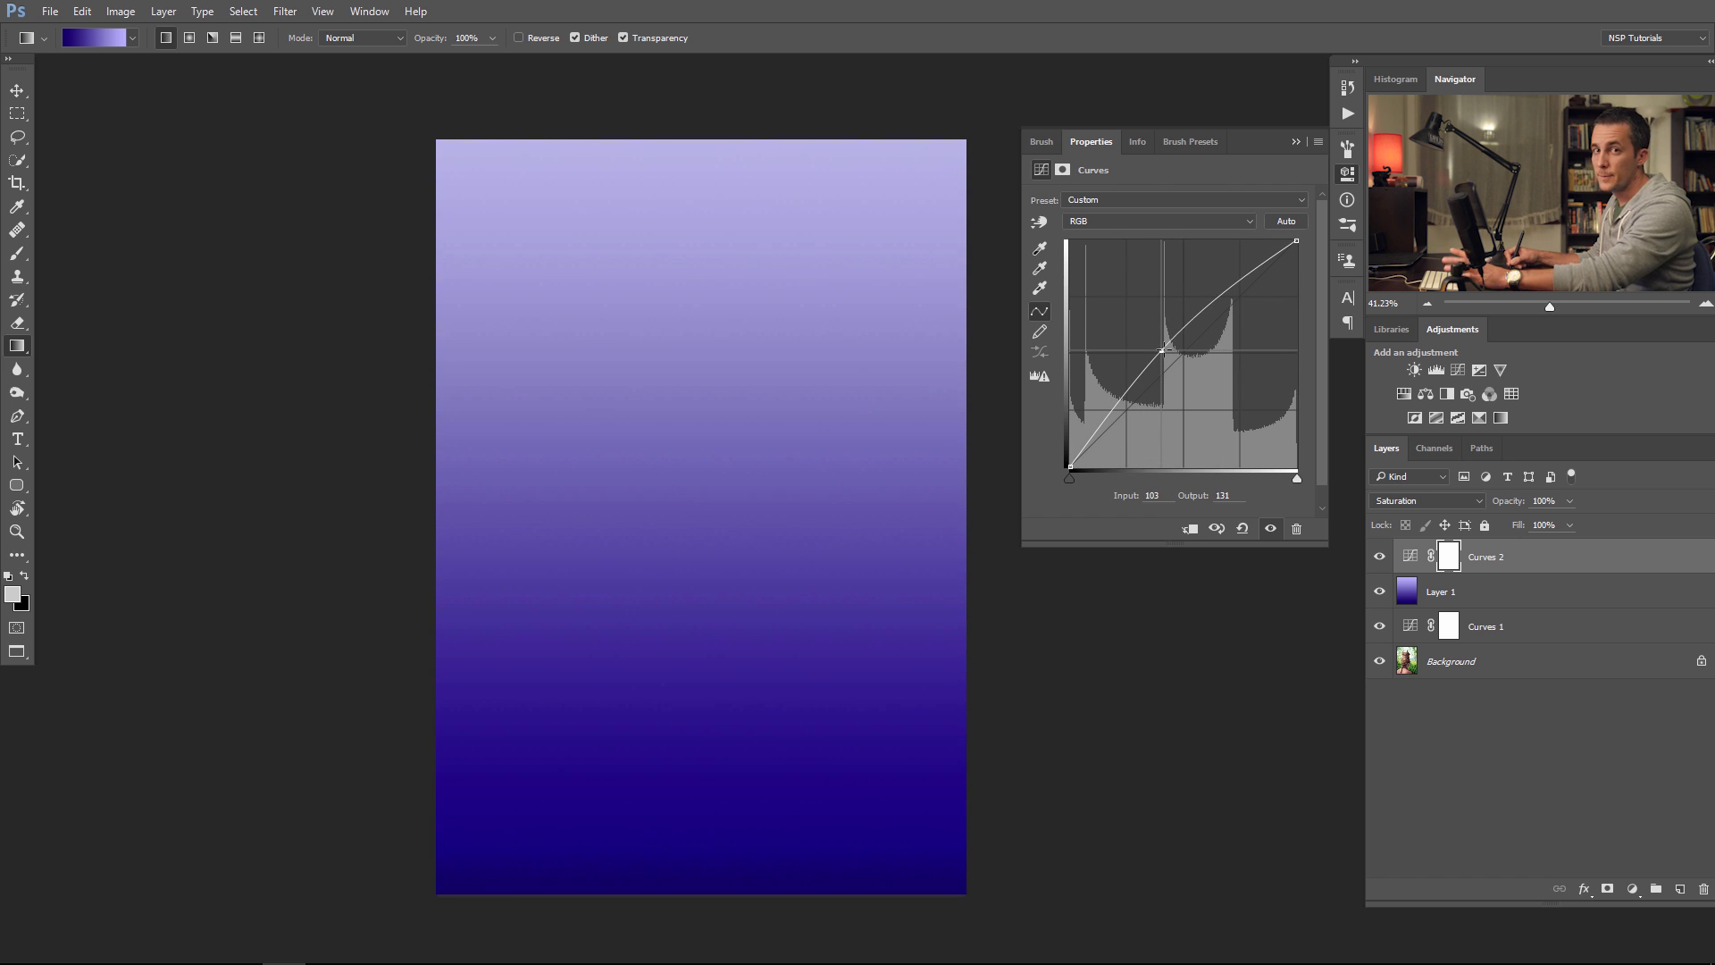
drag(1164, 349, 1173, 350)
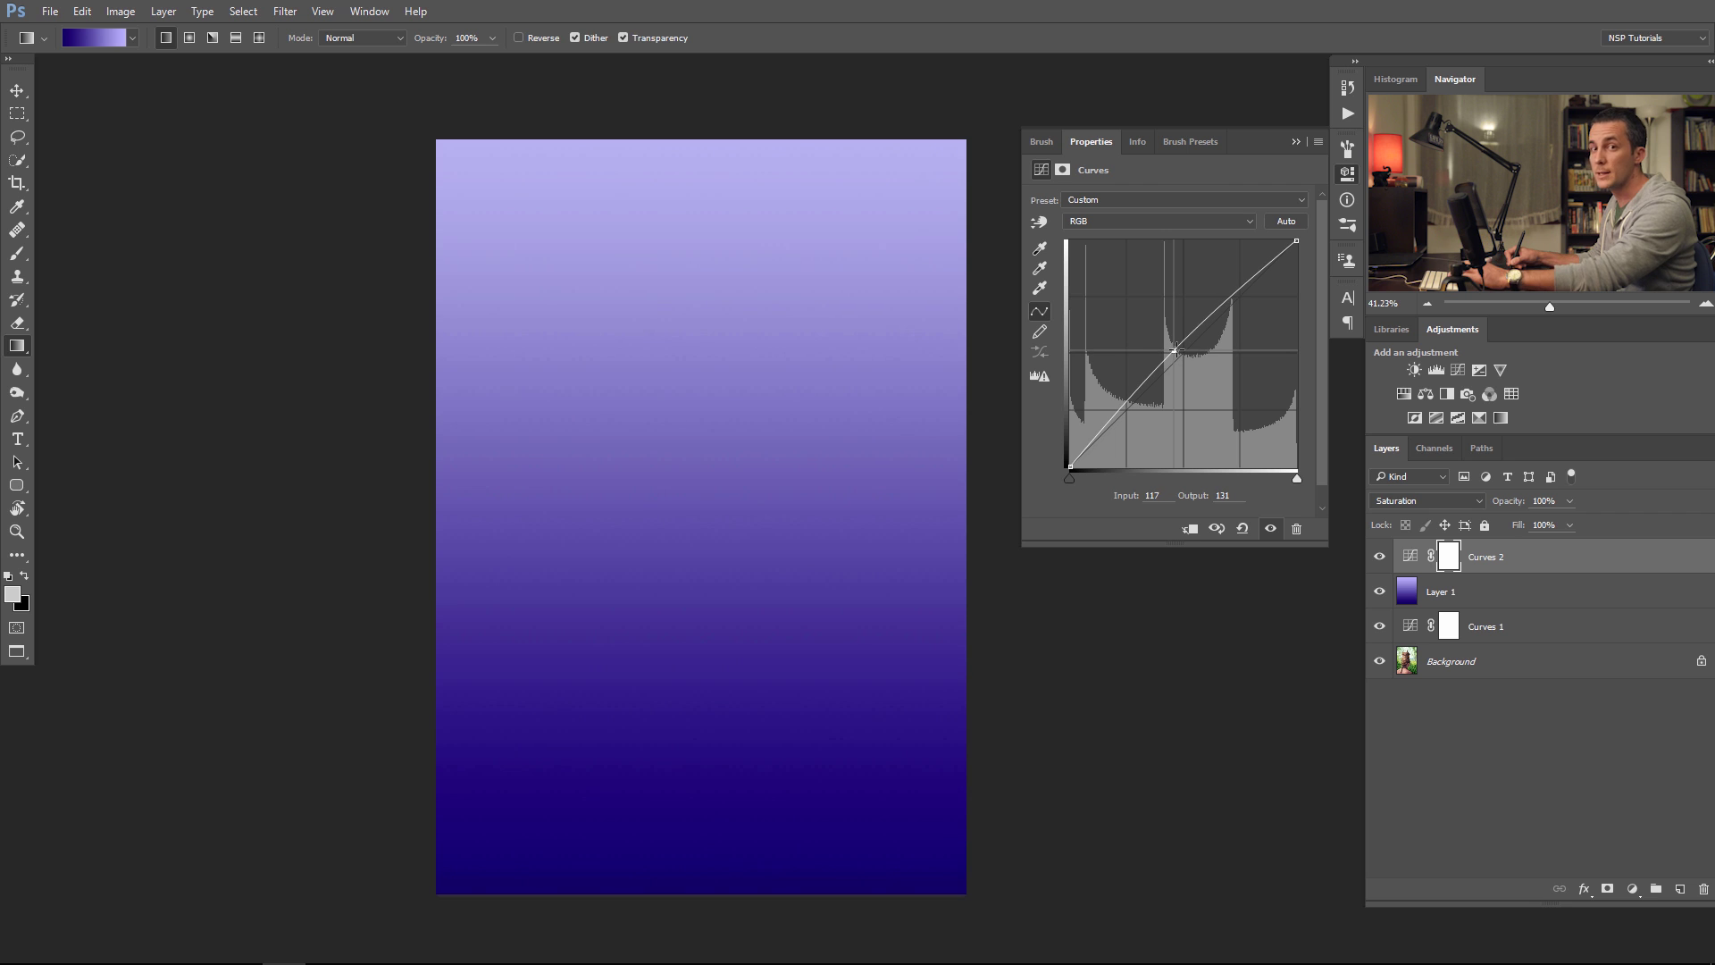
- Delete the Curves 2 adjustment layer together with the gradient layer below it
click(1296, 141)
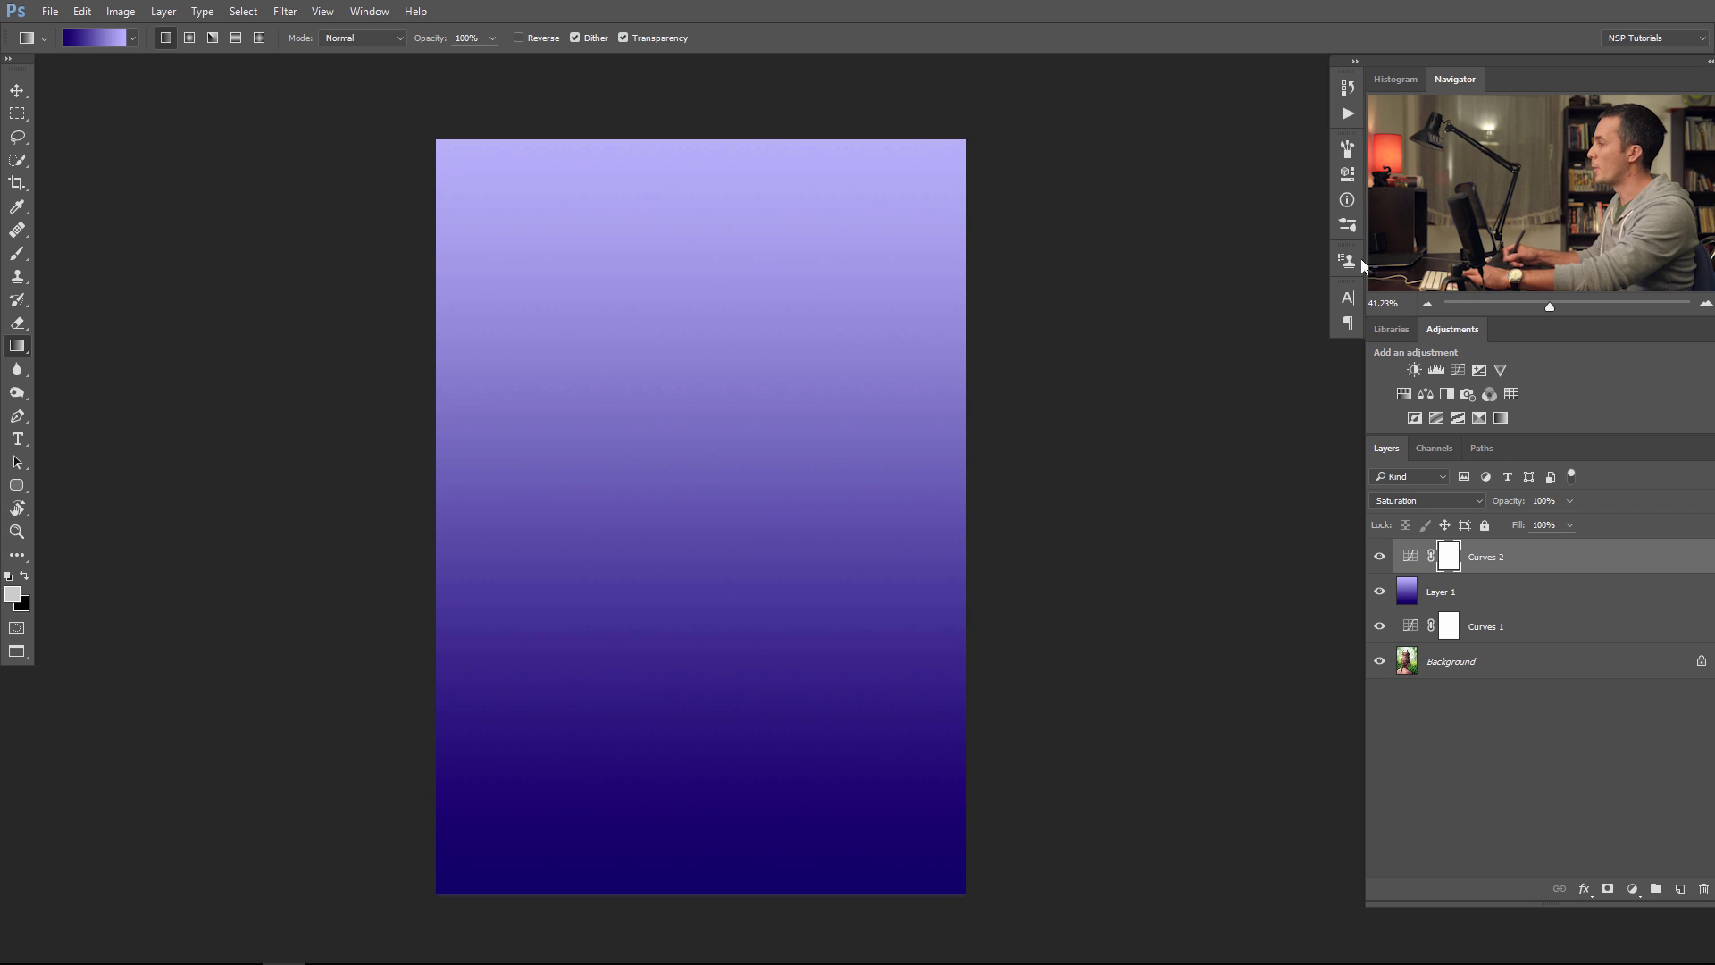
shift+click(1410, 588)
key(Delete)
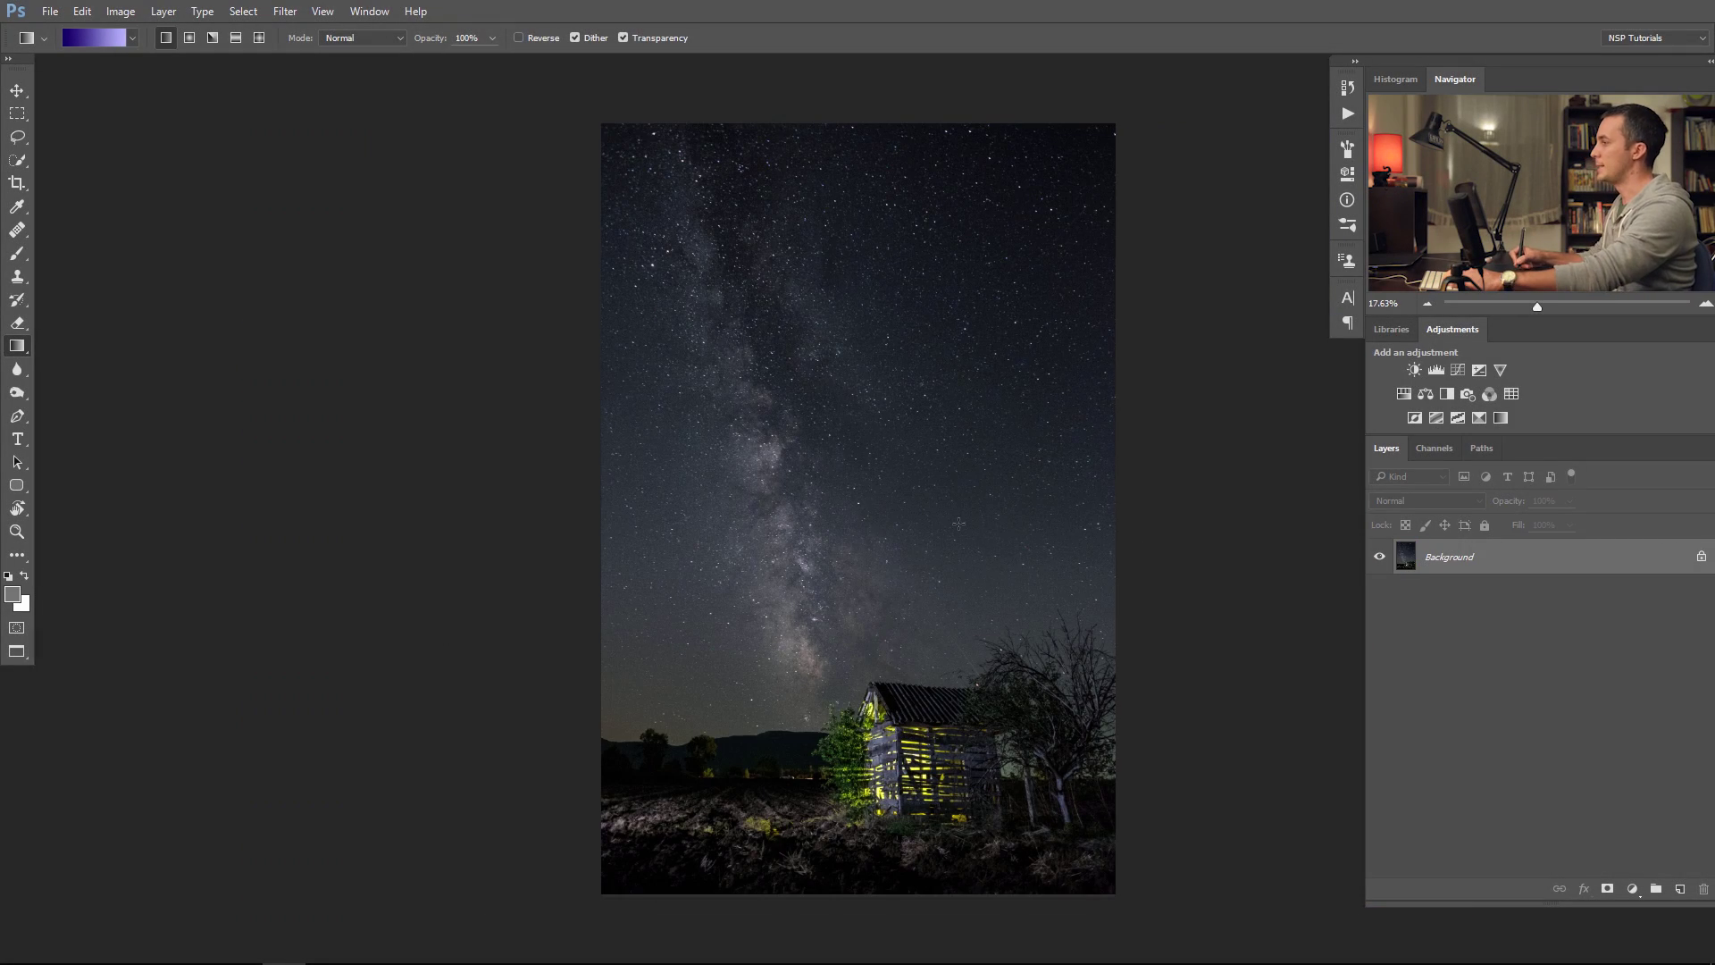
- Add a Curves adjustment layer to the Milky Way photo and place an RGB curve point at input 123, output 142
drag(867, 505, 788, 486)
click(759, 483)
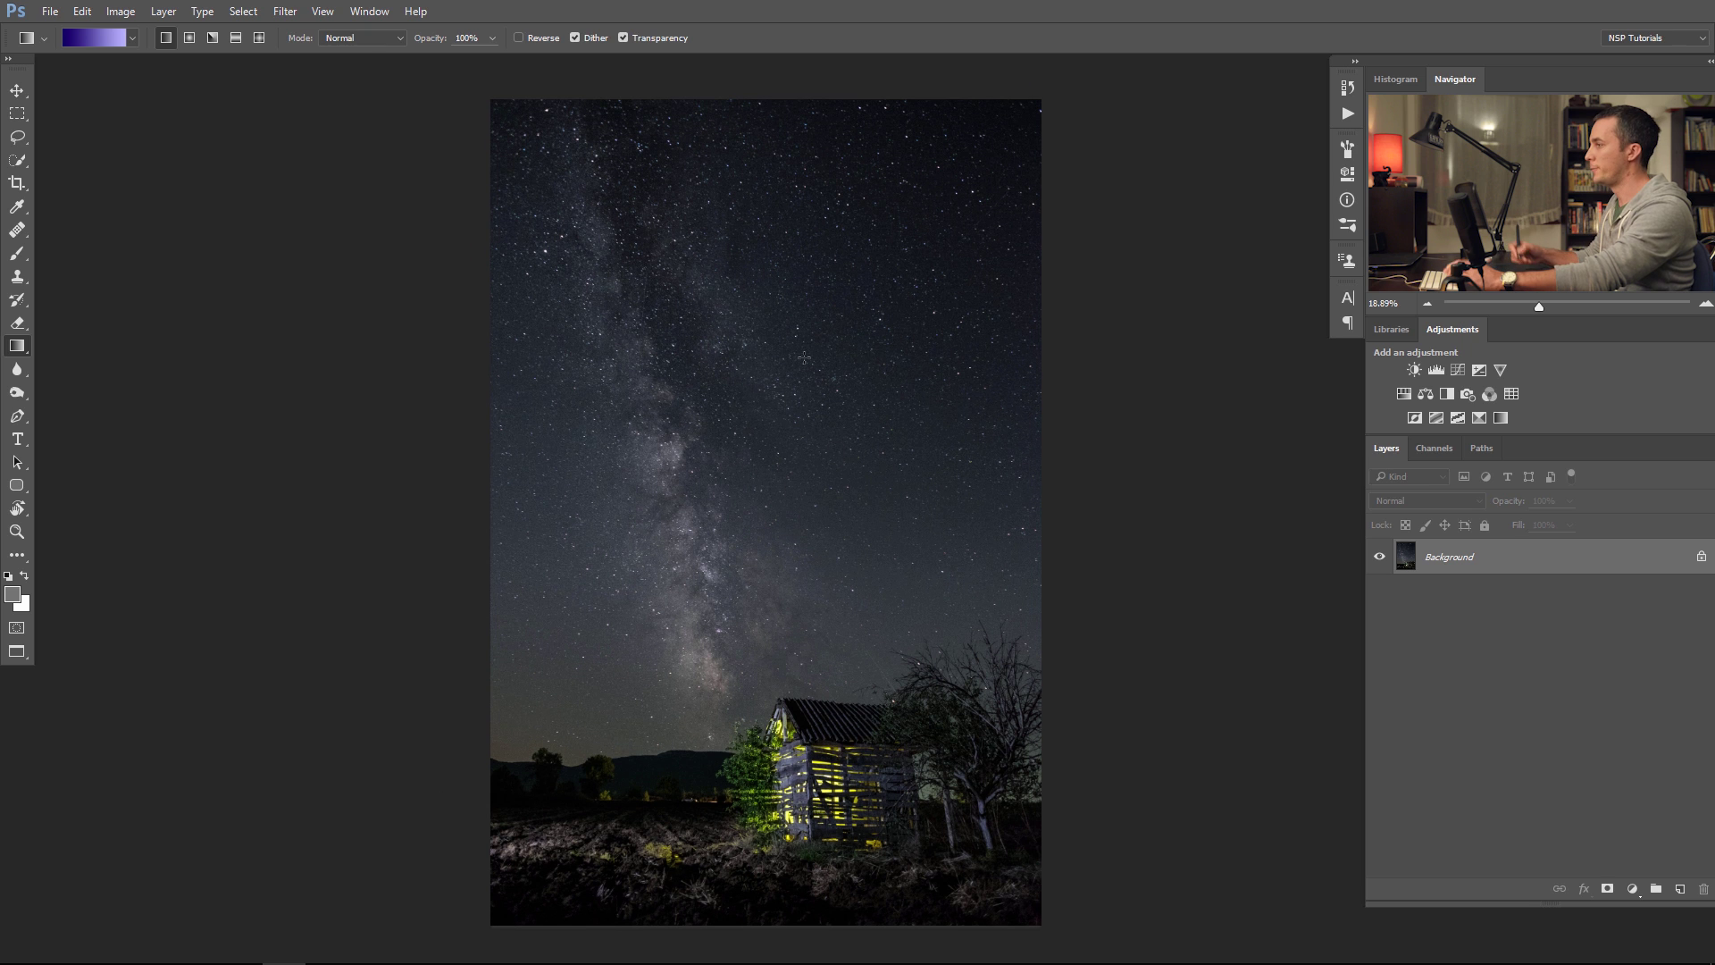
click(1633, 888)
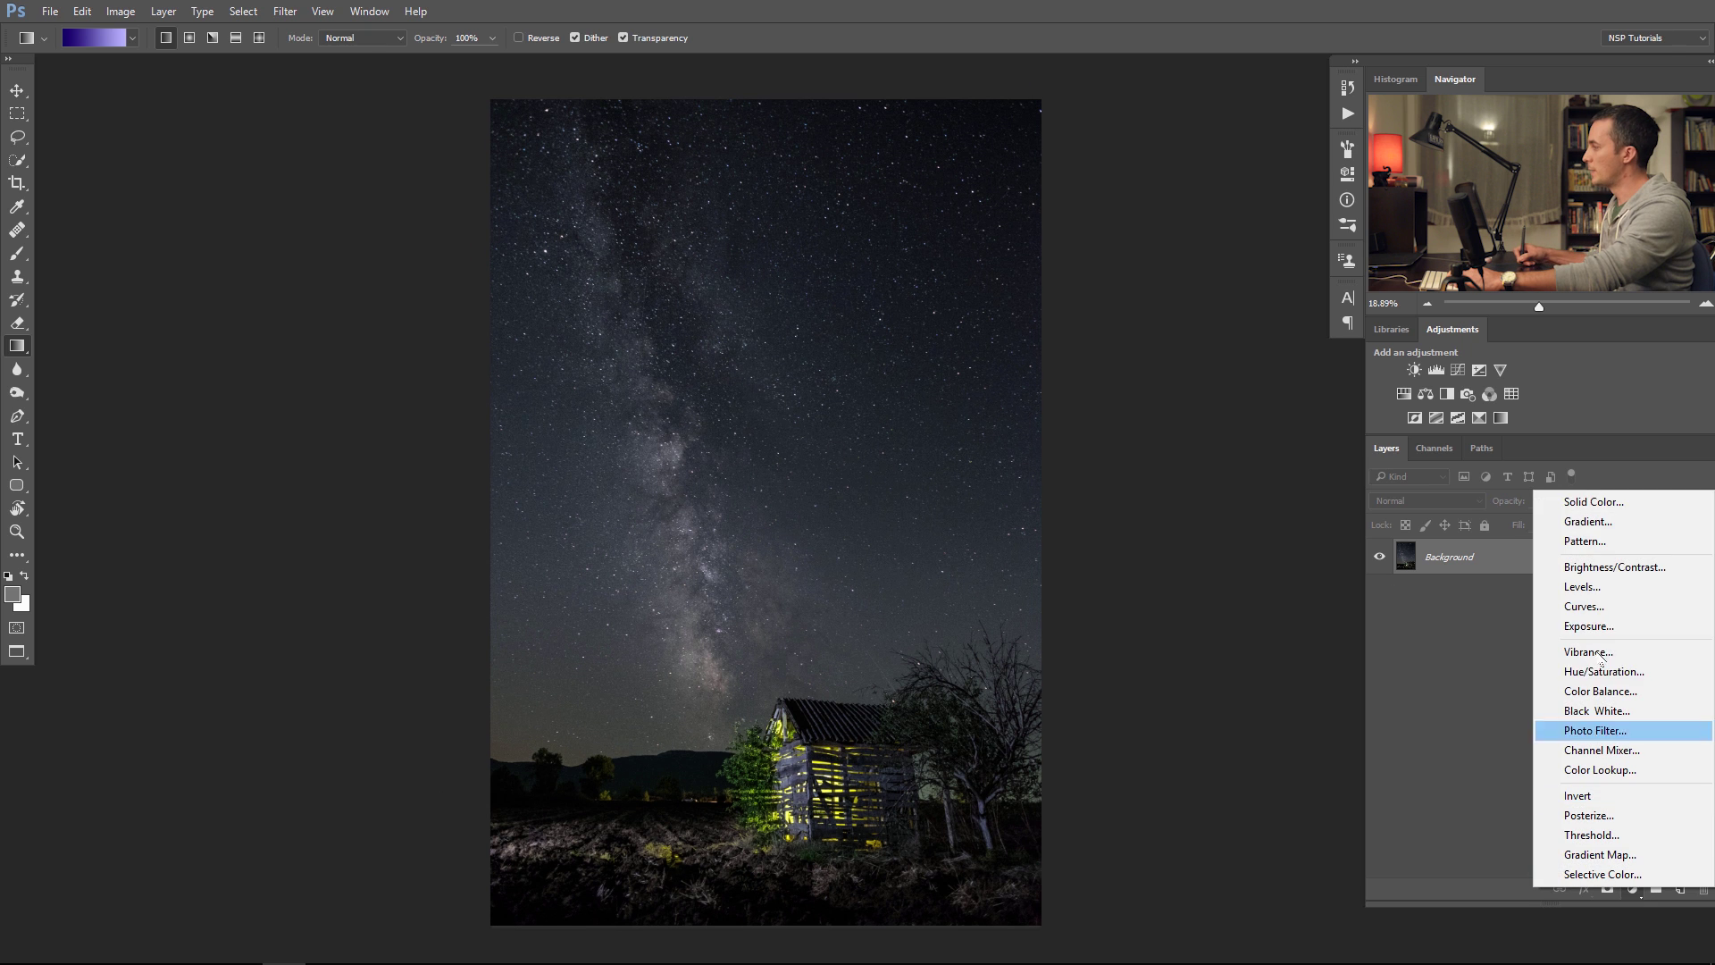
click(1588, 600)
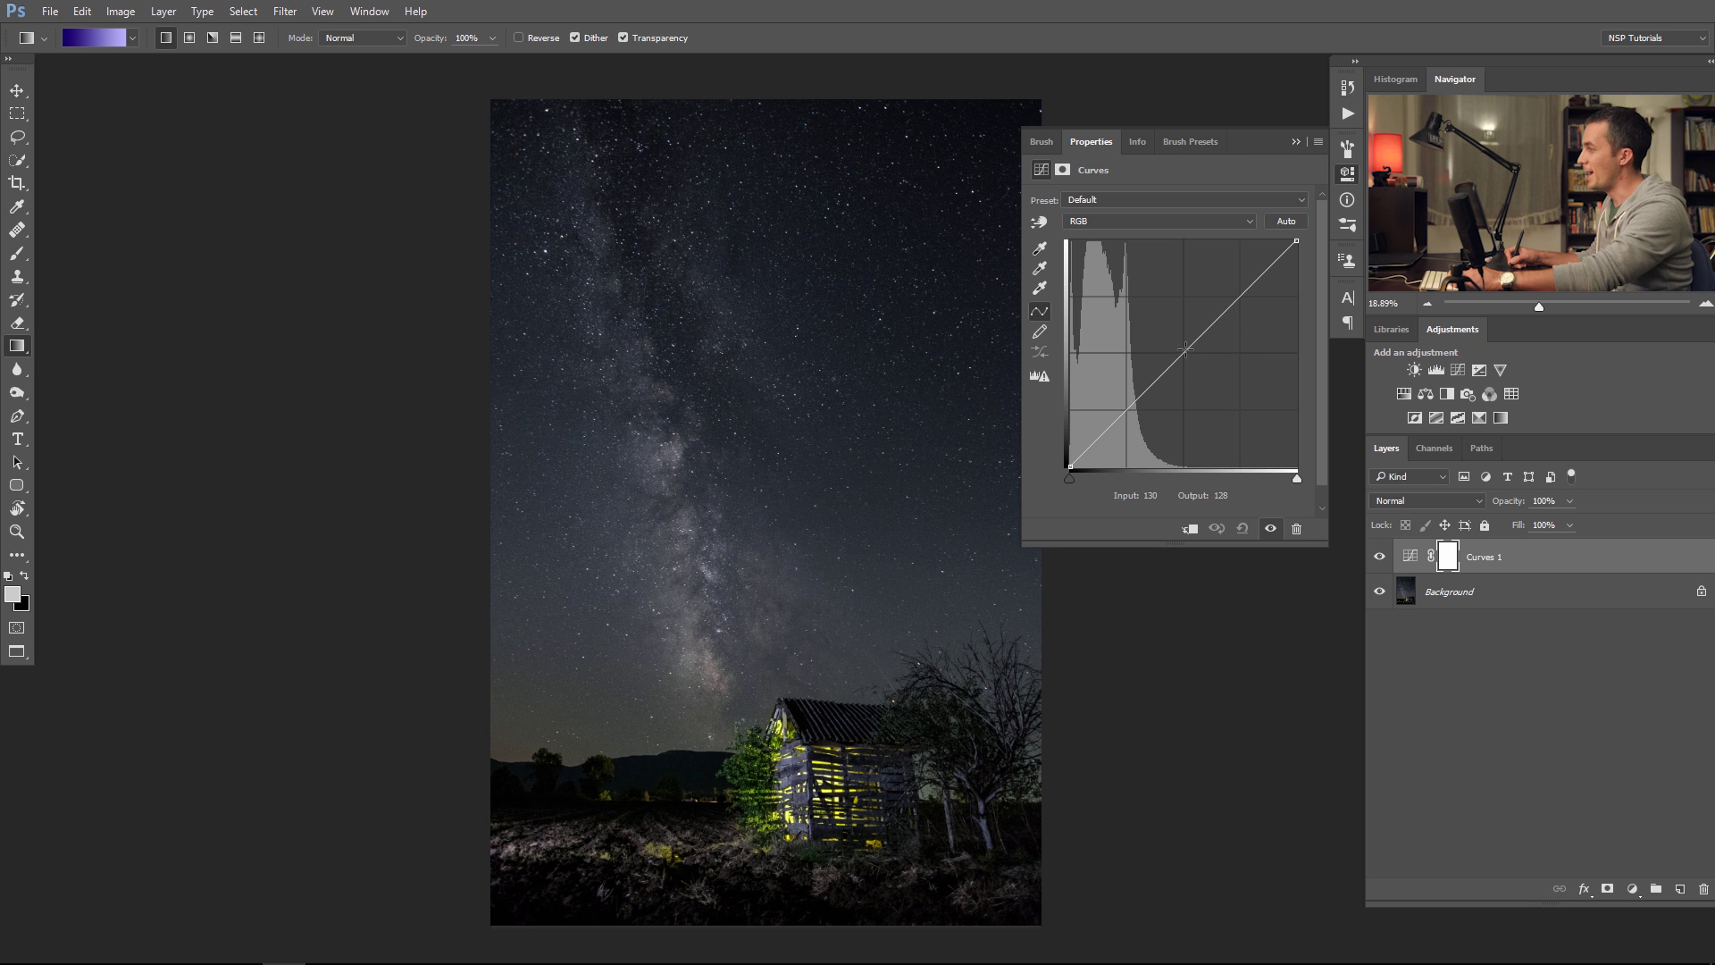
drag(1185, 348, 1179, 341)
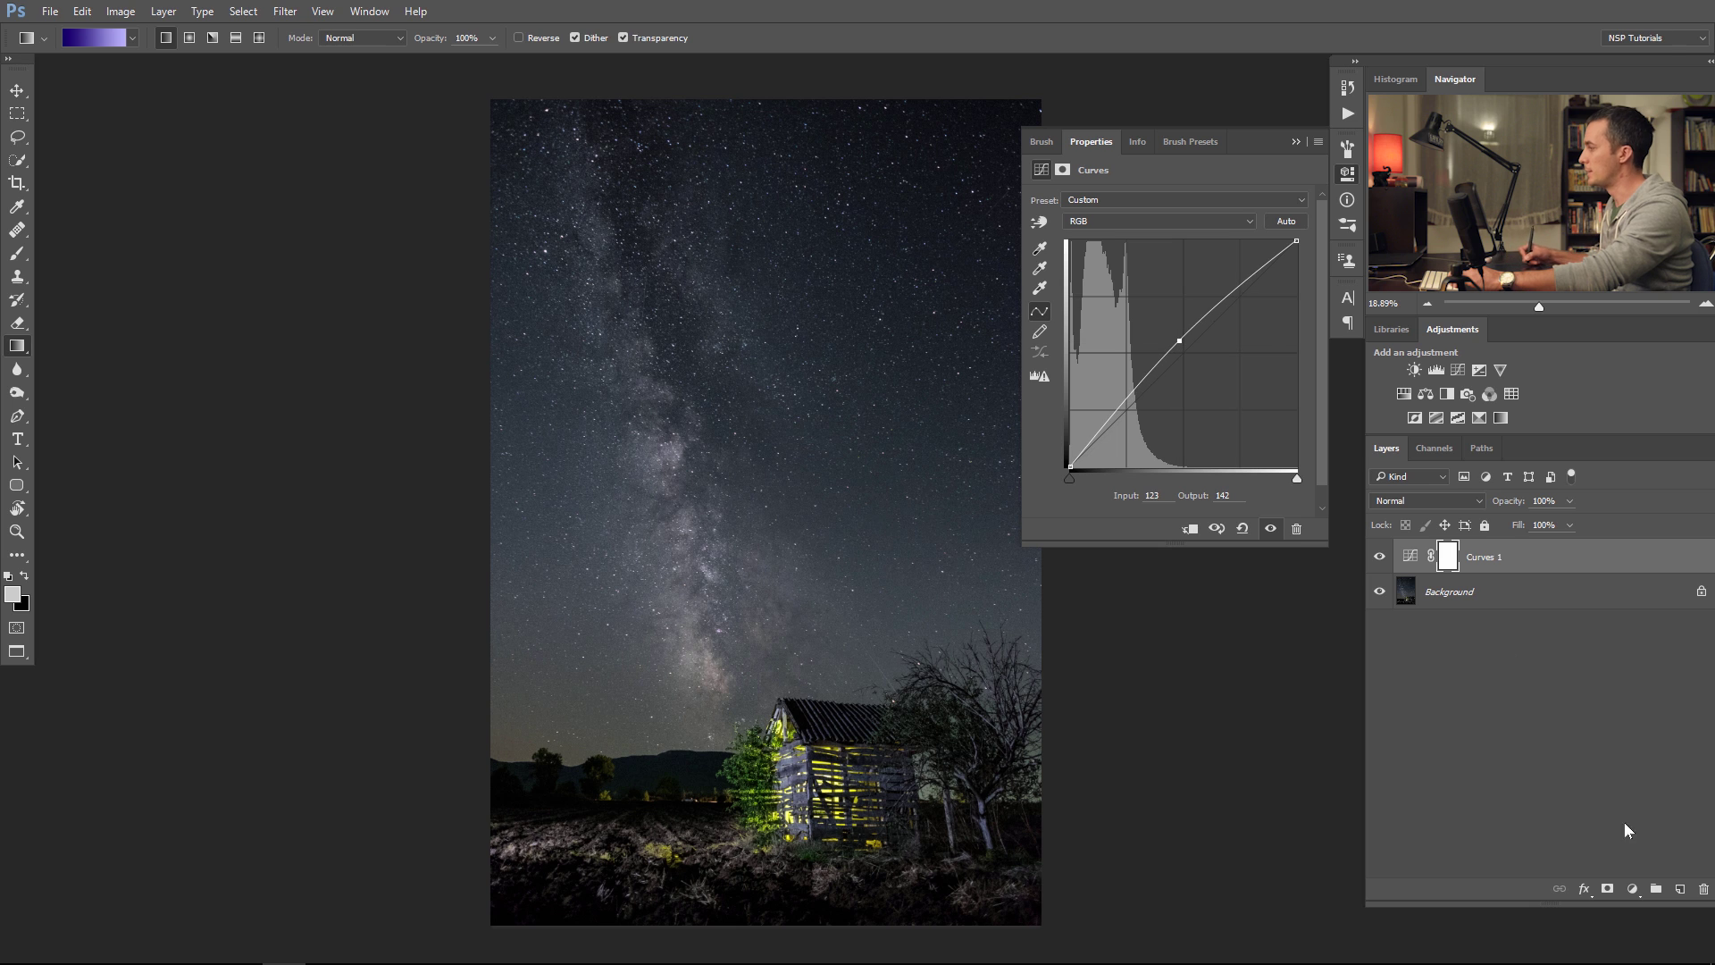
- Add a second Curves adjustment layer with an S-shaped RGB curve through input 64, output 54 and input 185, output 197
click(1635, 887)
click(1597, 602)
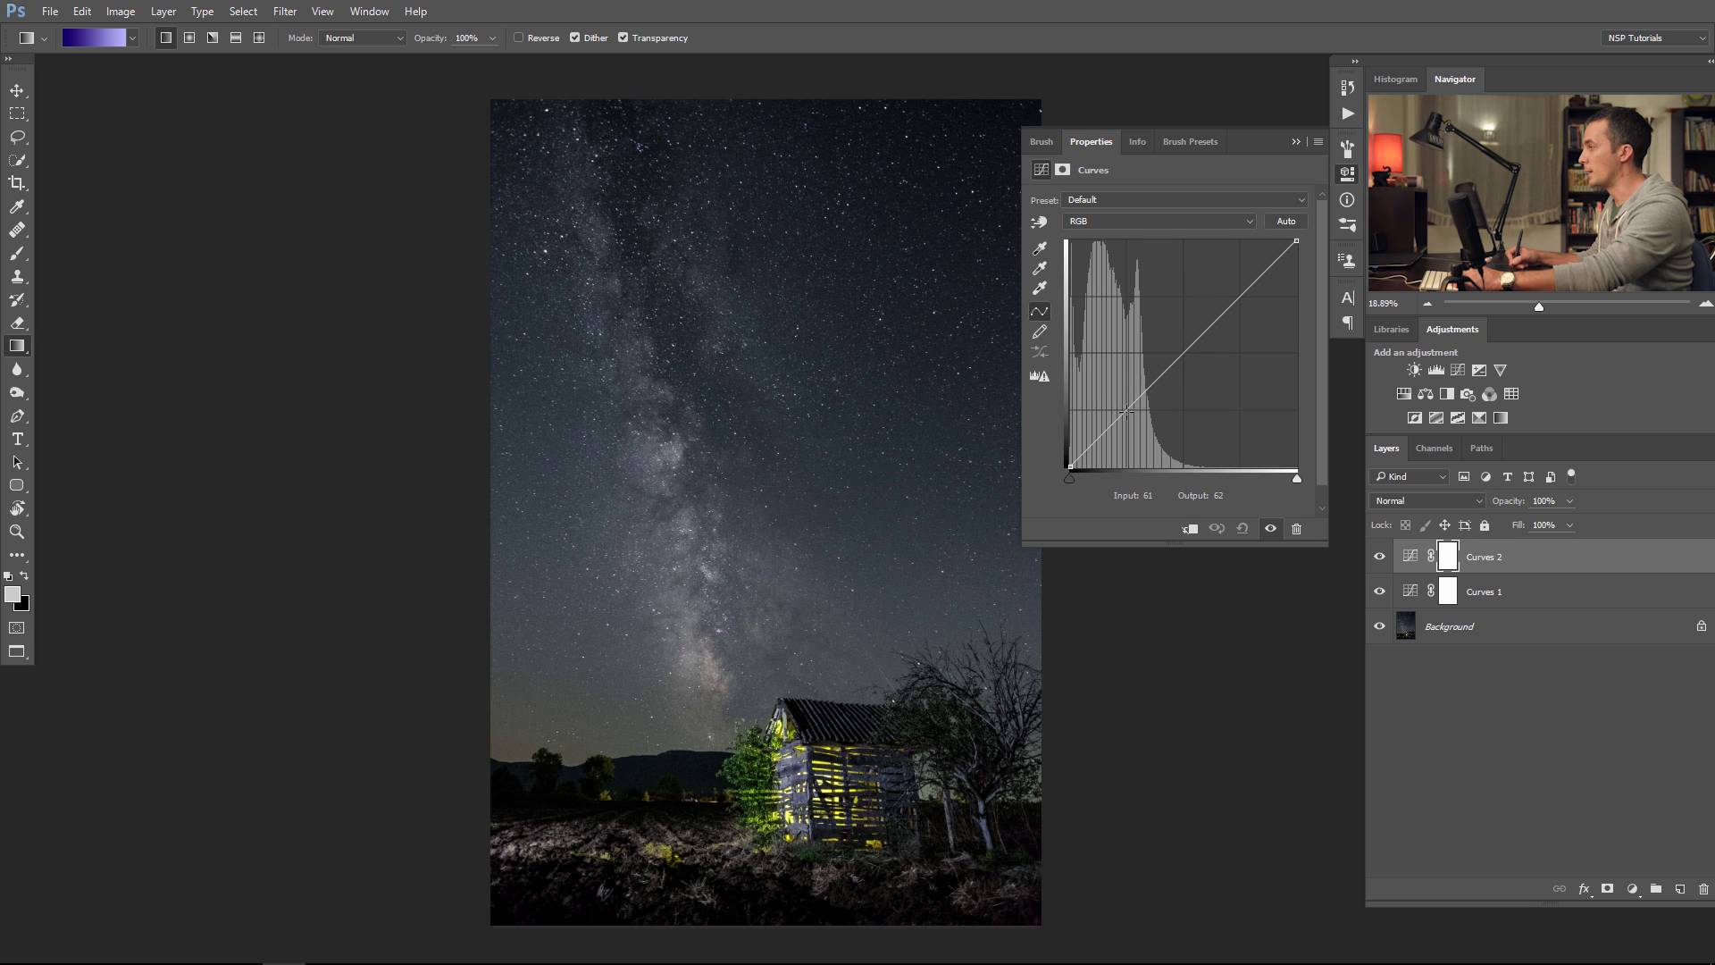
drag(1126, 411, 1128, 415)
drag(1235, 306, 1234, 292)
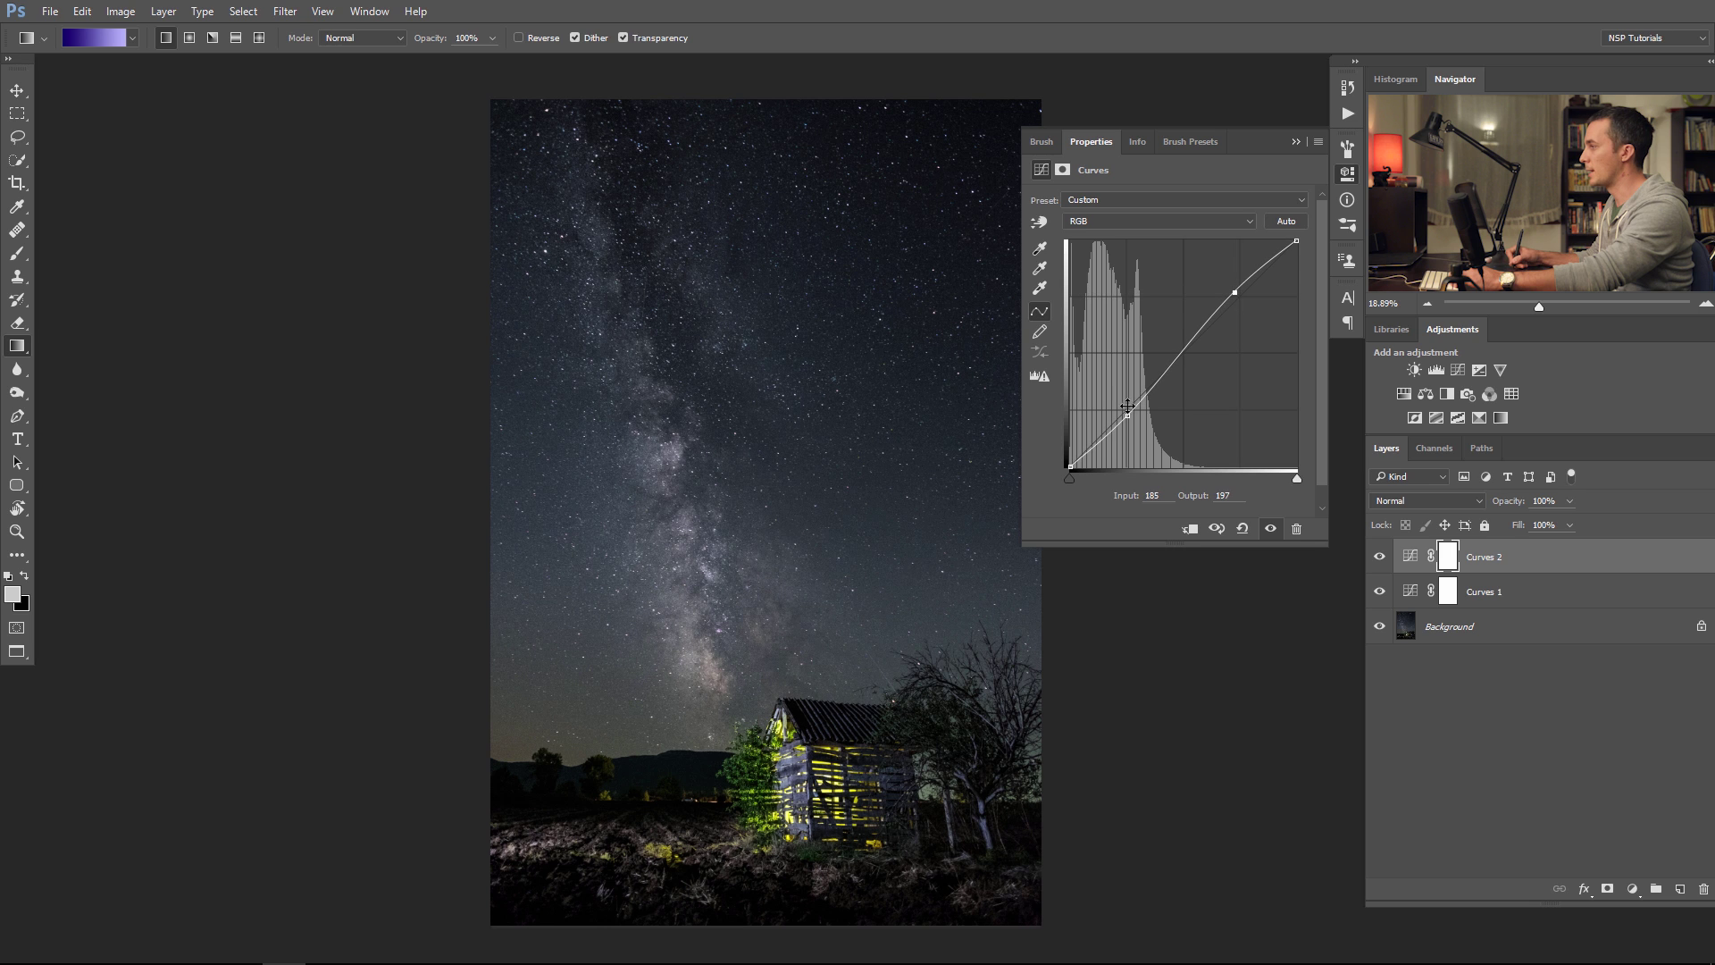
drag(1128, 413, 1127, 417)
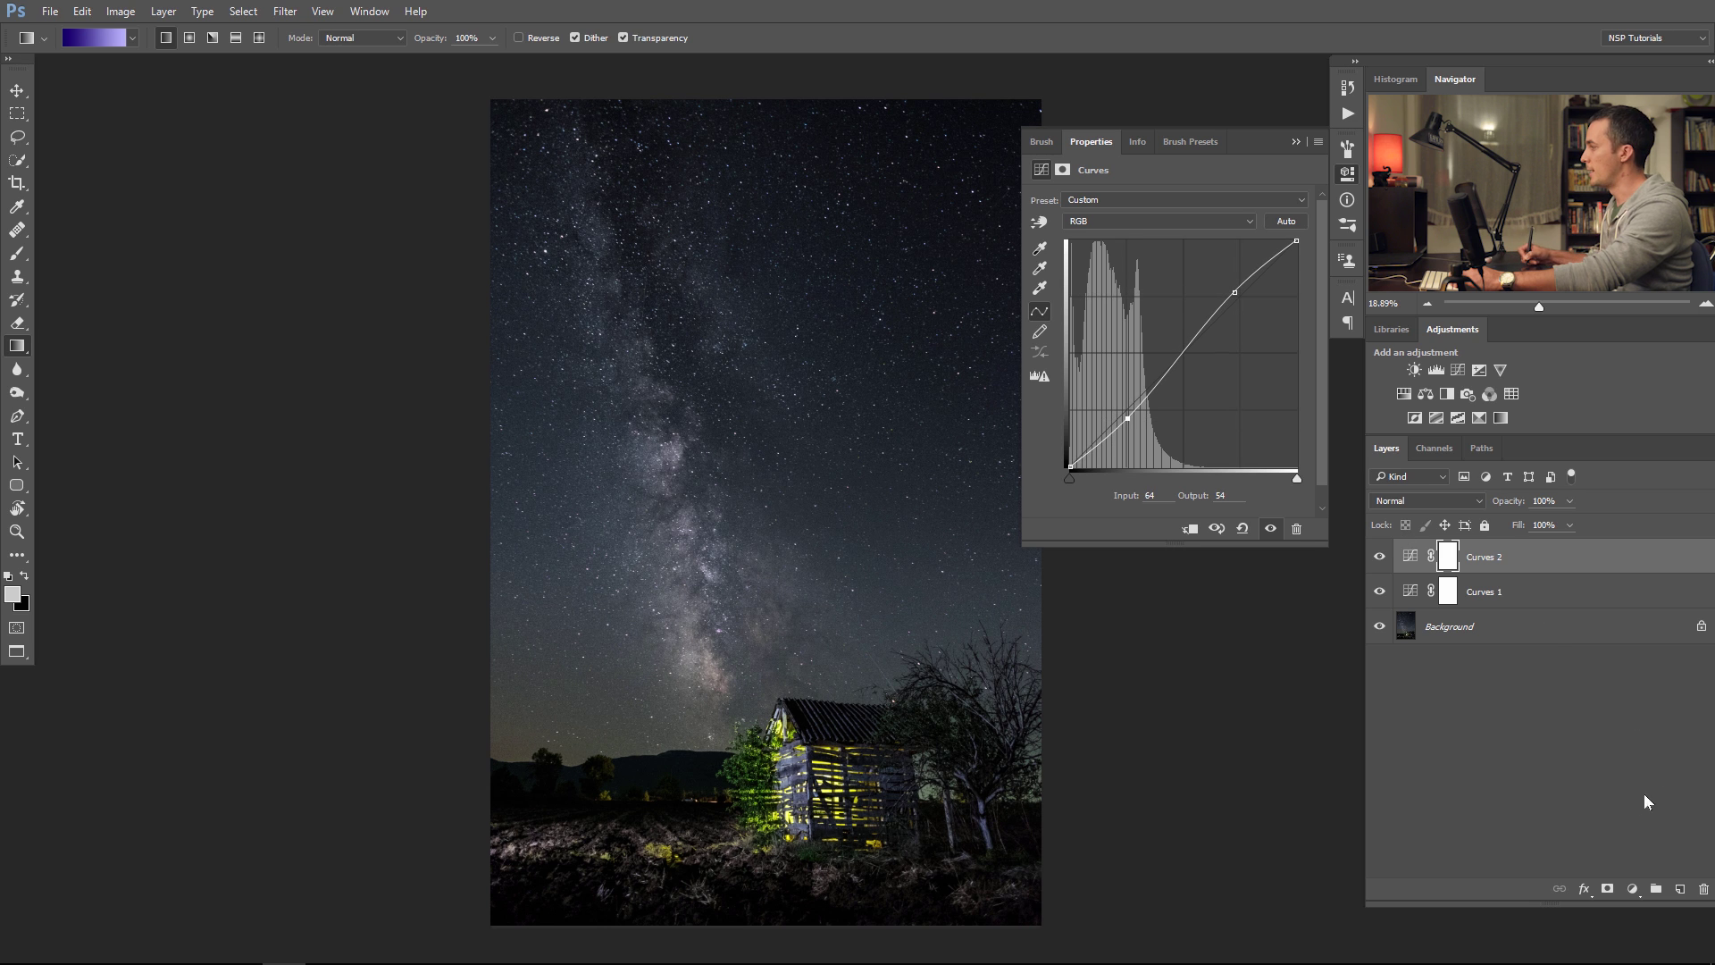
- Add a third Curves adjustment layer and raise its Blue channel's black point to output 41
click(1632, 889)
click(1584, 604)
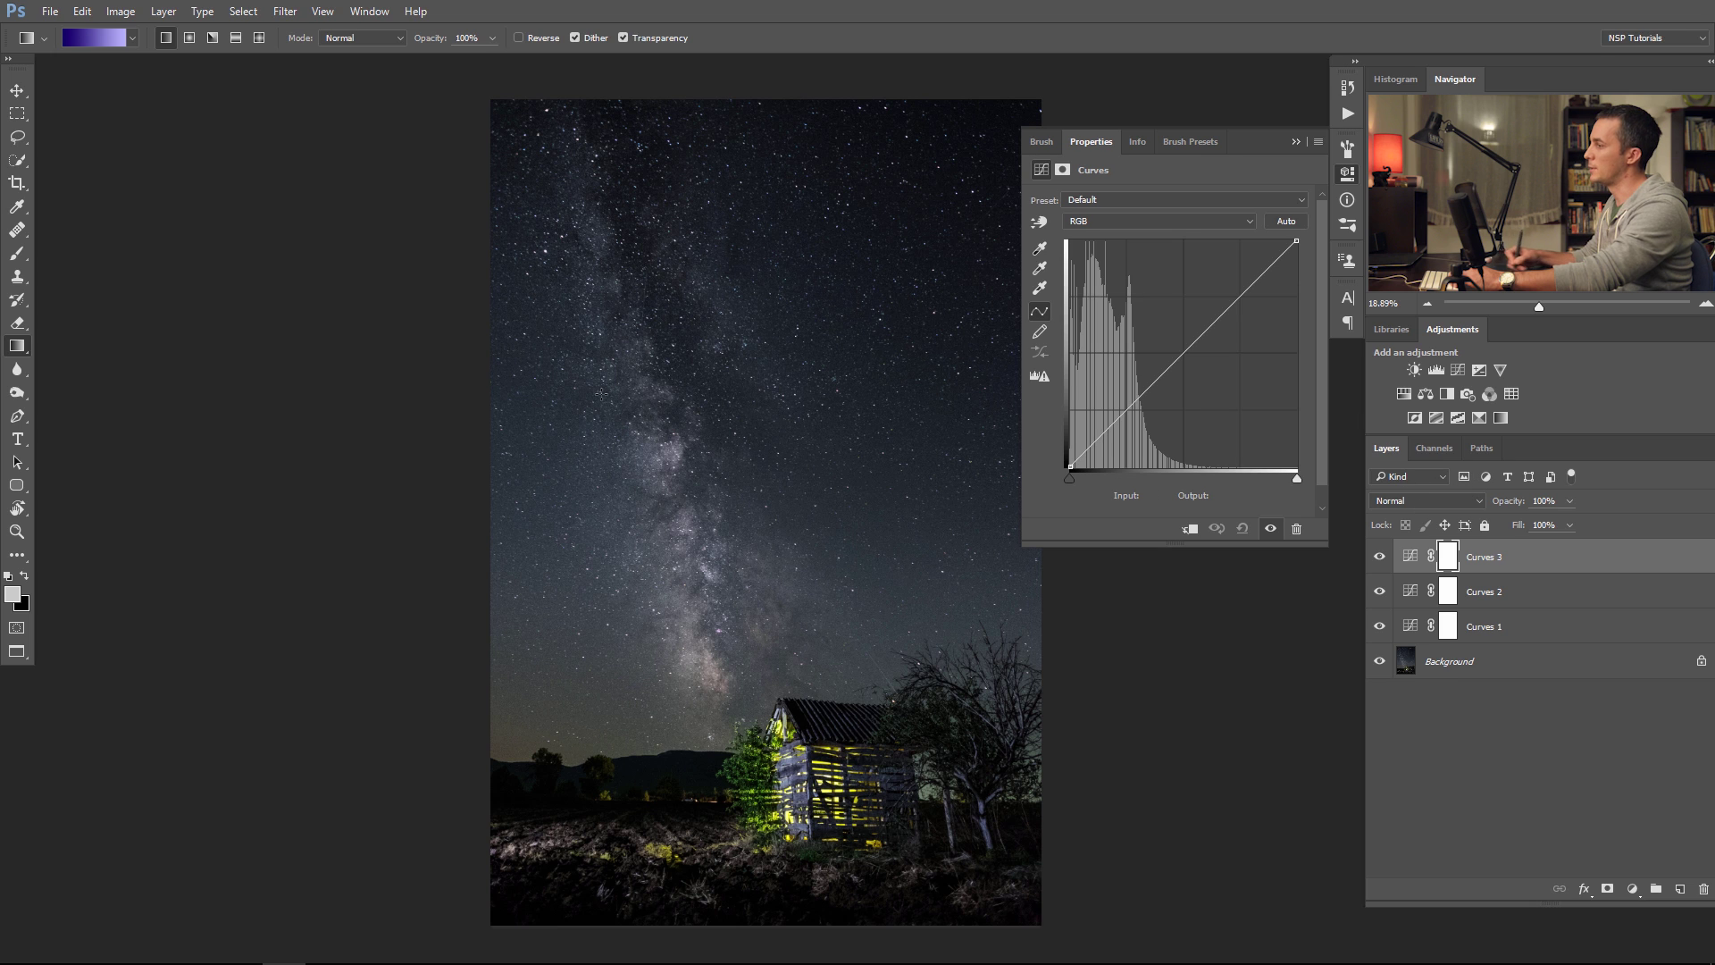
click(1177, 222)
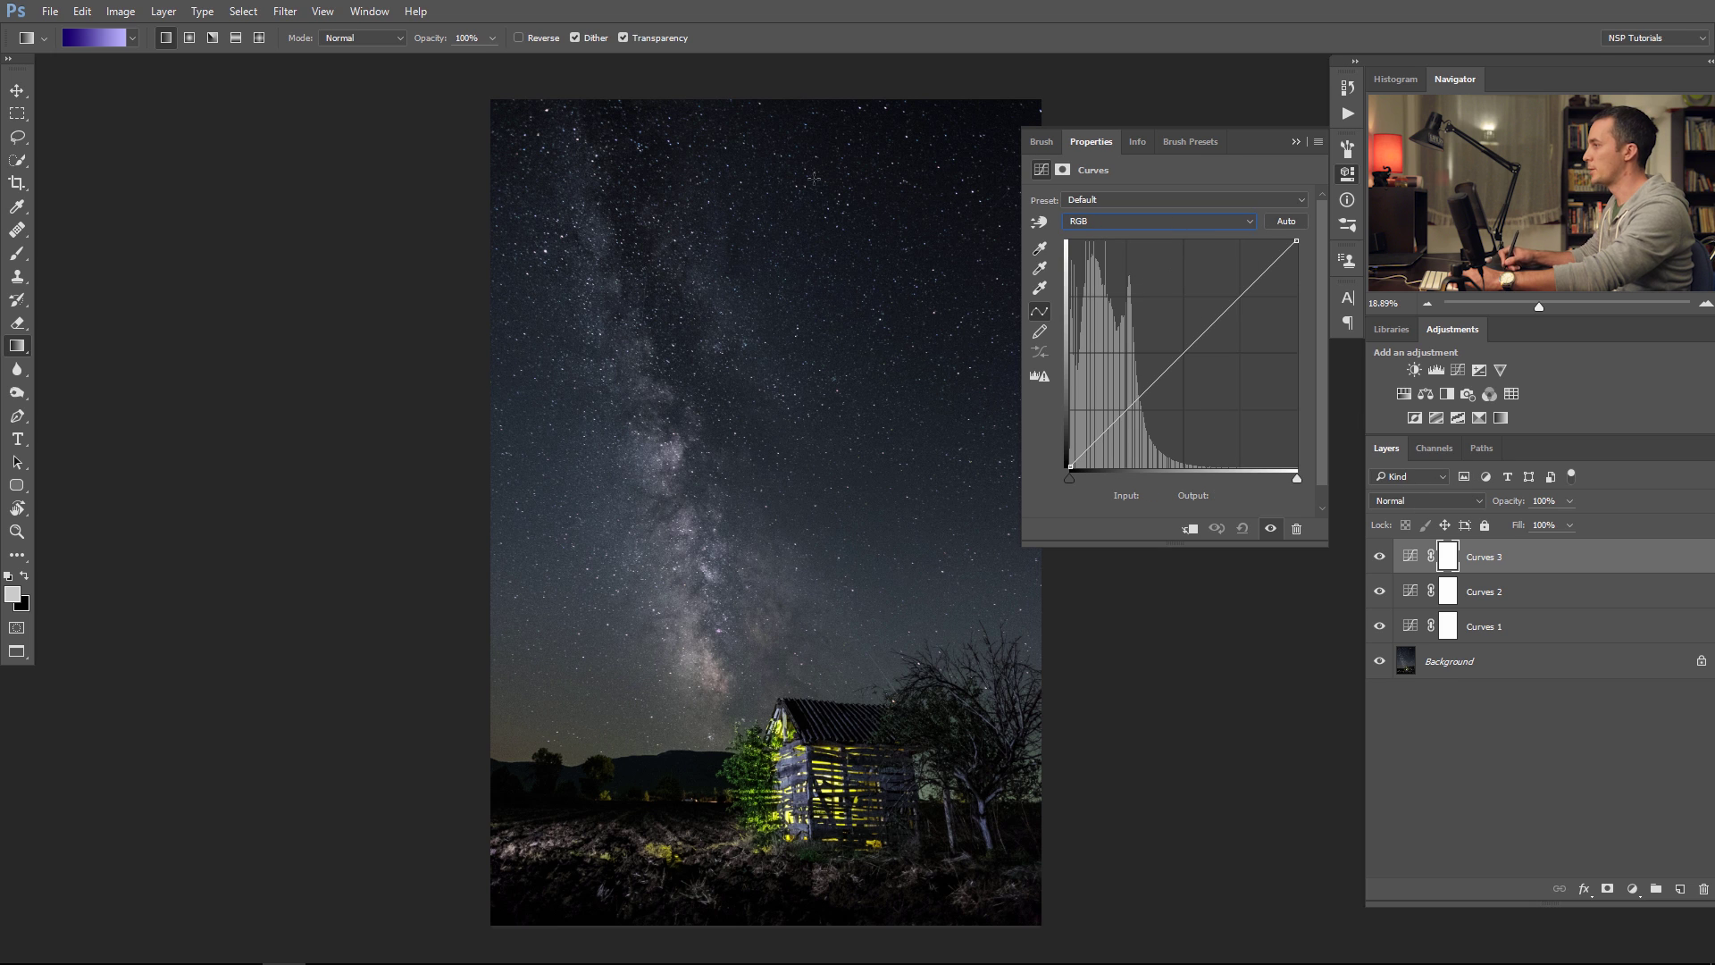
click(1164, 218)
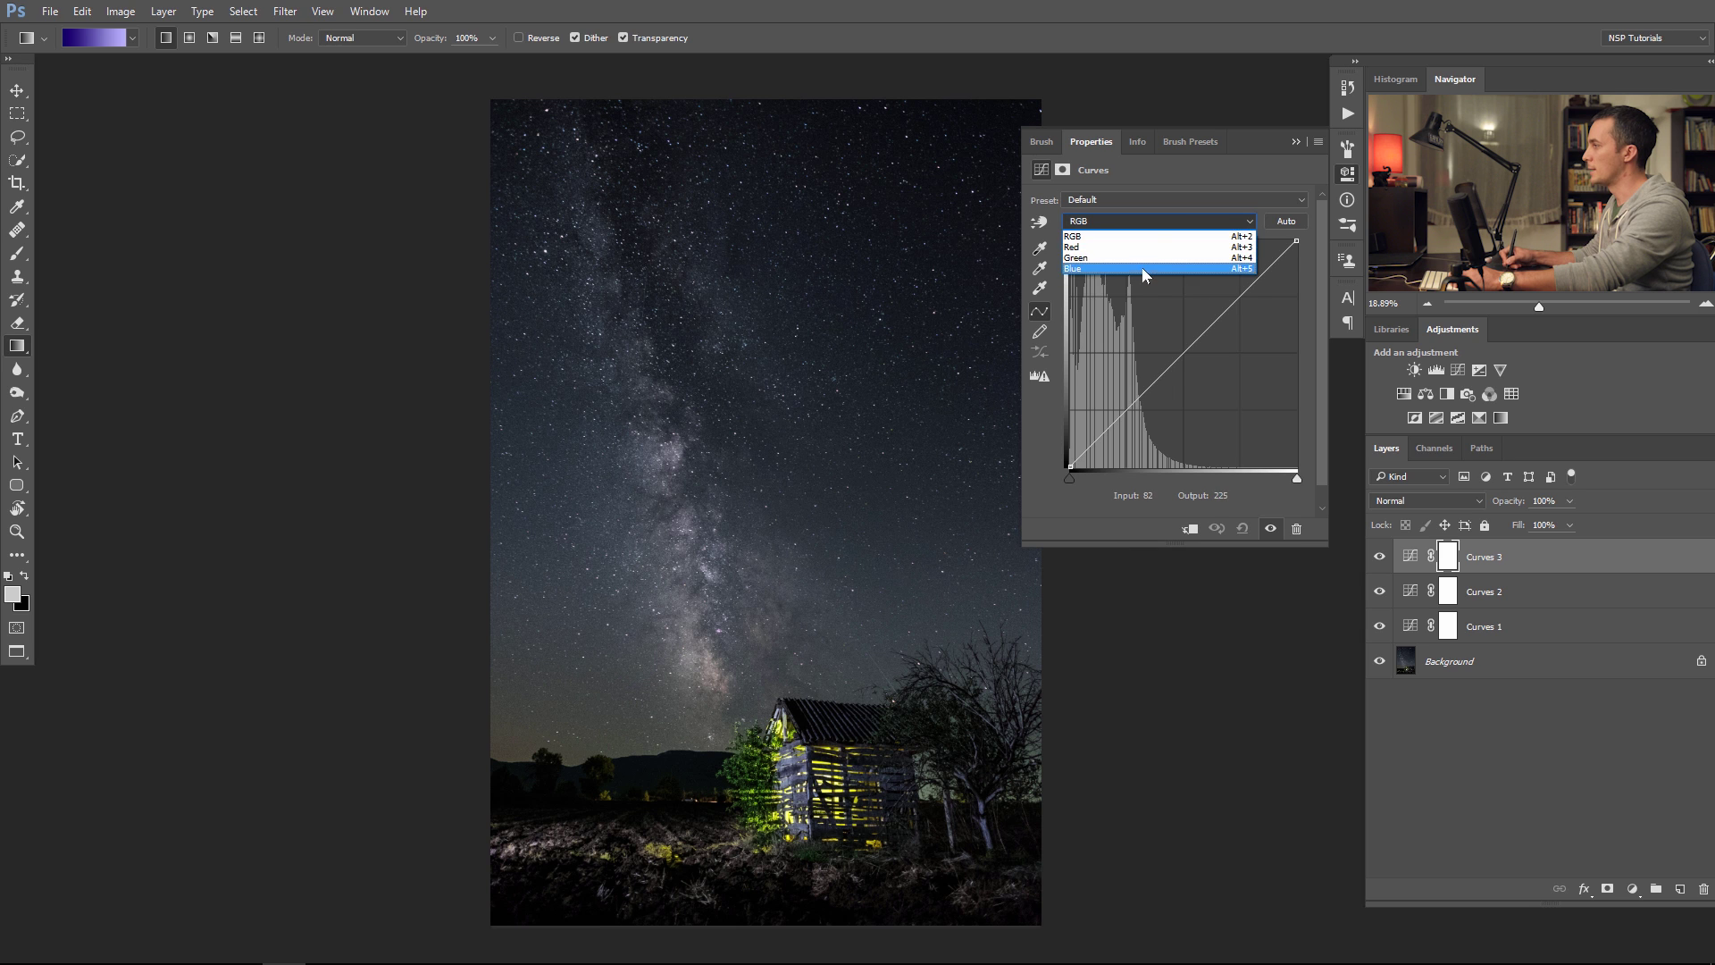
click(1141, 266)
drag(1070, 469, 1064, 429)
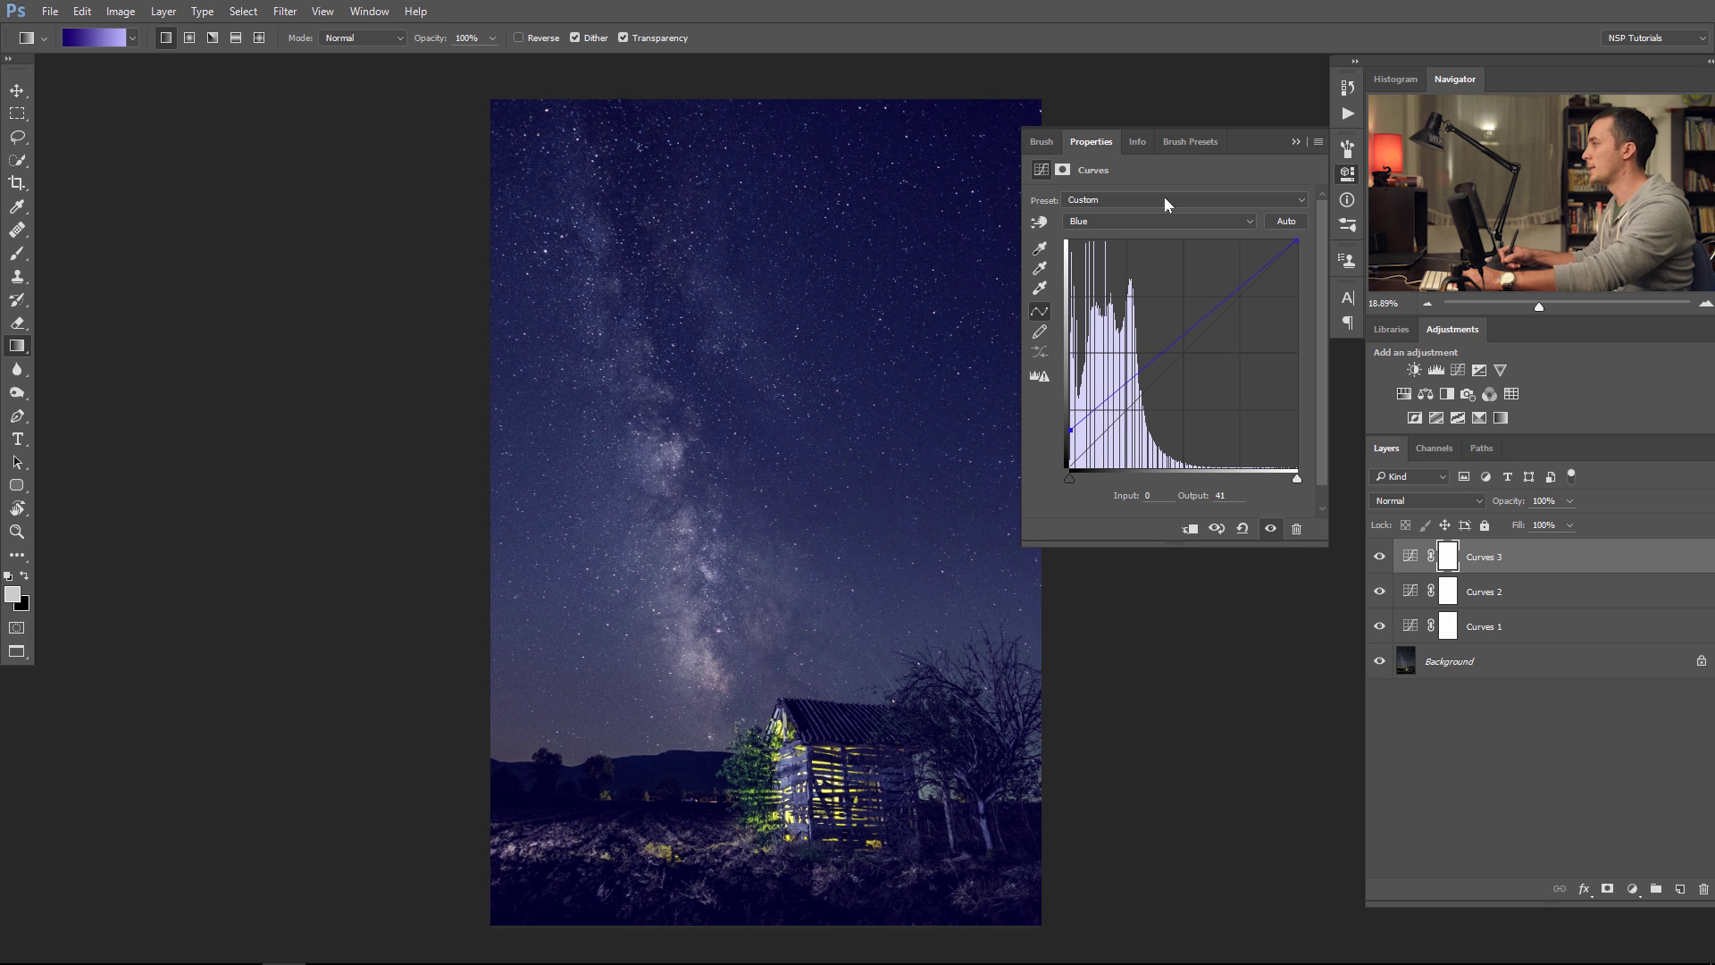
- In Curves 3, raise the Green channel's black point to output 13 and move the Red channel's black point to input 17
drag(906, 303, 832, 300)
click(1147, 220)
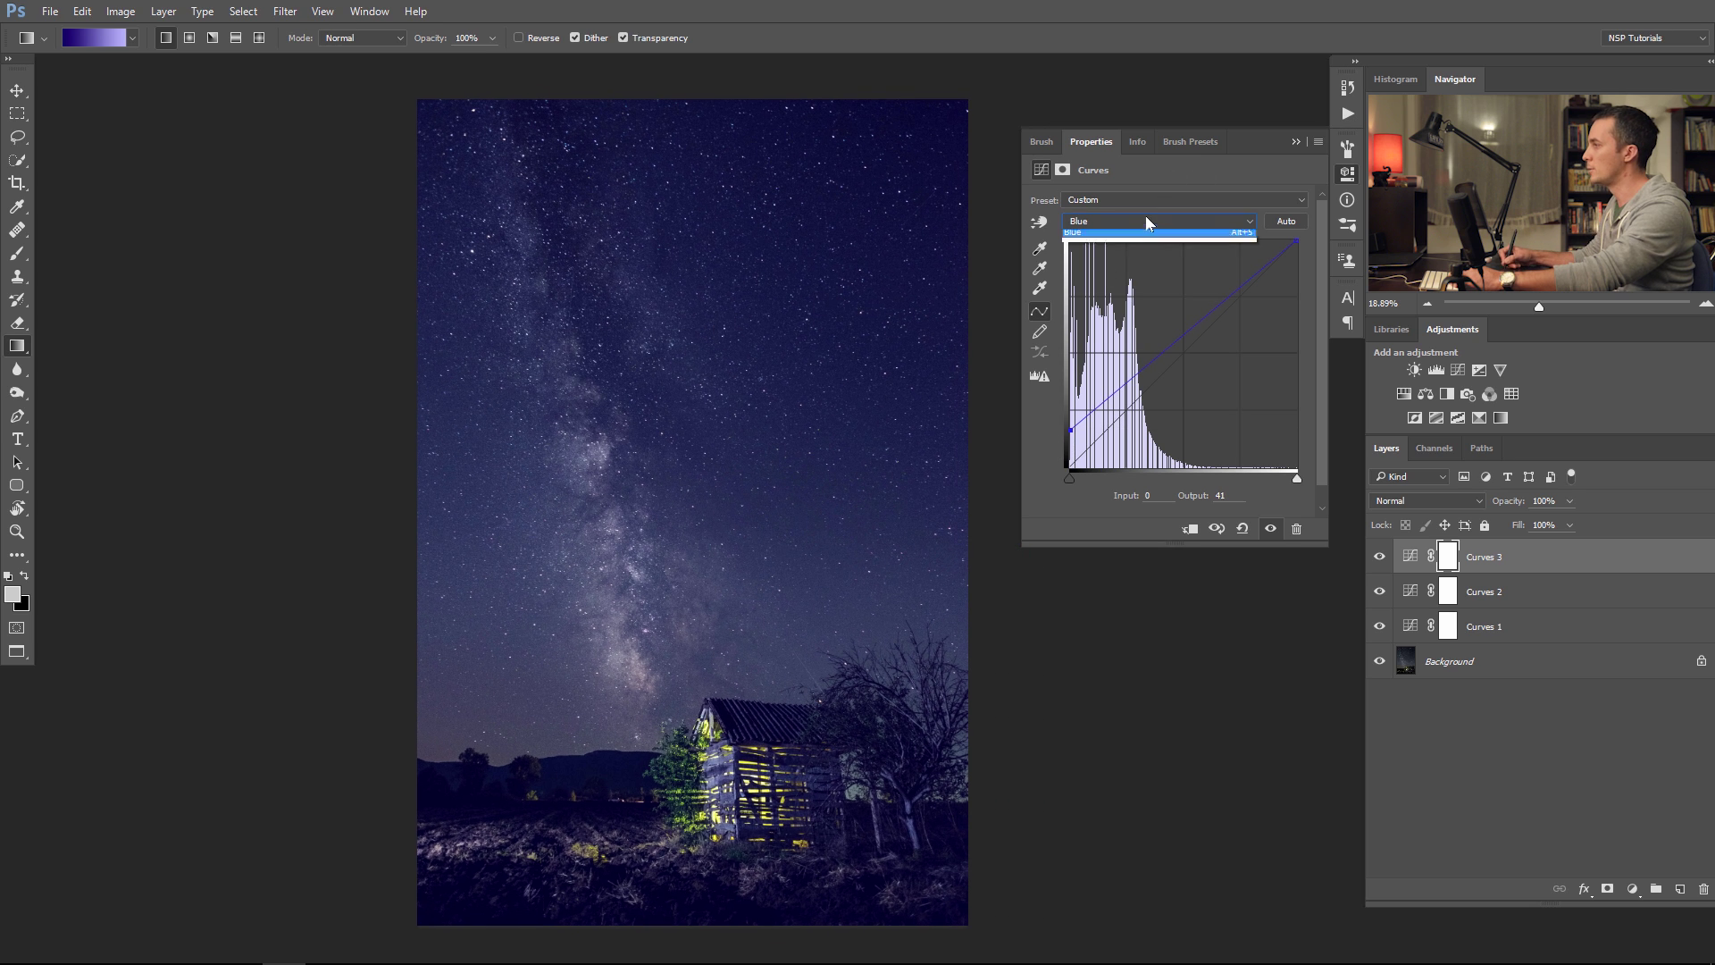
click(1144, 259)
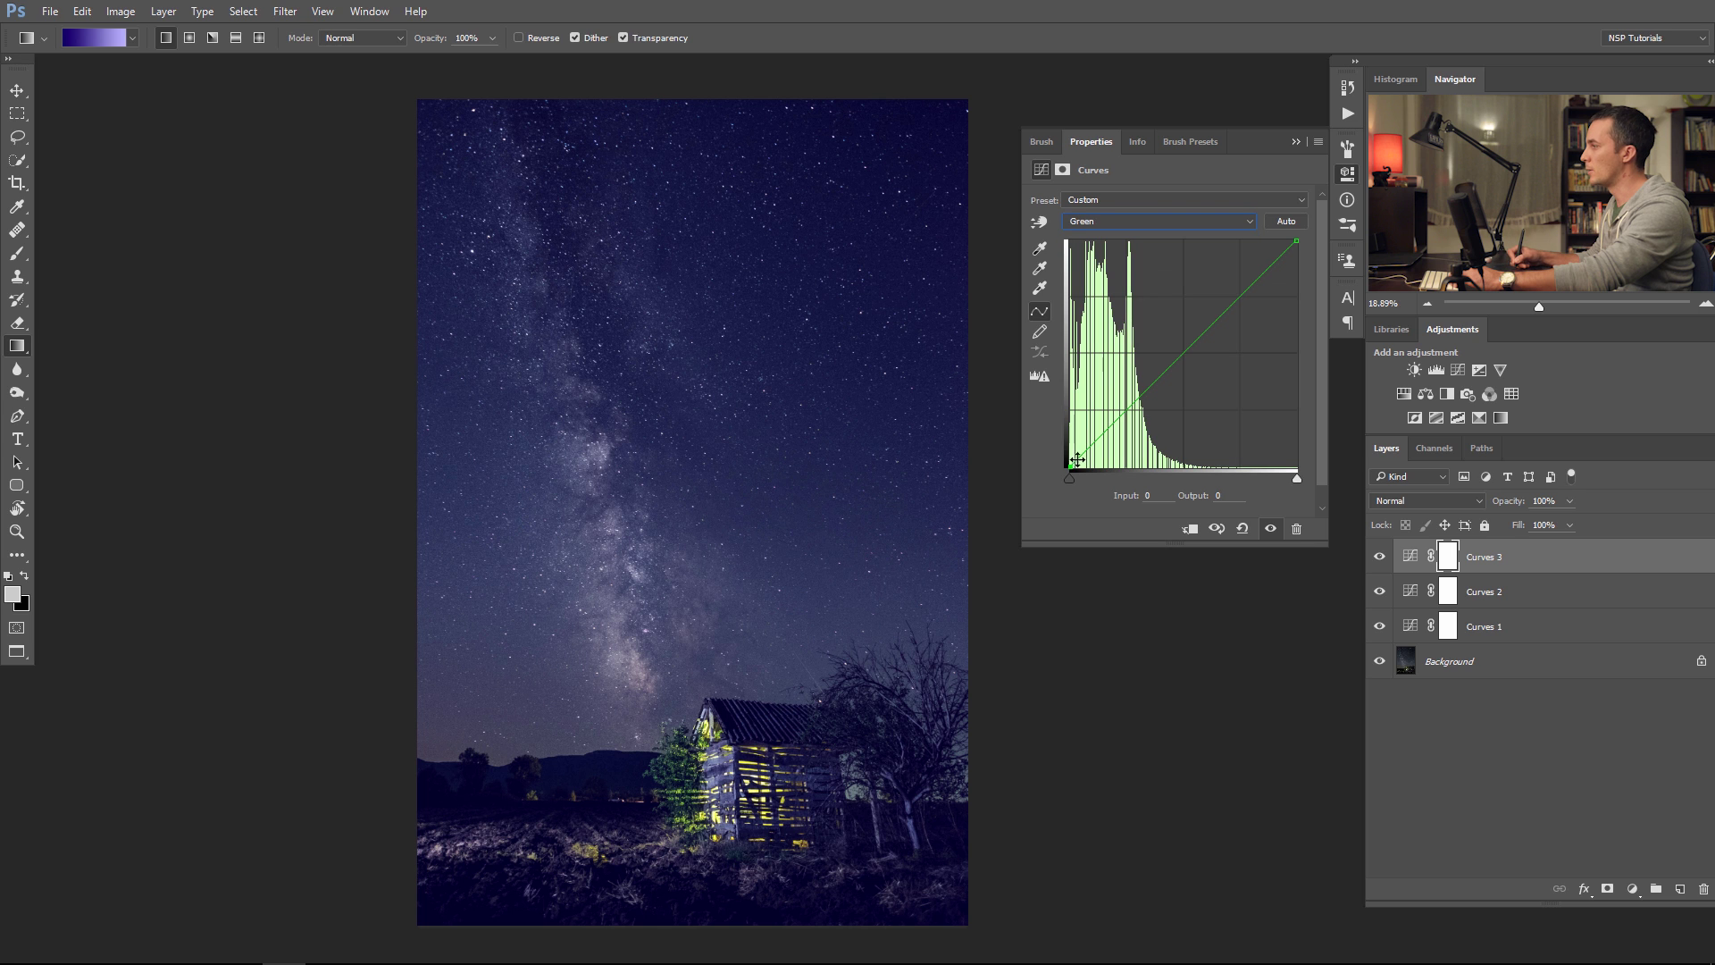
drag(1068, 463, 1066, 452)
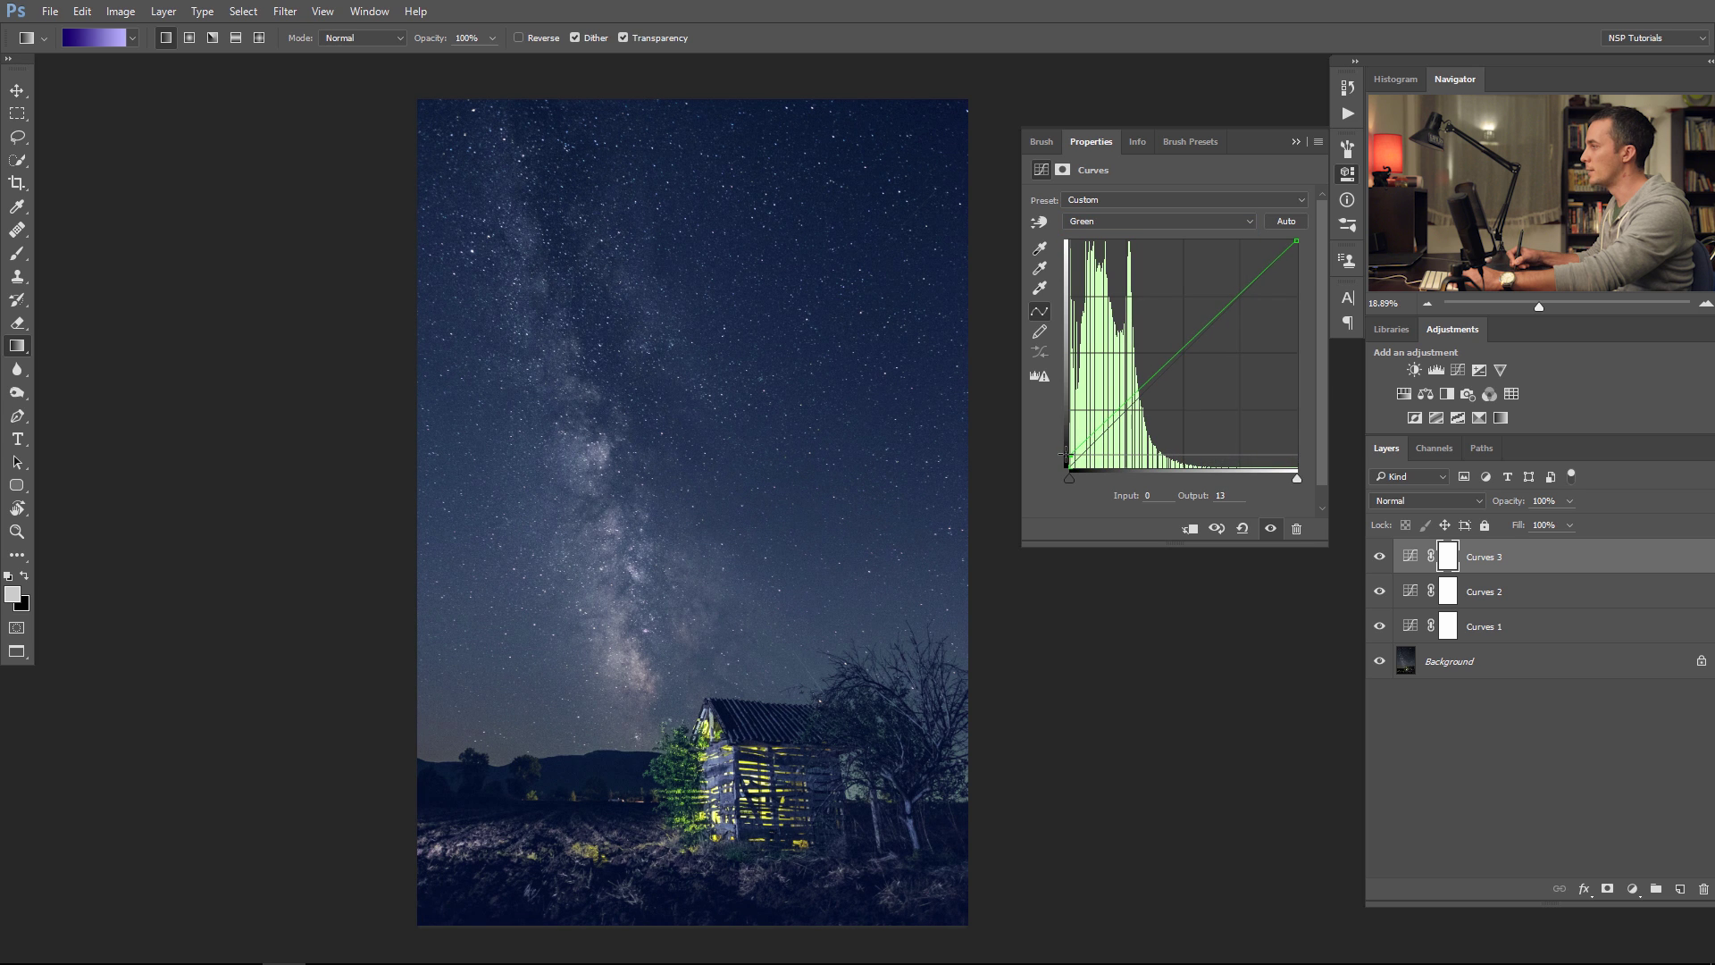
click(1161, 222)
click(1133, 247)
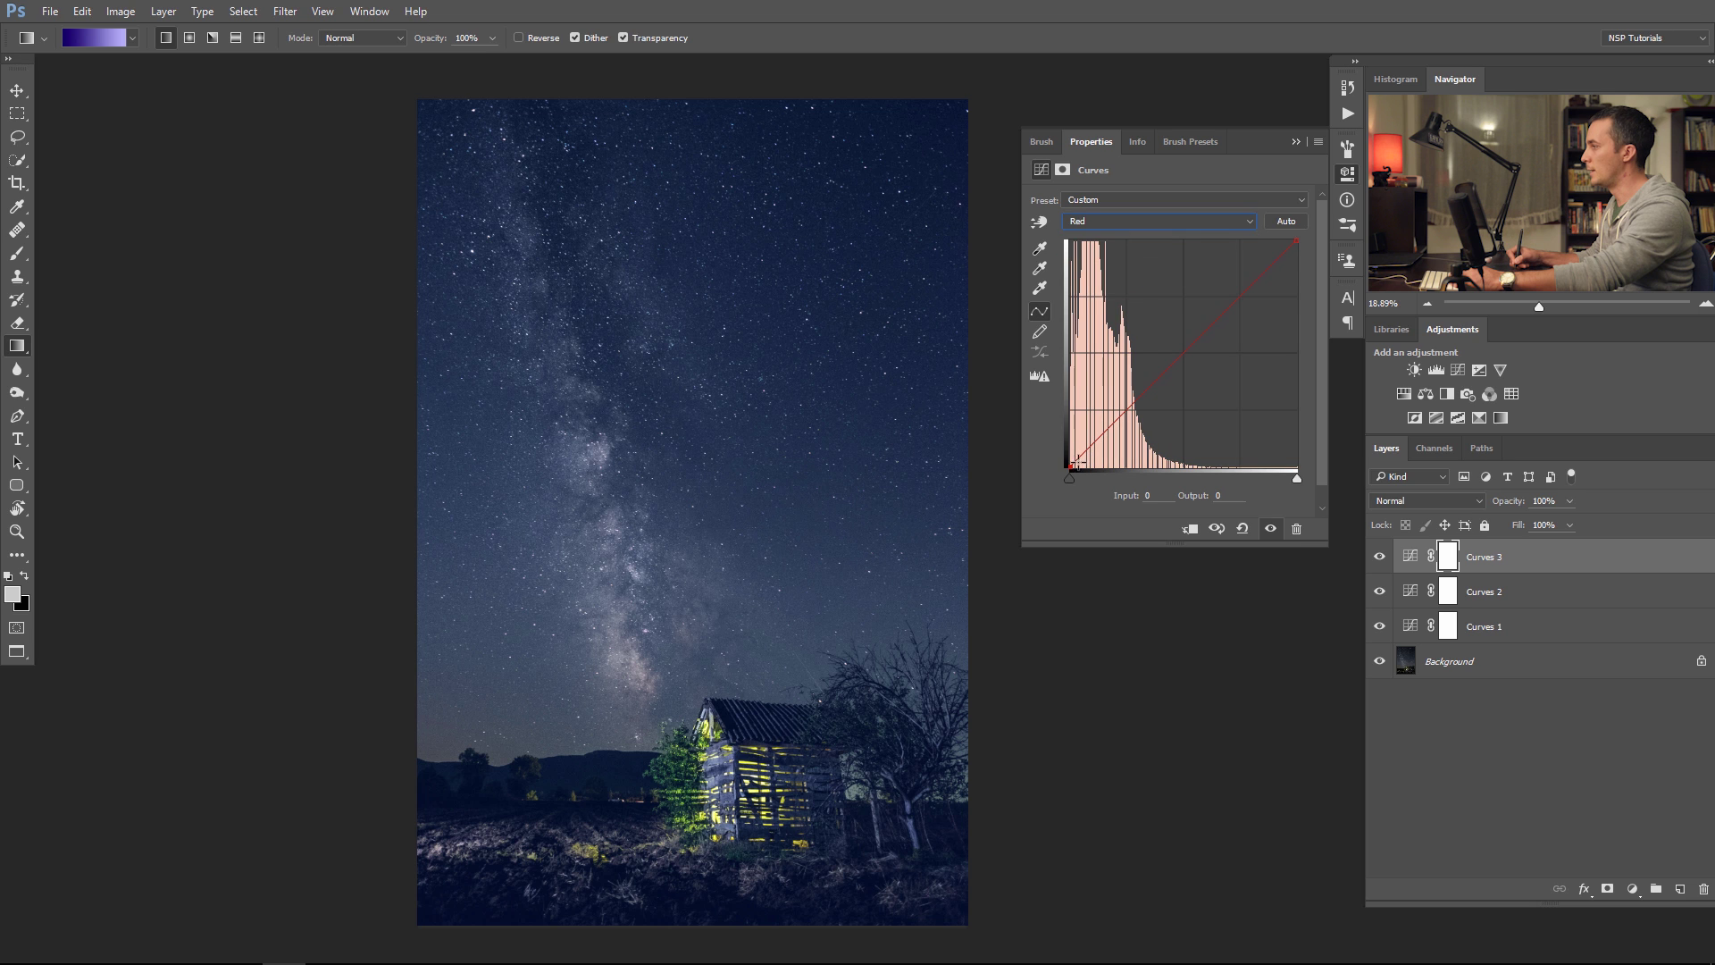
drag(1068, 465, 1084, 467)
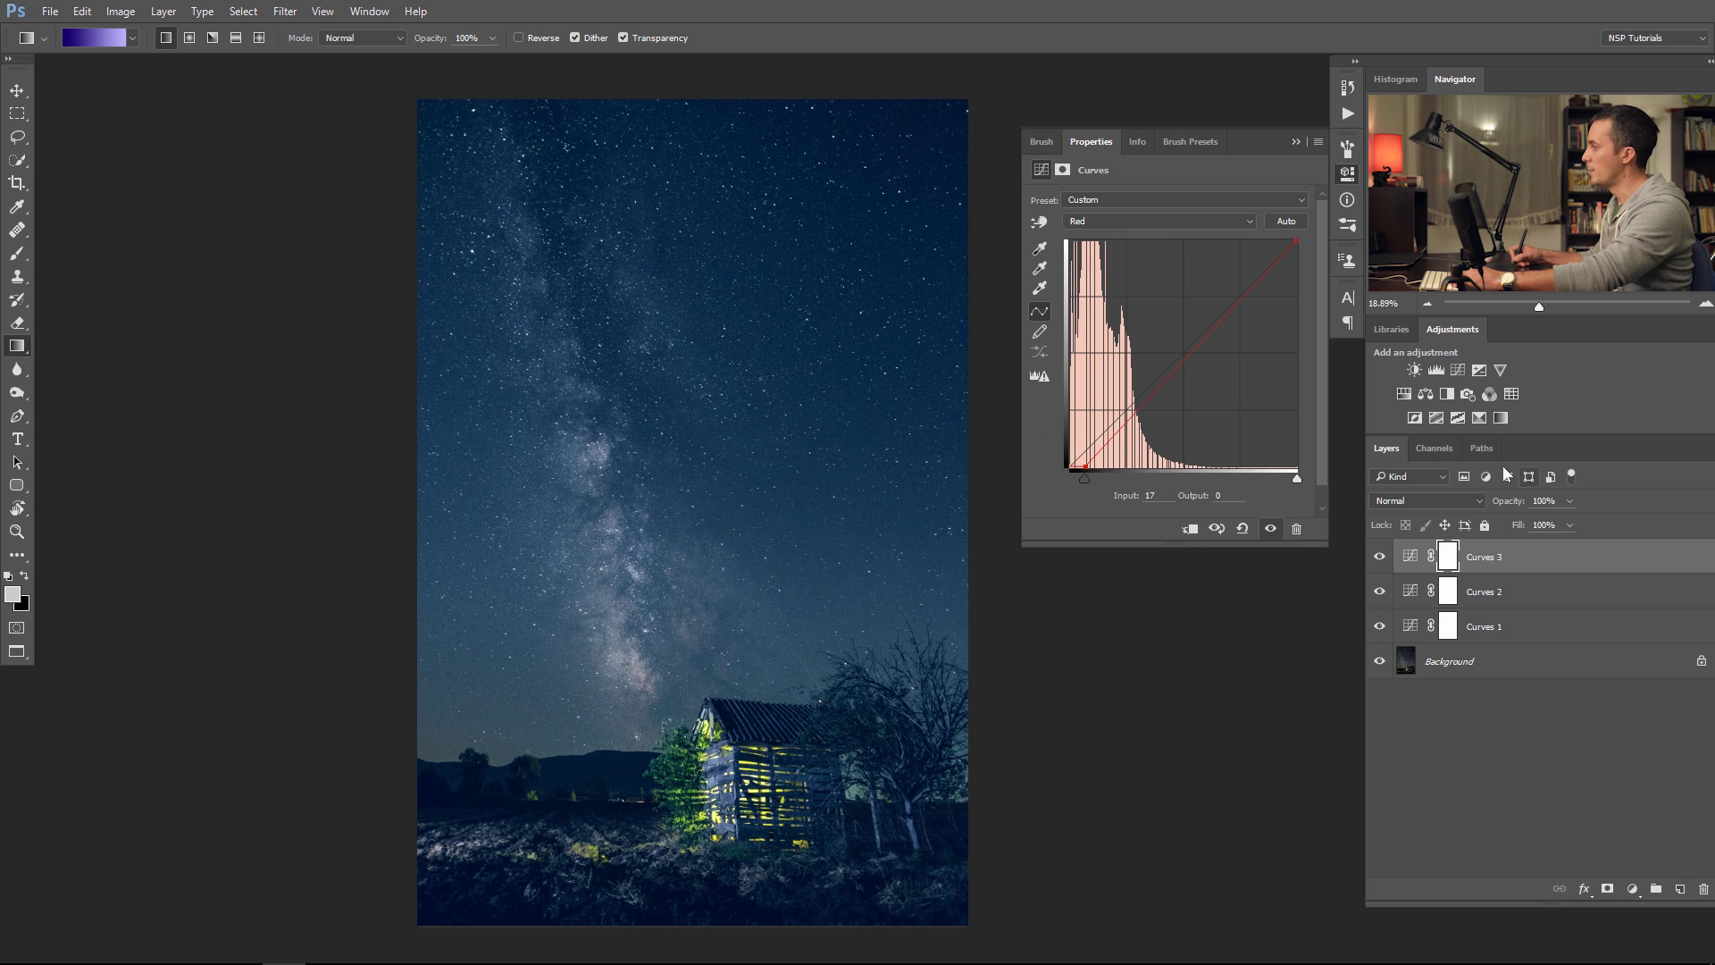
- Set the Curves 3 blend mode to Color and compare the photo with and without the three Curves layers
click(1436, 504)
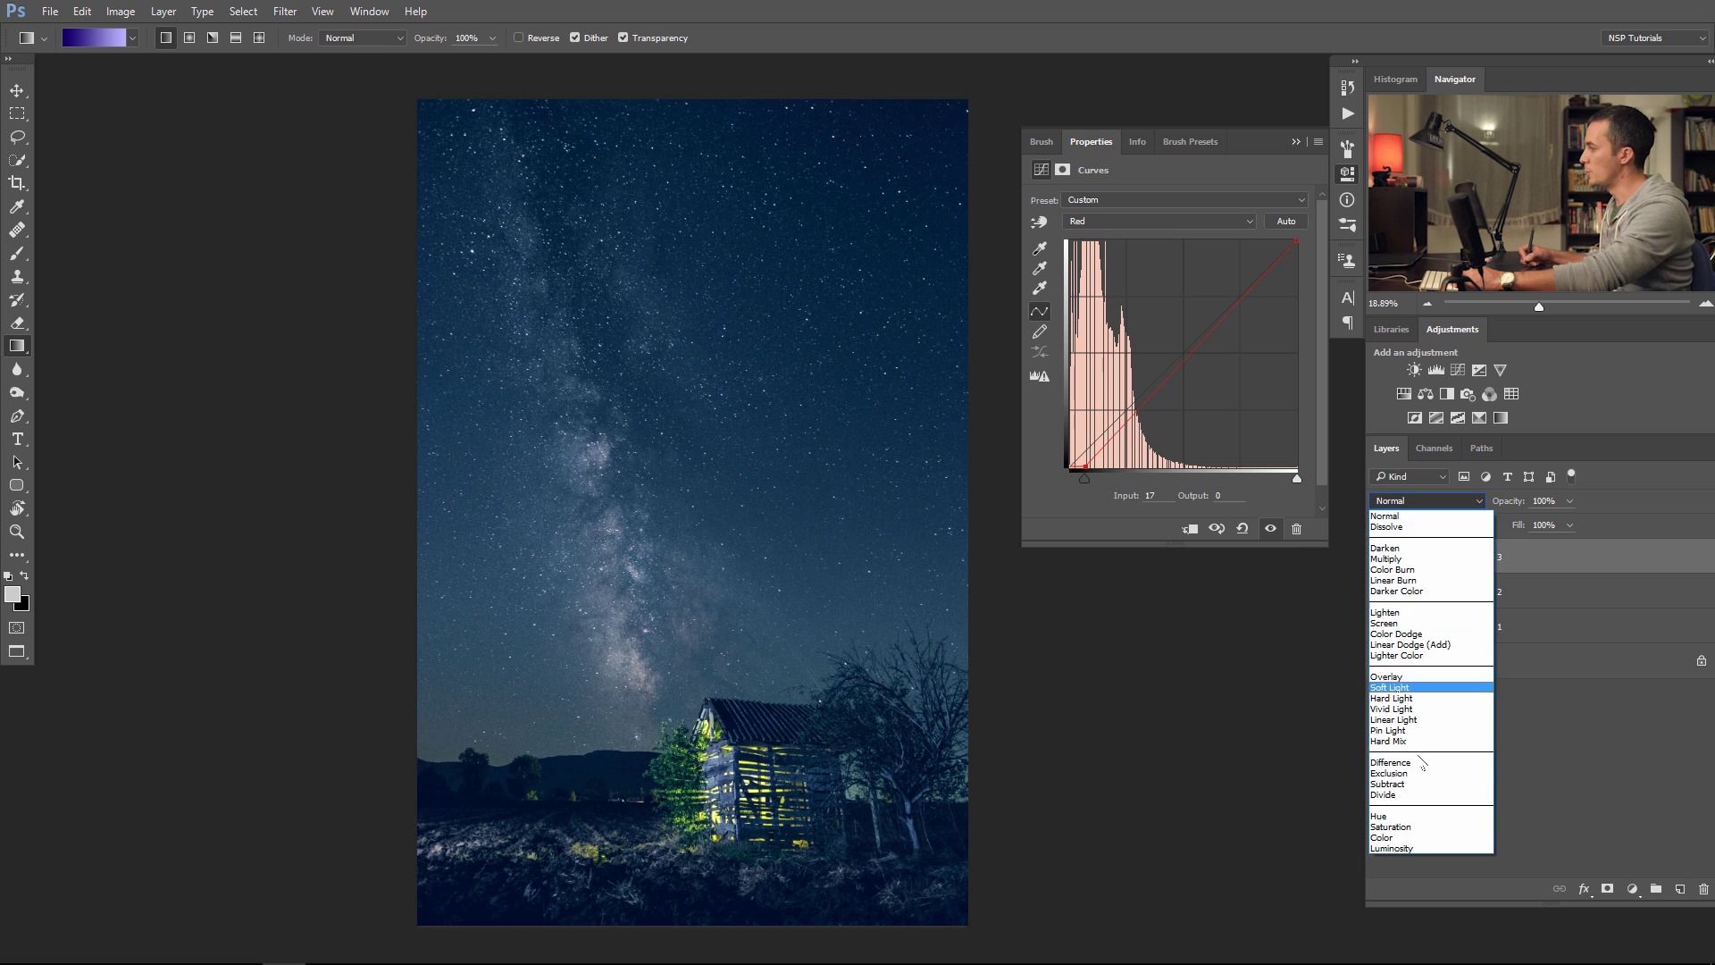
click(1407, 838)
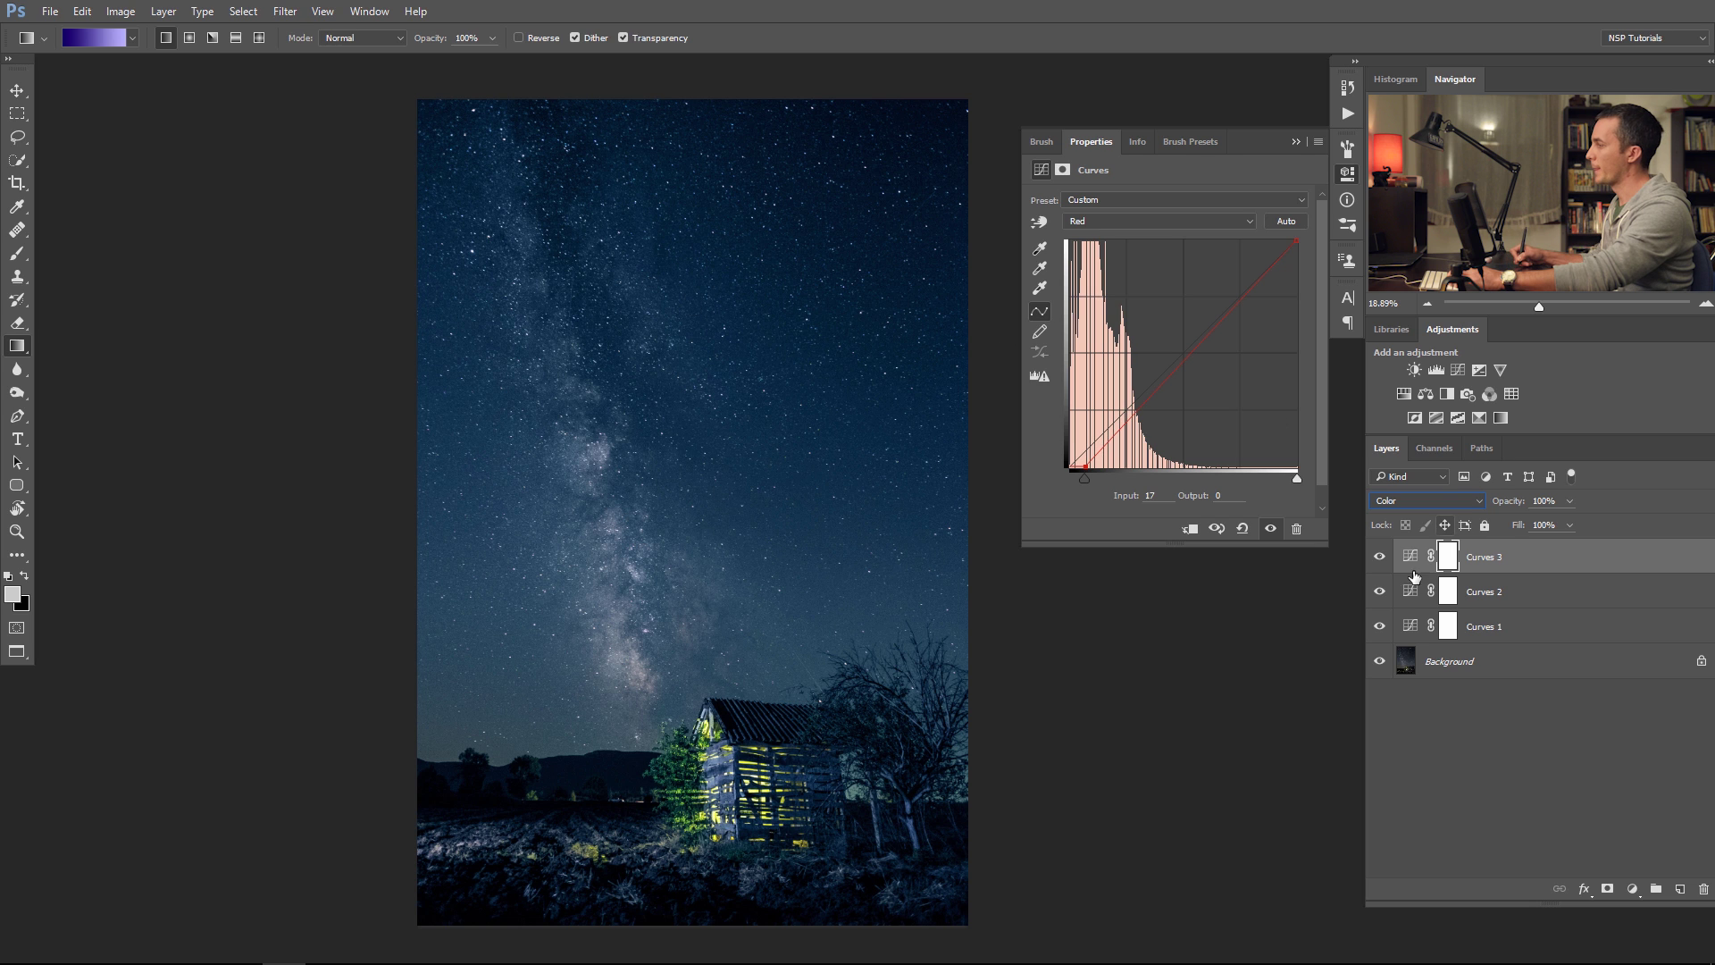
click(1380, 626)
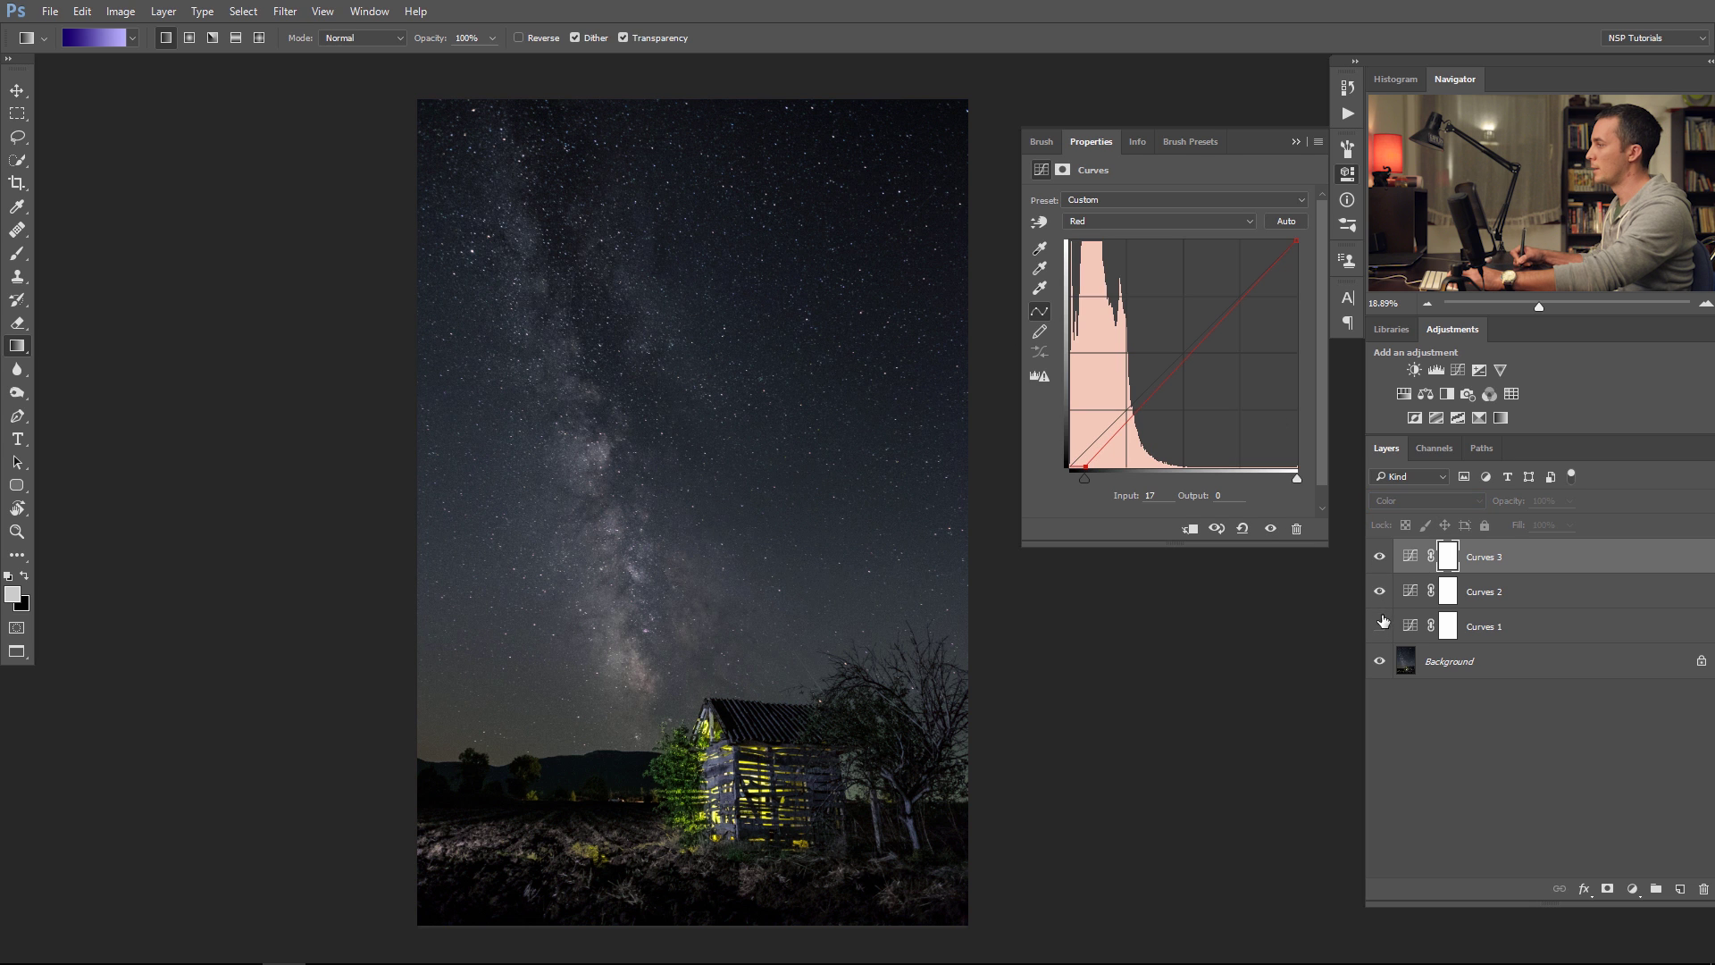
click(1378, 658)
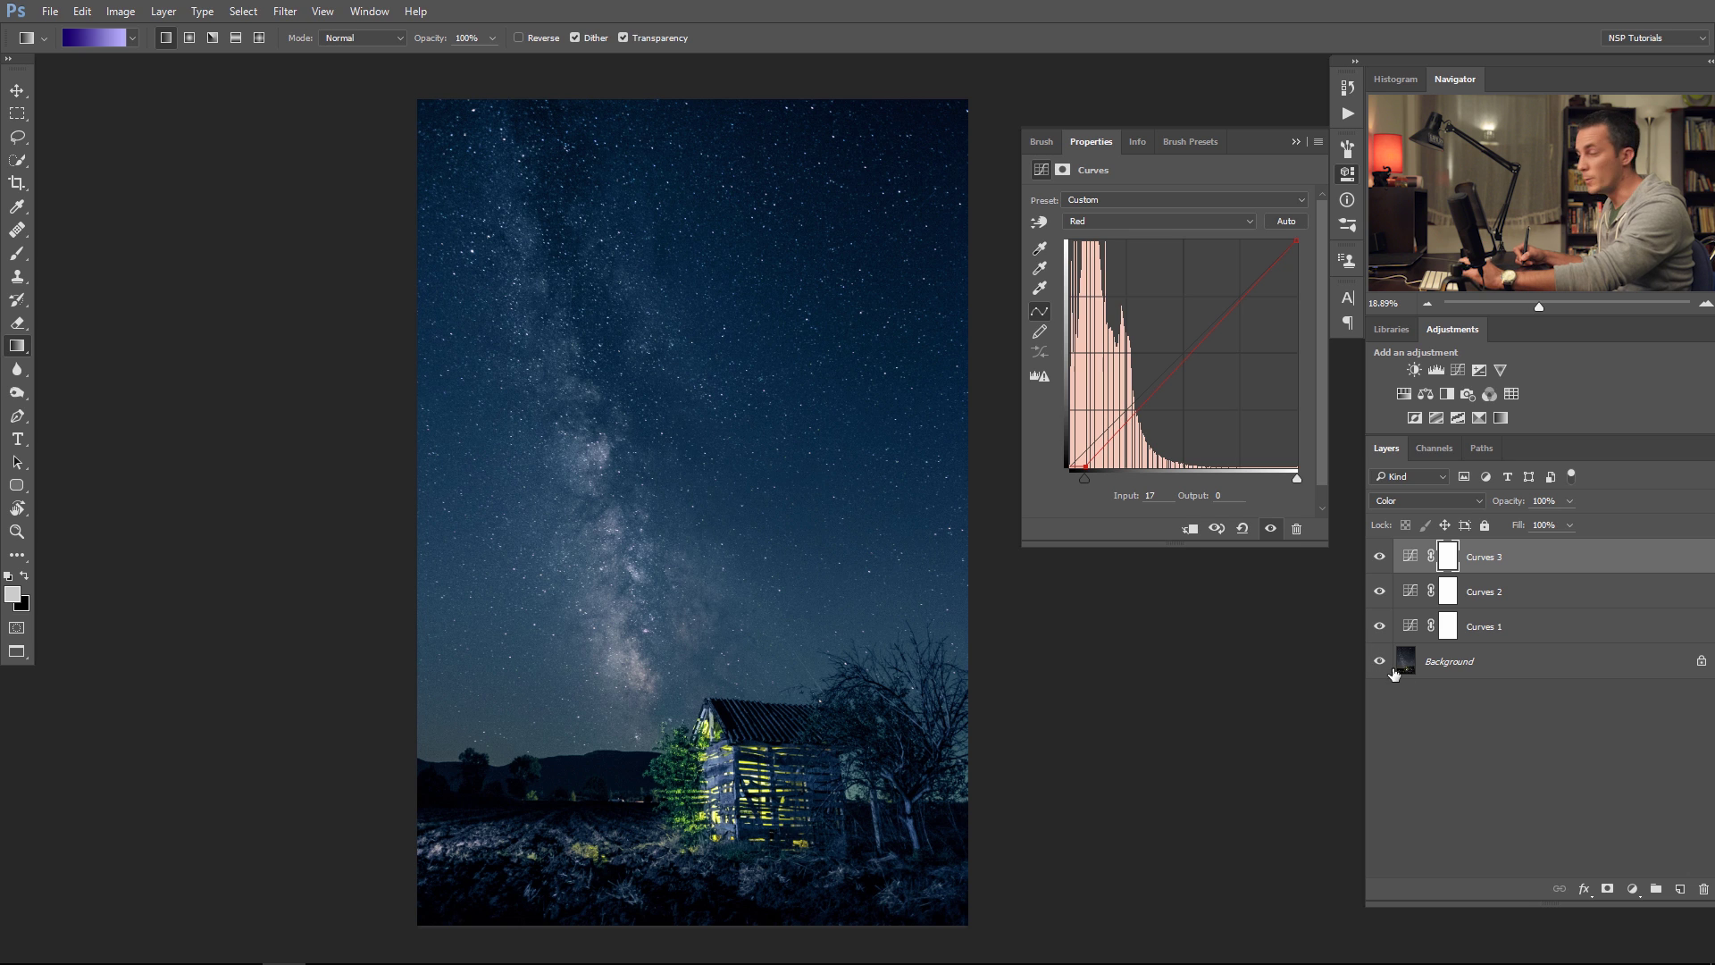
- Add a fourth Curves adjustment layer and steepen its RGB curve with a point at input 99, output 138 and a lower shadow anchor
click(1636, 889)
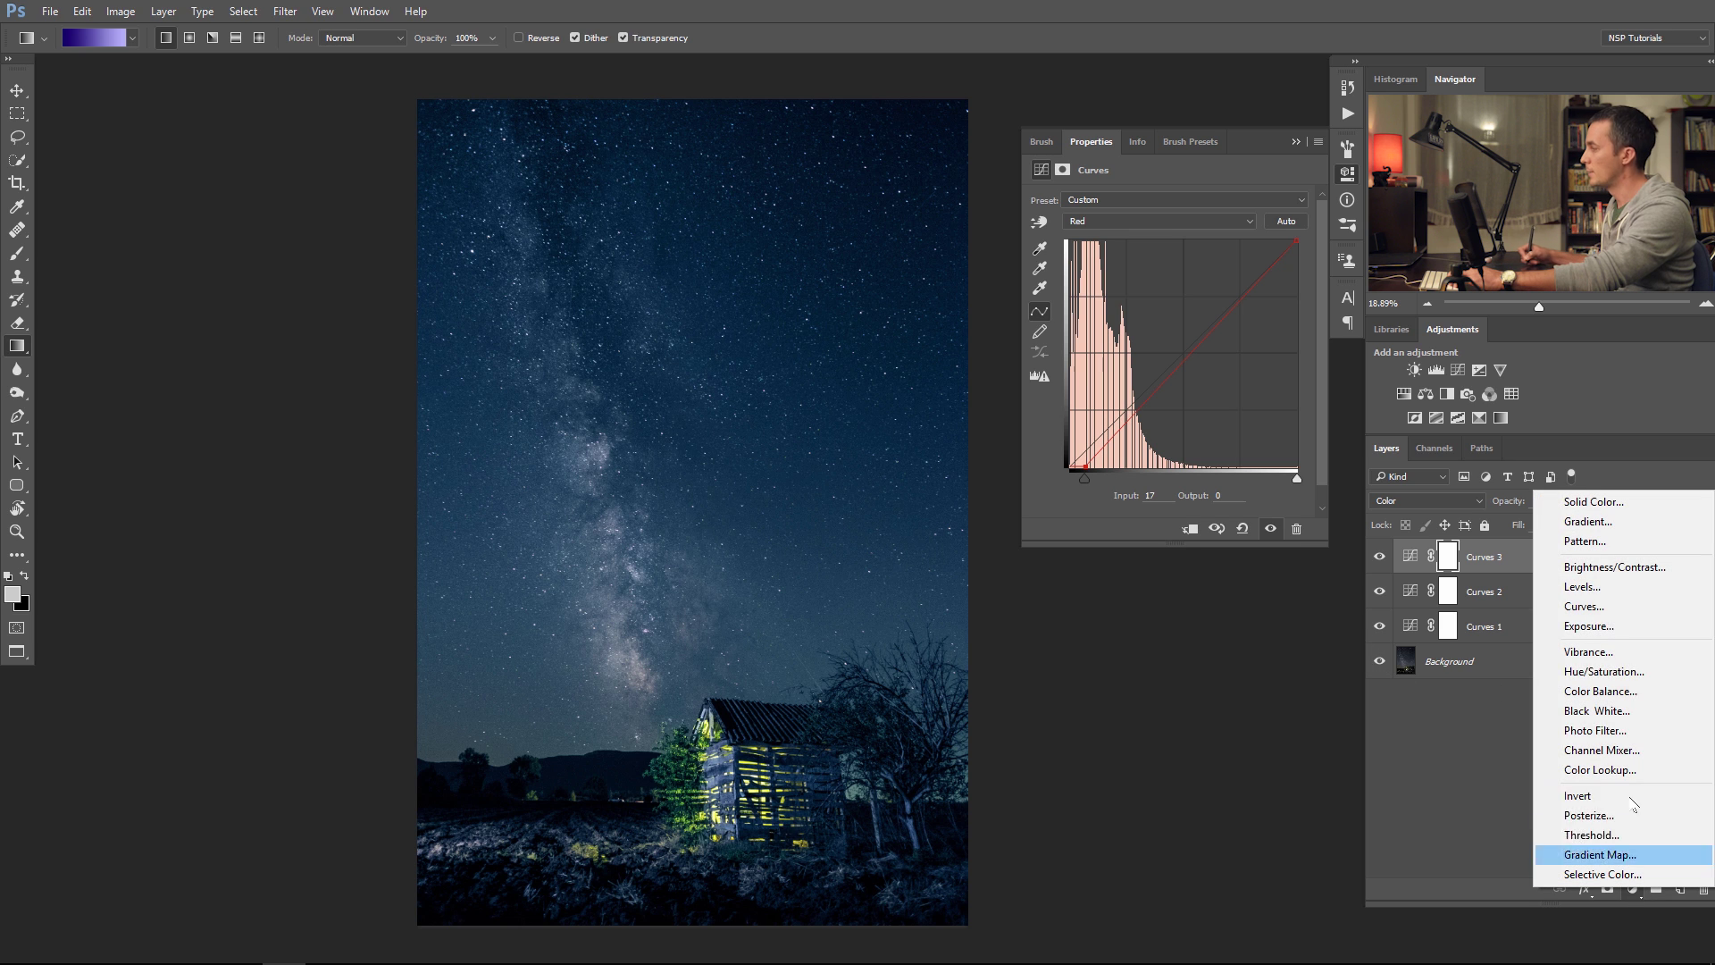
click(1622, 609)
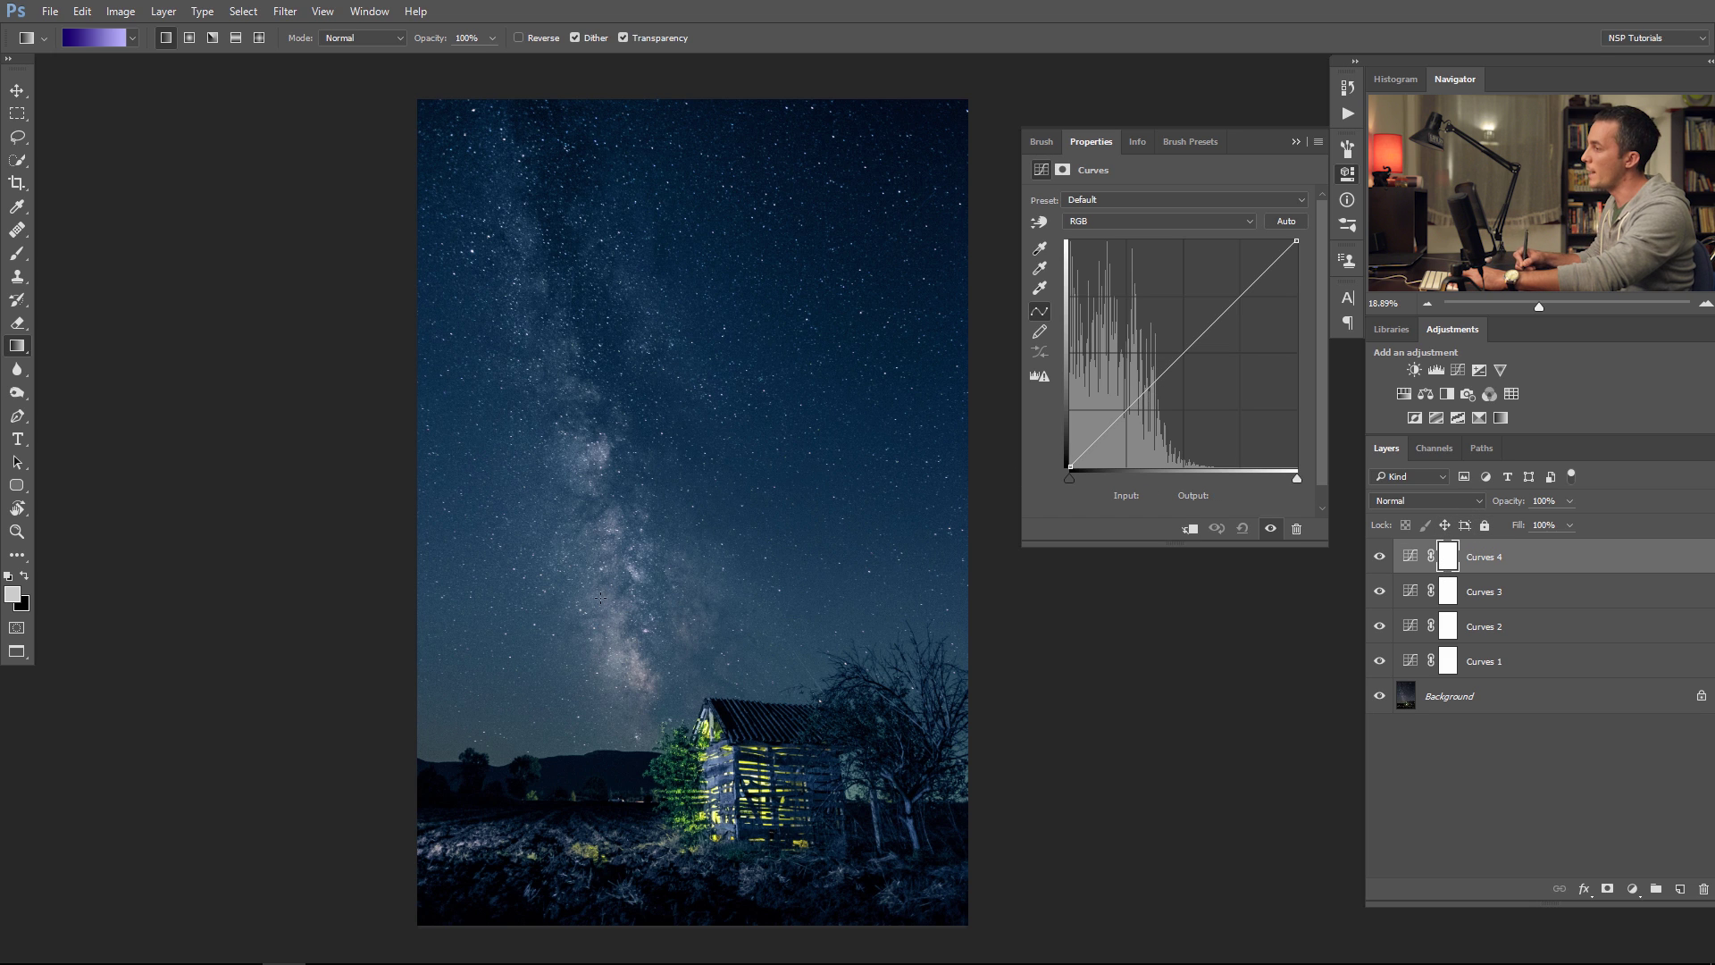
drag(1203, 327, 1157, 343)
click(1134, 396)
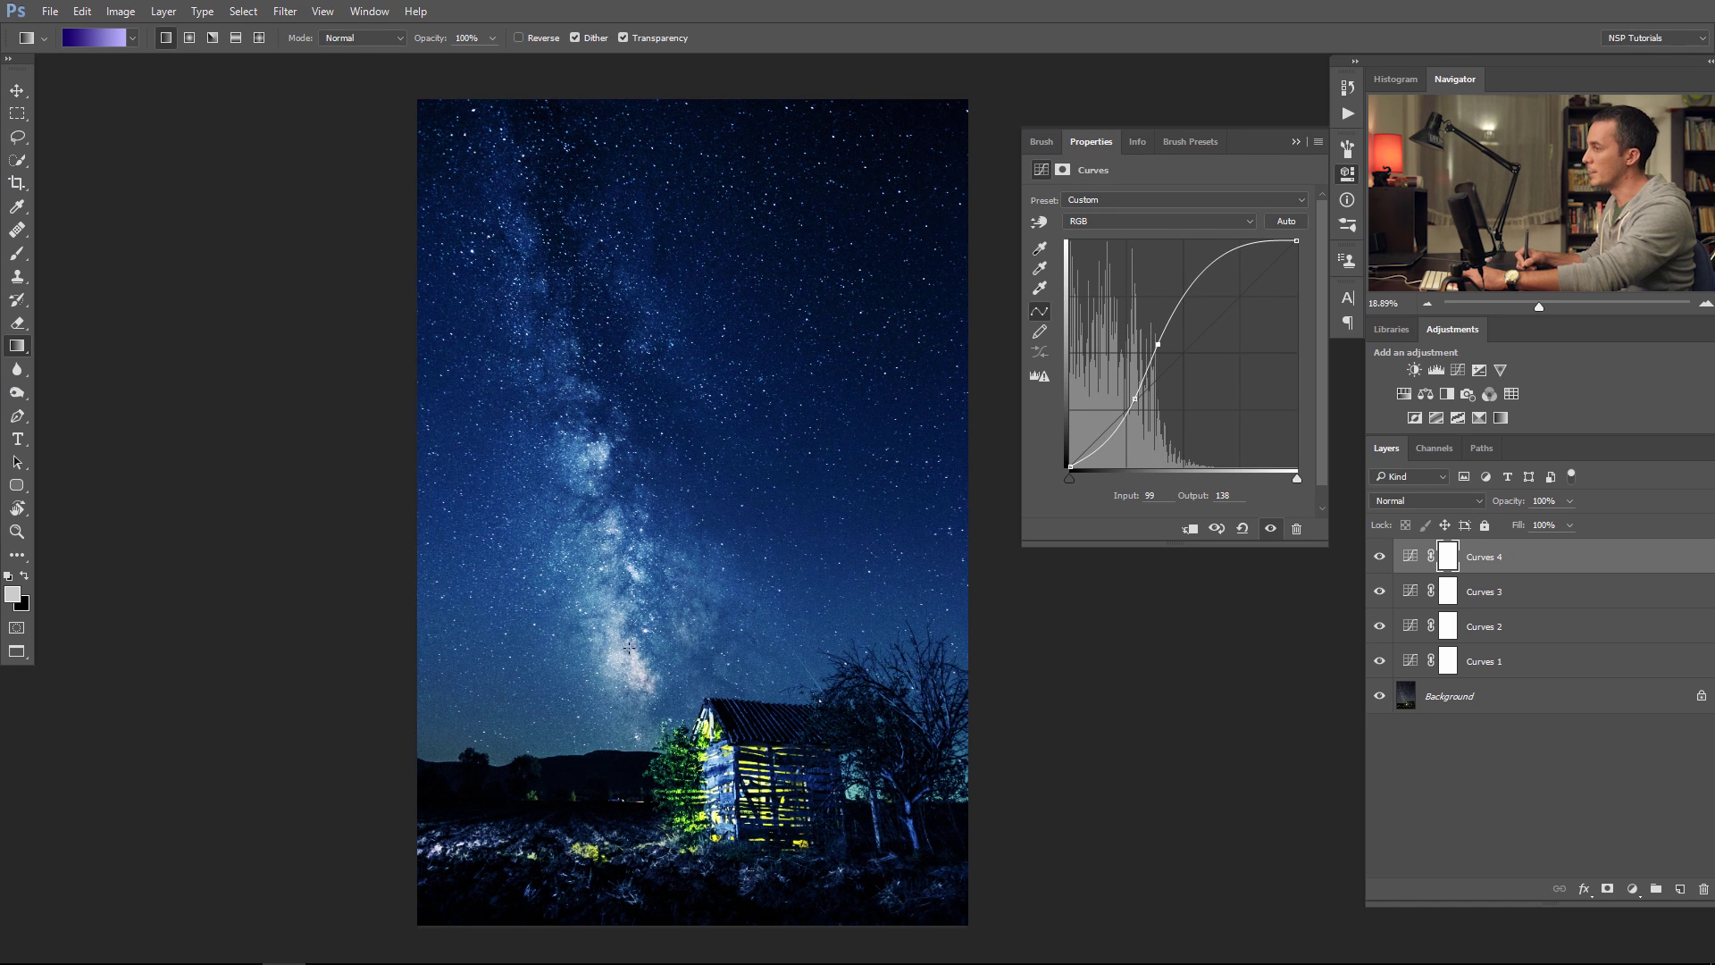
- Mask Curves 4 by Color Range, sampling several tones in the bright Milky Way core above the barn
click(1448, 557)
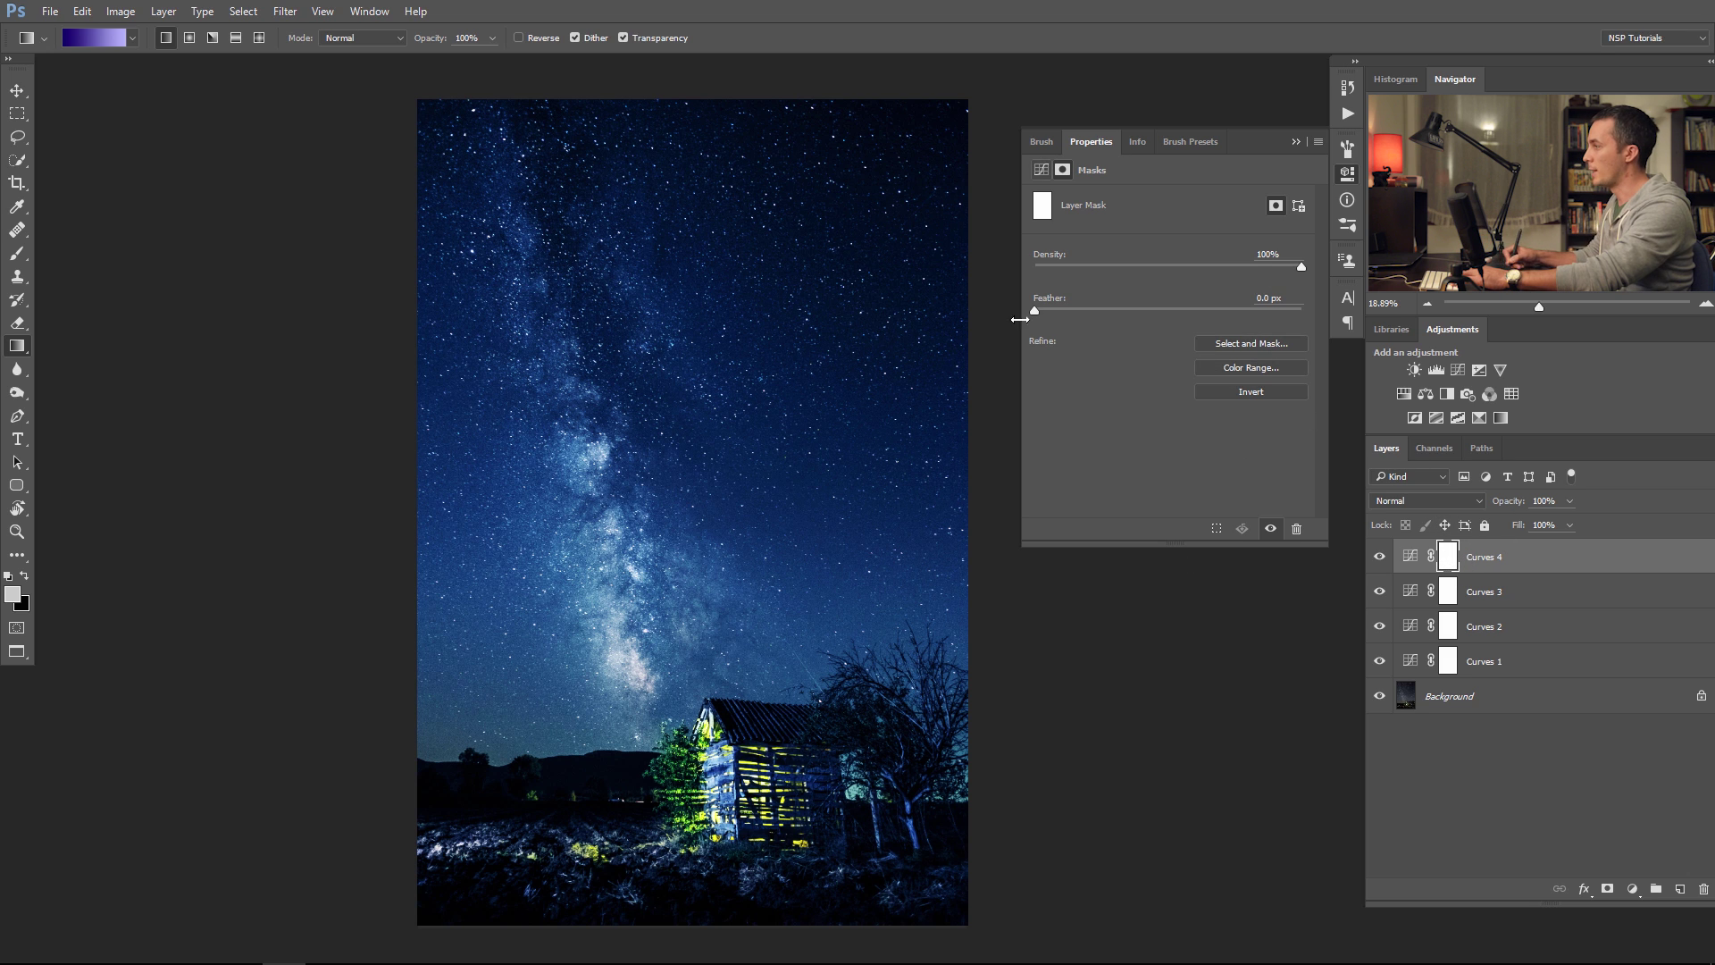
click(1250, 368)
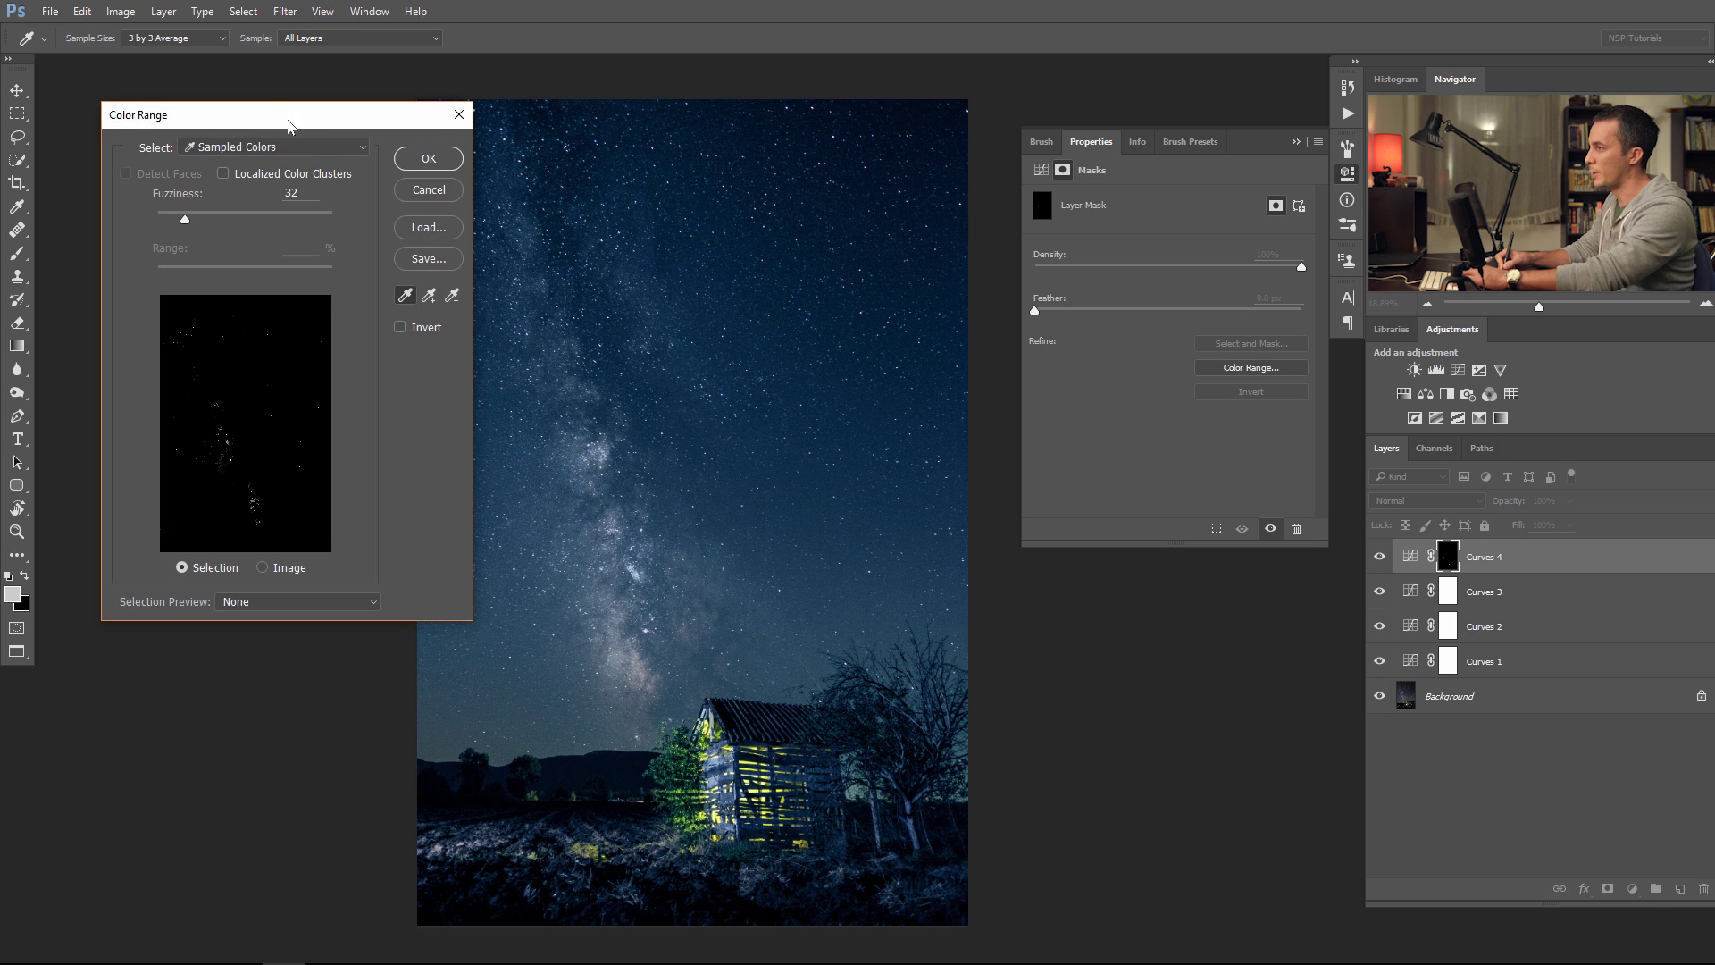
drag(287, 126, 218, 101)
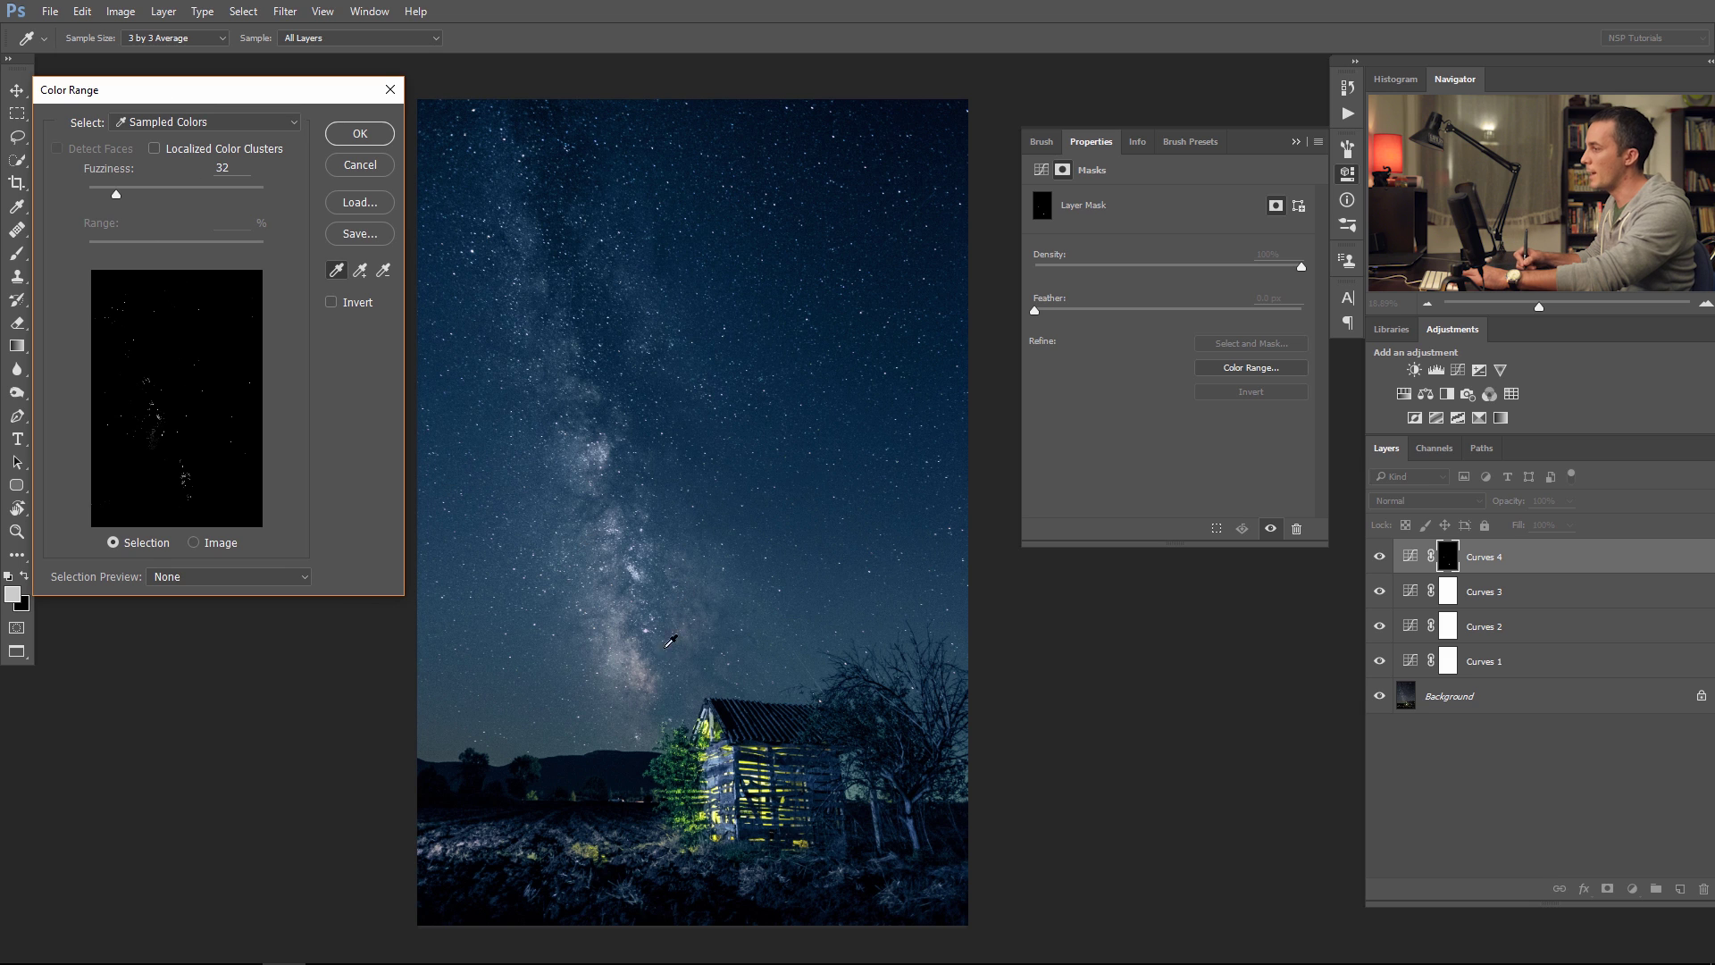
click(638, 654)
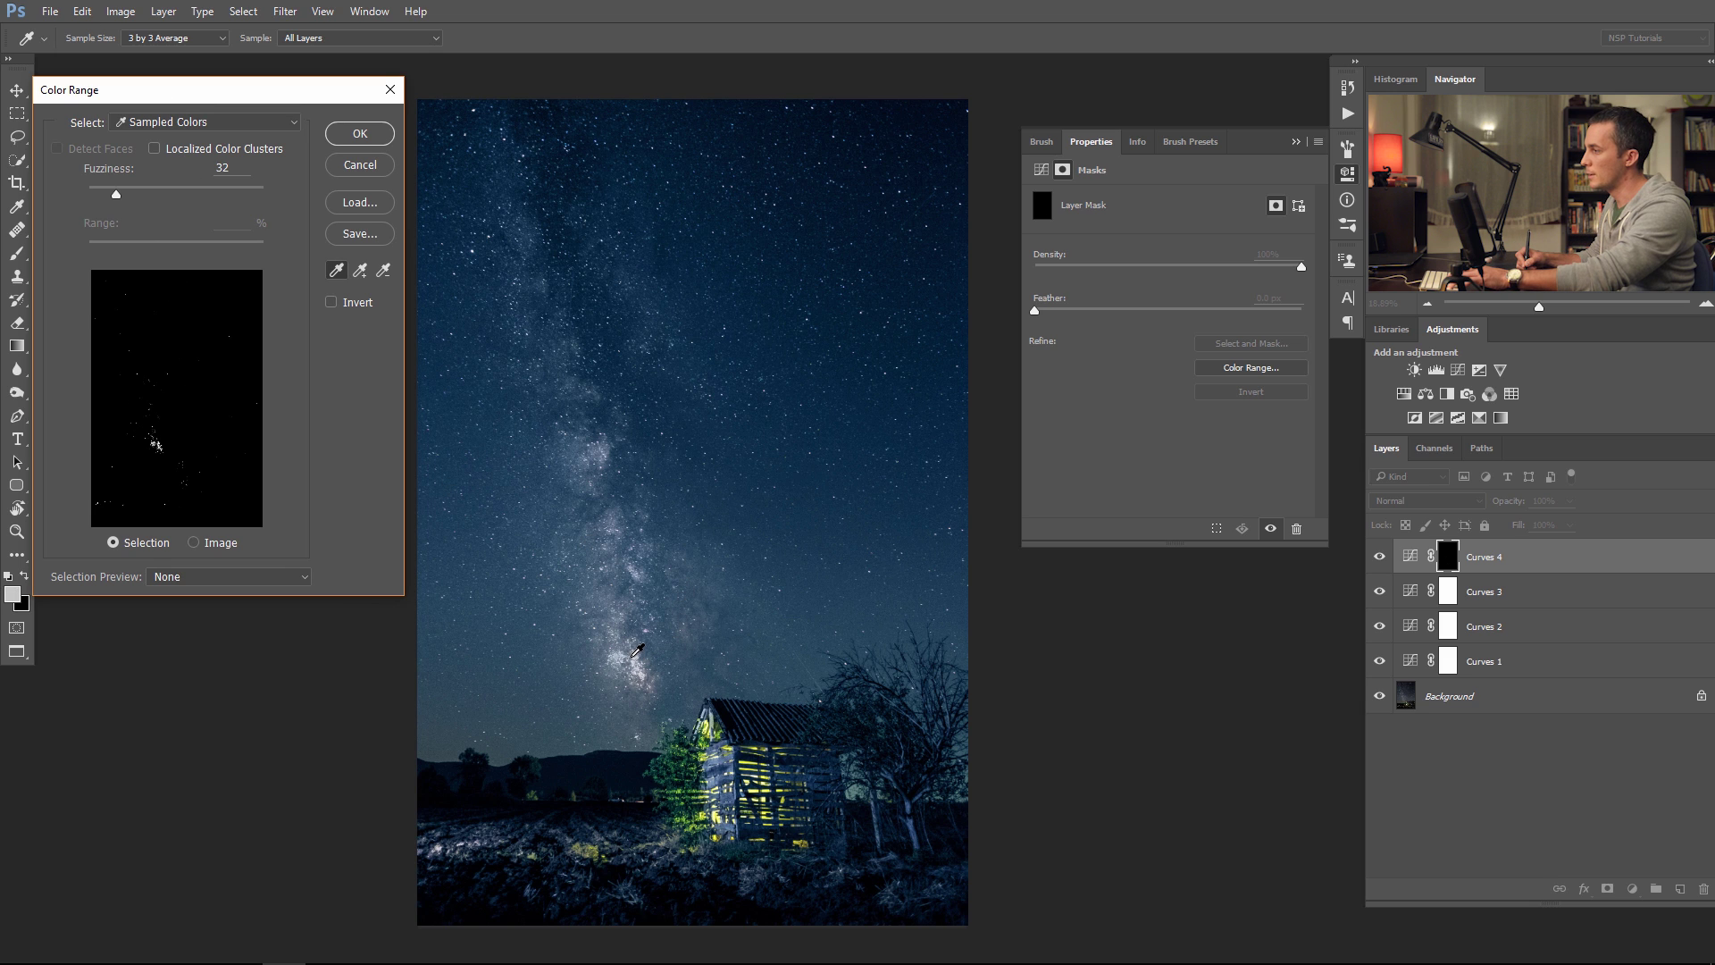
shift+click(624, 655)
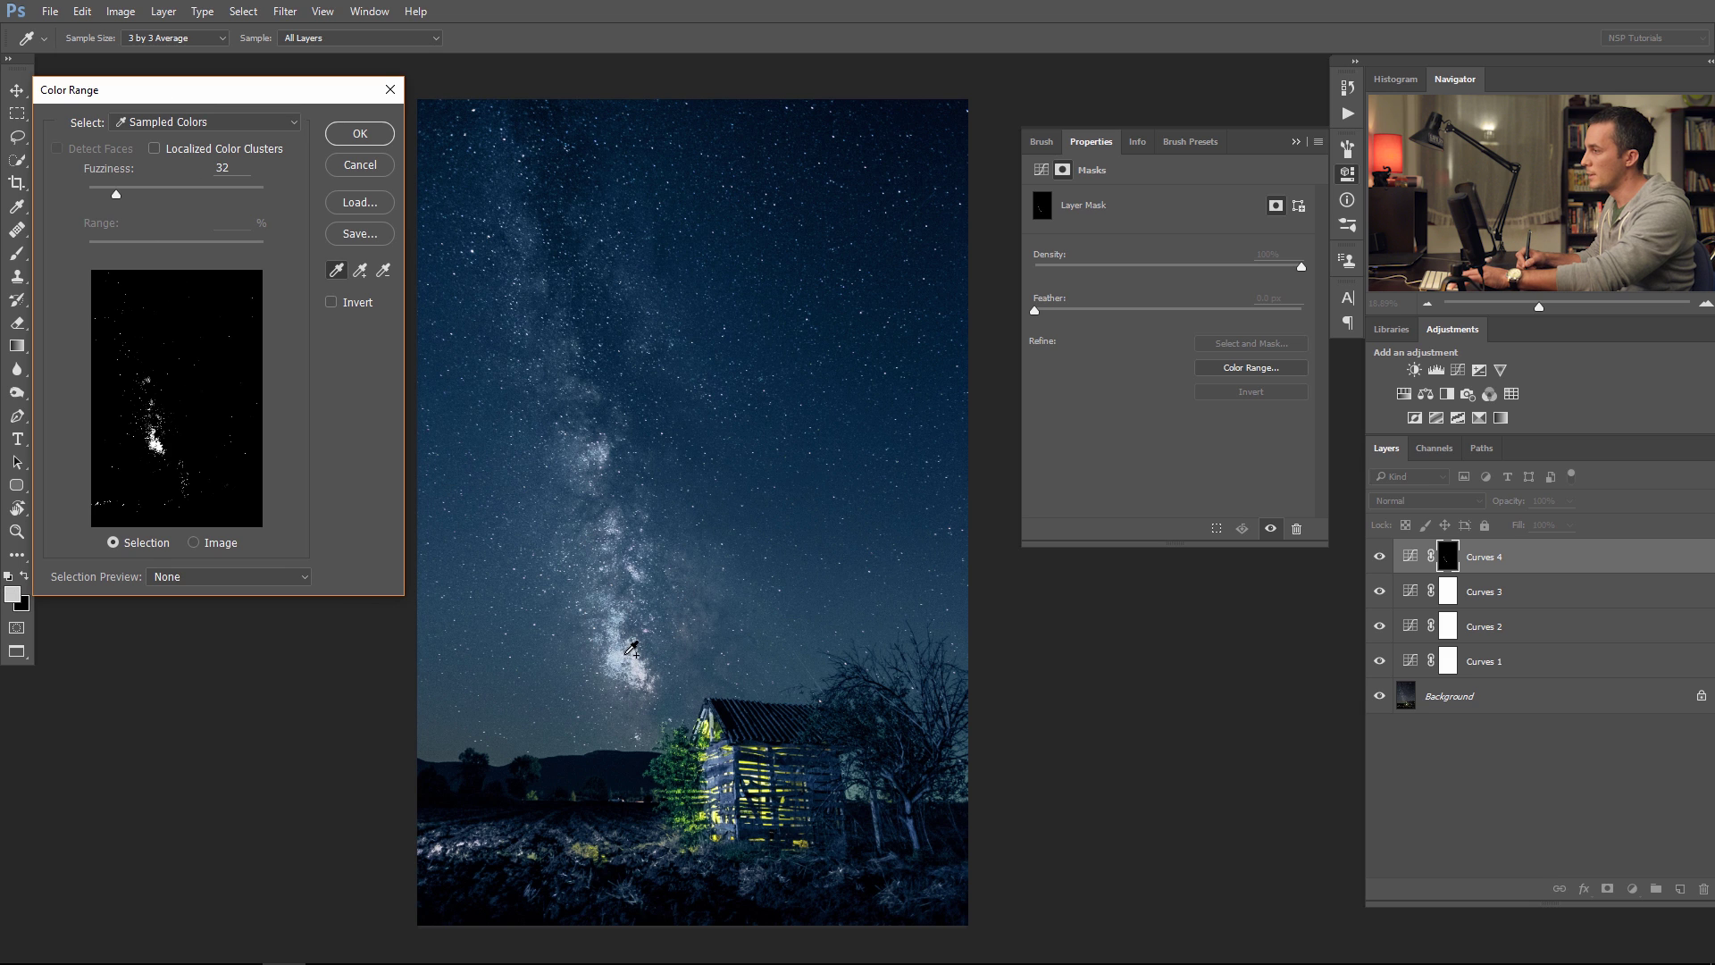
shift+click(633, 649)
shift+click(638, 668)
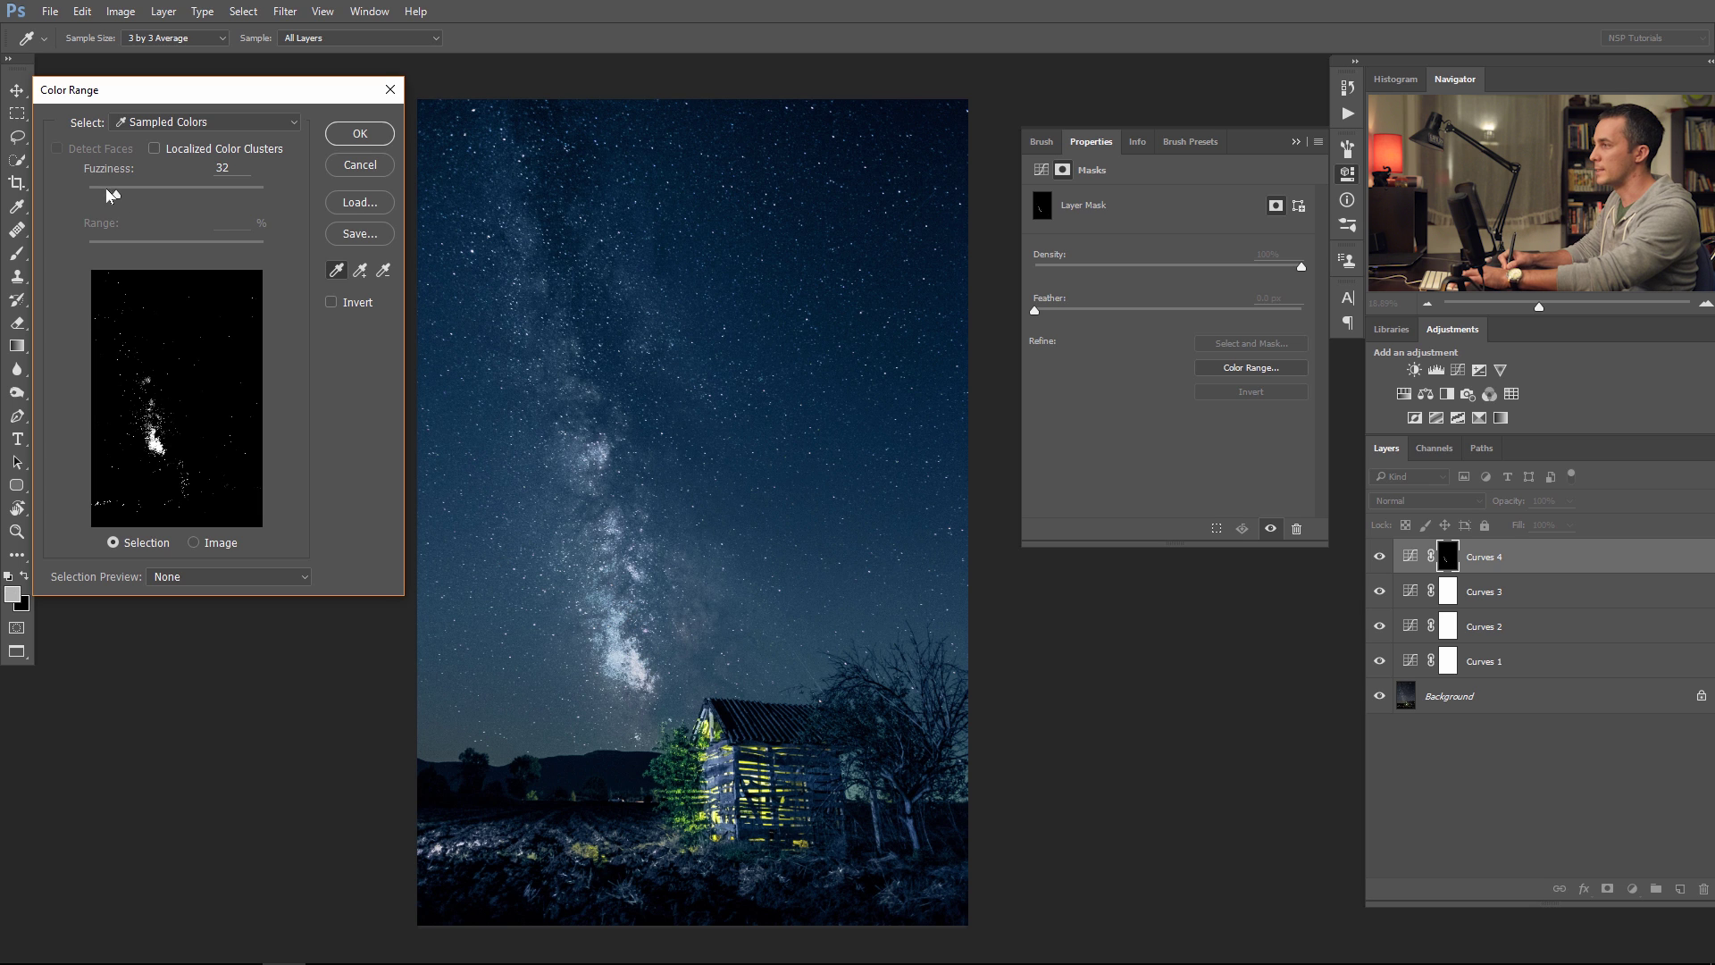
- Apply the Color Range mask with a fuzziness of 41 and feather the Curves 4 mask by 9.5 px
mouse_move(116, 194)
mouse_down()
mouse_move(174, 206)
mouse_move(125, 206)
mouse_up()
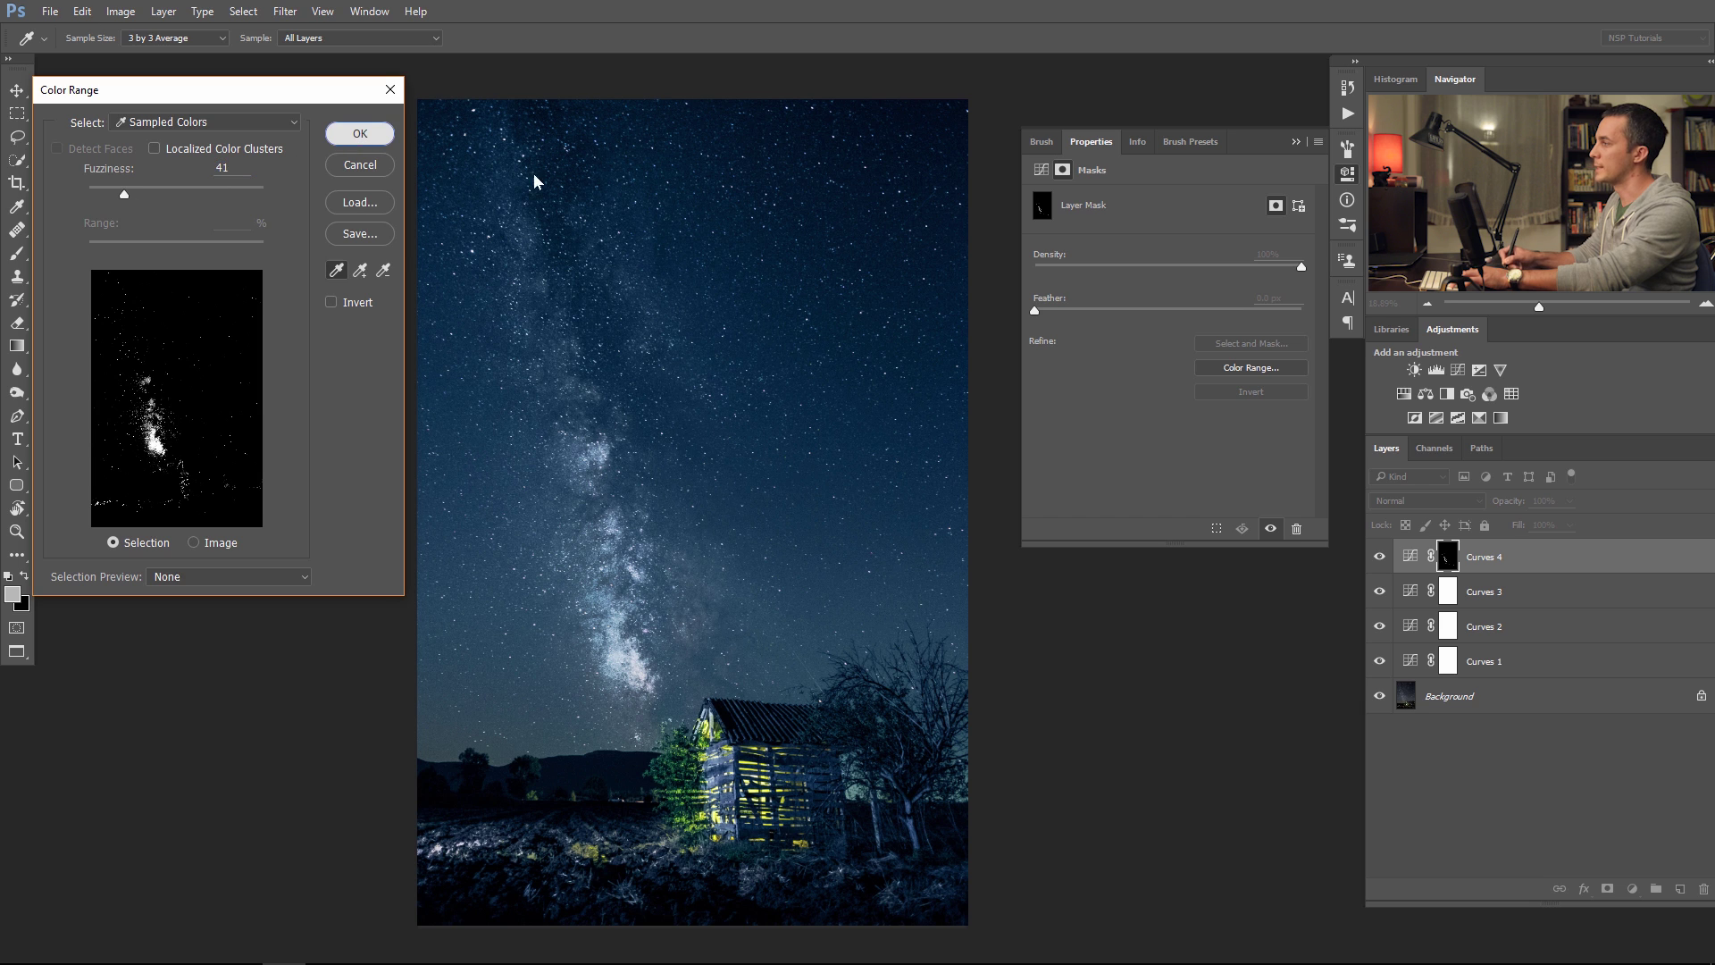
key(Return)
key(g)
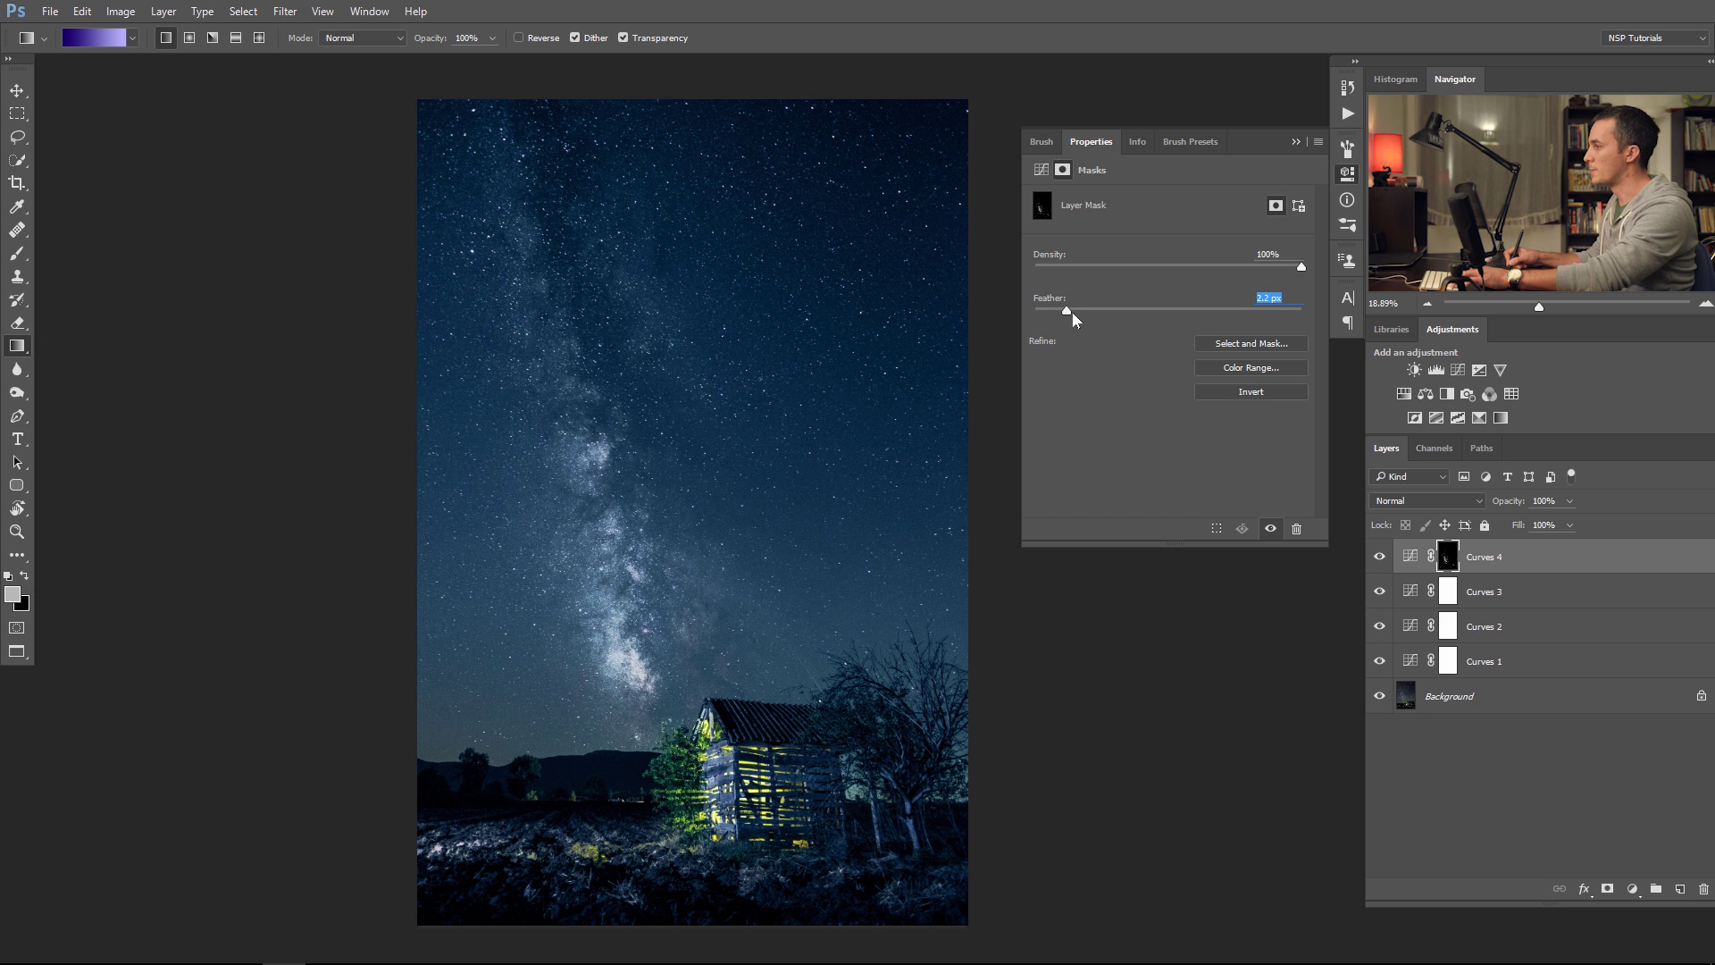
drag(1149, 313, 1138, 313)
- Compare the Milky Way with the masked Curves 4 layer hidden and shown, leaving the layer visible
click(1378, 557)
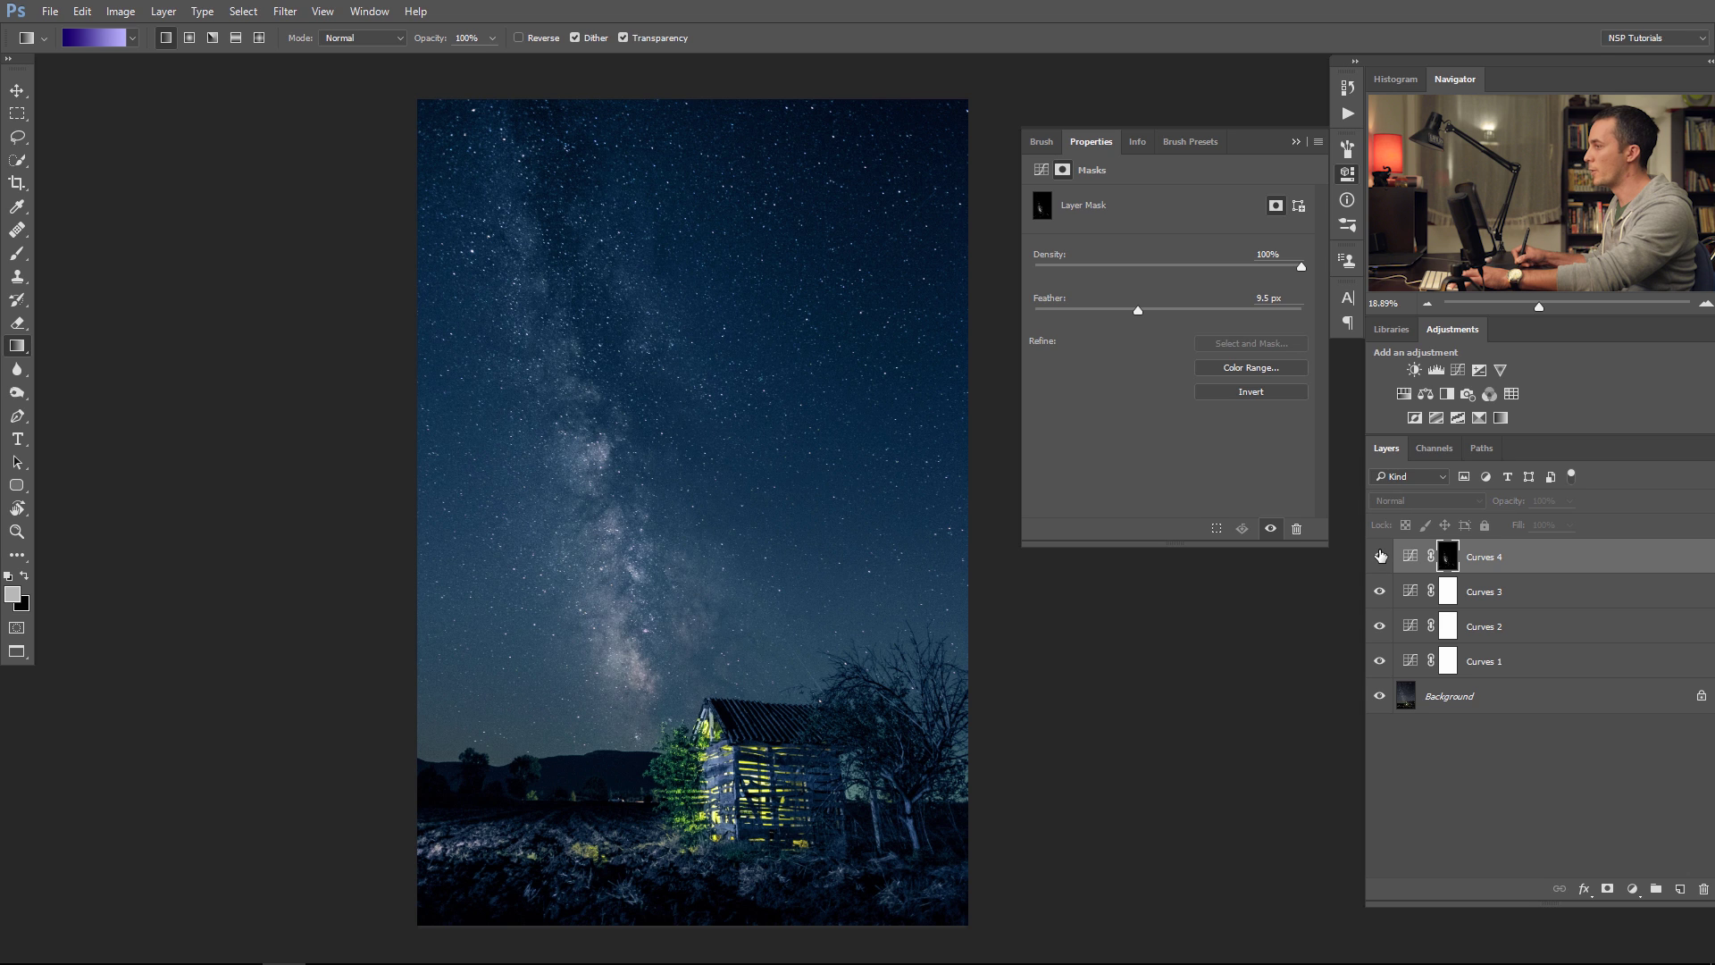
click(1379, 556)
click(1379, 555)
click(1378, 556)
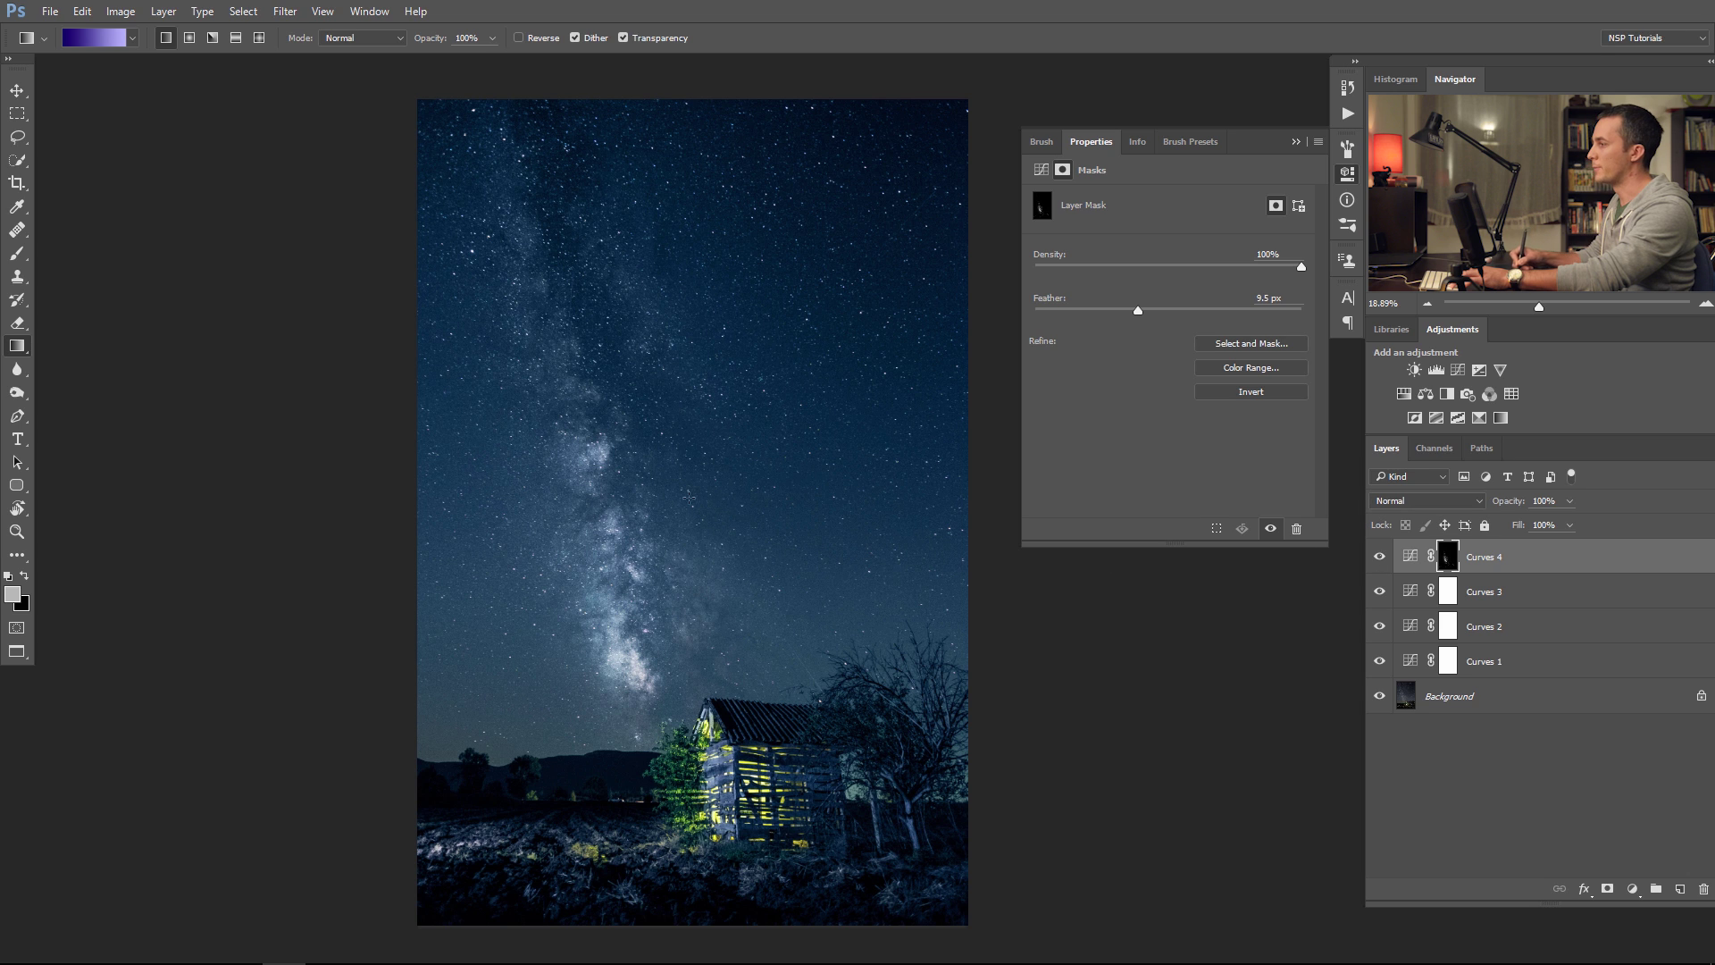
click(1295, 143)
click(1384, 556)
click(1386, 556)
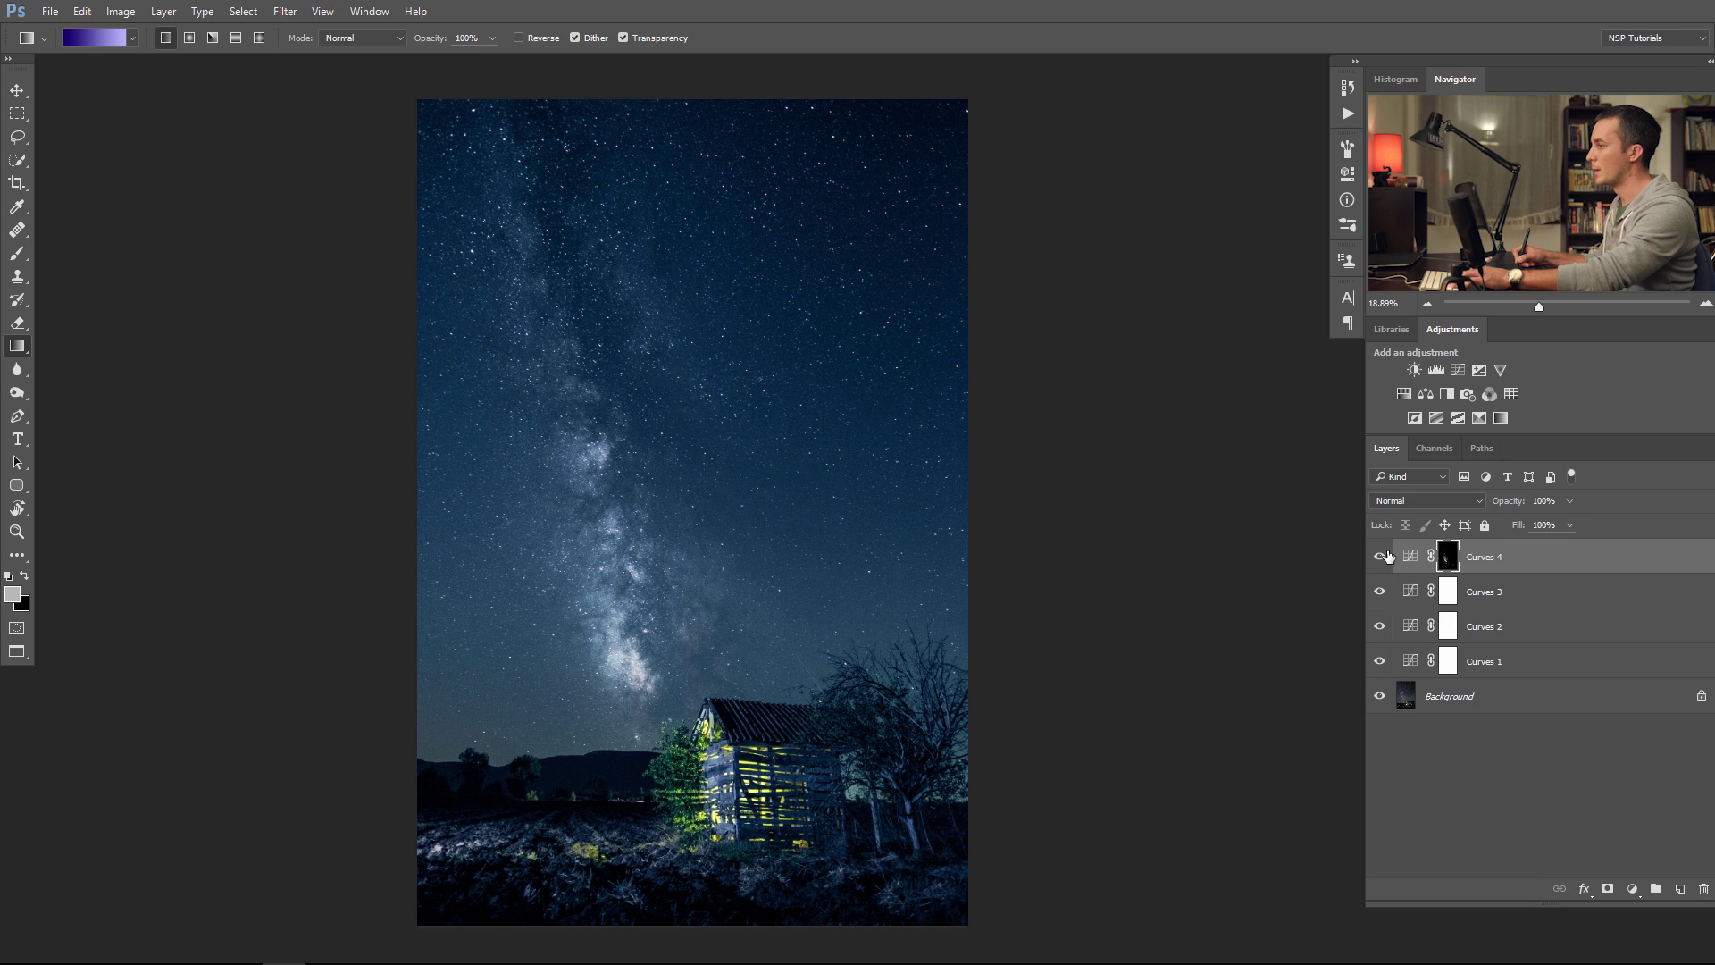
click(1387, 556)
click(1387, 556)
click(1384, 561)
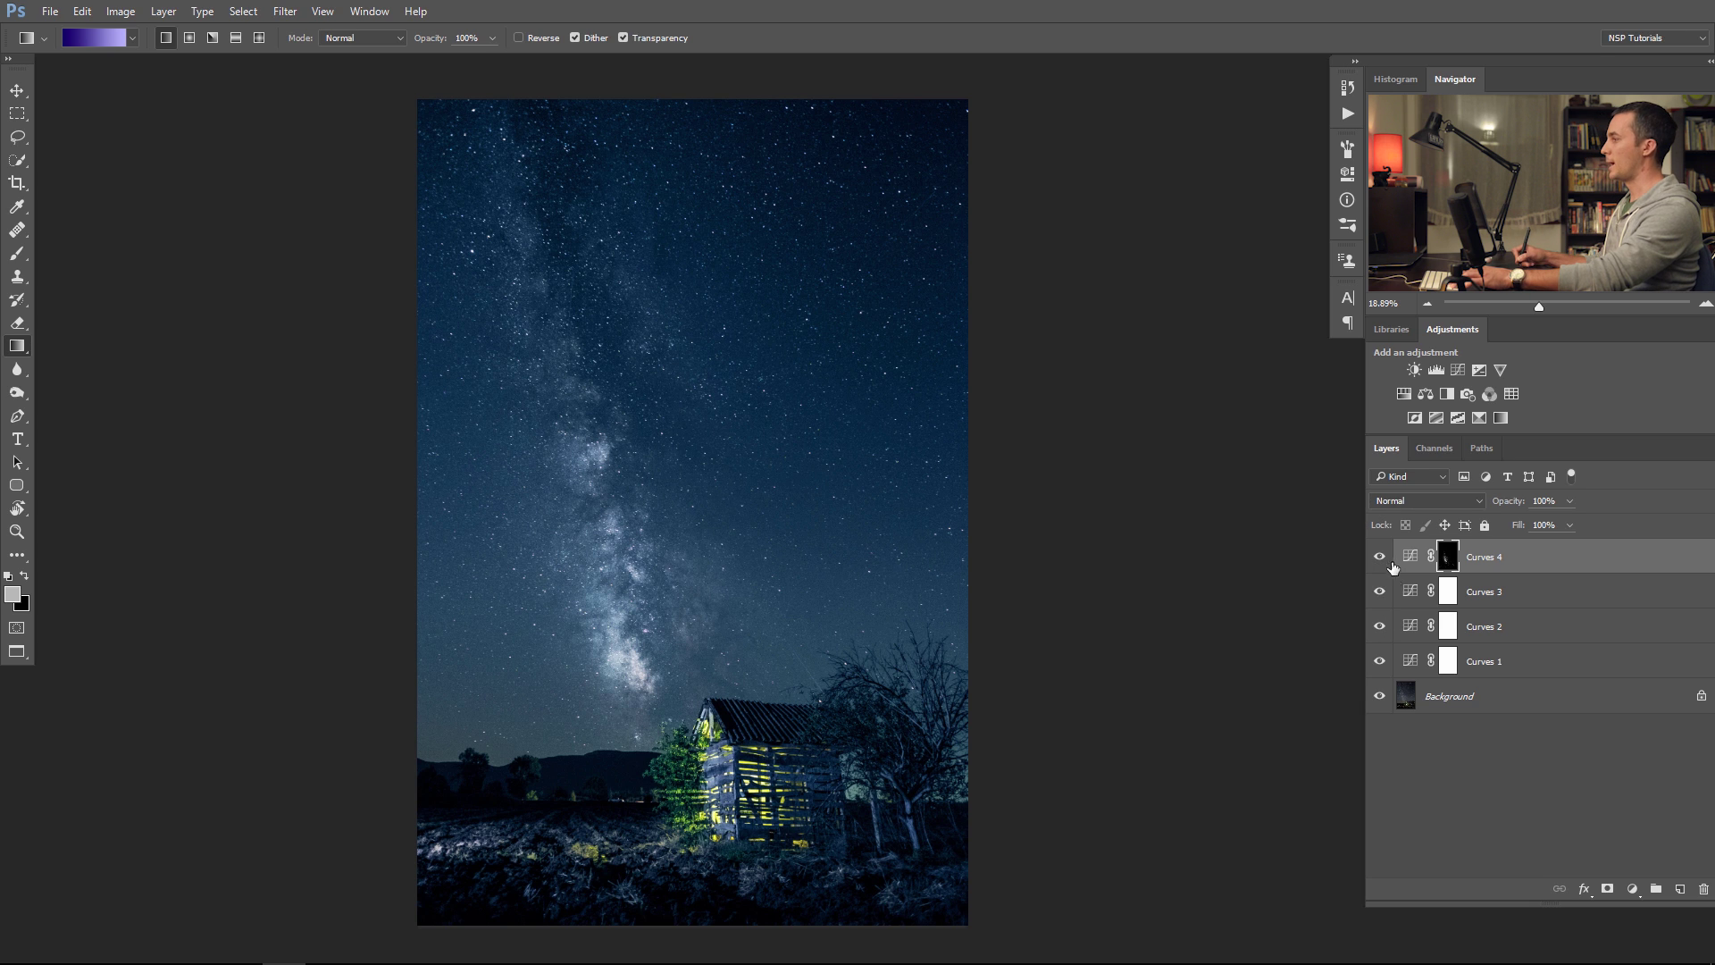